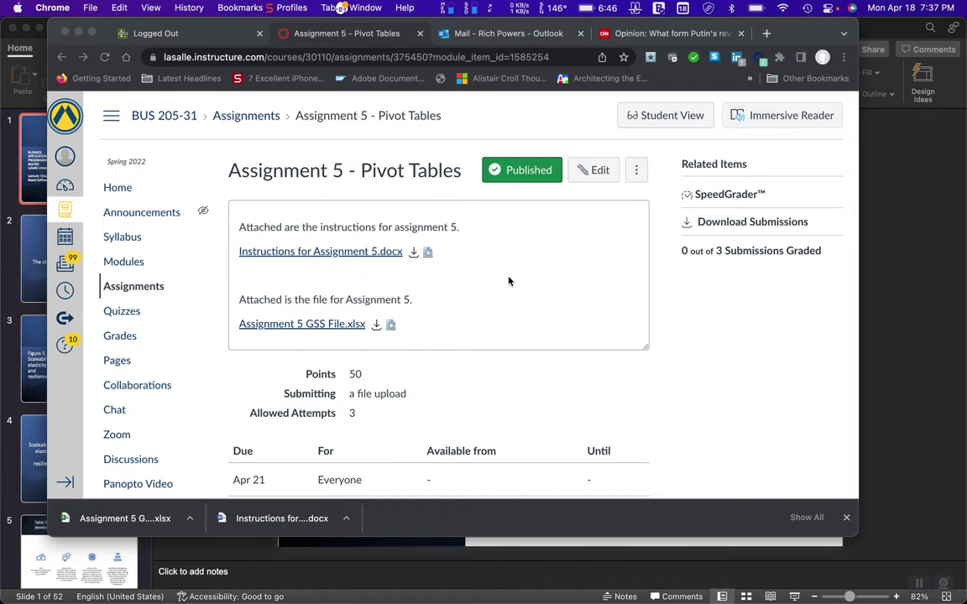
# Step: Open the downloaded Instructions for Assignment 5 document in Word and show it in full screen
pyautogui.click(287, 519)
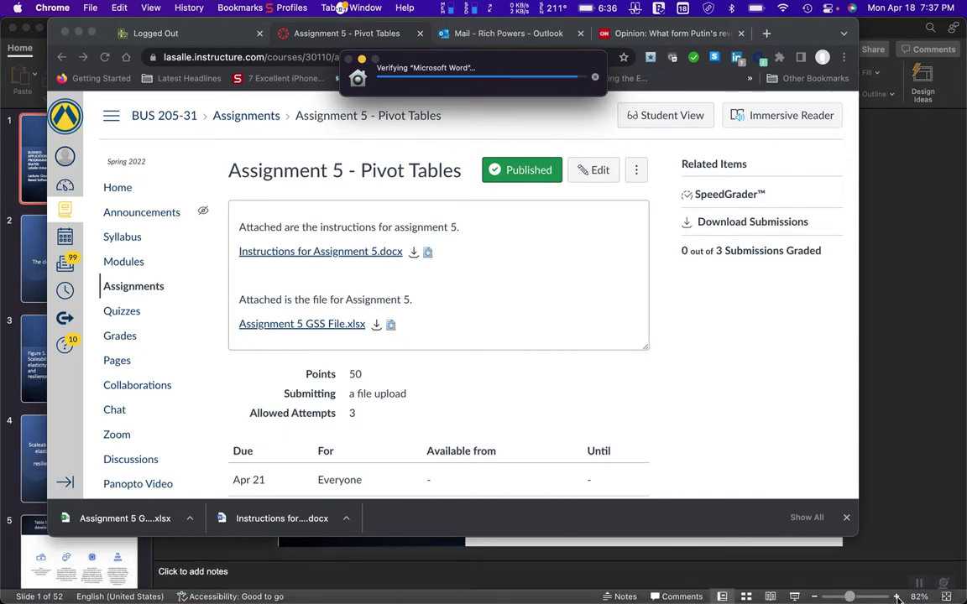
pyautogui.click(896, 598)
pyautogui.click(896, 598)
pyautogui.click(896, 598)
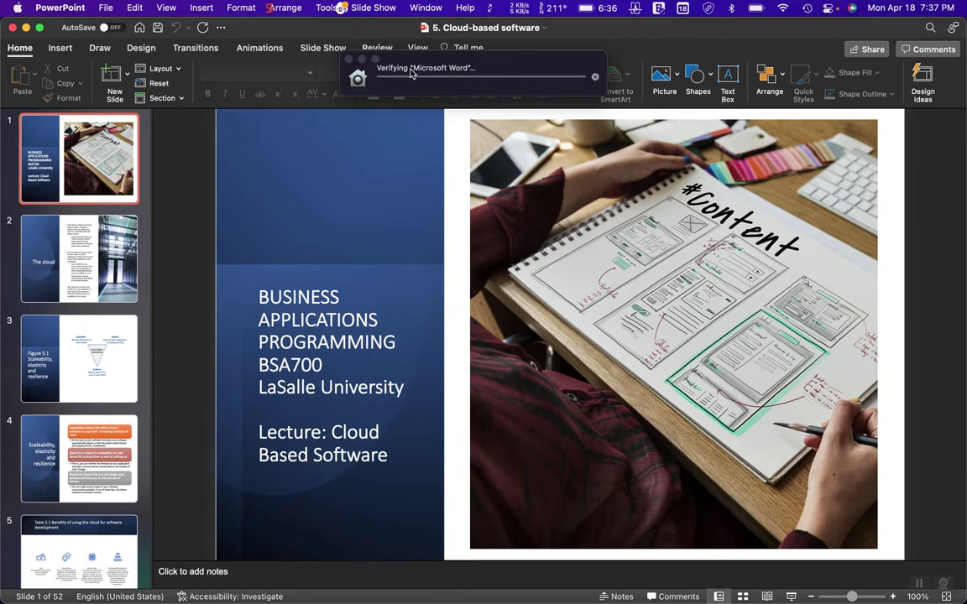
pyautogui.moveTo(488, 582)
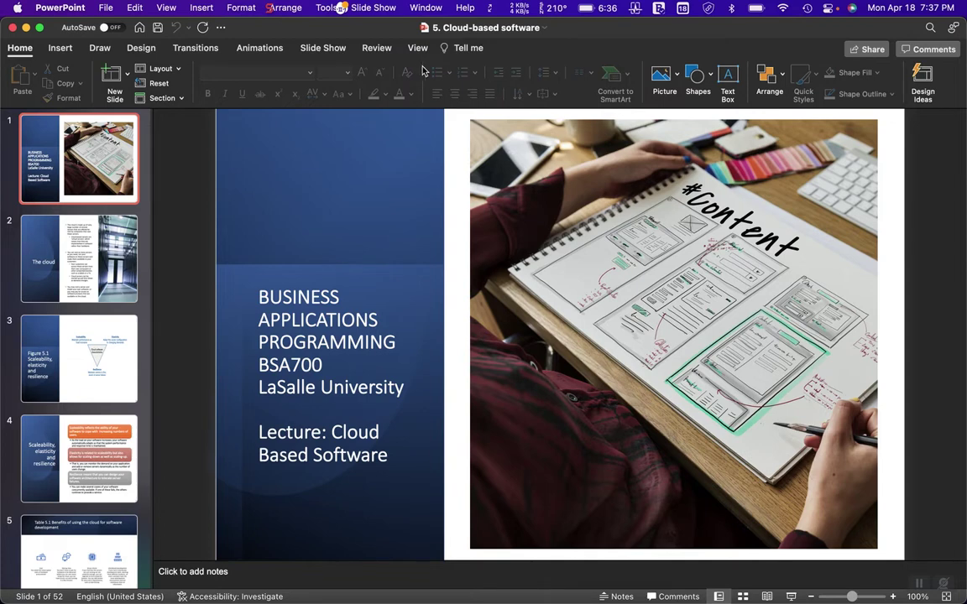
pyautogui.moveTo(805, 579)
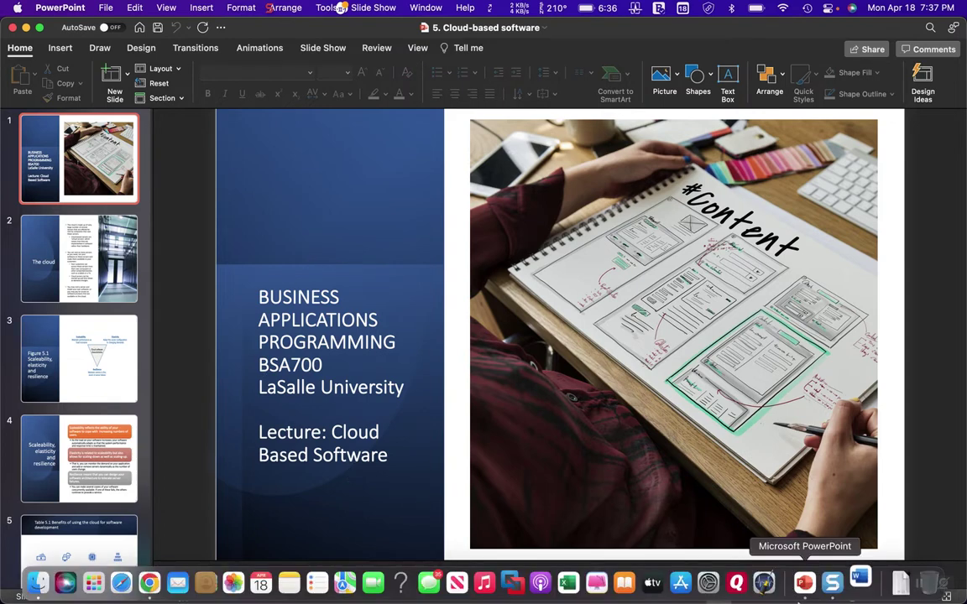
pyautogui.click(861, 579)
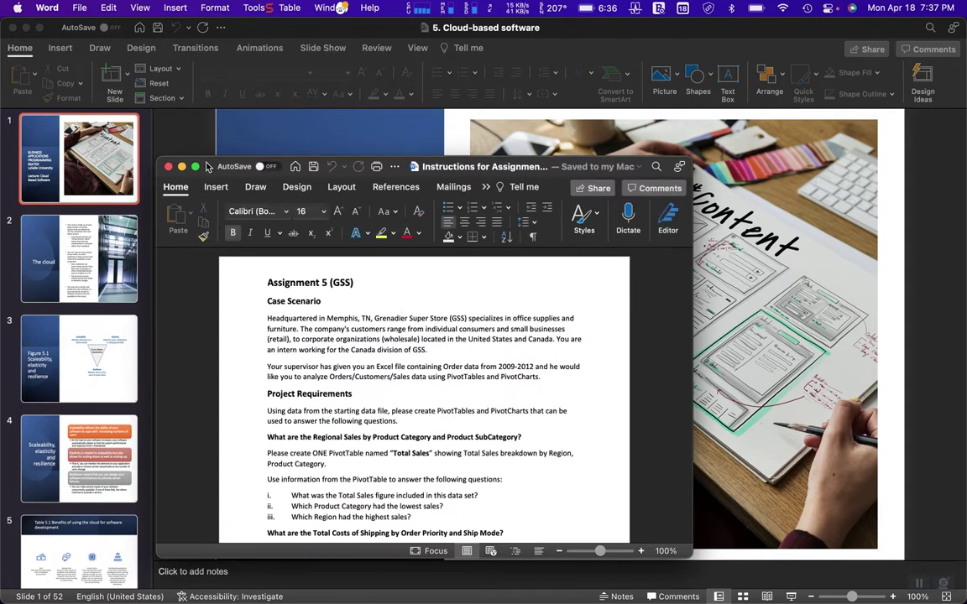
pyautogui.moveTo(197, 169)
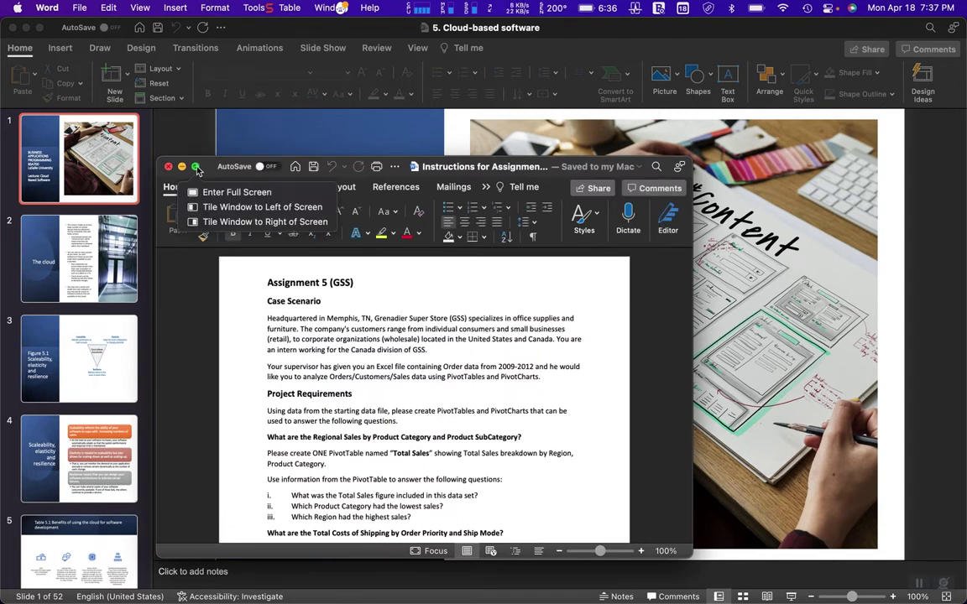
pyautogui.click(210, 192)
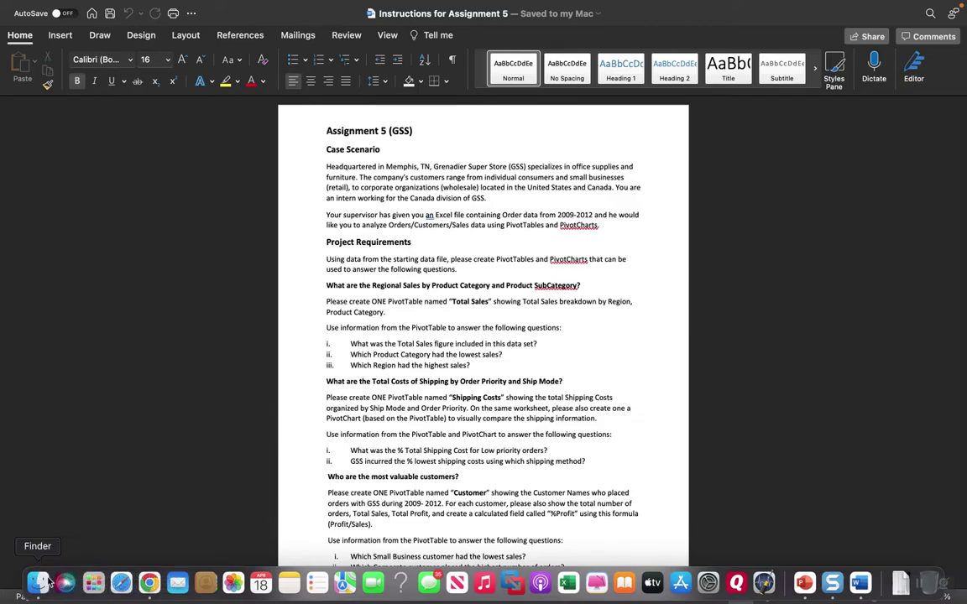
# Step: Open Assignment 5 GSS File (1).xlsx from the Downloads folder in Excel and show it in full screen
pyautogui.click(38, 582)
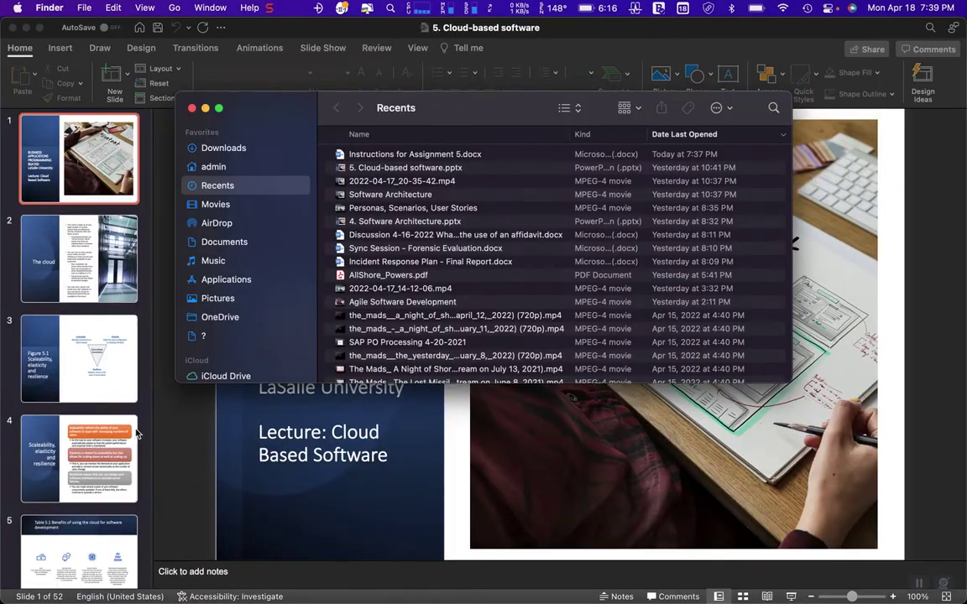
pyautogui.click(228, 152)
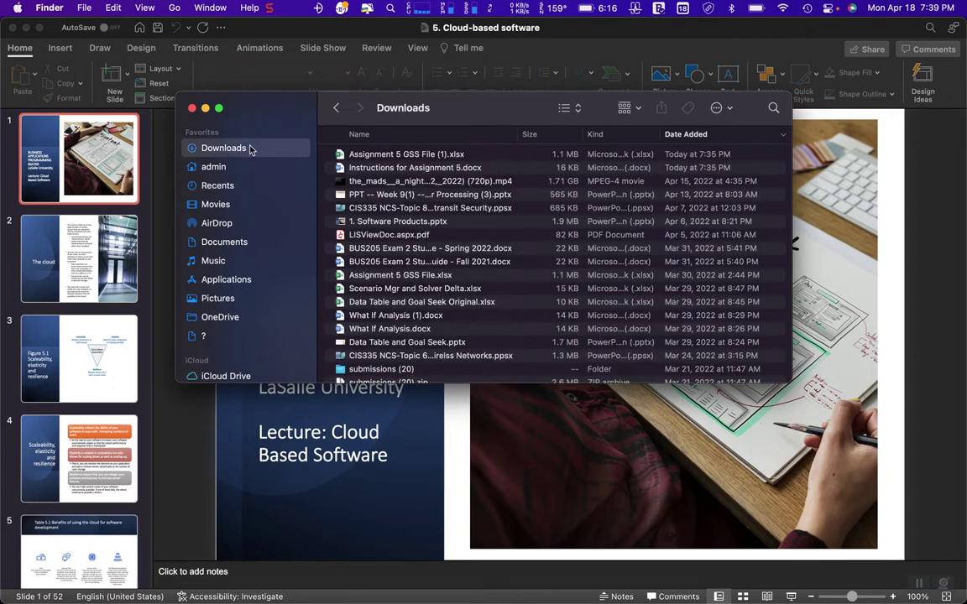
pyautogui.click(382, 156)
pyautogui.doubleClick(381, 157)
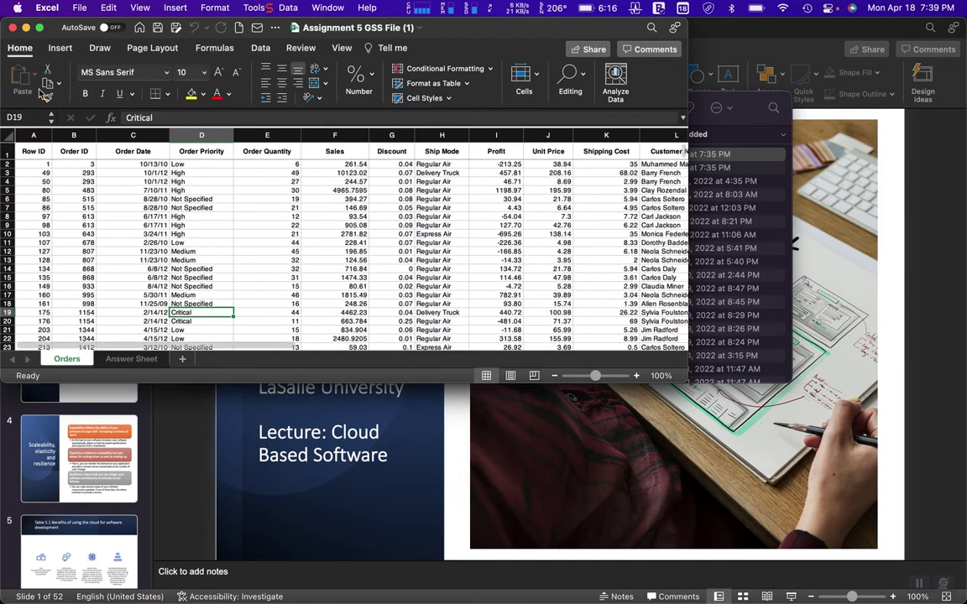
pyautogui.click(39, 27)
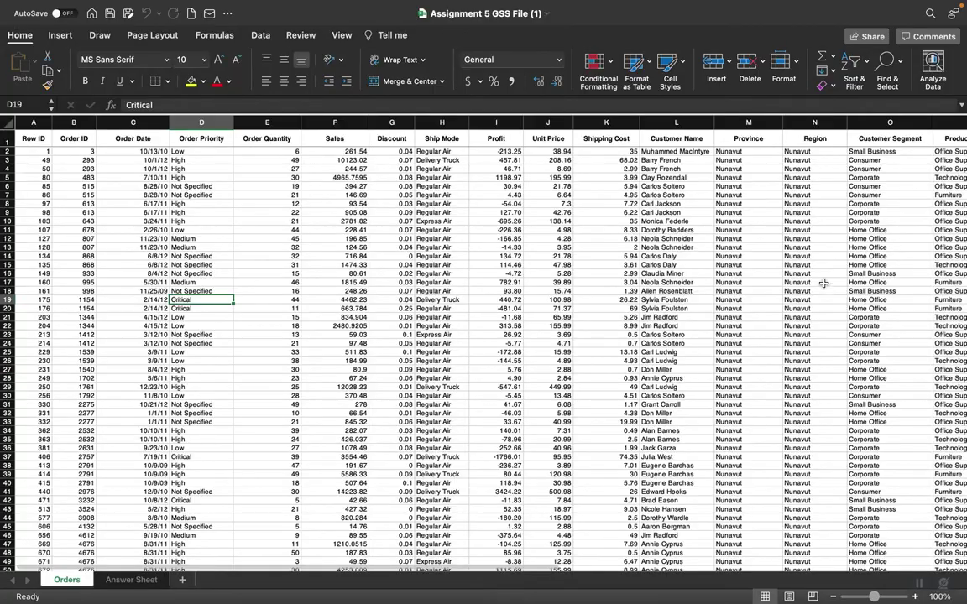
# Step: Look through the order records on the Orders sheet down to the last row of data
pyautogui.scroll(-20, 391, 352)
pyautogui.scroll(-20, 391, 353)
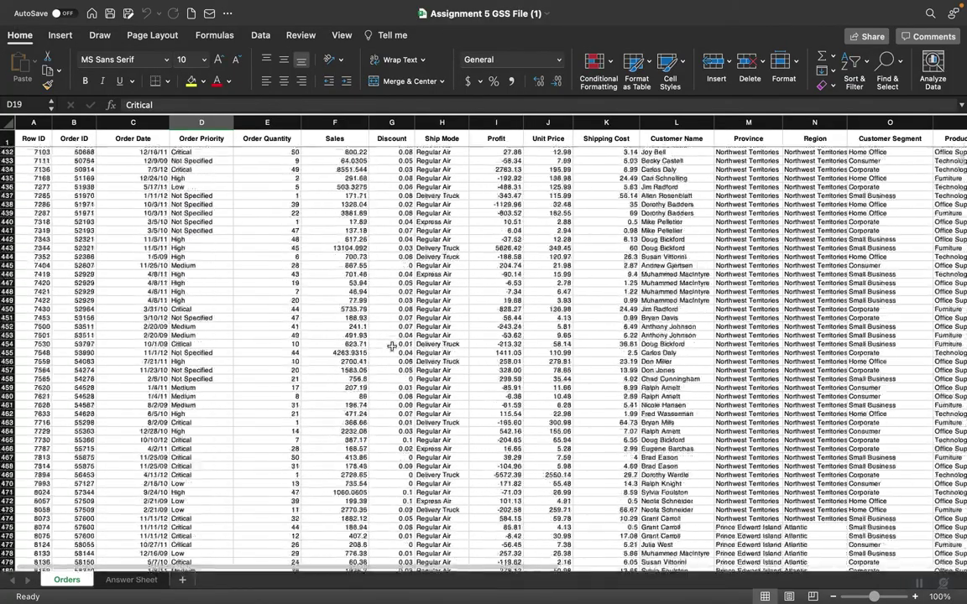
pyautogui.scroll(-20, 392, 346)
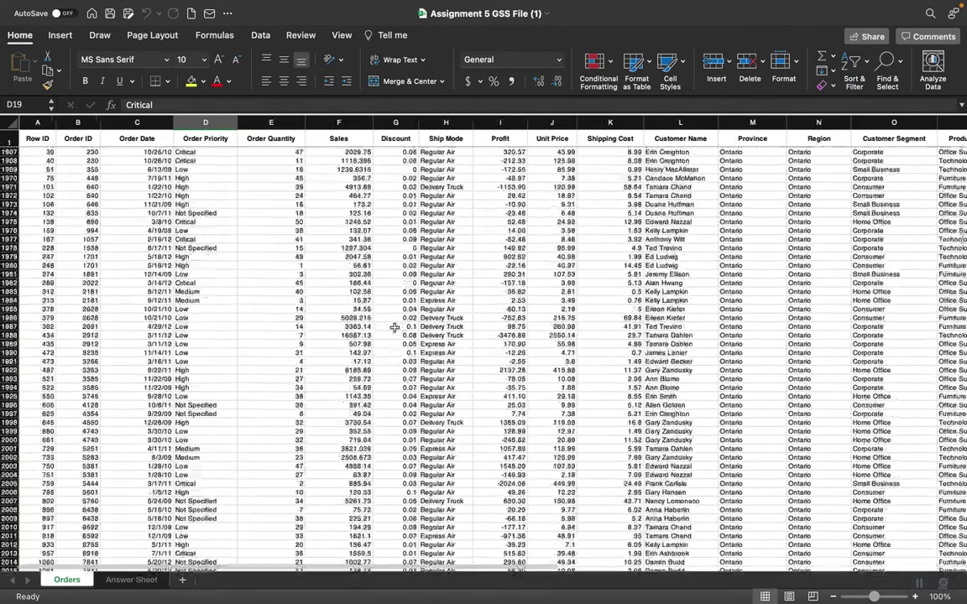
pyautogui.scroll(-20, 394, 324)
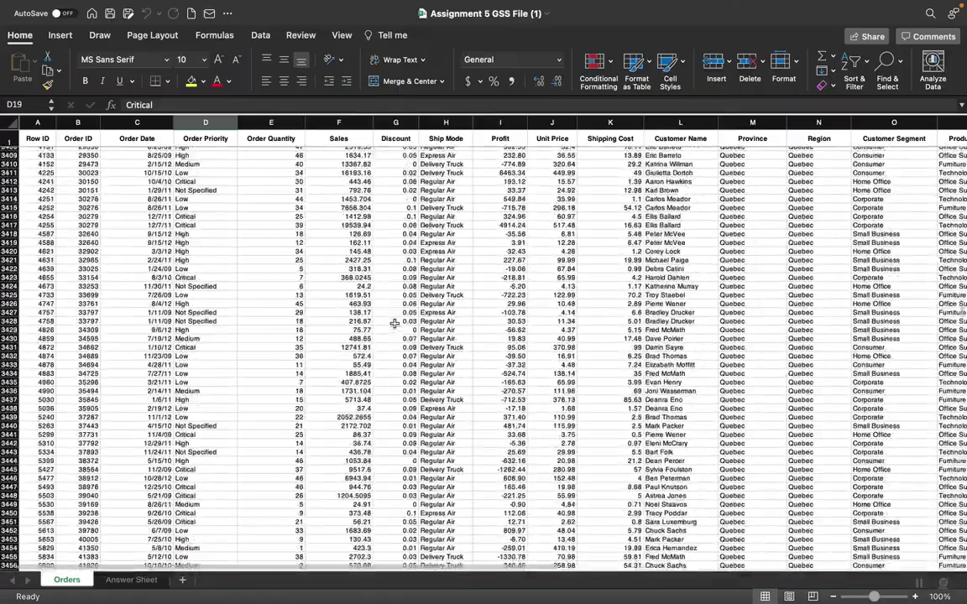
pyautogui.scroll(-20, 394, 324)
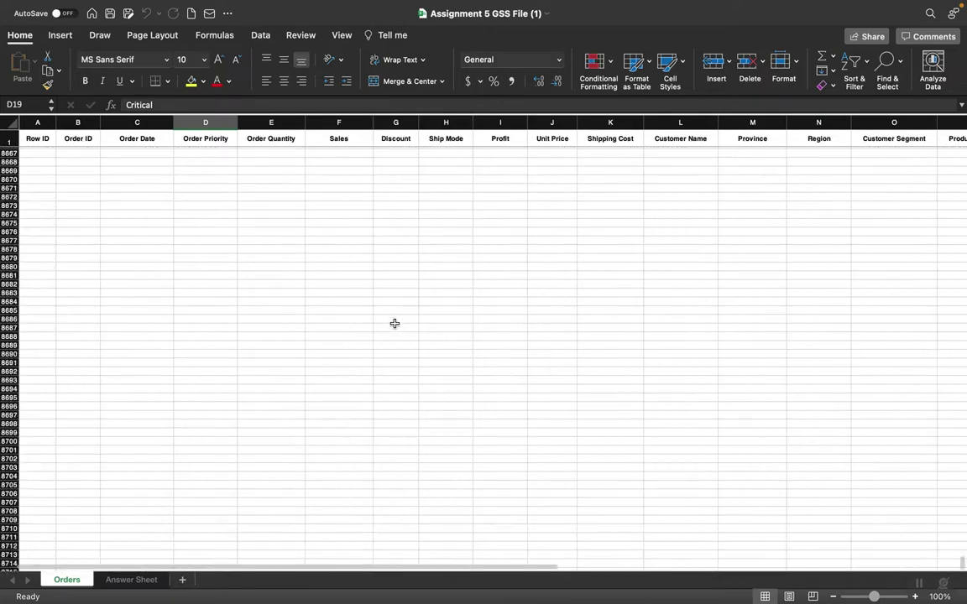
pyautogui.scroll(15, 394, 323)
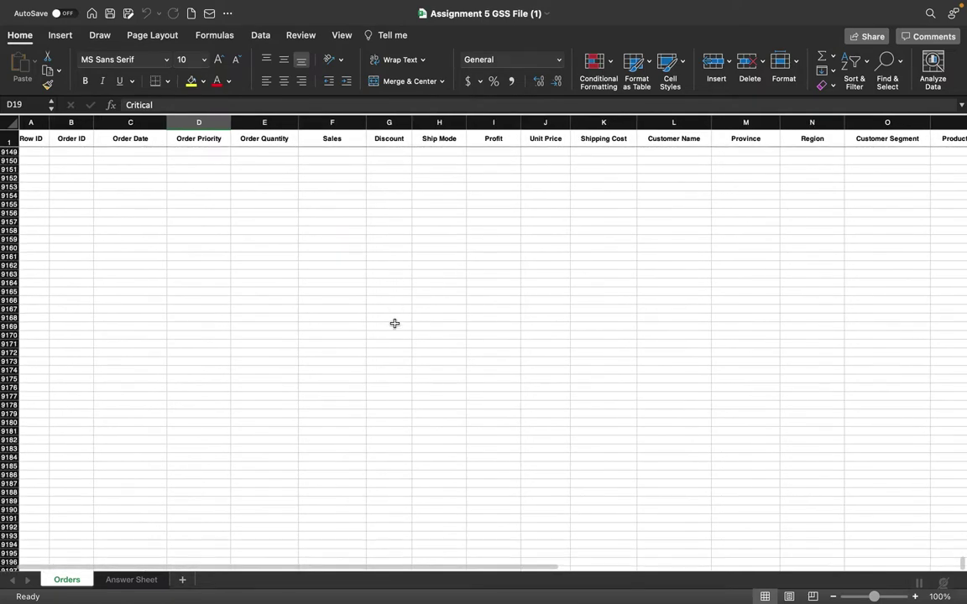
pyautogui.scroll(7, 391, 330)
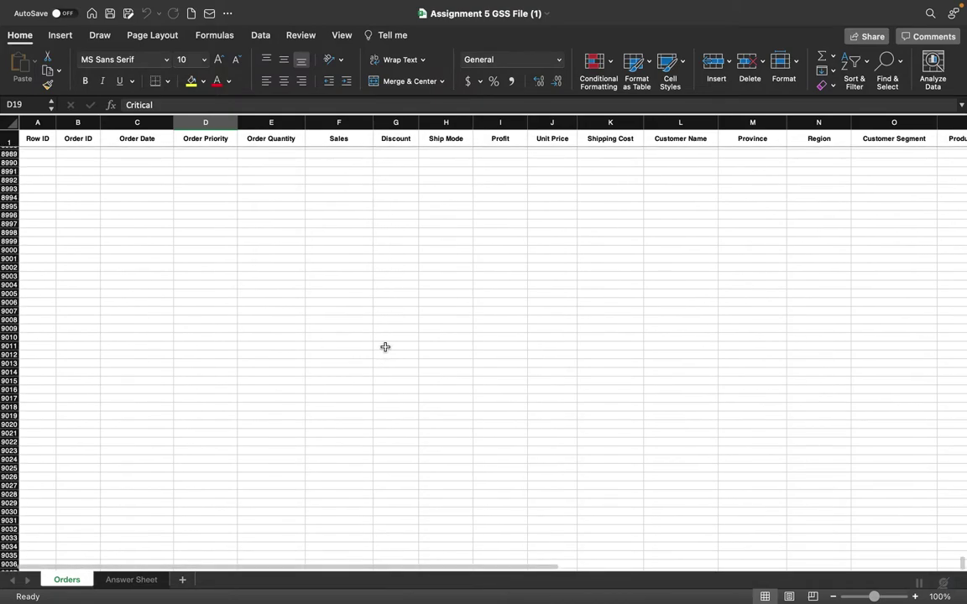
pyautogui.scroll(2, 385, 347)
pyautogui.scroll(6, 385, 346)
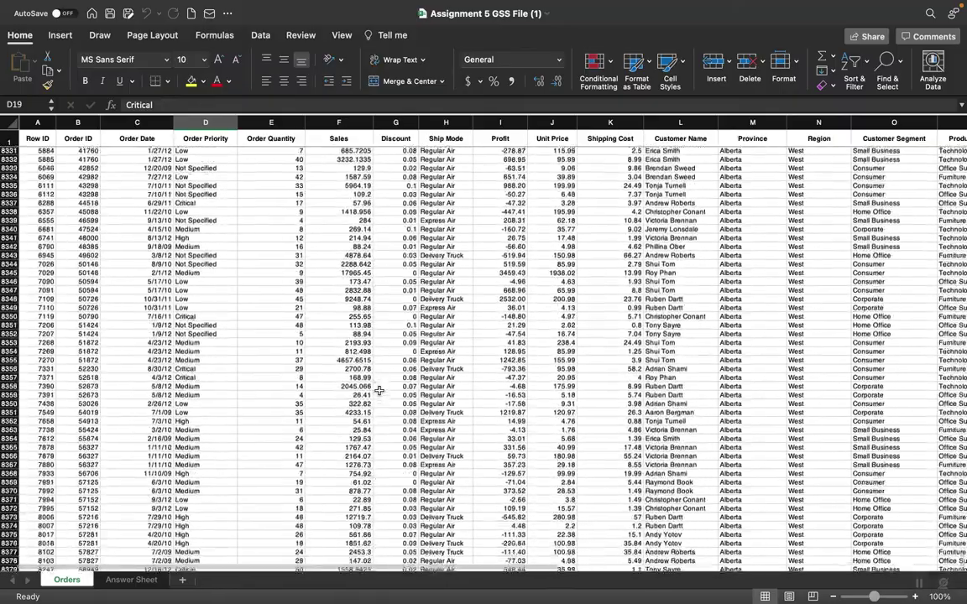
pyautogui.scroll(2, 379, 390)
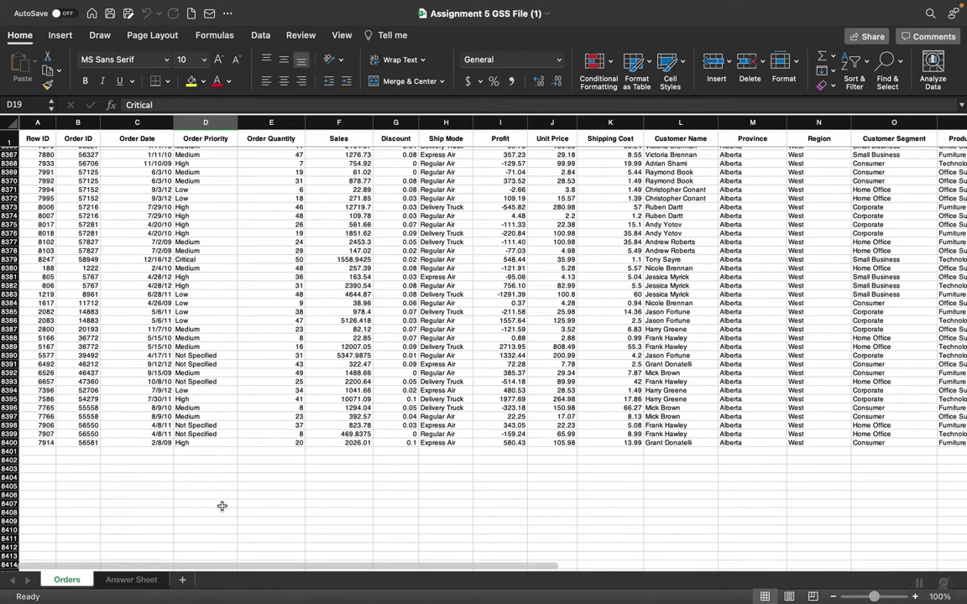
# Step: Review the PivotTable requirements in the Word assignment instructions and return to the order workbook in Excel
pyautogui.moveTo(399, 599)
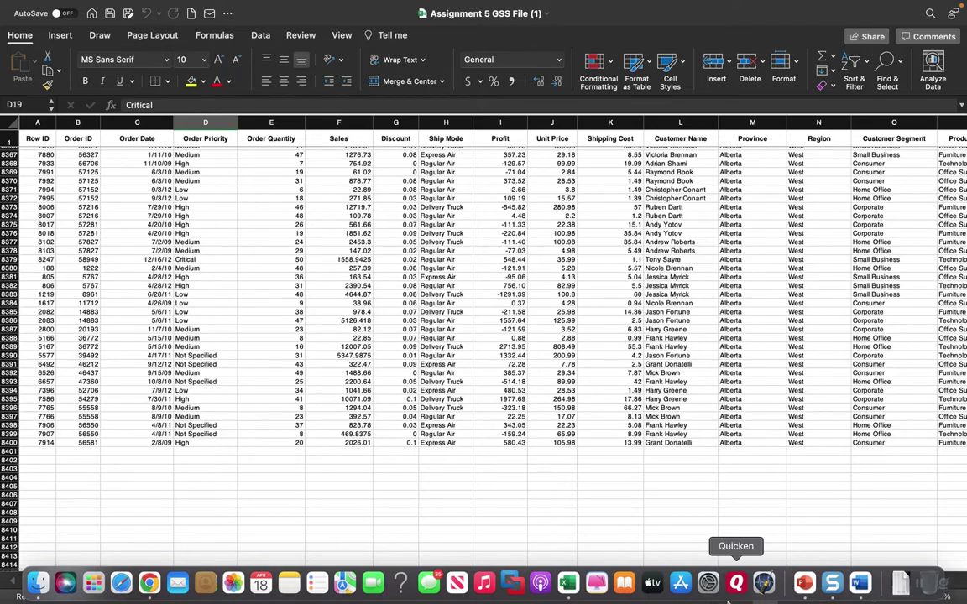
pyautogui.click(859, 583)
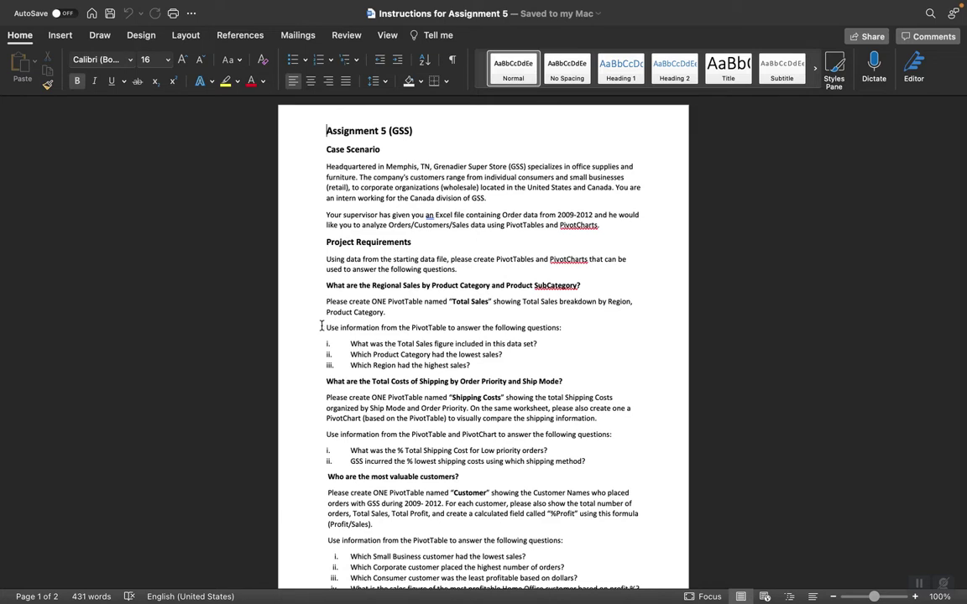
pyautogui.moveTo(122, 597)
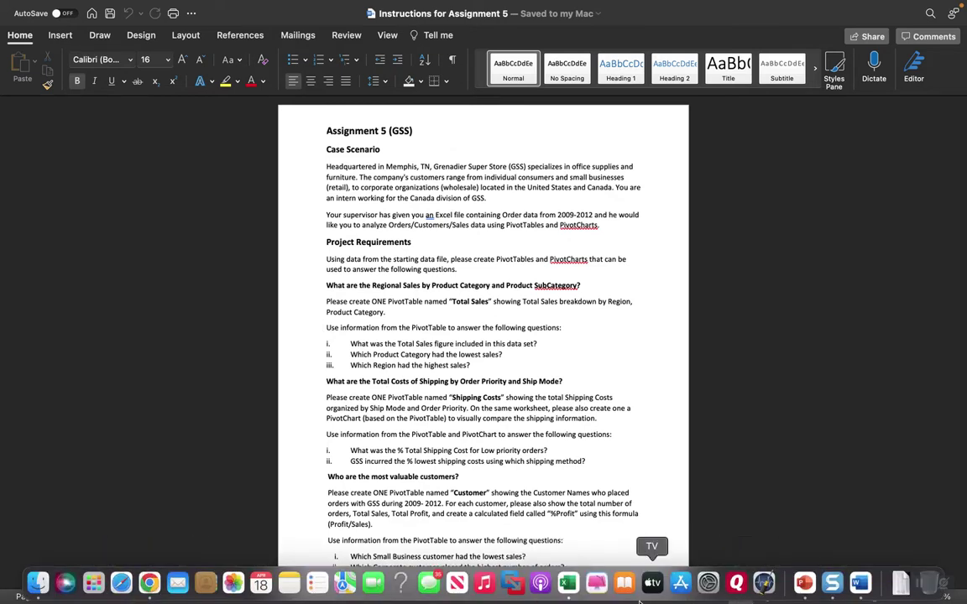
pyautogui.click(568, 583)
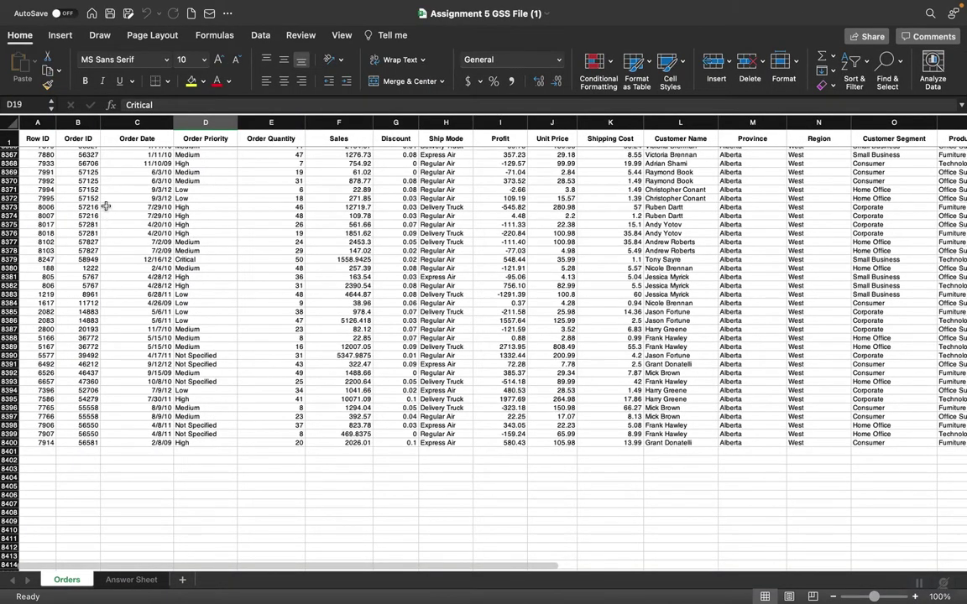
# Step: Convert the Orders data range A1:R8400 into a table with headers, checking the range up to the first row
pyautogui.click(69, 38)
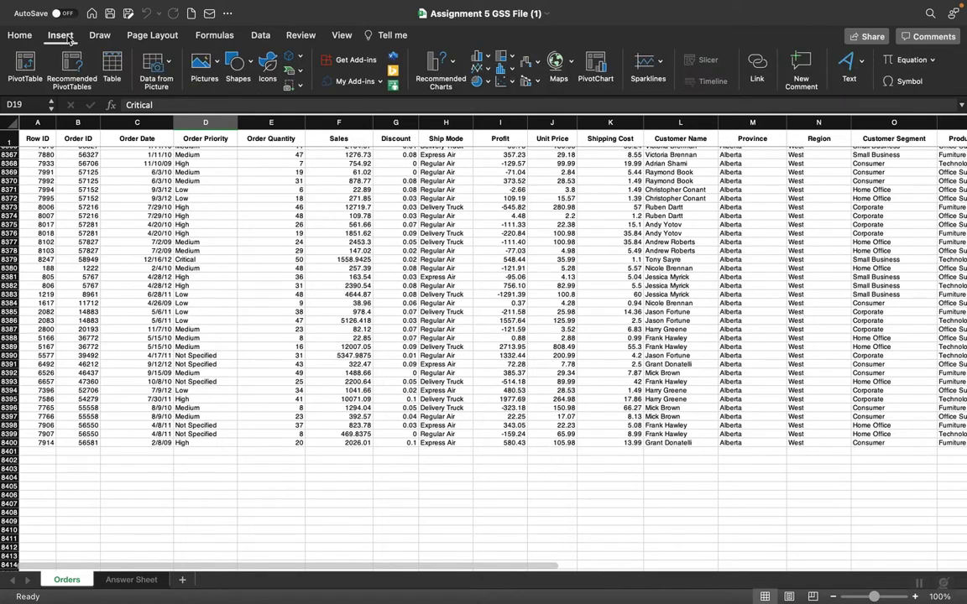
pyautogui.click(113, 66)
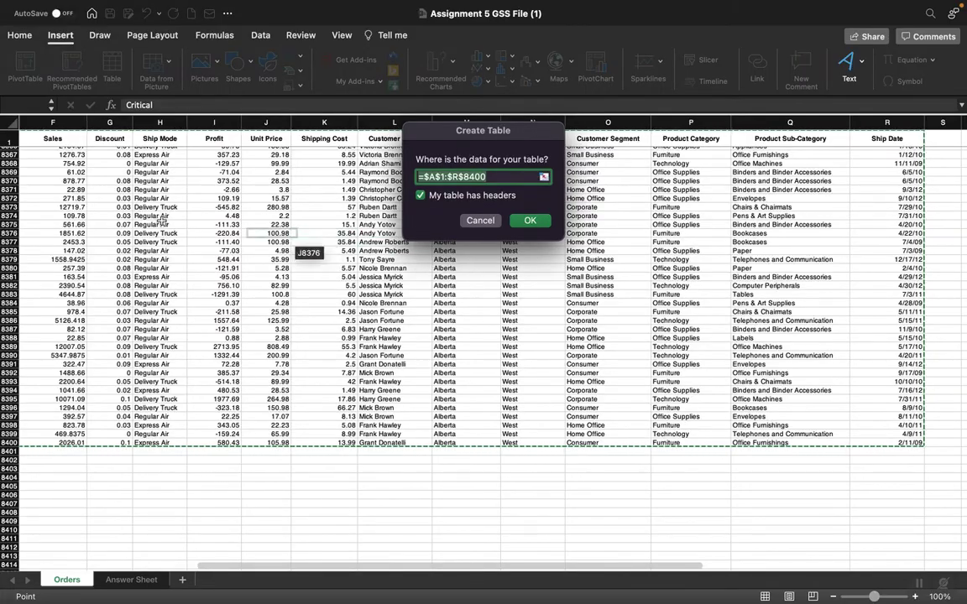
pyautogui.scroll(20, 135, 218)
pyautogui.scroll(20, 136, 217)
pyautogui.hscroll(-5, 137, 219)
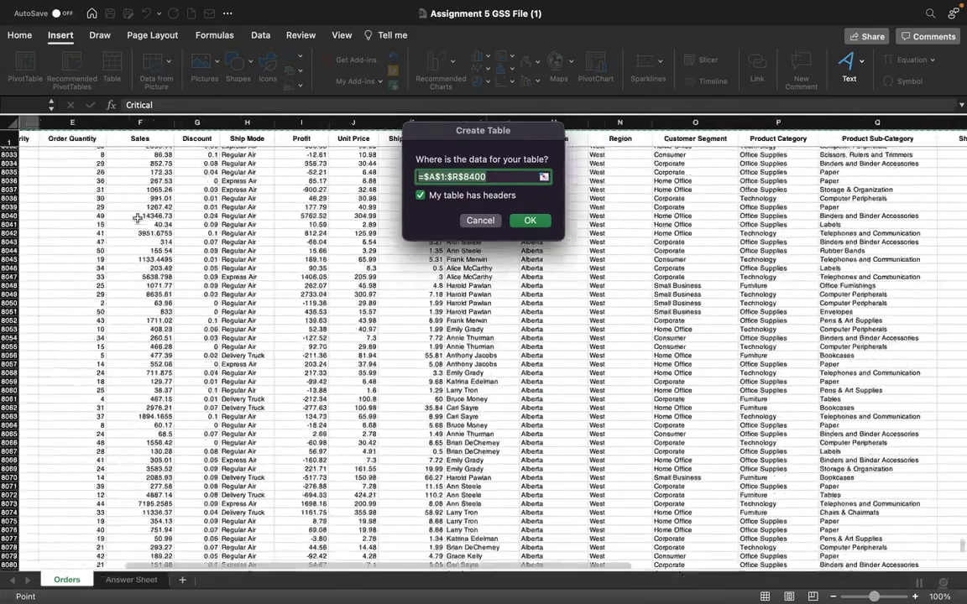
pyautogui.scroll(20, 136, 222)
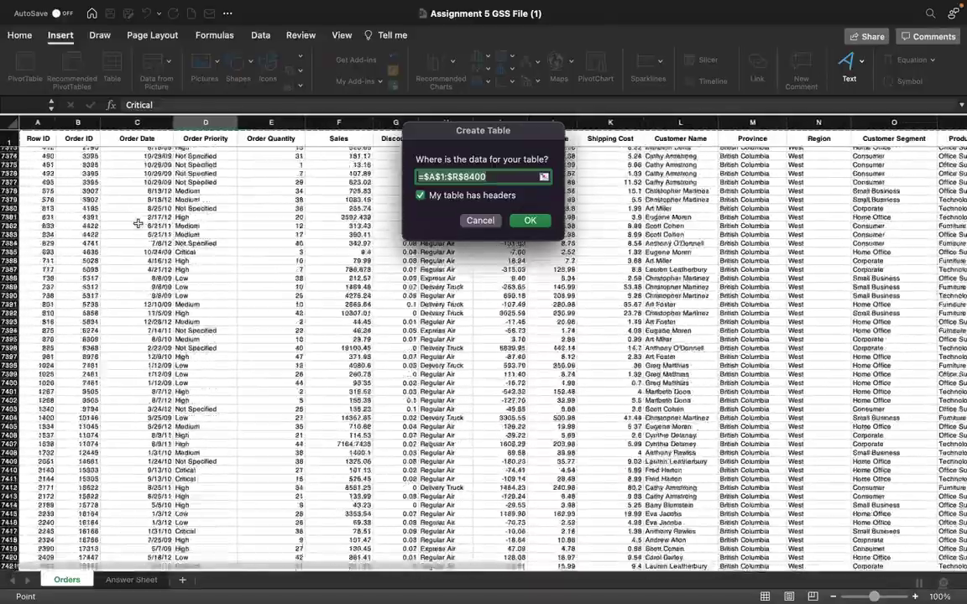
pyautogui.scroll(20, 137, 224)
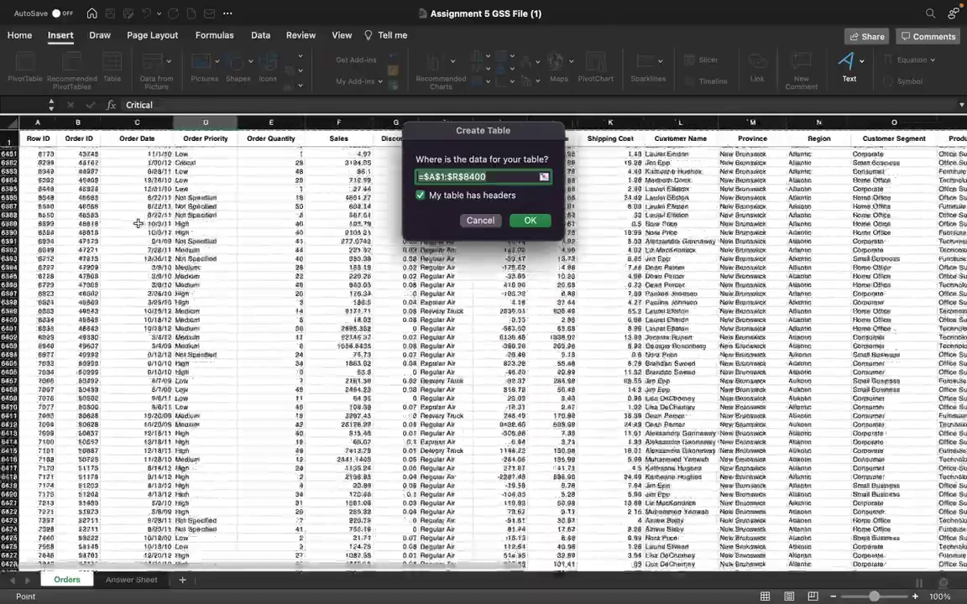
pyautogui.scroll(20, 139, 223)
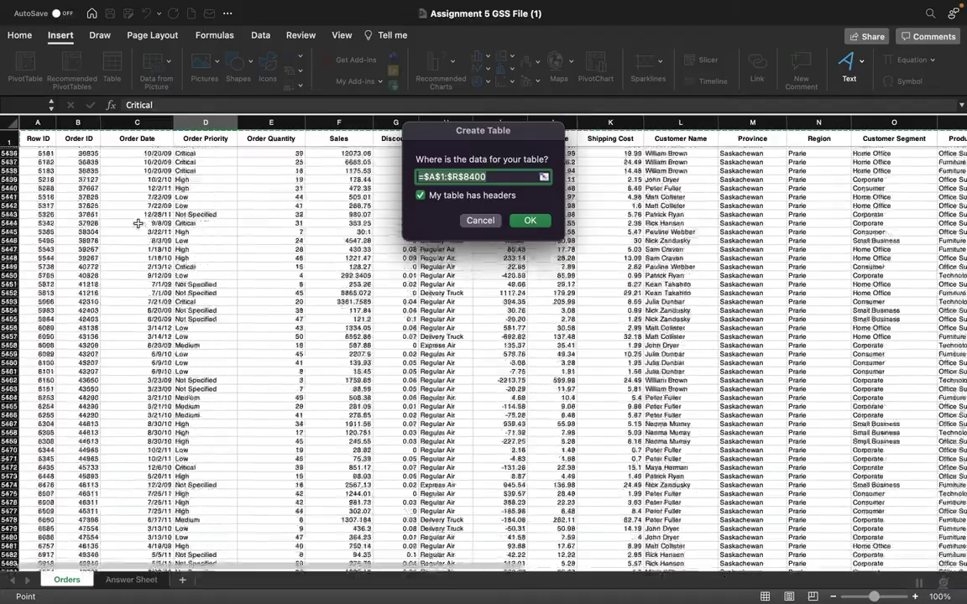
pyautogui.scroll(20, 136, 251)
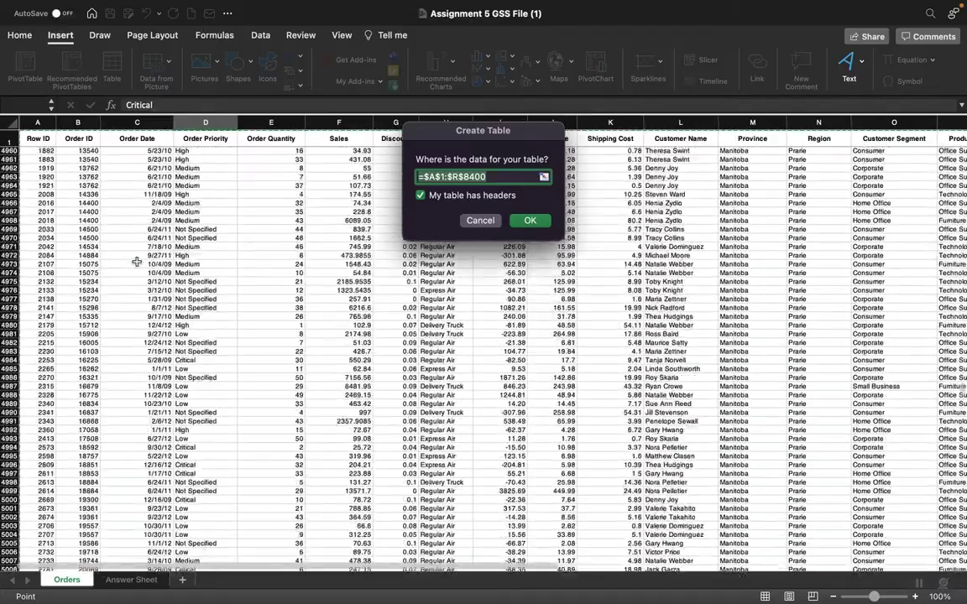
pyautogui.scroll(20, 139, 269)
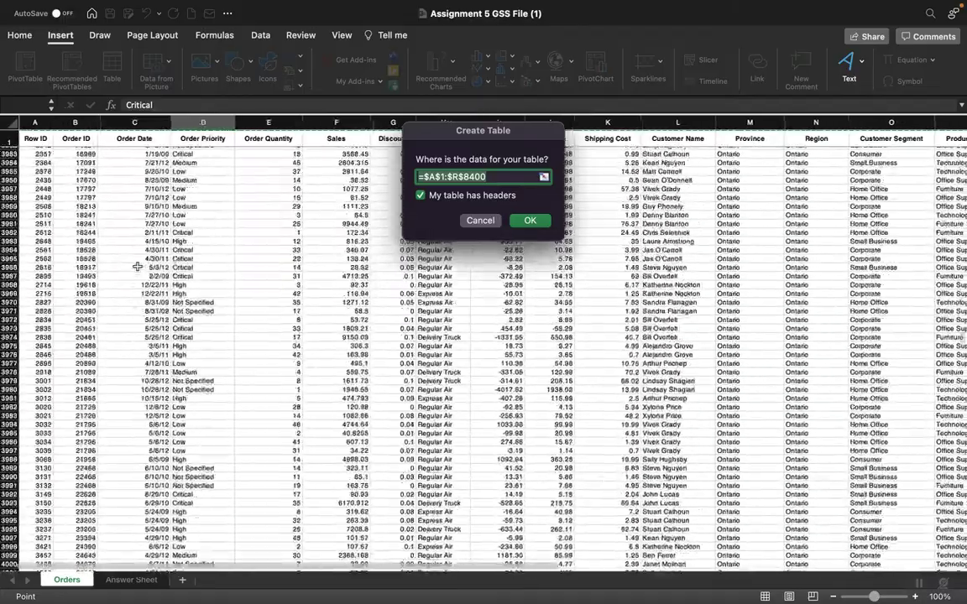
pyautogui.scroll(20, 144, 275)
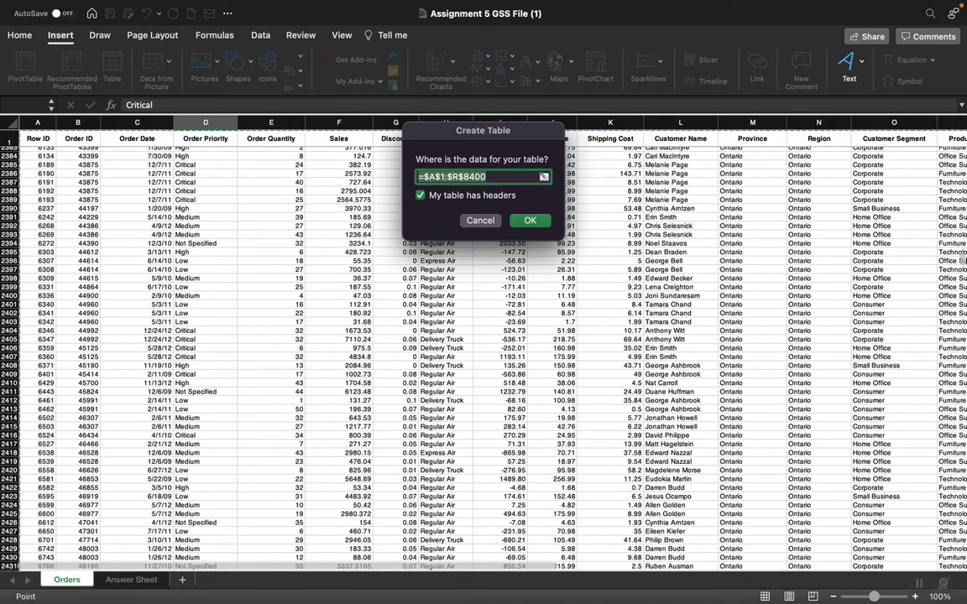
pyautogui.scroll(20, 144, 274)
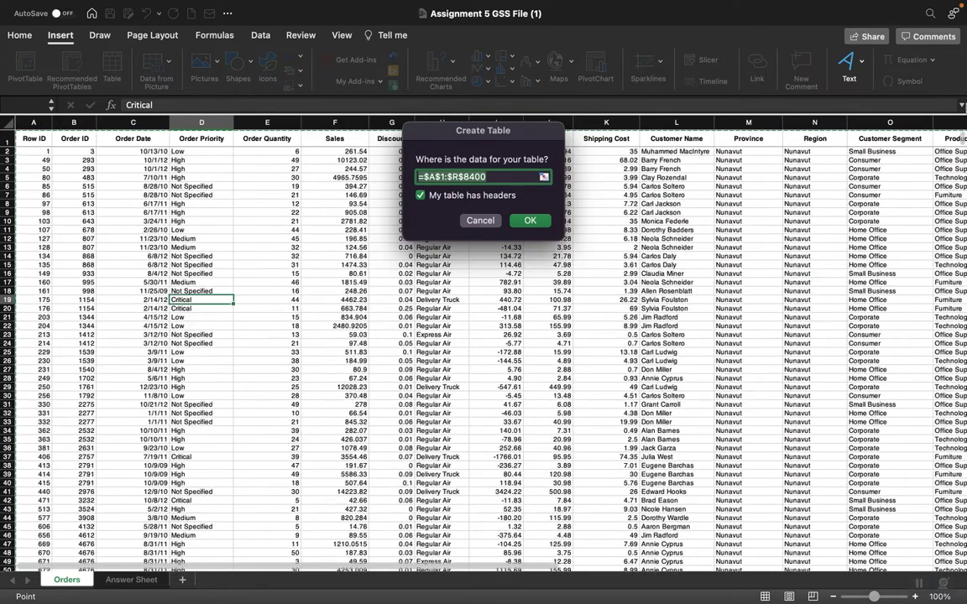
pyautogui.click(531, 221)
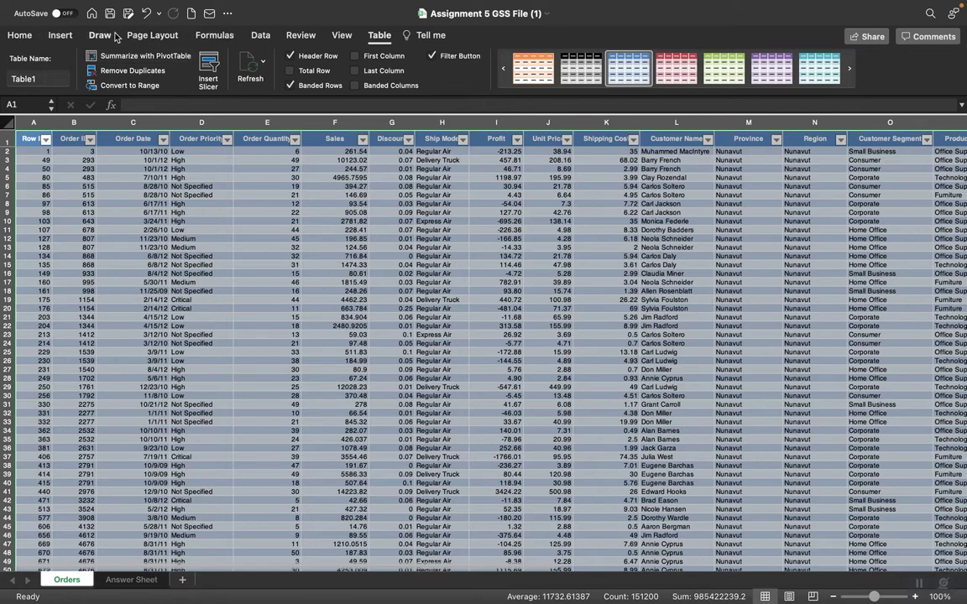
# Step: Convert the orders table on the Orders sheet back to a normal range
pyautogui.click(63, 36)
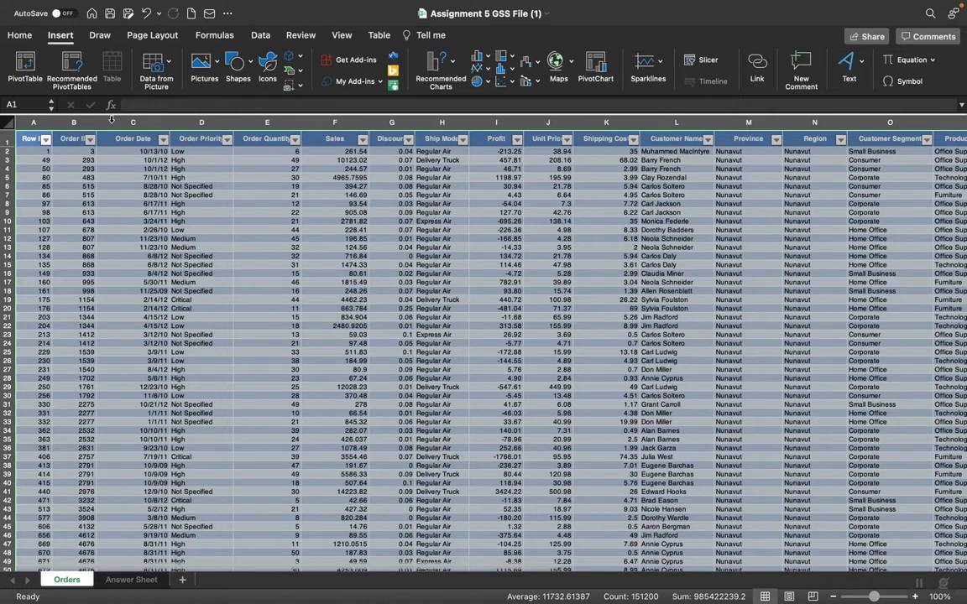
pyautogui.click(100, 163)
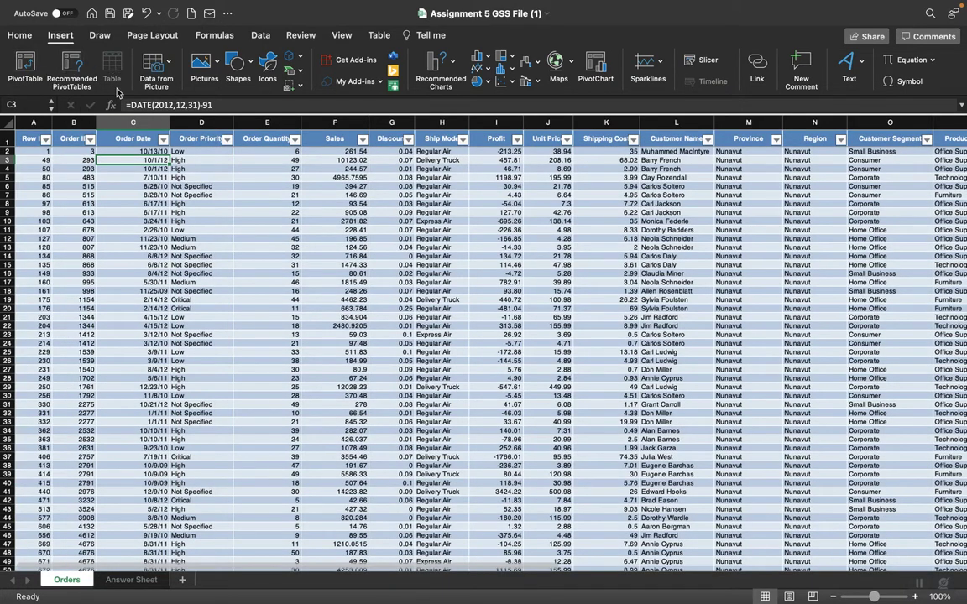
pyautogui.click(264, 204)
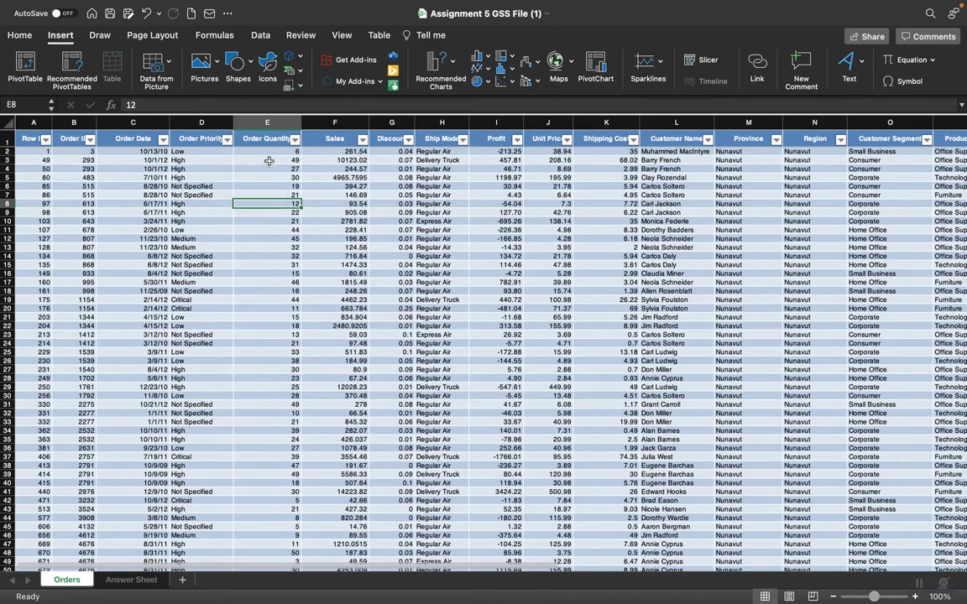
pyautogui.click(333, 142)
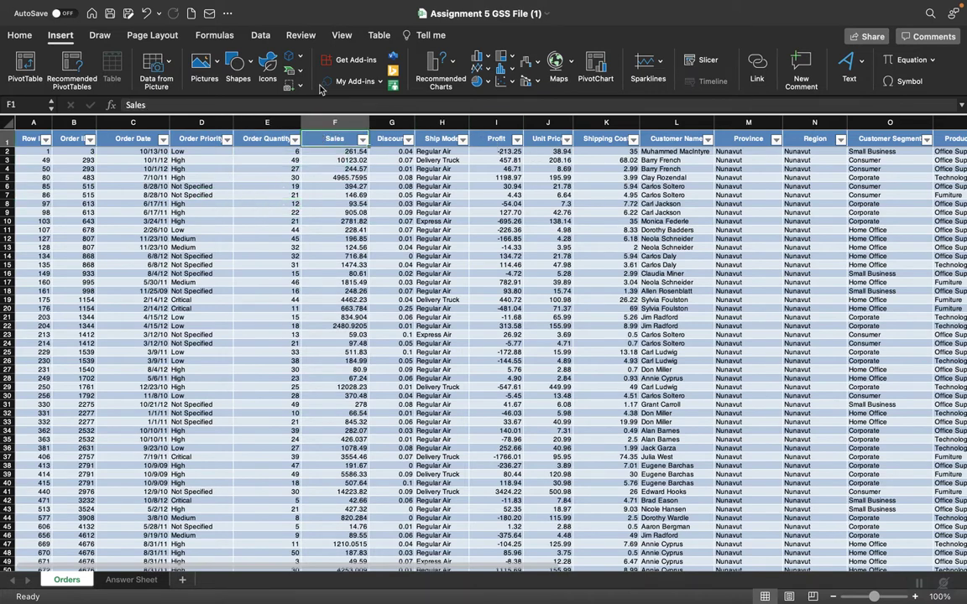
pyautogui.click(375, 37)
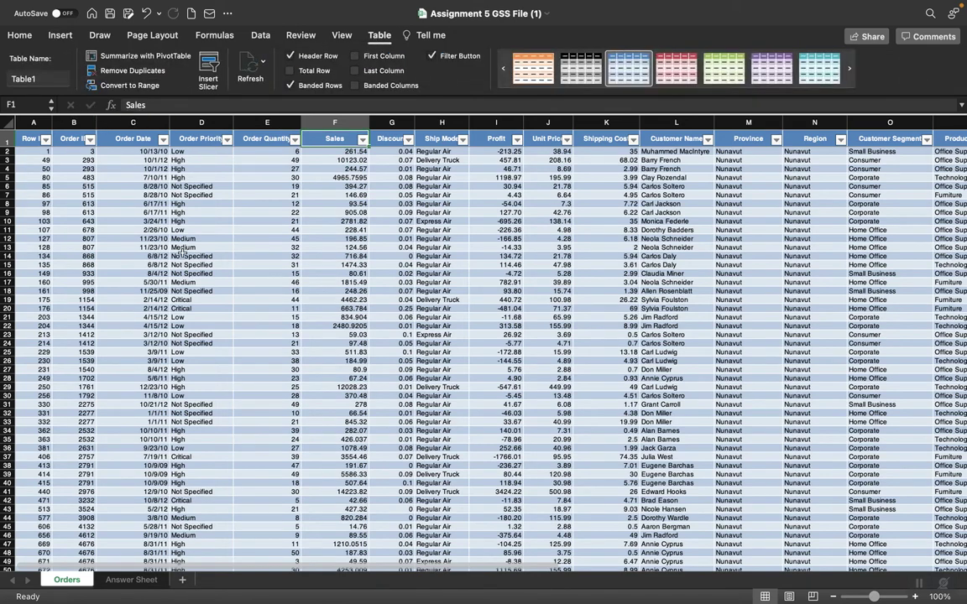
pyautogui.click(118, 87)
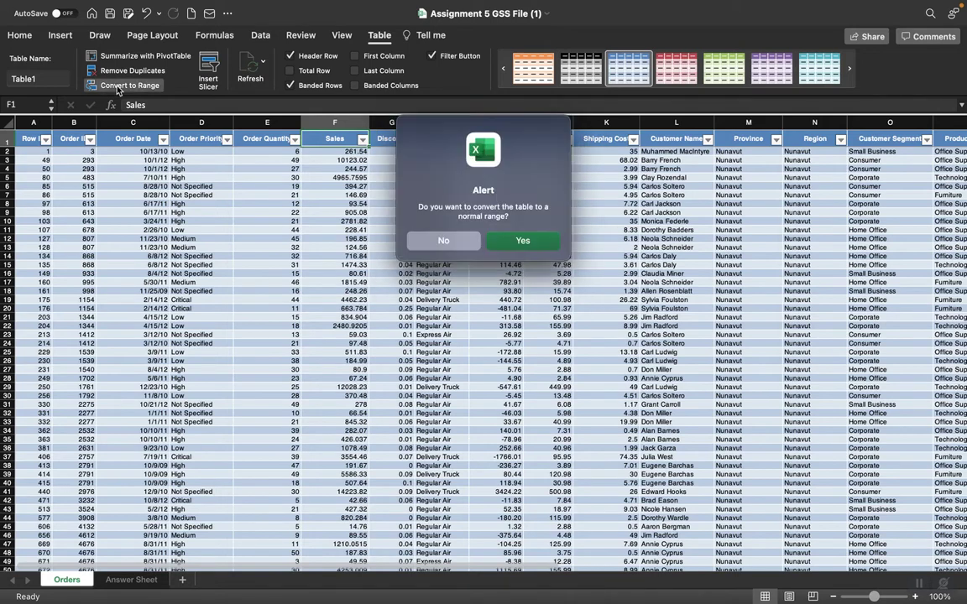
pyautogui.click(521, 241)
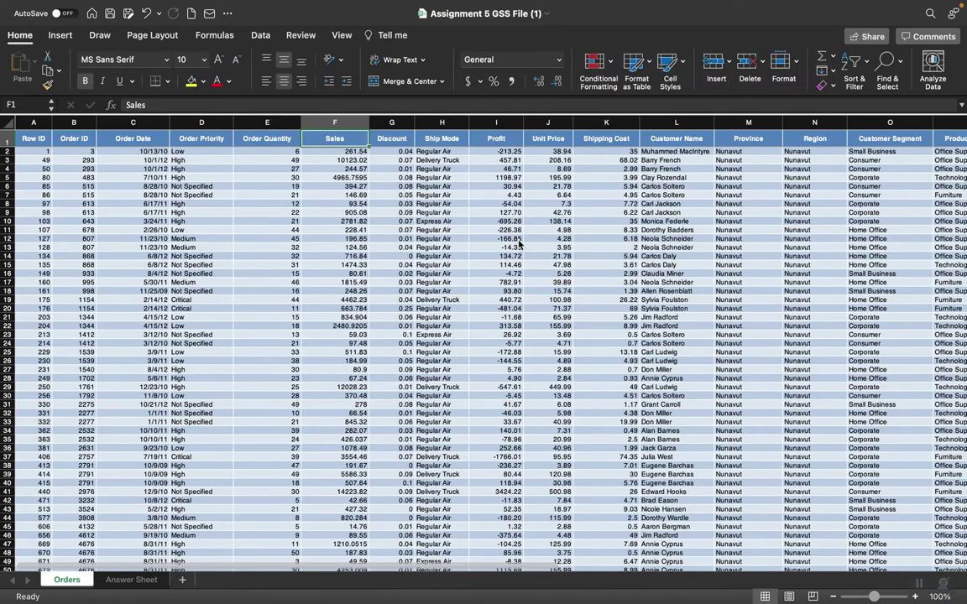
# Step: Look over the columns and rows of the converted order data, ending at the first records
pyautogui.hscroll(1, 131, 283)
pyautogui.hscroll(2, 132, 282)
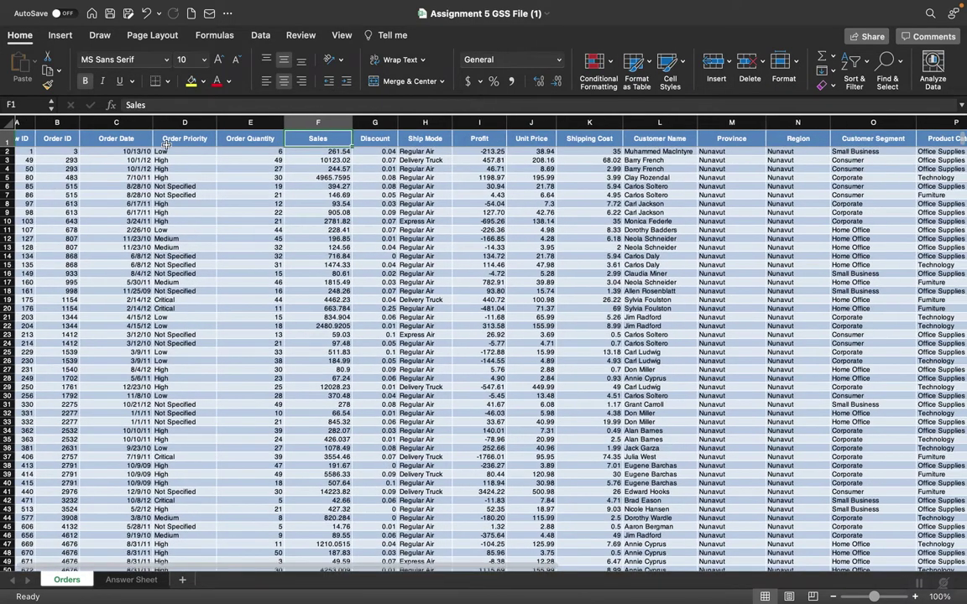
pyautogui.click(339, 248)
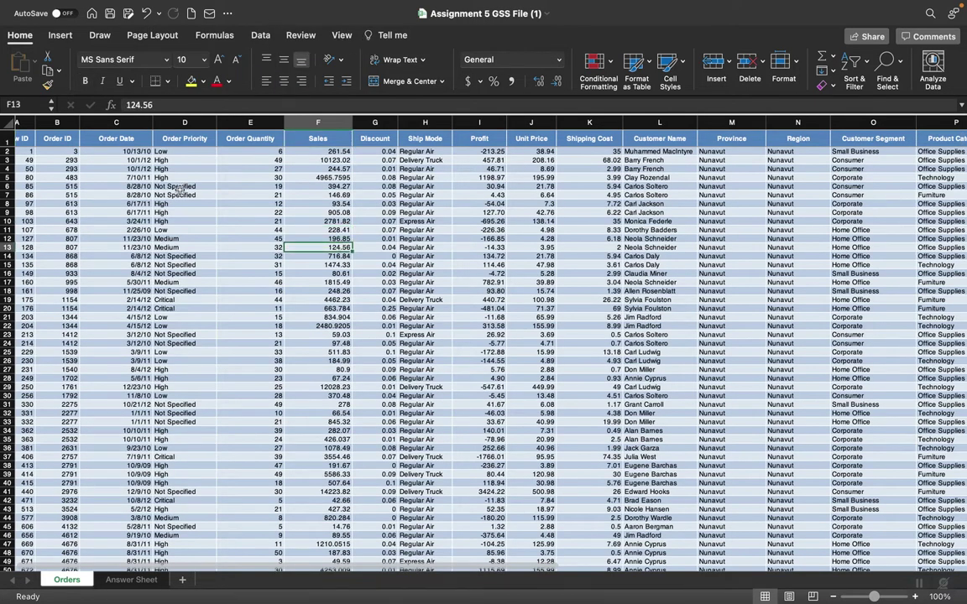
pyautogui.scroll(-3, 190, 233)
pyautogui.hscroll(-1, 190, 233)
pyautogui.scroll(-20, 187, 236)
pyautogui.scroll(15, 186, 239)
pyautogui.scroll(1, 184, 239)
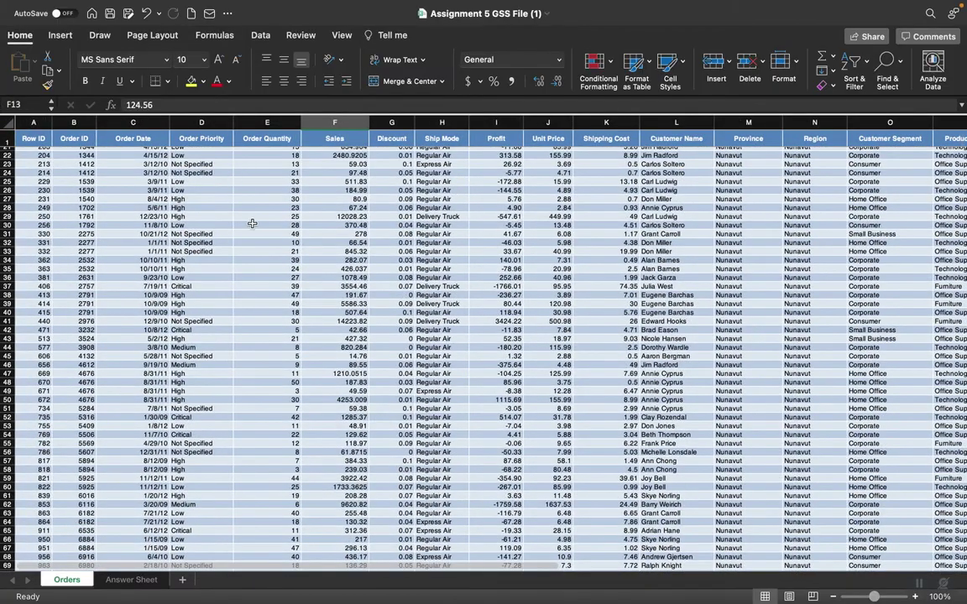
pyautogui.click(249, 224)
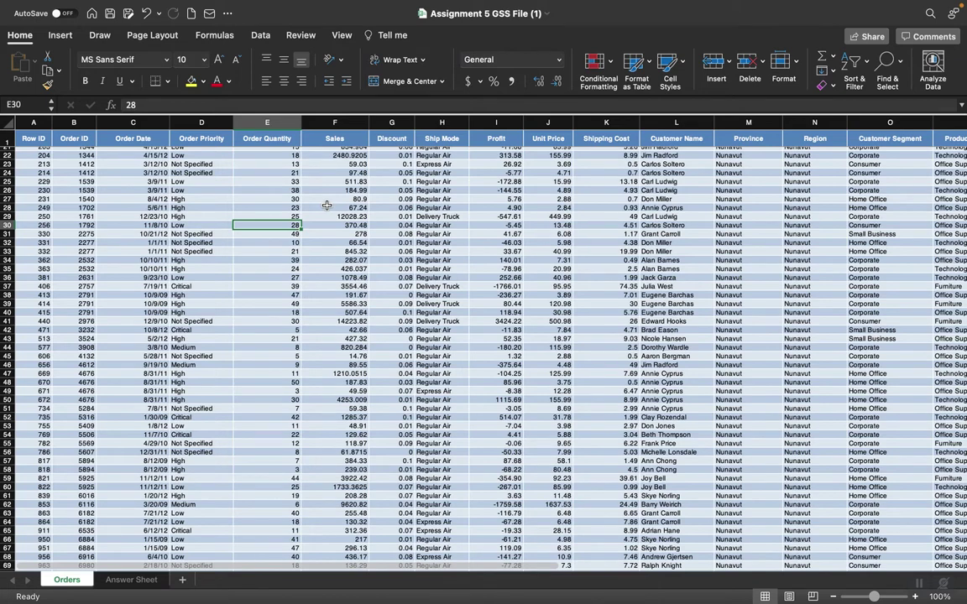
pyautogui.scroll(7, 326, 205)
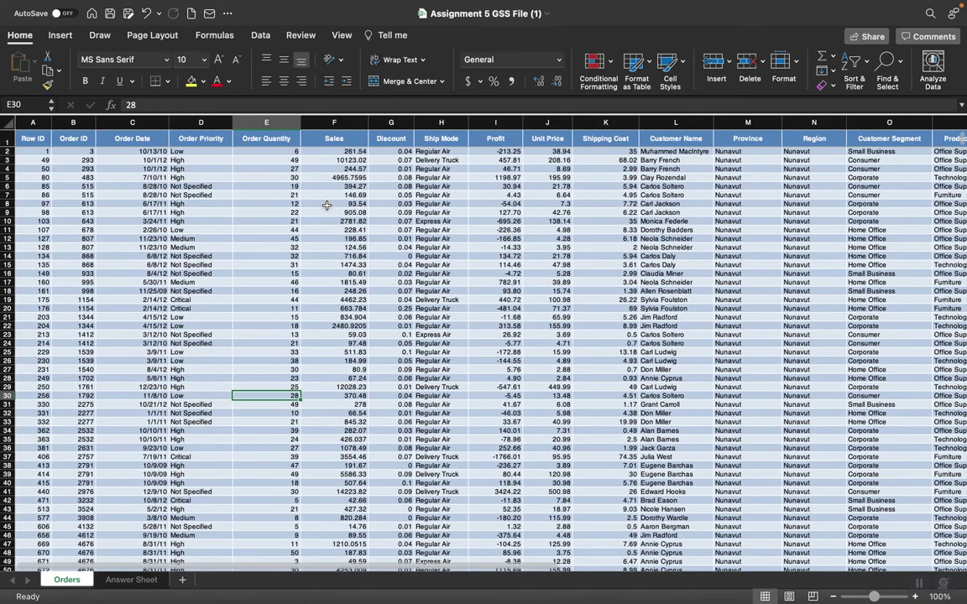
# Step: Create a copy of the Orders sheet at the end of the workbook
pyautogui.rightClick(66, 582)
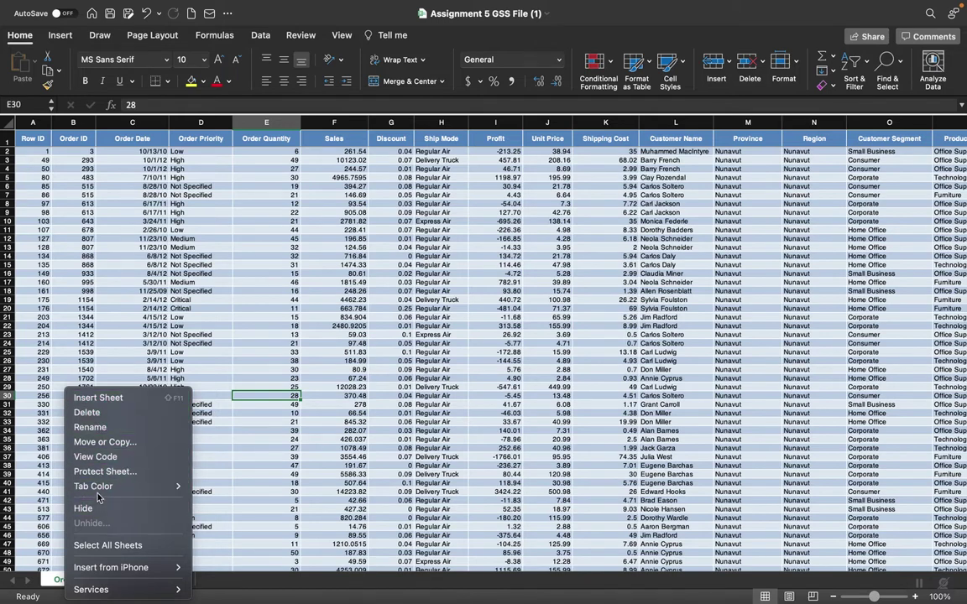
pyautogui.click(97, 442)
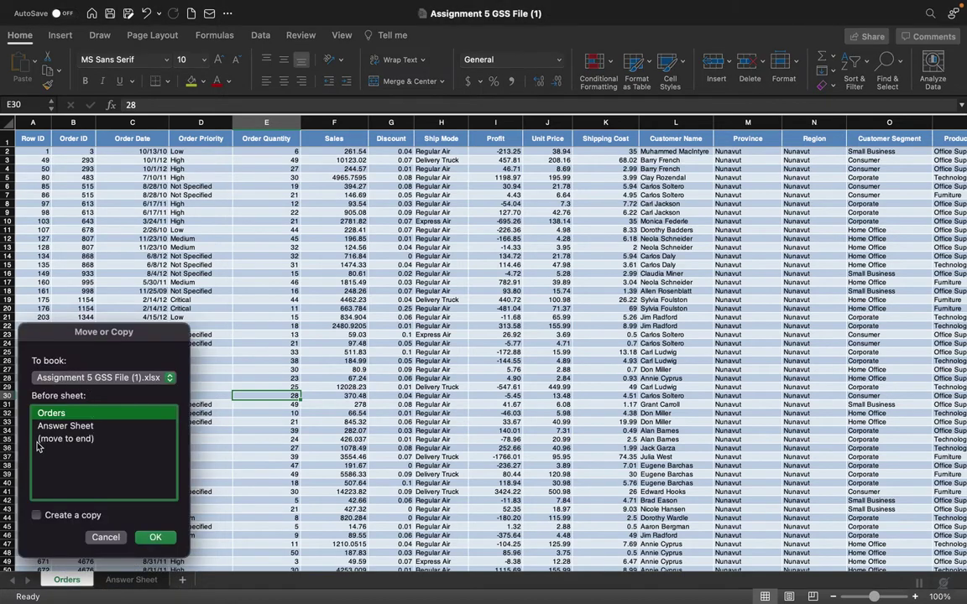
pyautogui.click(51, 440)
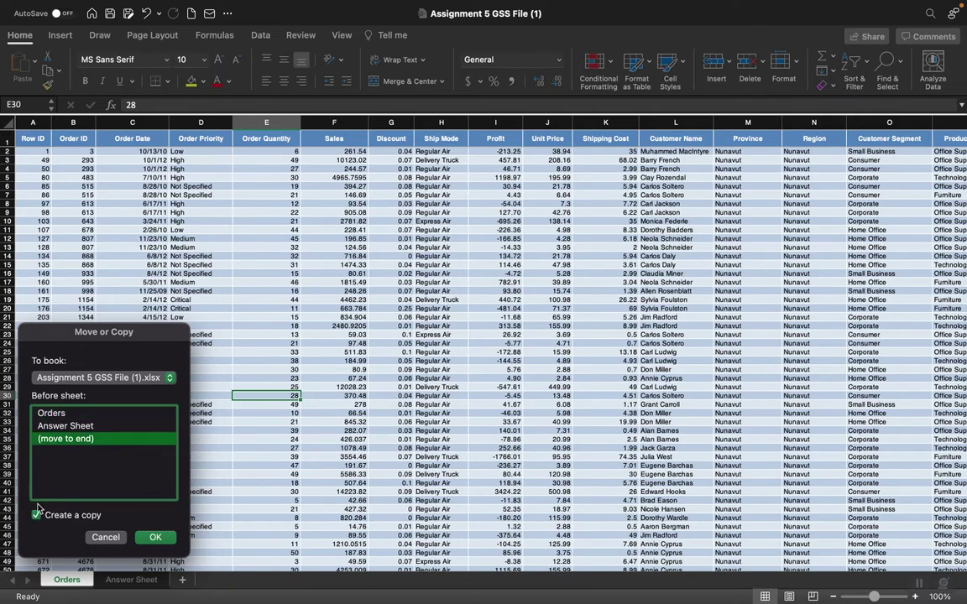
pyautogui.click(156, 537)
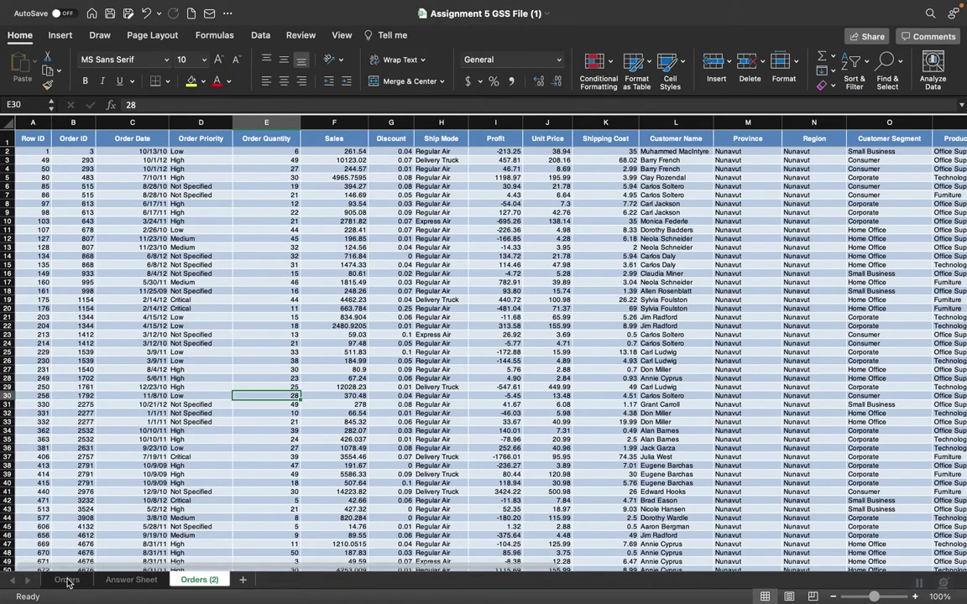
# Step: Return to the Orders sheet, decline enabling Dictation, and place a second copy of the sheet at the end of the workbook
pyautogui.press('ctrl')
pyautogui.press('ctrl')
pyautogui.click(68, 580)
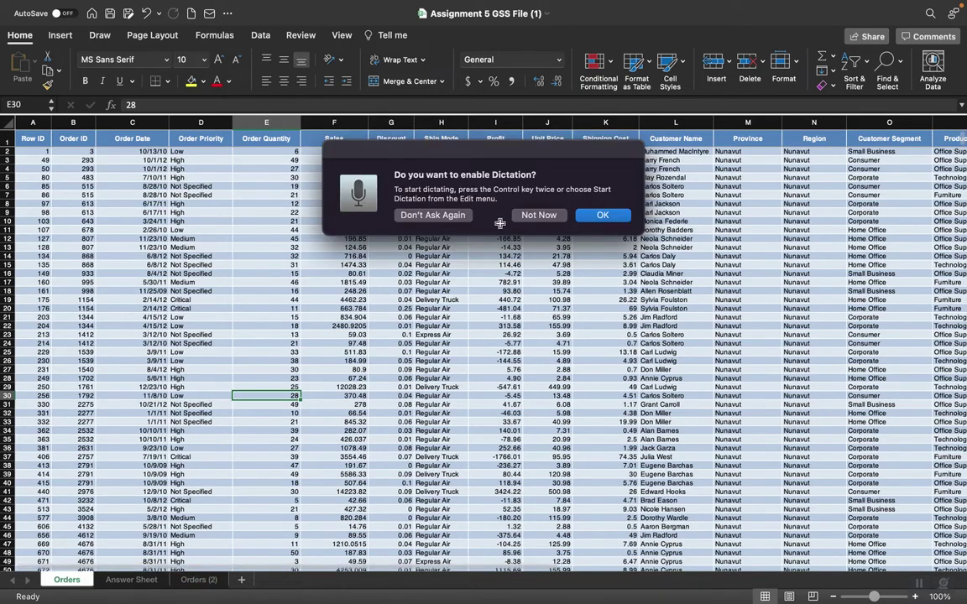
pyautogui.click(544, 220)
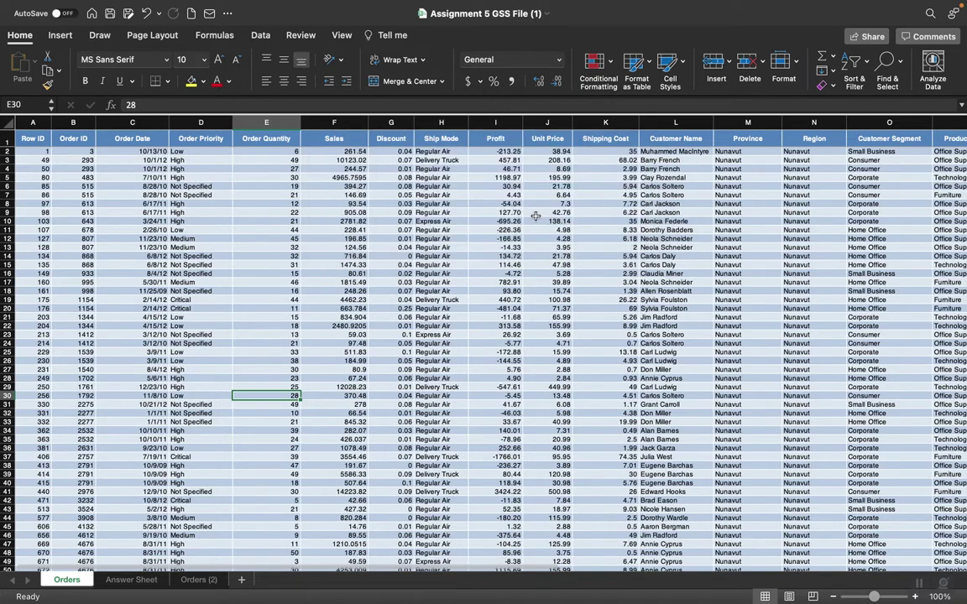
pyautogui.rightClick(72, 583)
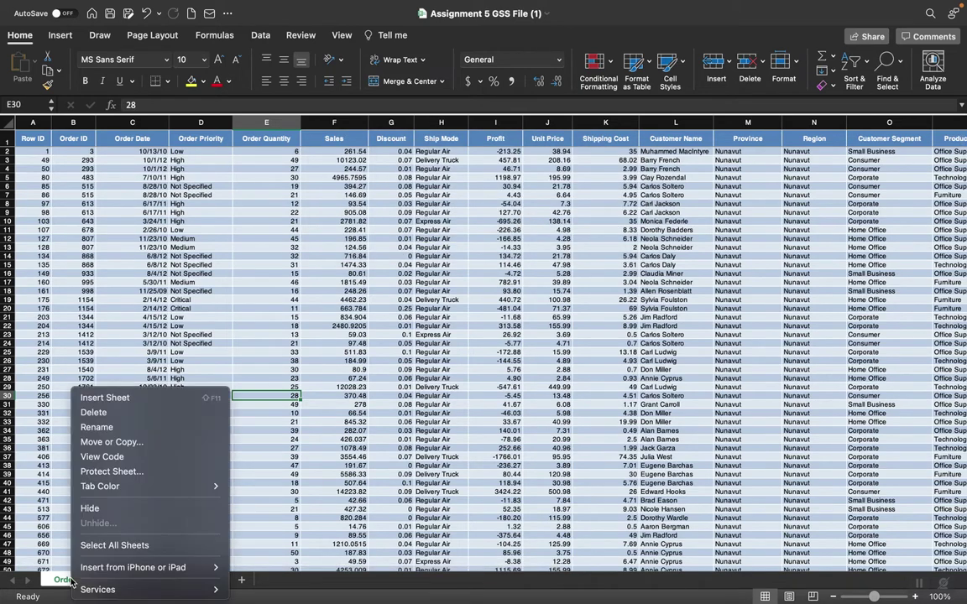
pyautogui.click(123, 443)
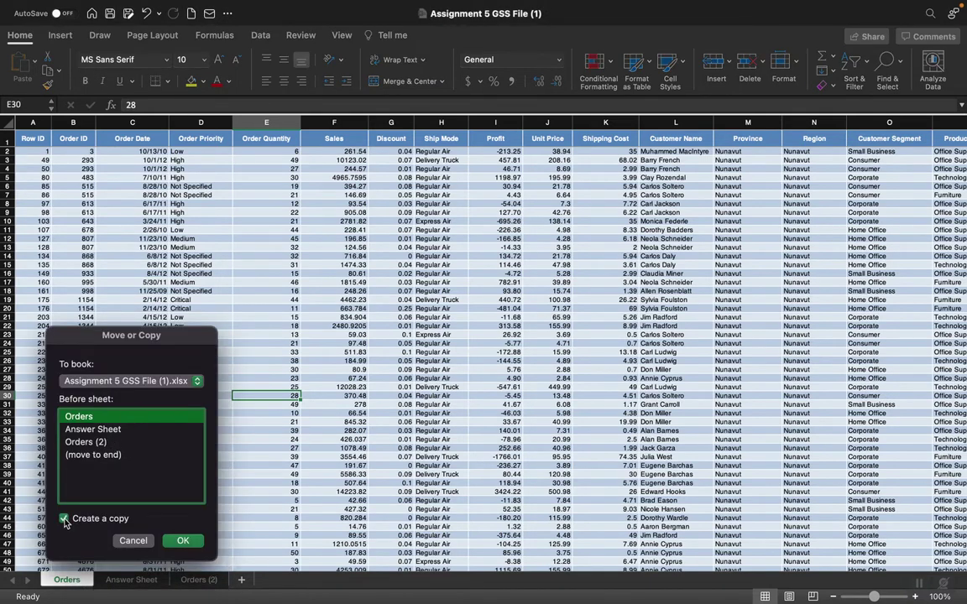
pyautogui.click(80, 456)
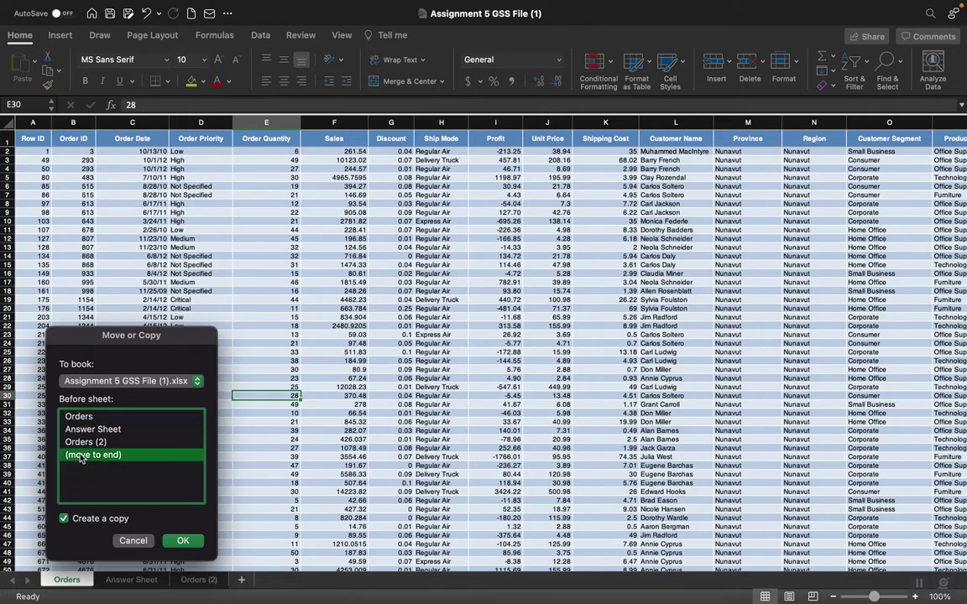
pyautogui.click(186, 541)
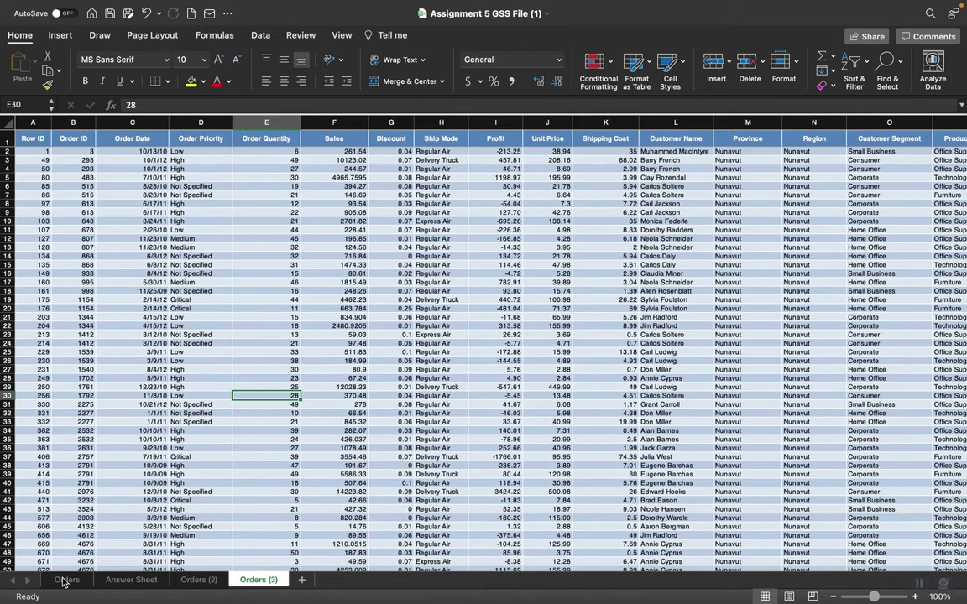
# Step: Place a third copy of the Orders sheet at the end of the same workbook
pyautogui.rightClick(63, 581)
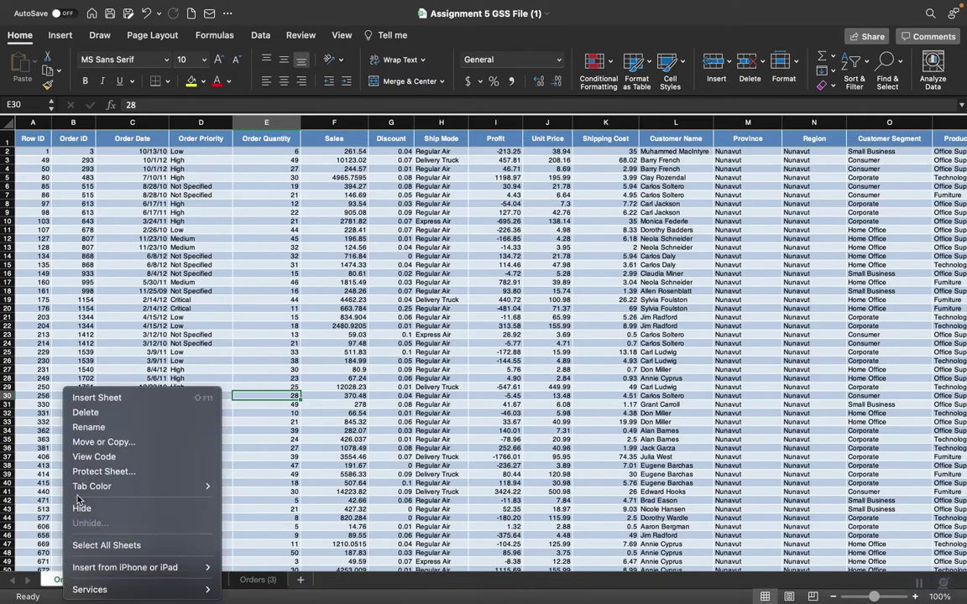
pyautogui.click(96, 442)
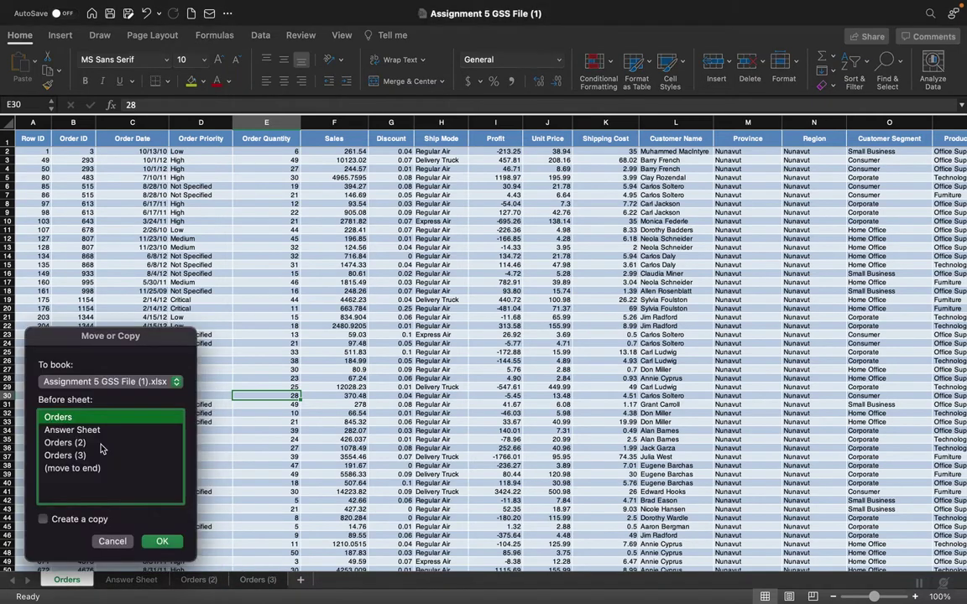
pyautogui.click(59, 468)
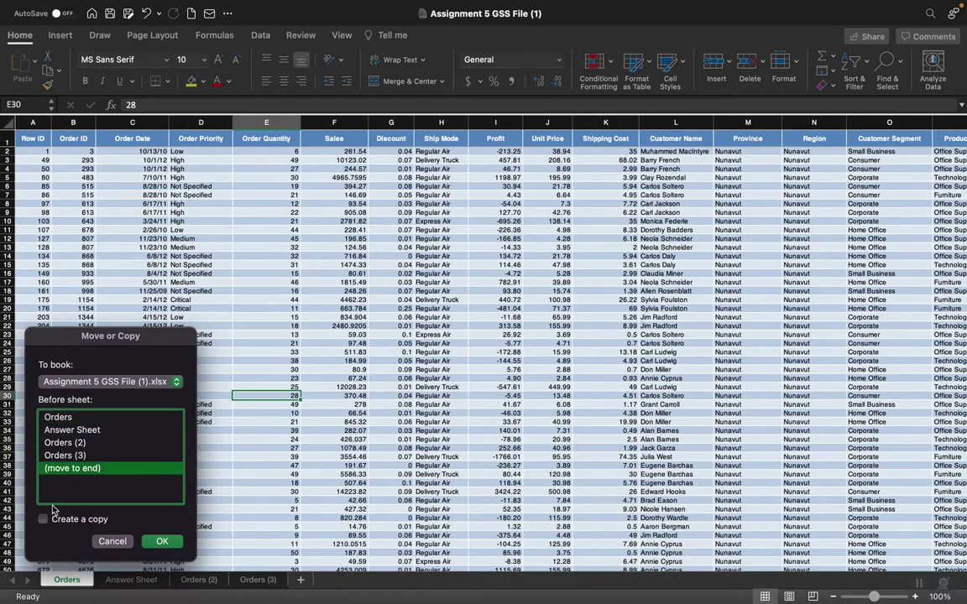
pyautogui.click(44, 521)
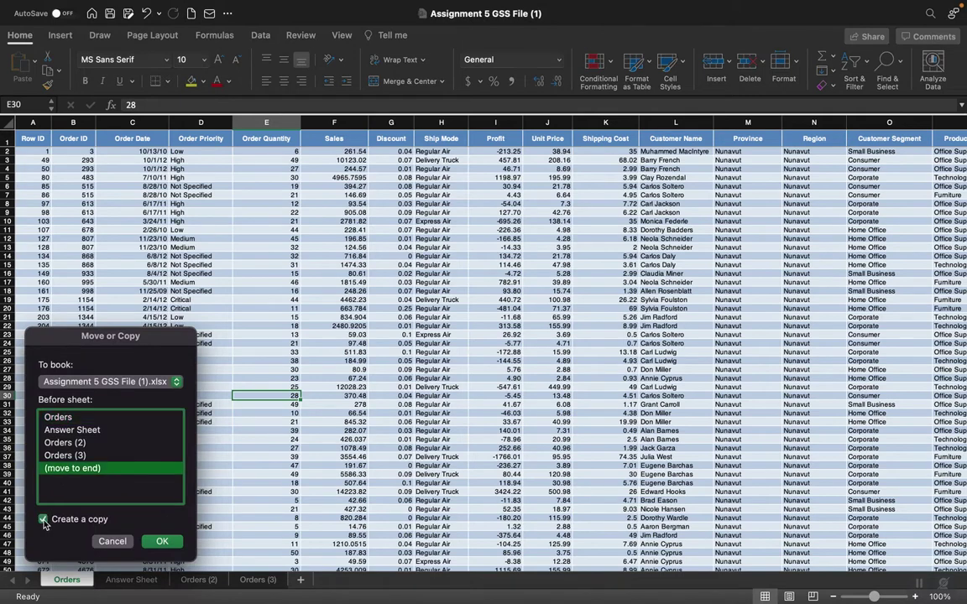
pyautogui.click(162, 541)
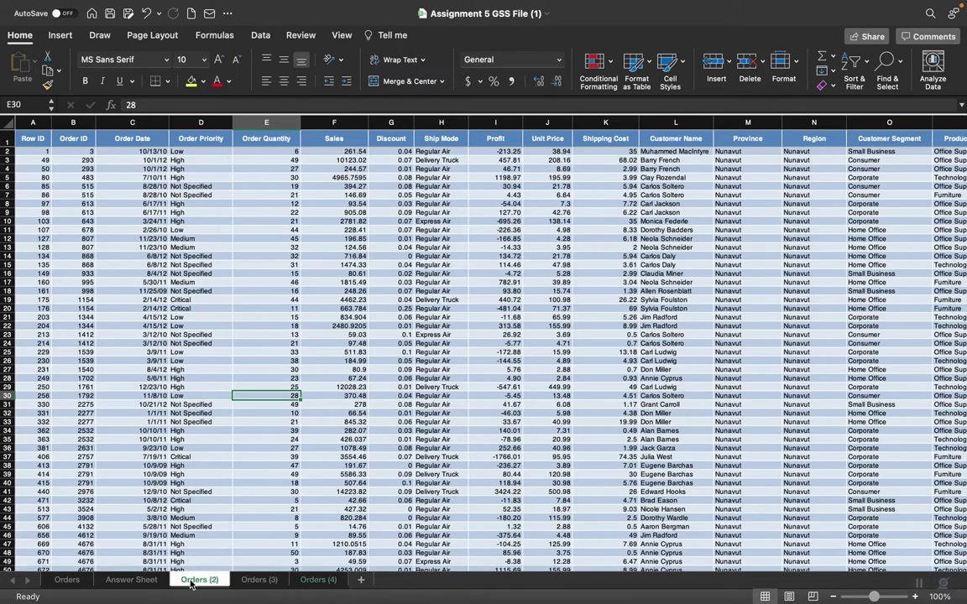
# Step: Check the required PivotTable names in the Word instructions, return to the Excel workbook, and rename the Orders (2) sheet as Total Sales
pyautogui.moveTo(458, 597)
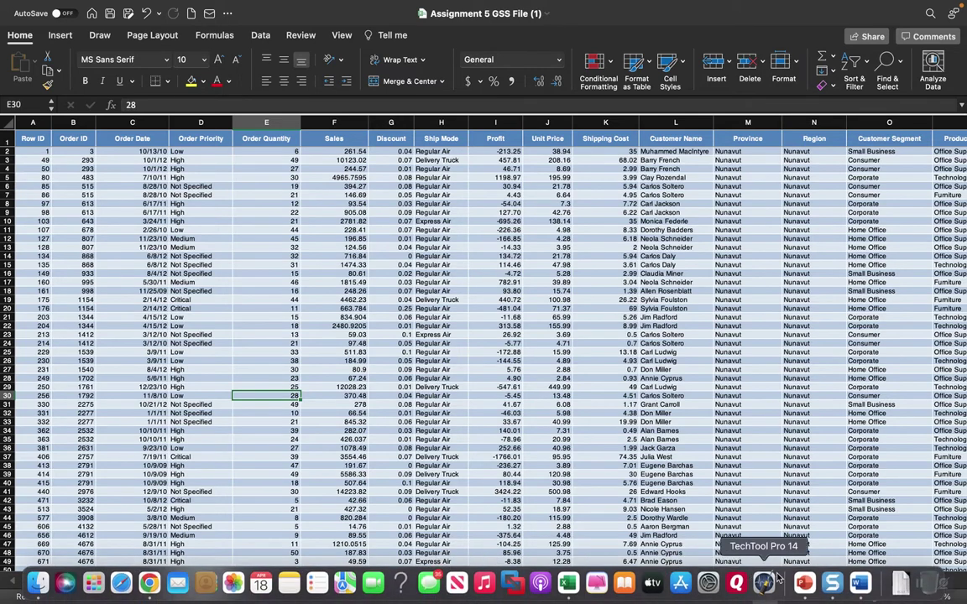
pyautogui.click(861, 582)
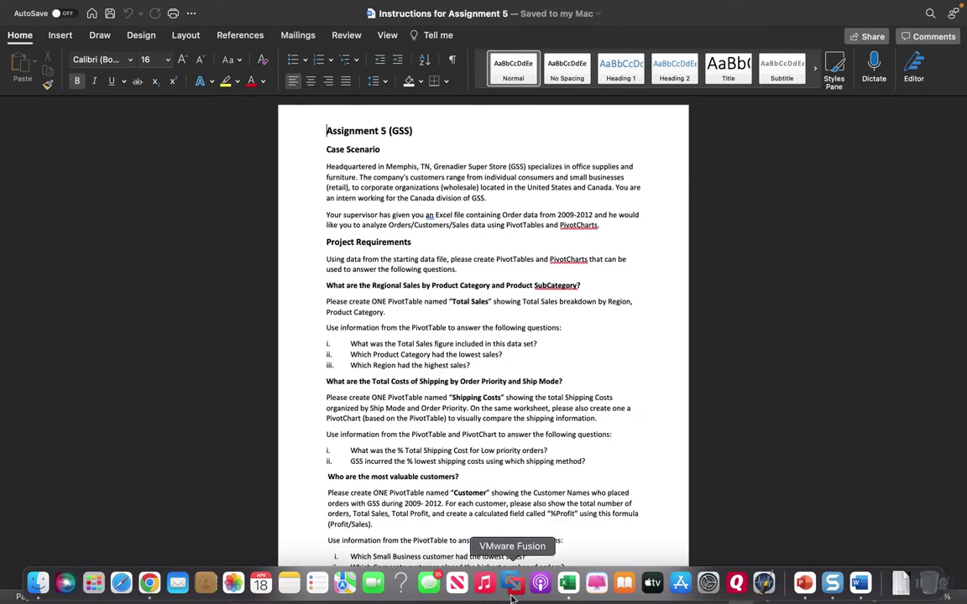
pyautogui.click(568, 583)
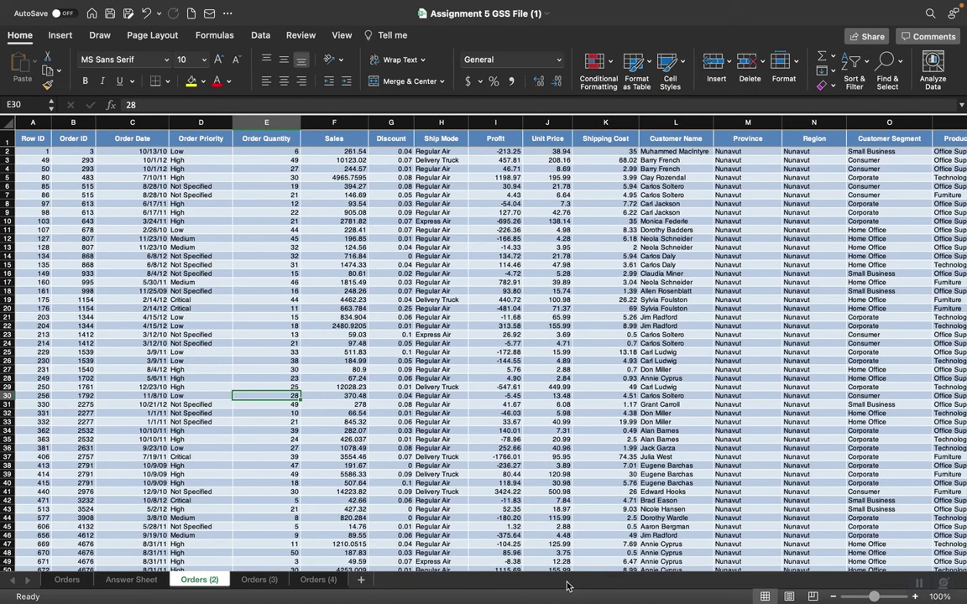
pyautogui.rightClick(192, 584)
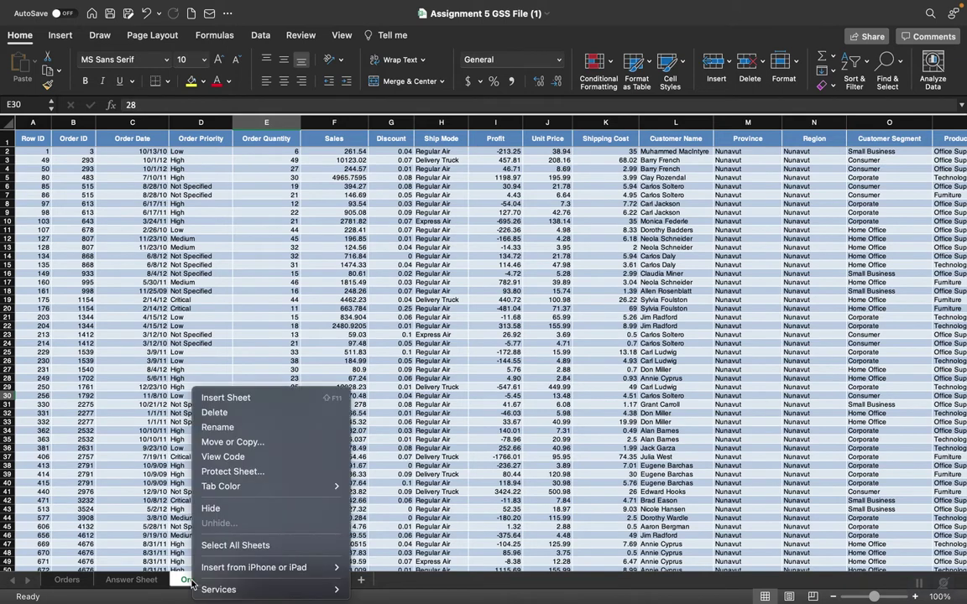
pyautogui.click(220, 428)
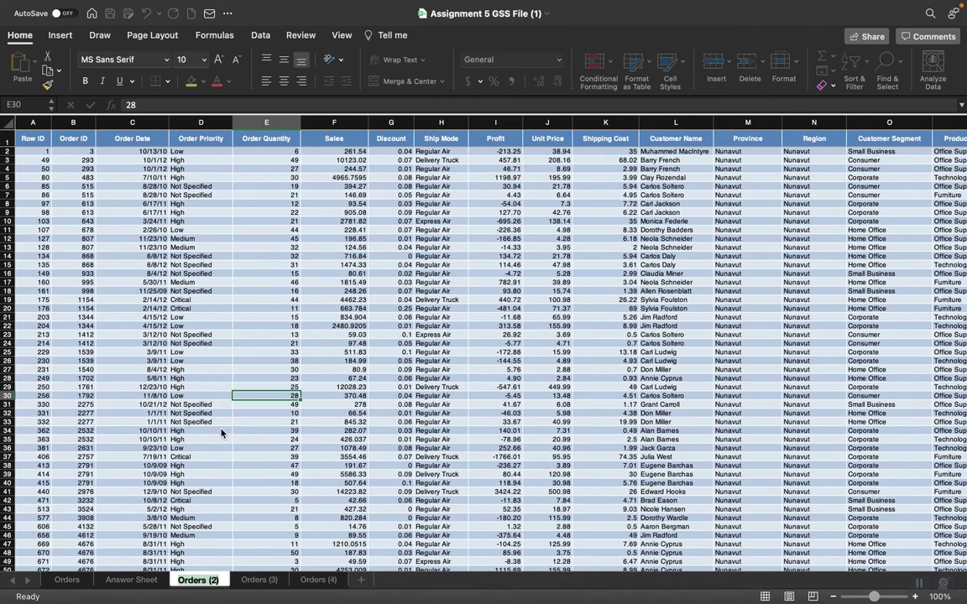
pyautogui.write('Ttoal')
pyautogui.press('BackSpace')
pyautogui.press('BackSpace')
pyautogui.press('BackSpace')
pyautogui.press('BackSpace')
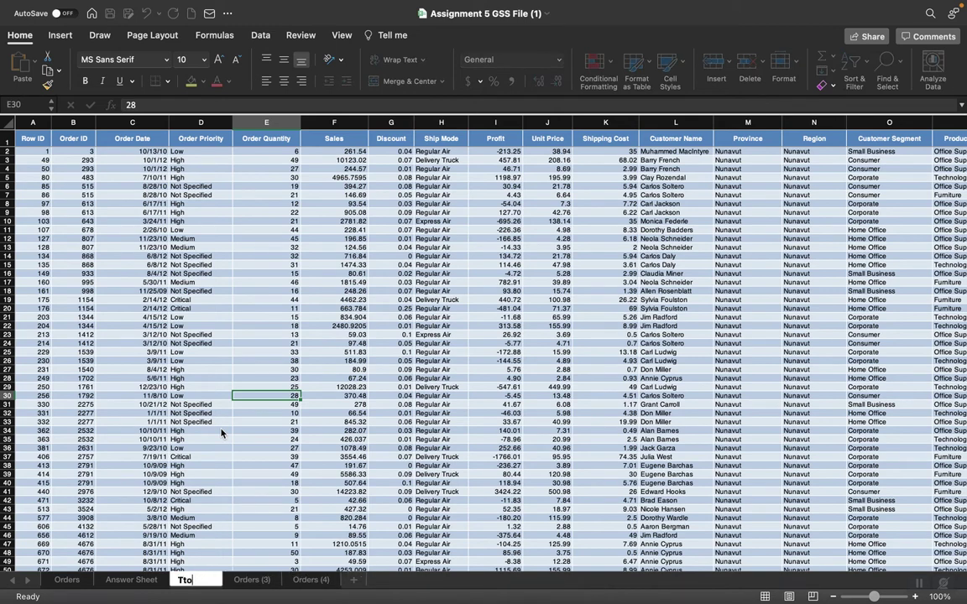
pyautogui.write('otal Sales')
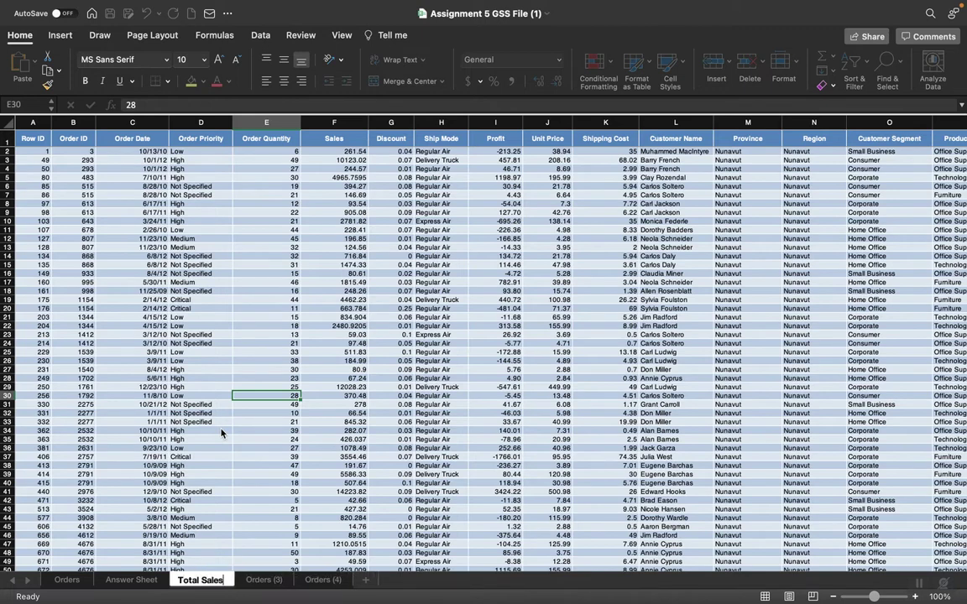
# Step: Check the second PivotTable's name in the Word instructions, return to the Excel workbook, and rename the Orders (3) sheet as Shipping Costs
pyautogui.click(258, 585)
pyautogui.rightClick(259, 585)
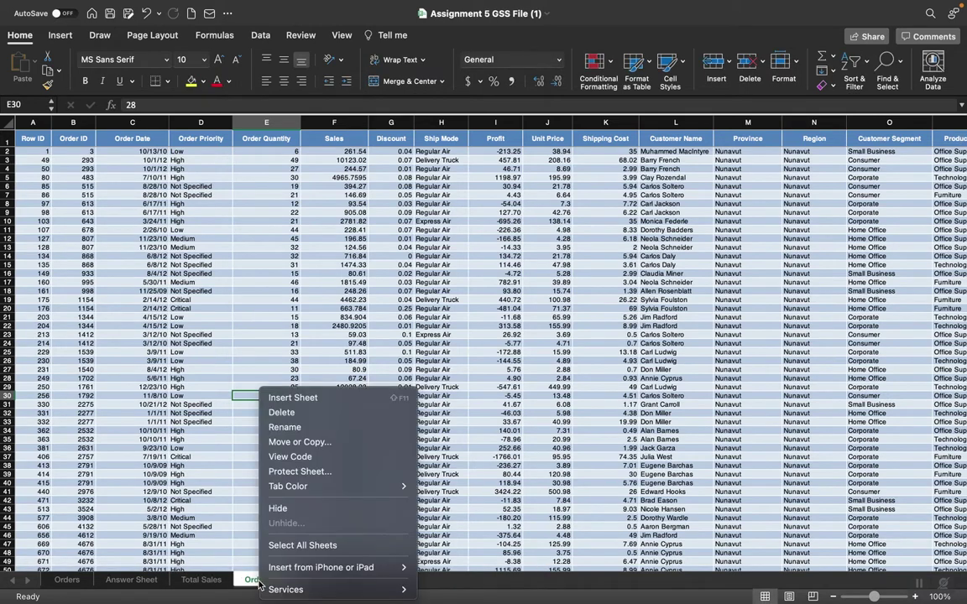
pyautogui.click(282, 427)
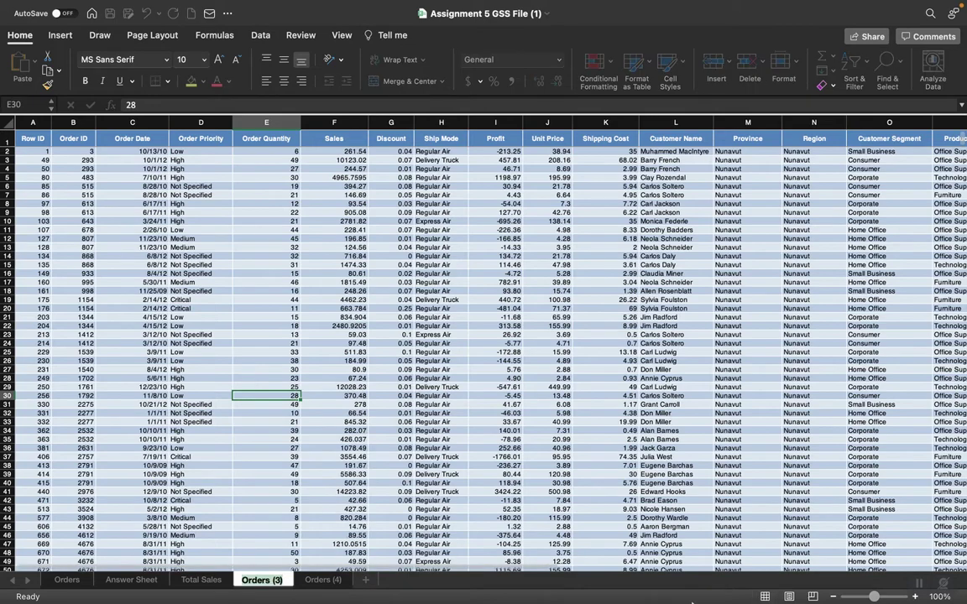
pyautogui.moveTo(714, 603)
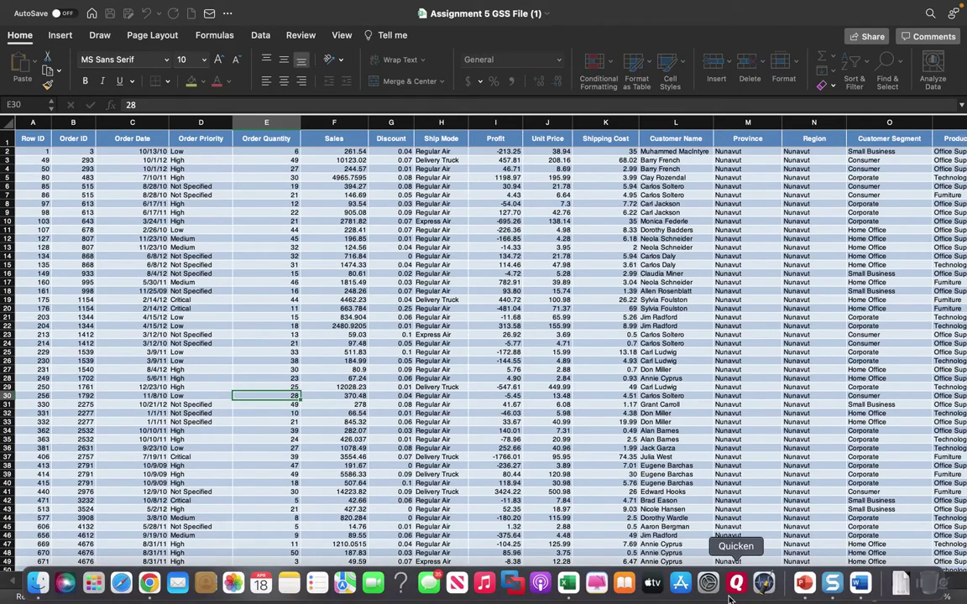
pyautogui.click(859, 583)
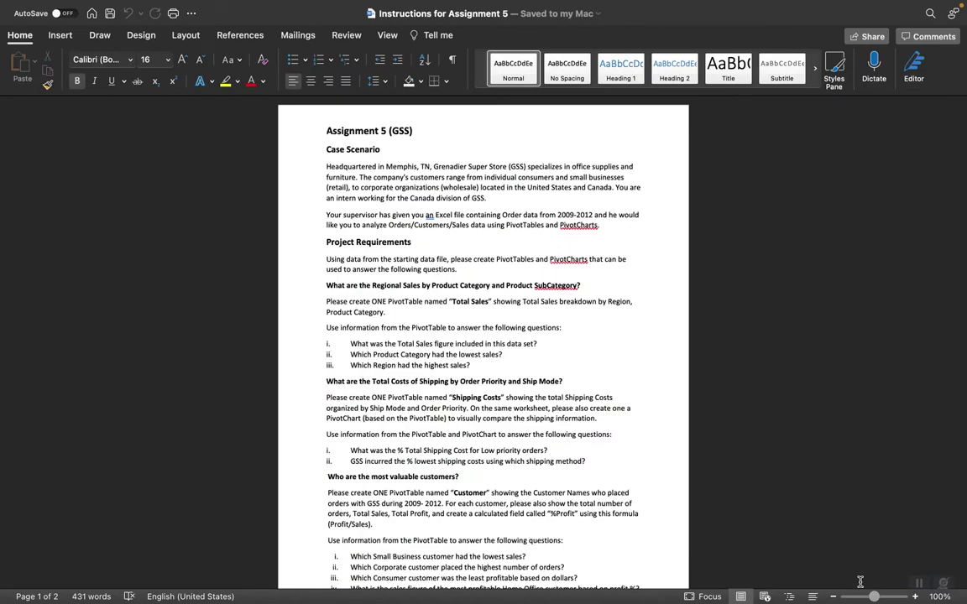
pyautogui.moveTo(235, 601)
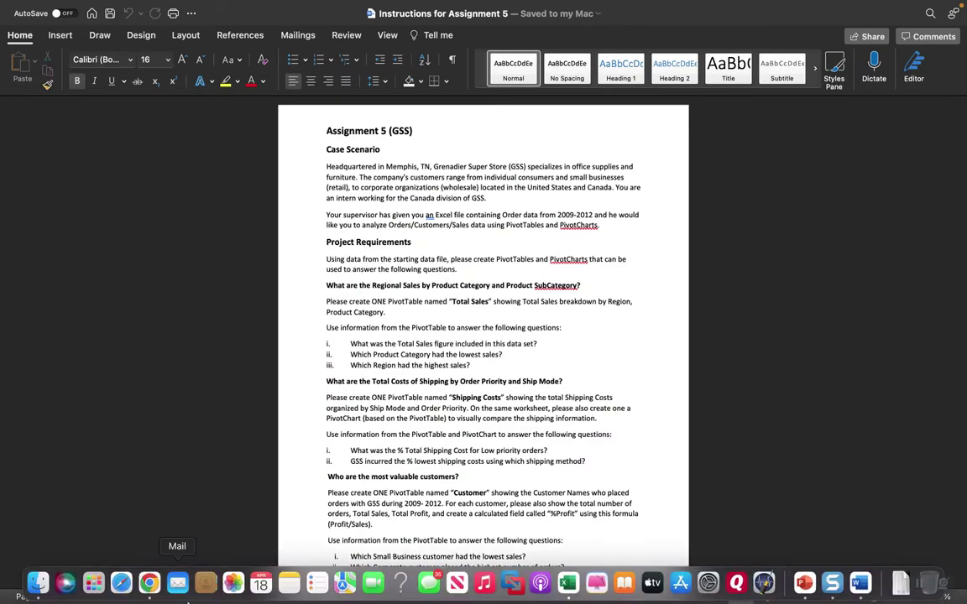
pyautogui.click(569, 582)
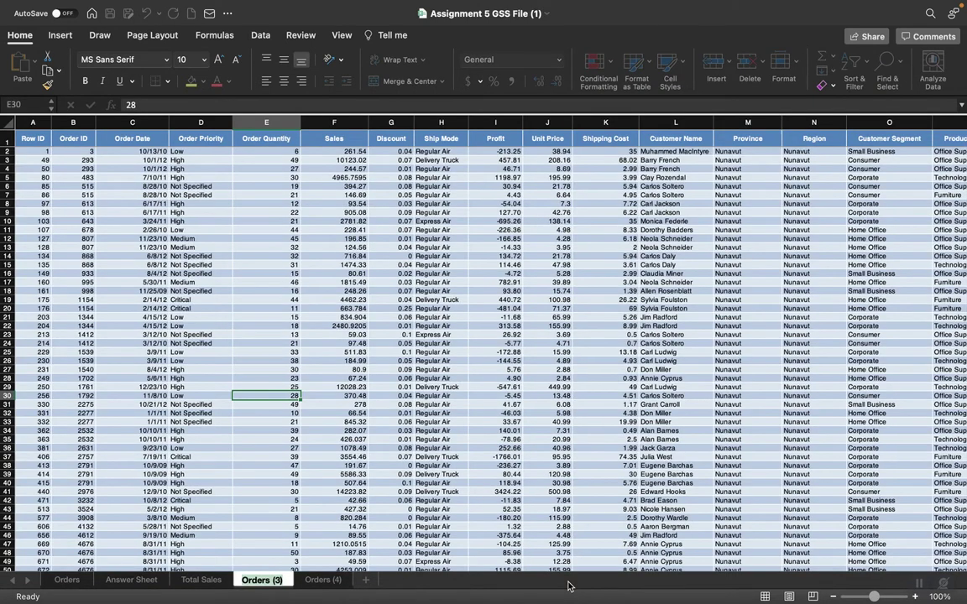
pyautogui.write('Ship')
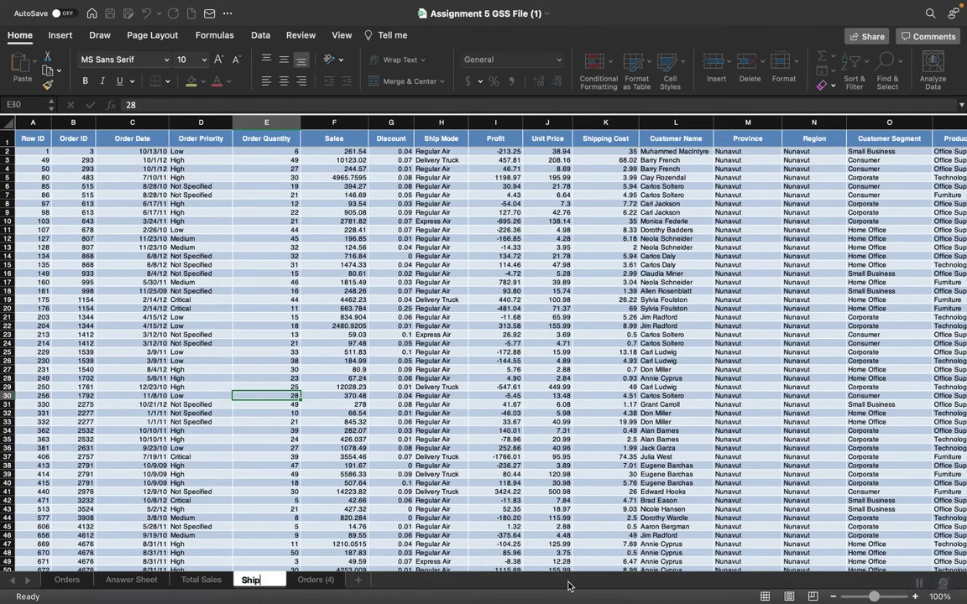
pyautogui.write('ping')
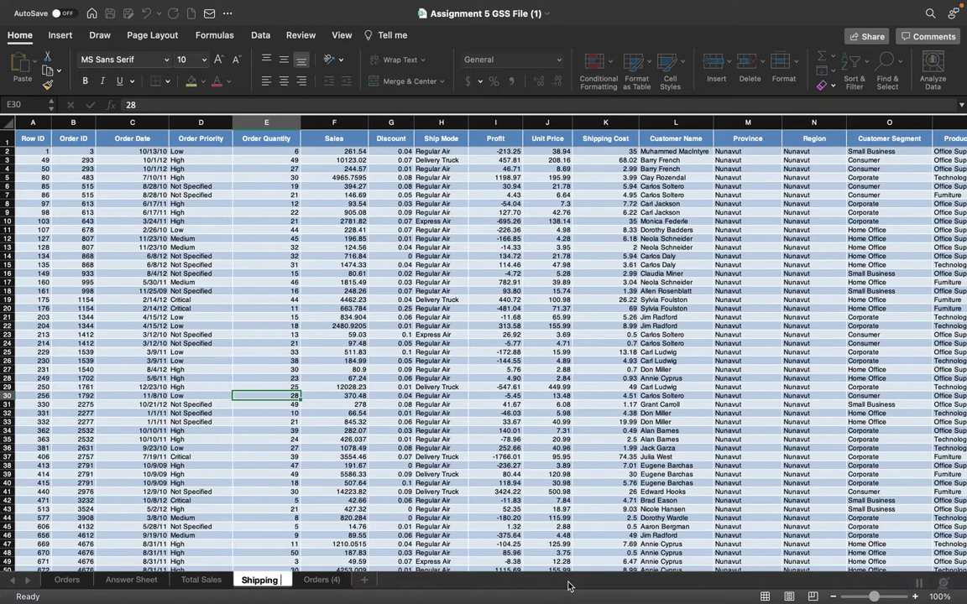
pyautogui.write(' Cots')
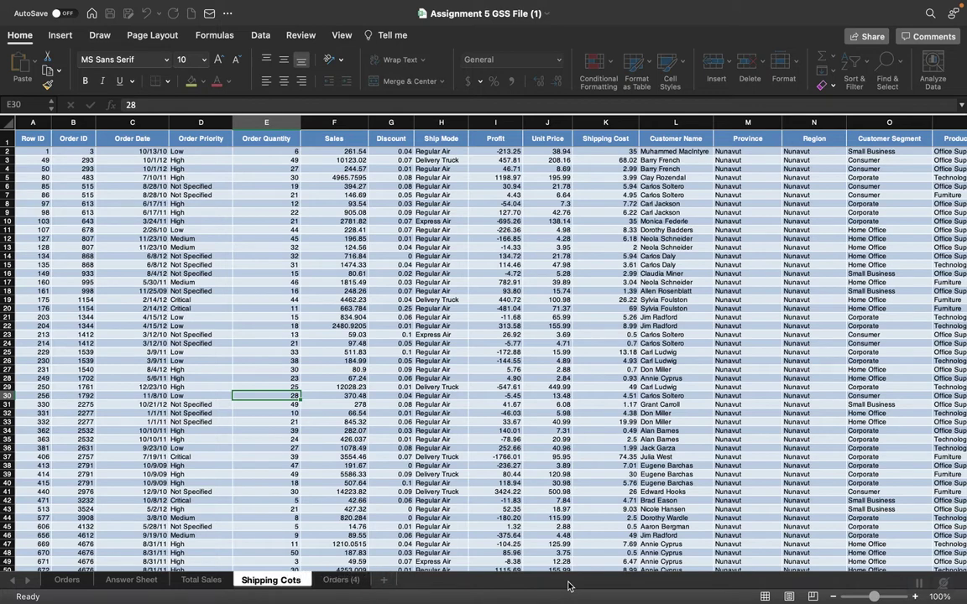
pyautogui.press('BackSpace')
pyautogui.press('BackSpace')
pyautogui.write('sts')
pyautogui.press('Return')
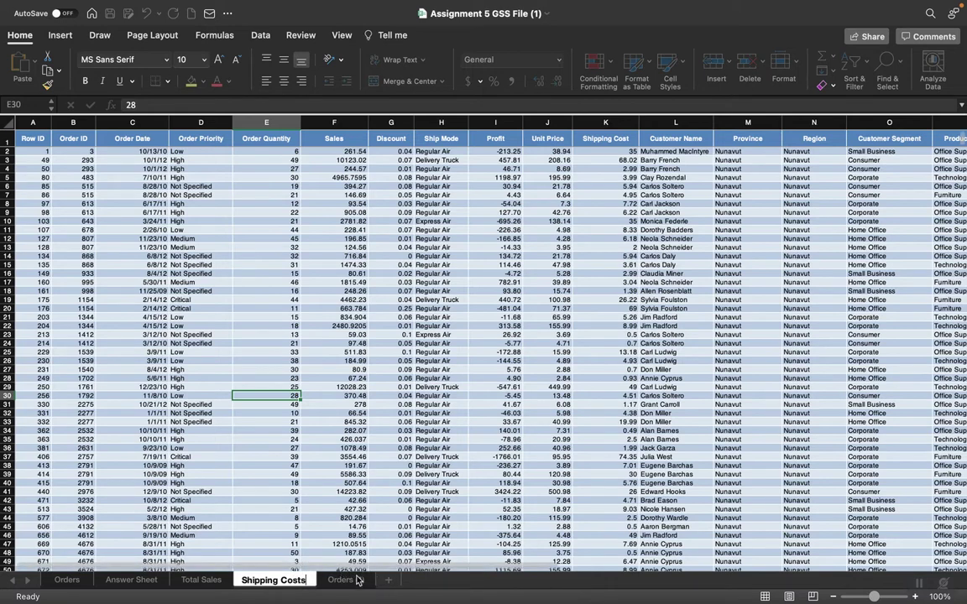
# Step: Look up the third PivotTable's name in the Word instructions, return to the Excel workbook, and rename the Orders (4) sheet as Customer
pyautogui.click(349, 581)
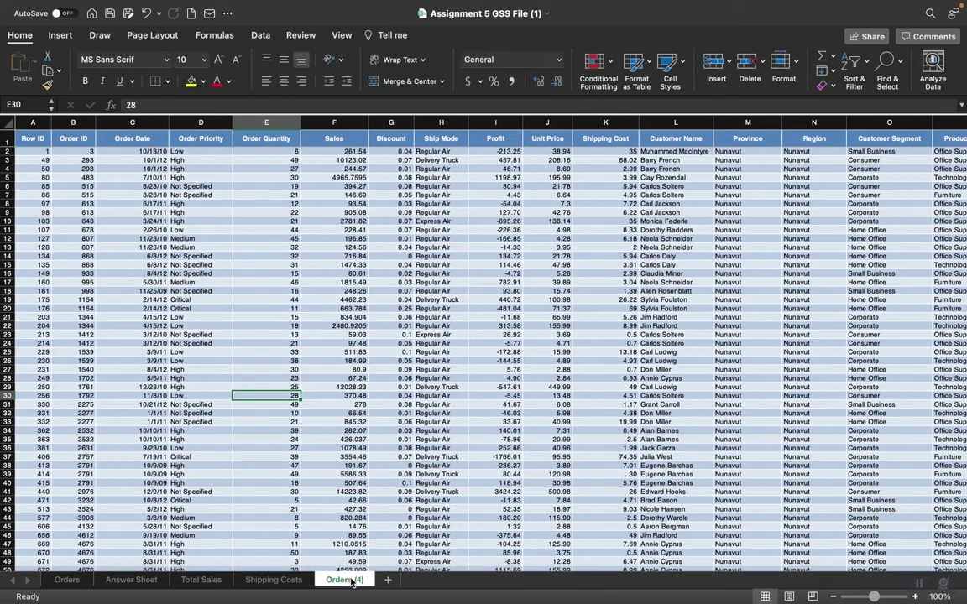
pyautogui.rightClick(352, 583)
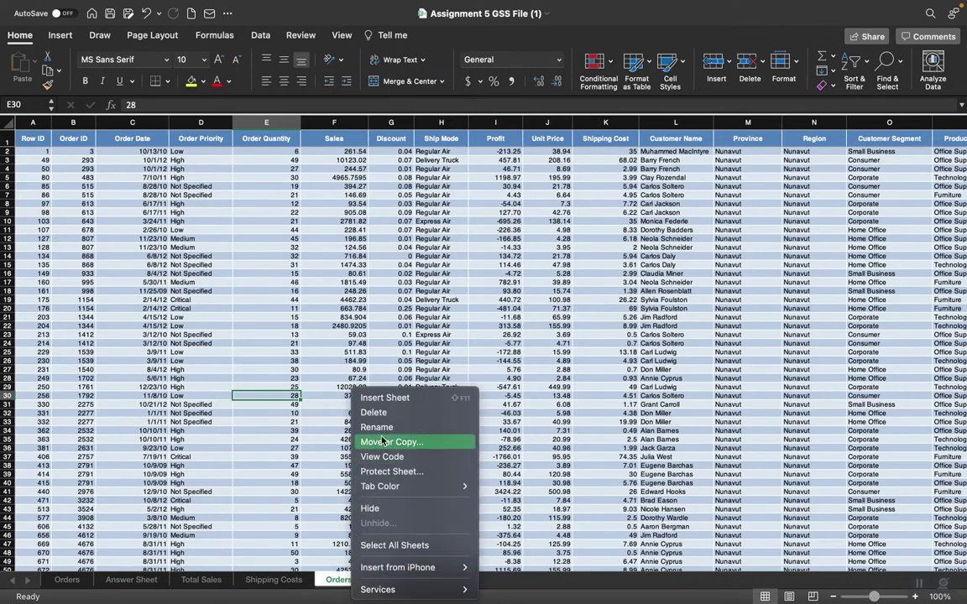
pyautogui.click(376, 427)
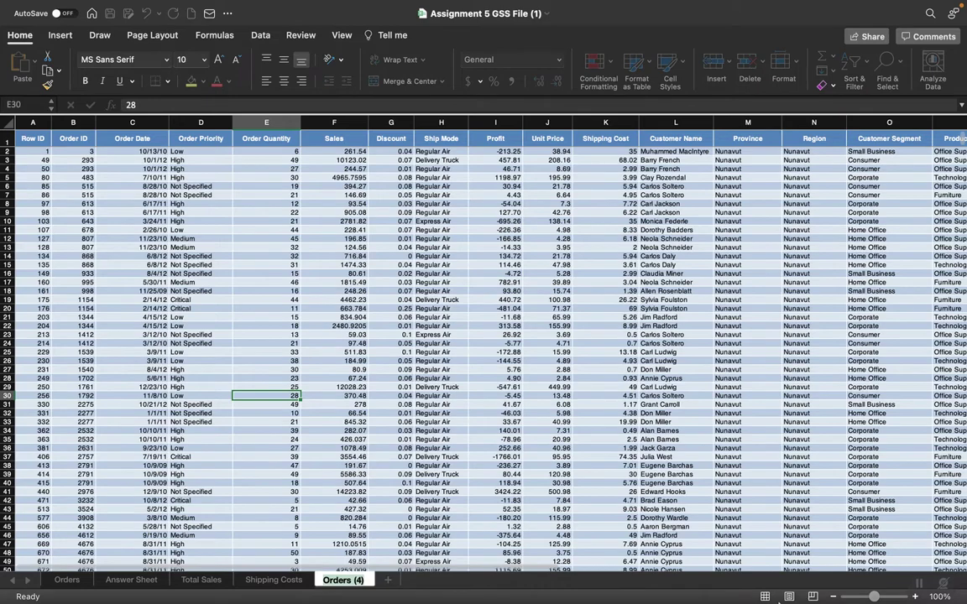
pyautogui.moveTo(755, 597)
pyautogui.click(859, 585)
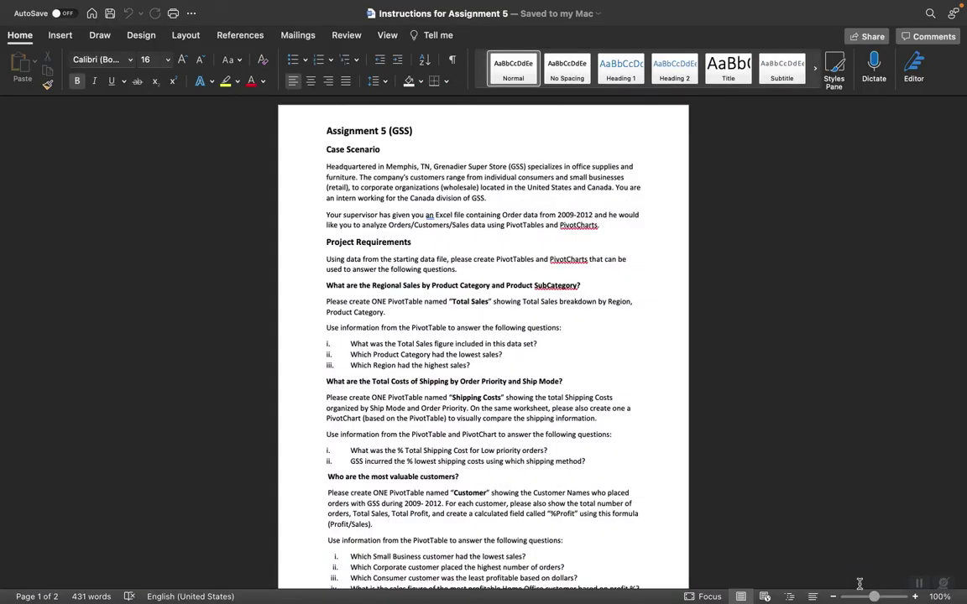
pyautogui.moveTo(755, 599)
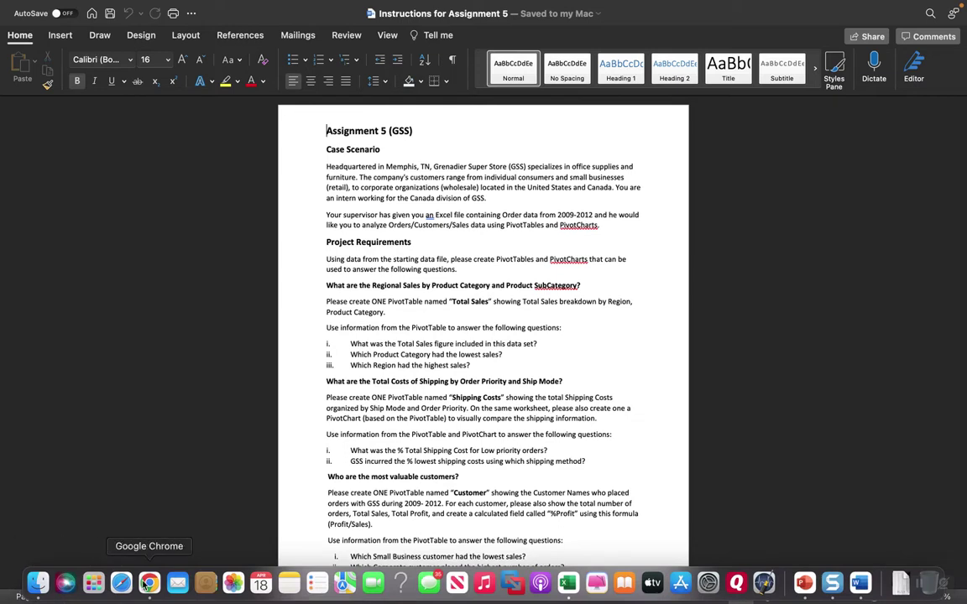
pyautogui.click(569, 582)
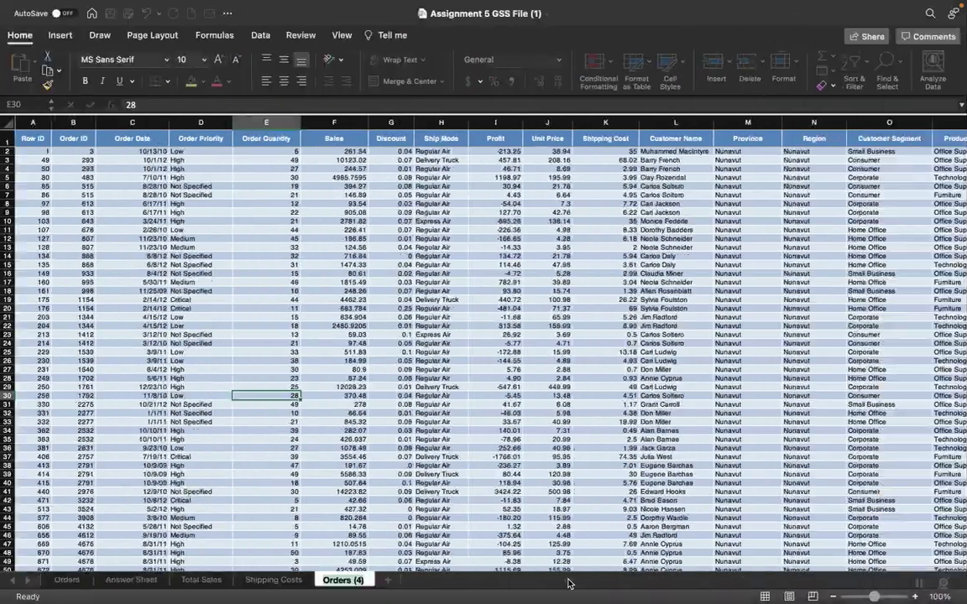
pyautogui.doubleClick(370, 588)
pyautogui.write('Cust')
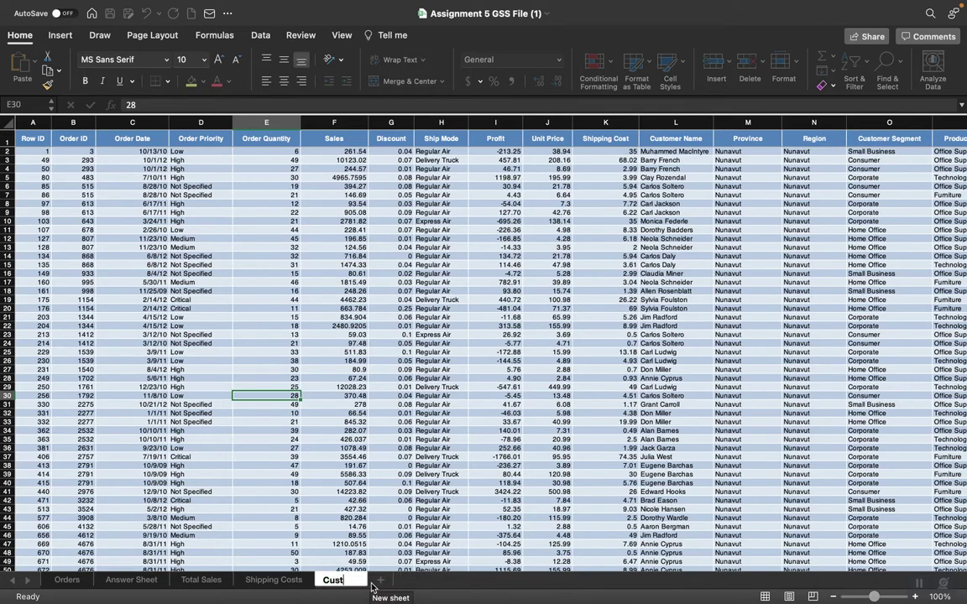
pyautogui.write('omer')
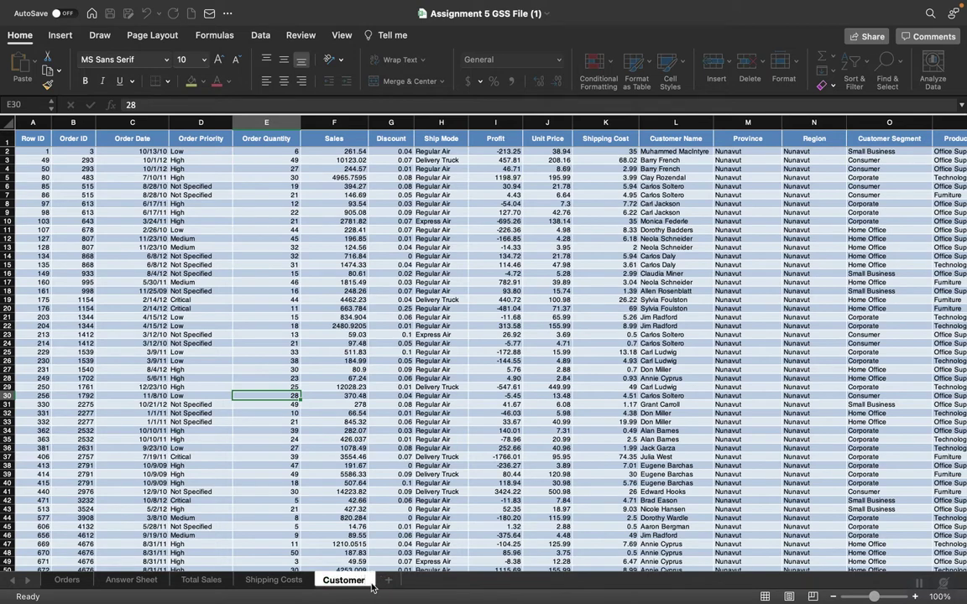
pyautogui.press('Return')
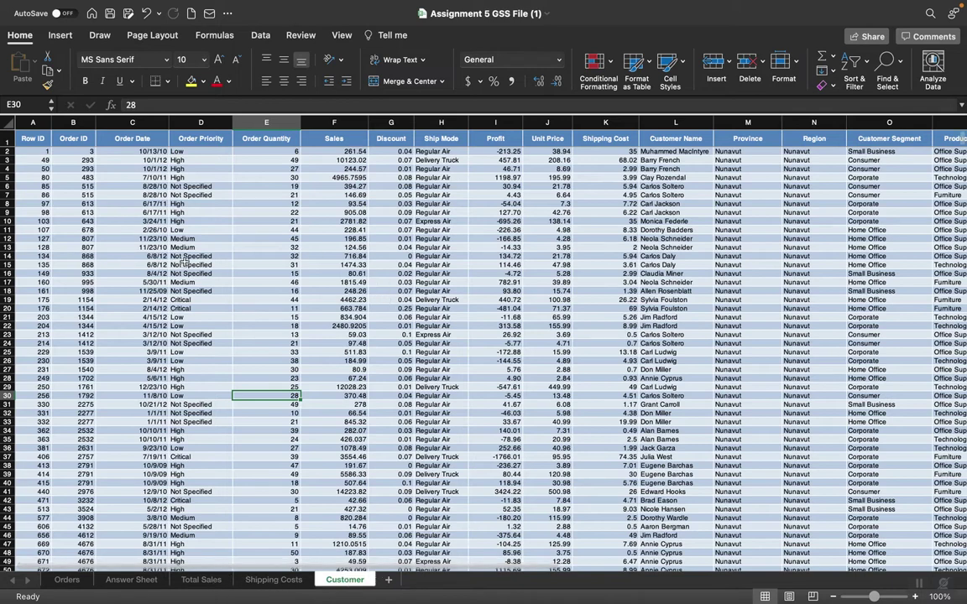
# Step: Convert the order data on the Total Sales sheet, range $A$1:$R$8400, into a table with headers
pyautogui.click(202, 580)
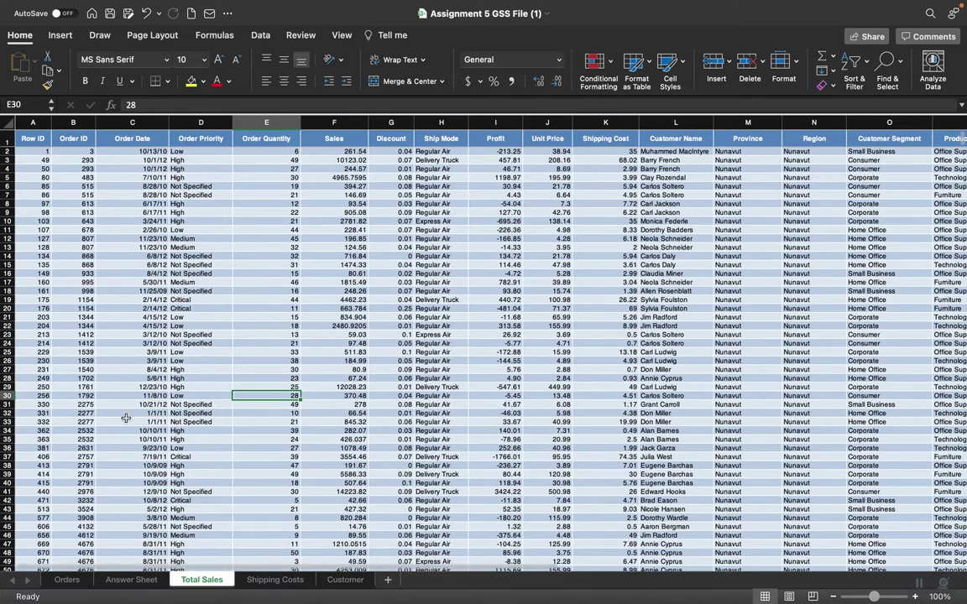
pyautogui.click(60, 37)
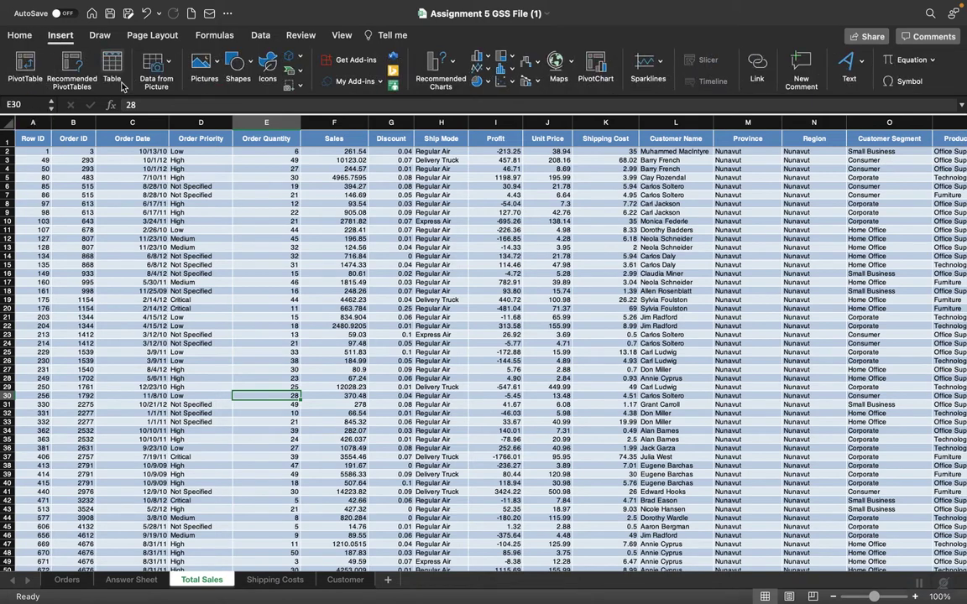
pyautogui.click(112, 67)
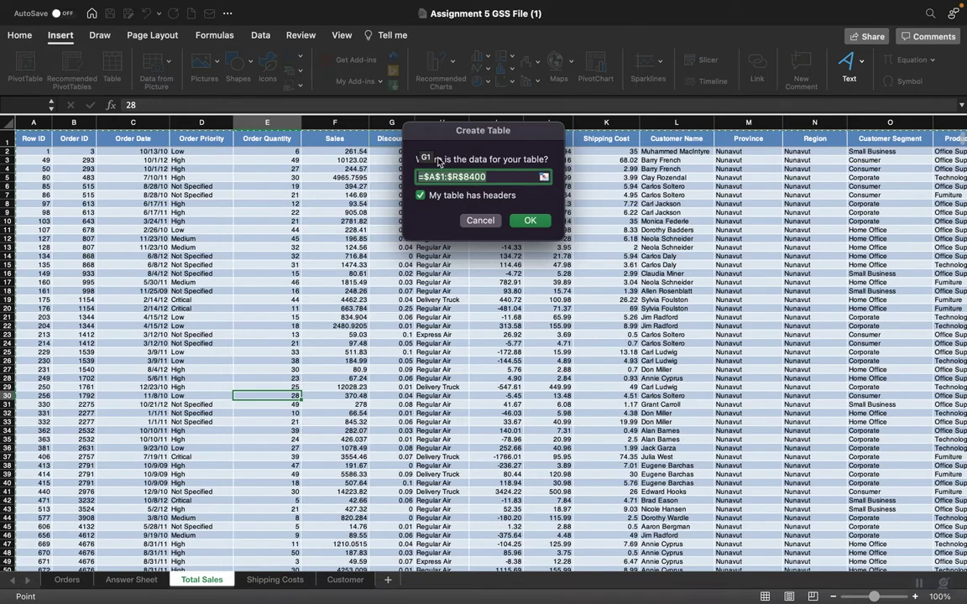
pyautogui.click(530, 220)
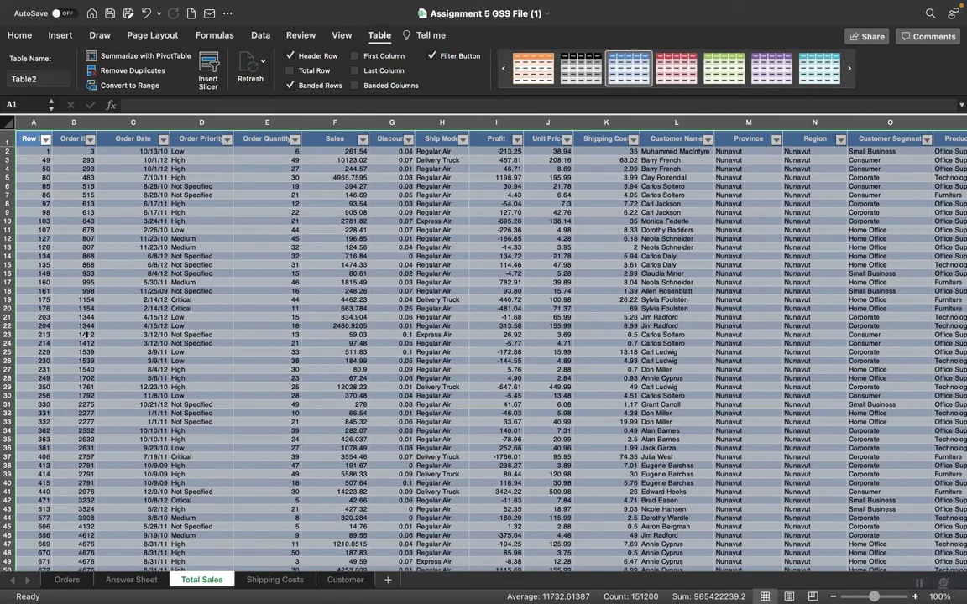
# Step: Convert the data range $A$1:$R$8400 on the Shipping Costs sheet into a table with headers
pyautogui.click(282, 579)
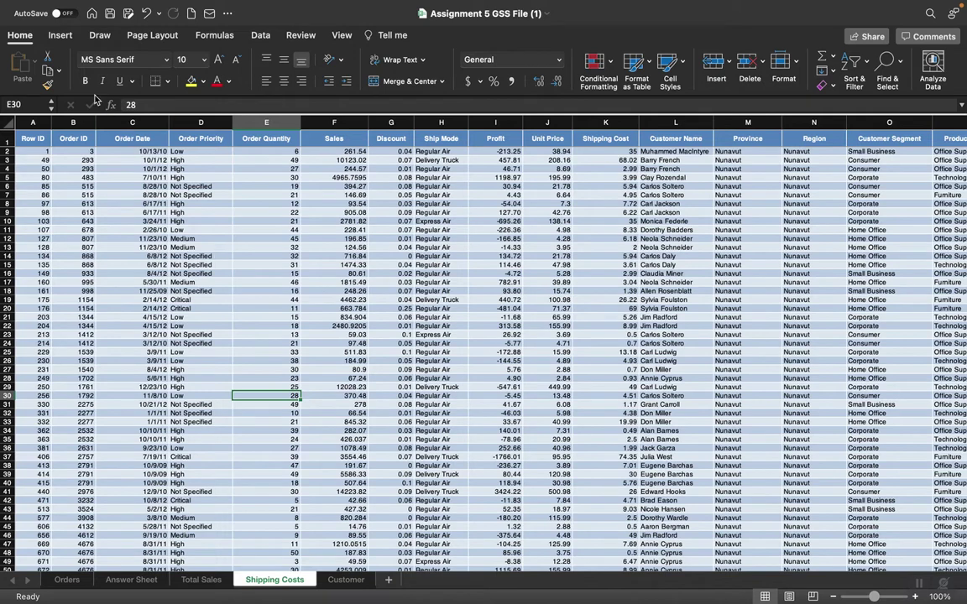
pyautogui.click(59, 39)
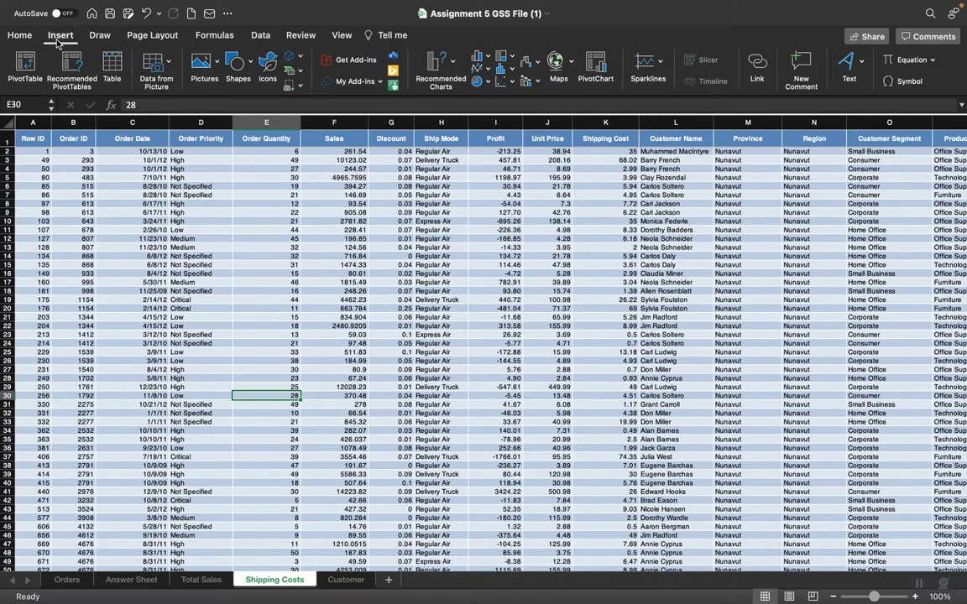
pyautogui.click(113, 67)
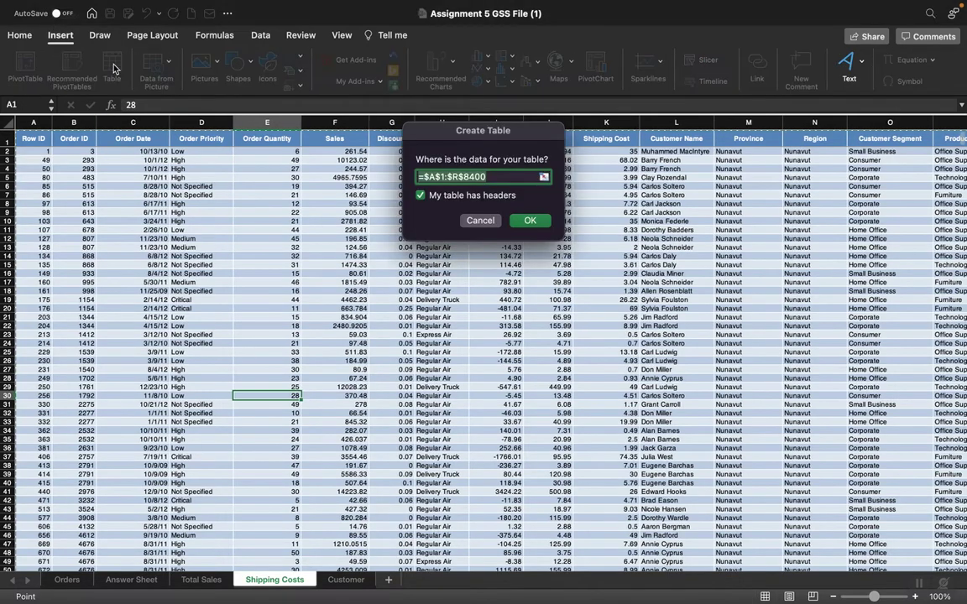
pyautogui.click(532, 221)
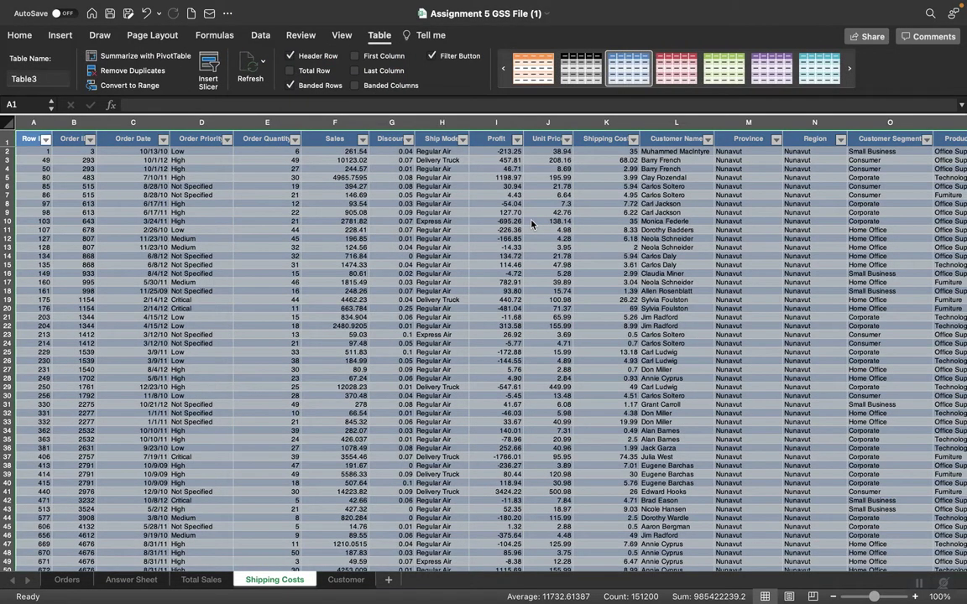
# Step: Create a table with headers from the range $A$1:$R$8400 on the Customer sheet
pyautogui.click(345, 579)
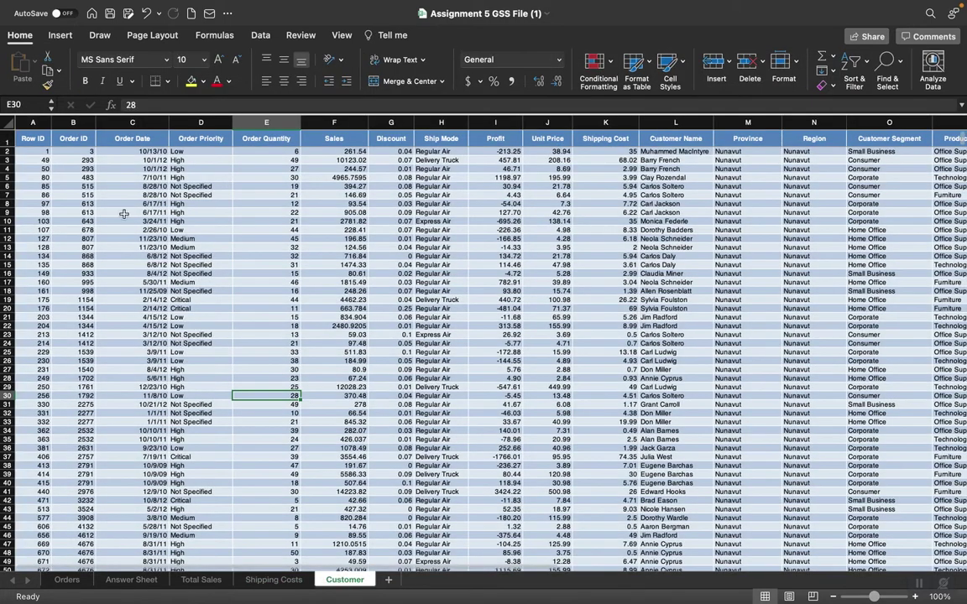
pyautogui.click(58, 37)
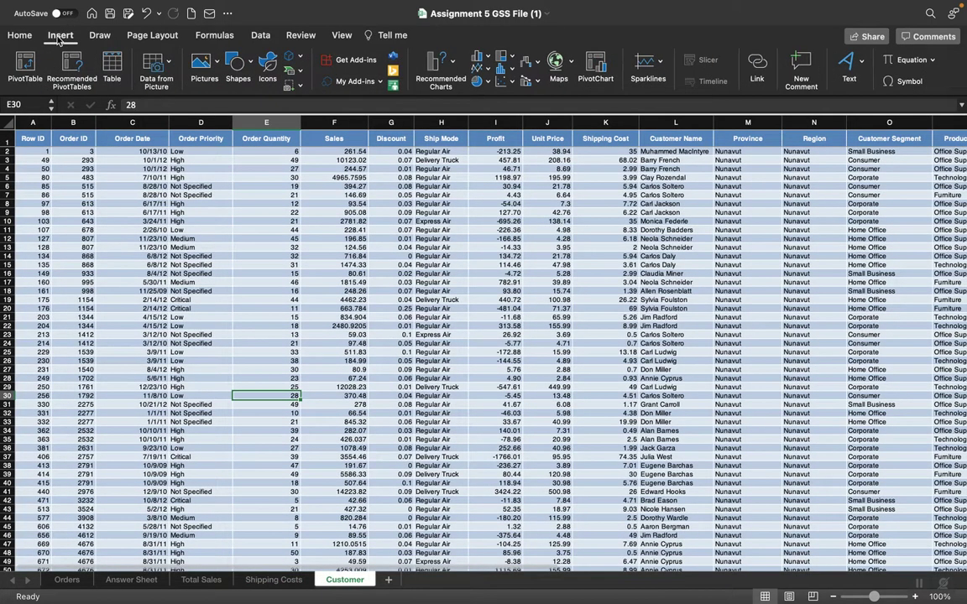
pyautogui.click(115, 65)
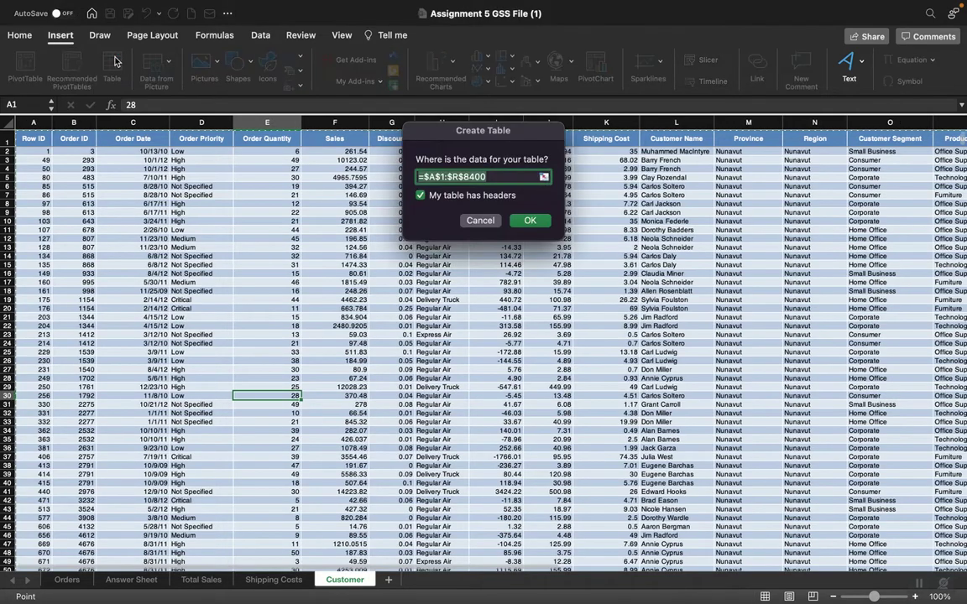
pyautogui.click(530, 221)
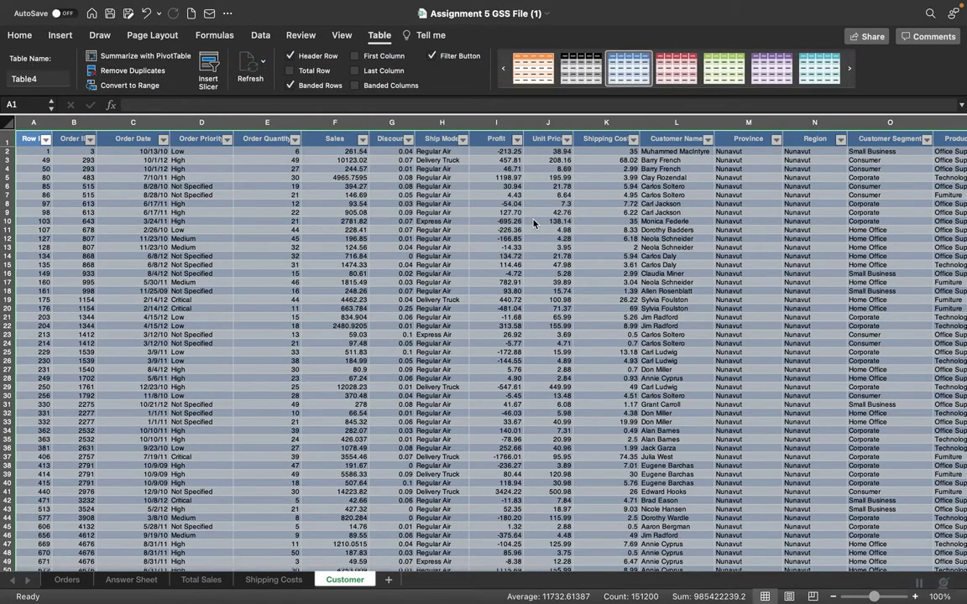
# Step: Return to the Total Sales sheet and change its table style, trying the orange style and choosing the green one
pyautogui.click(199, 580)
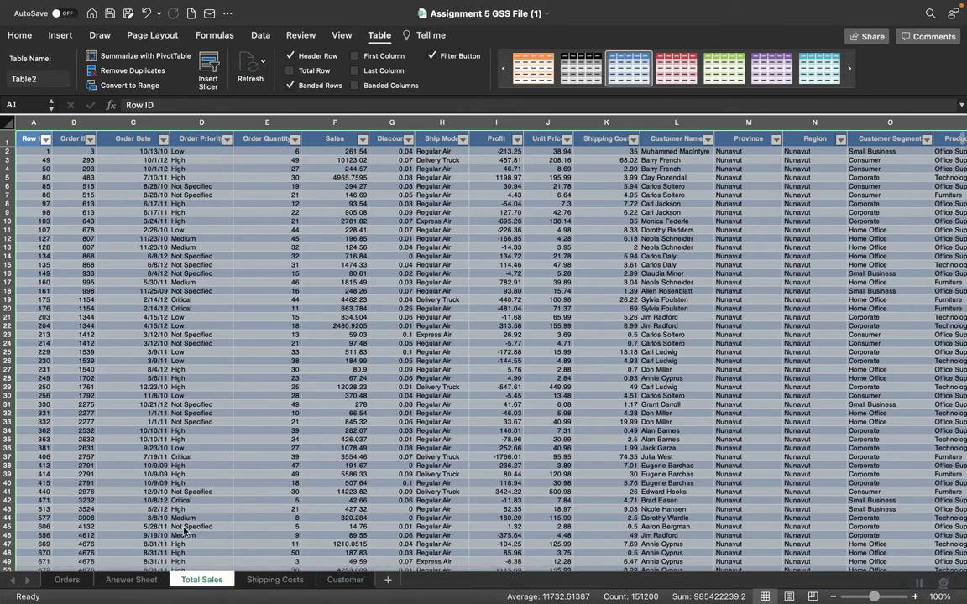
pyautogui.click(194, 370)
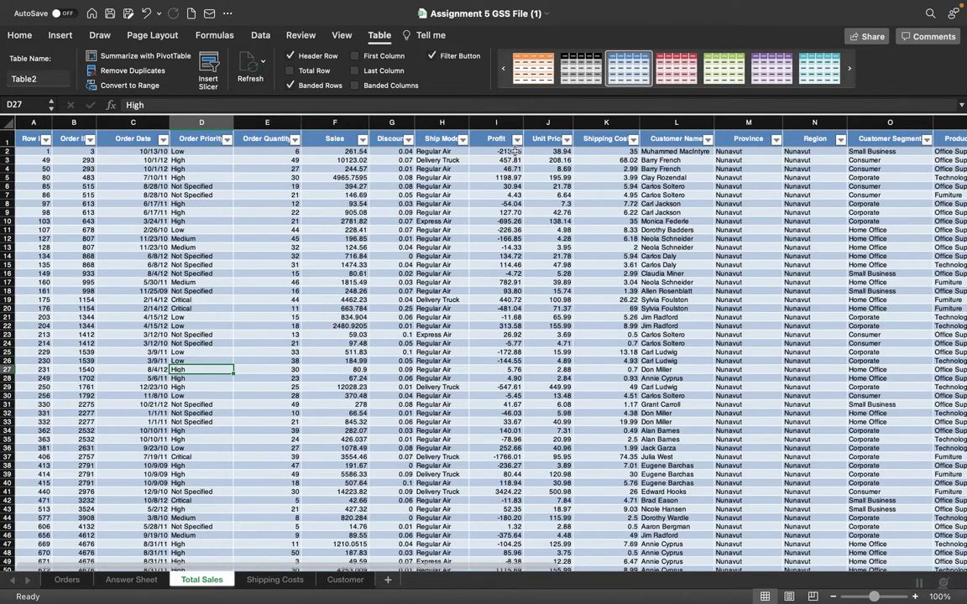
pyautogui.click(531, 75)
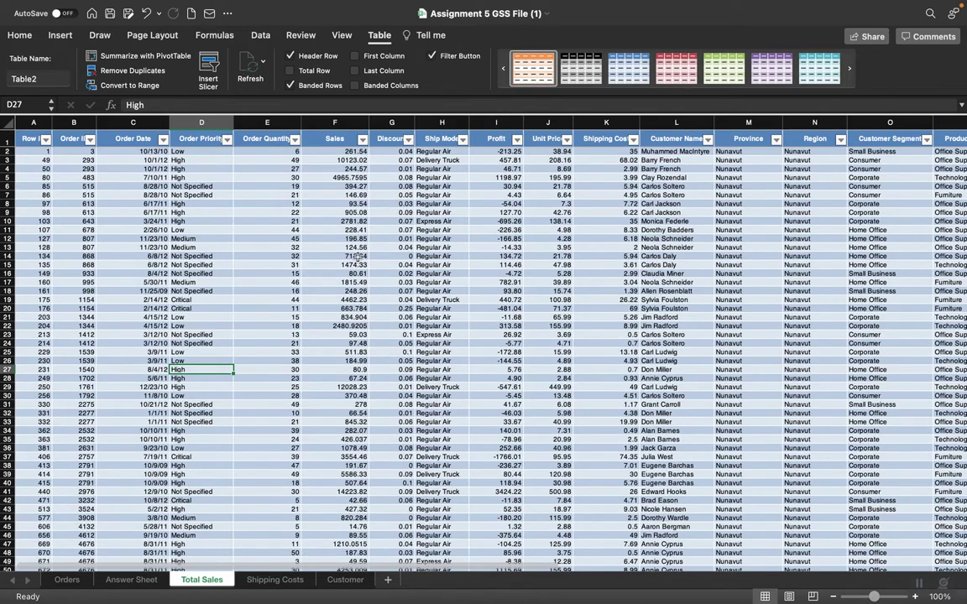
pyautogui.click(317, 328)
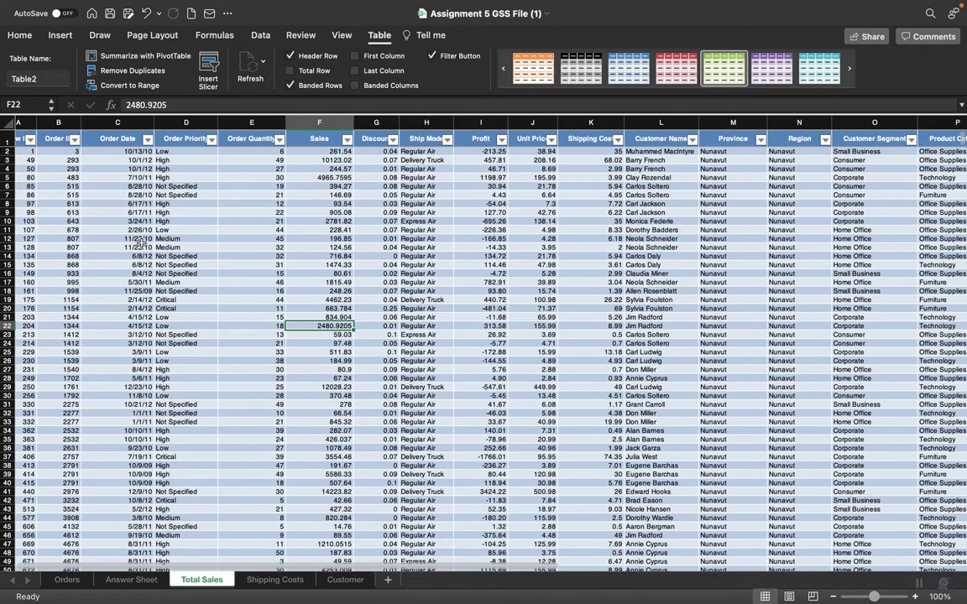
# Step: Apply the red table style to the tables on the Shipping Costs and Customer sheets
pyautogui.scroll(-5, 142, 247)
pyautogui.scroll(5, 143, 264)
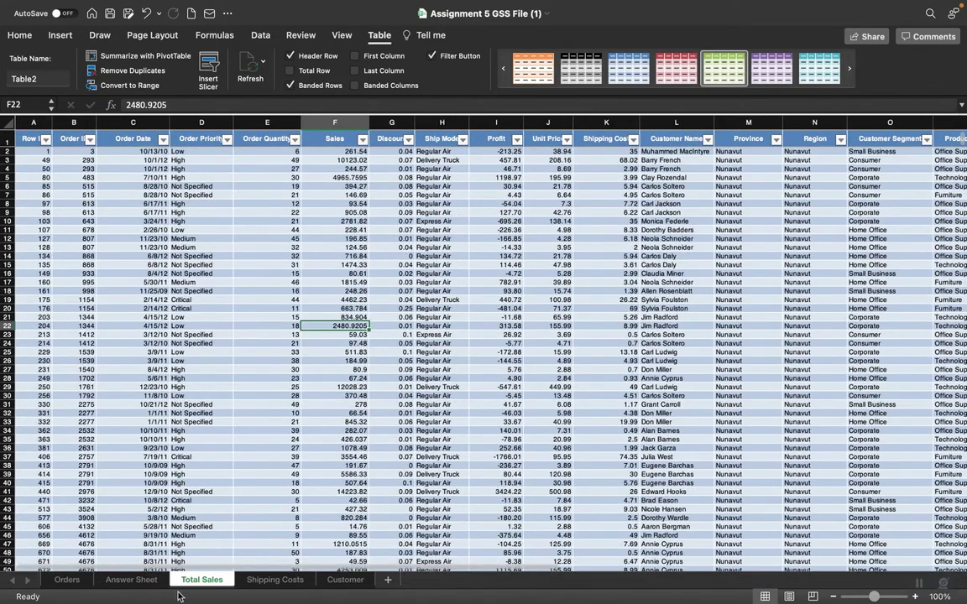
pyautogui.click(279, 579)
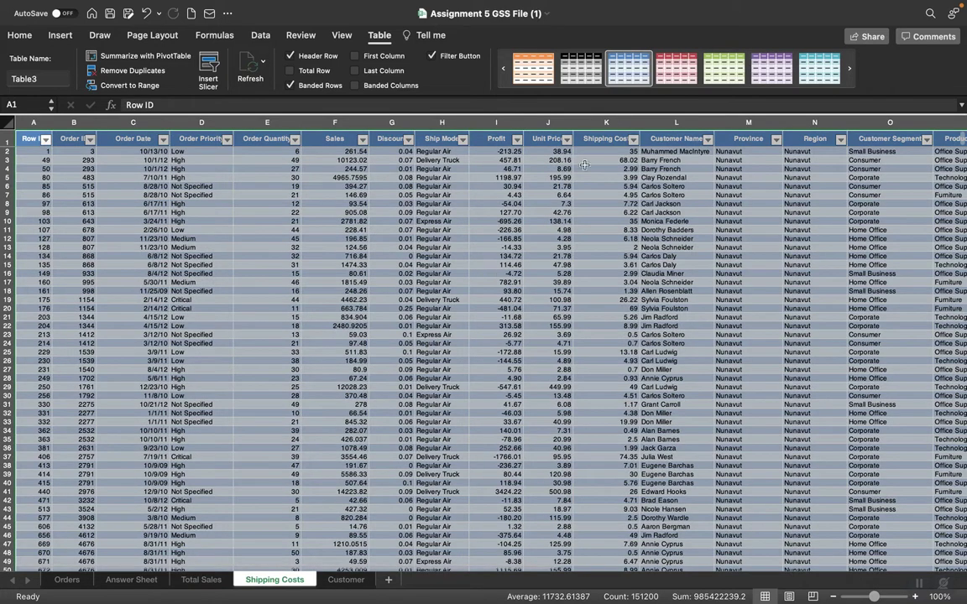
pyautogui.click(685, 70)
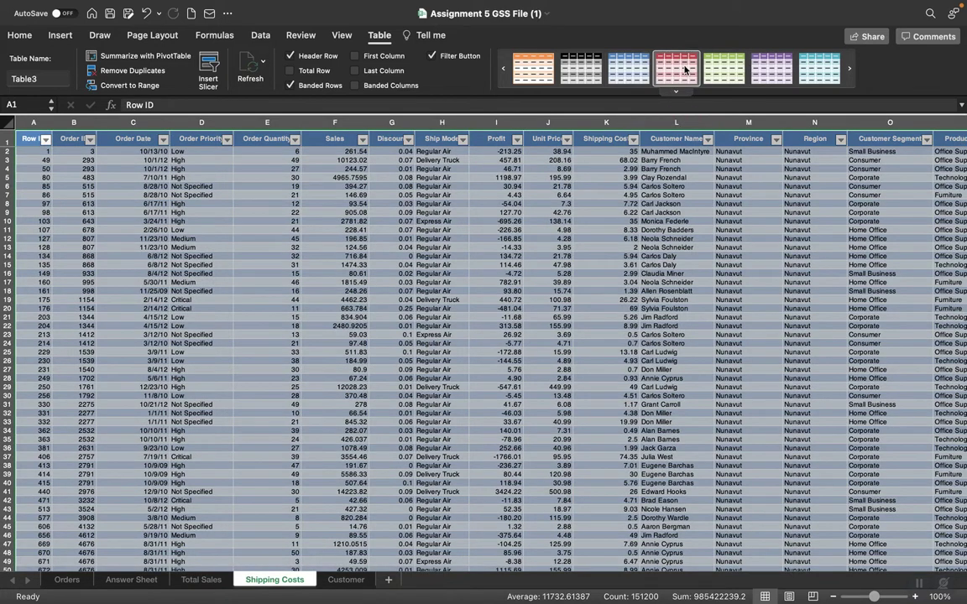
pyautogui.click(356, 581)
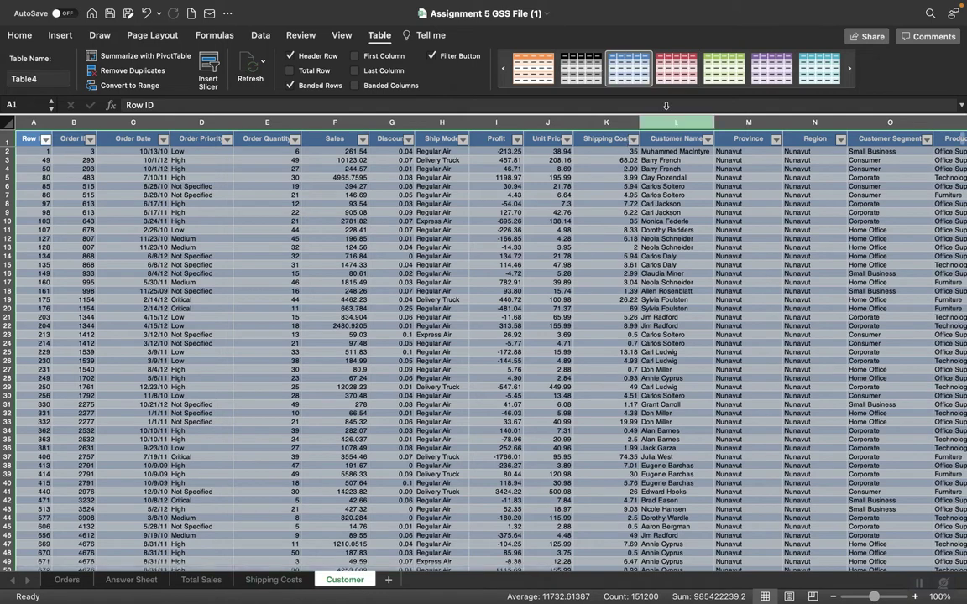
pyautogui.click(688, 70)
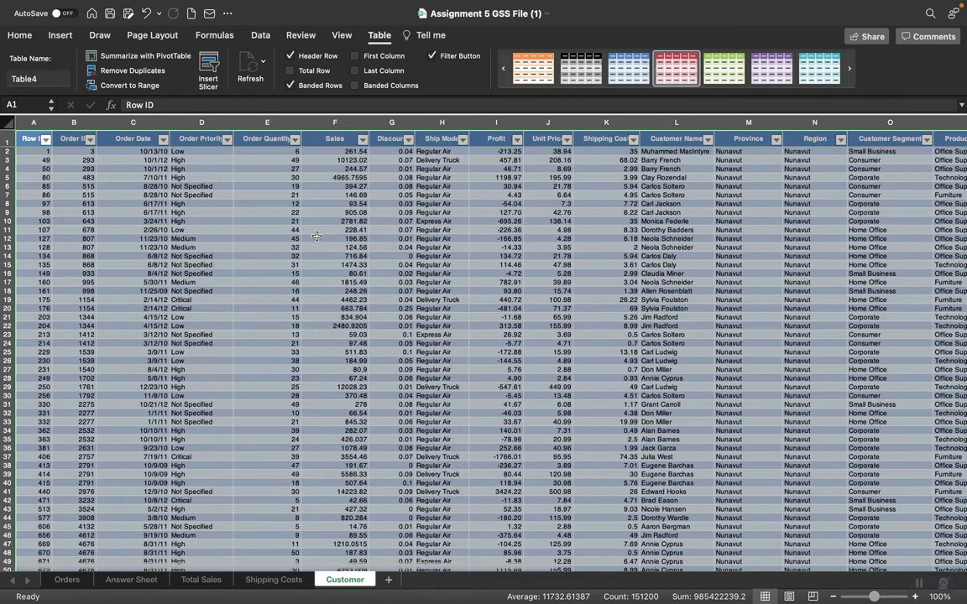
pyautogui.click(243, 352)
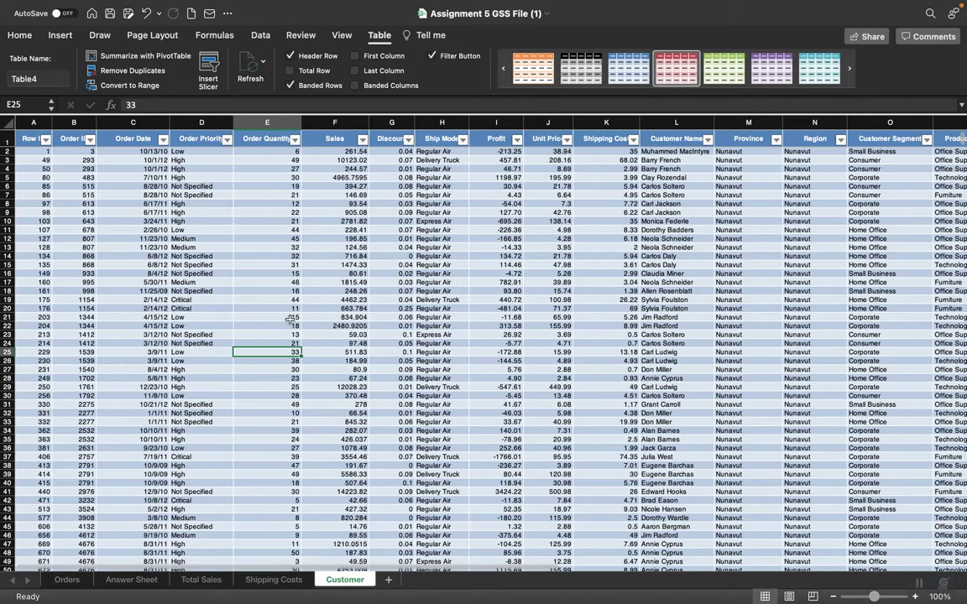
pyautogui.click(273, 580)
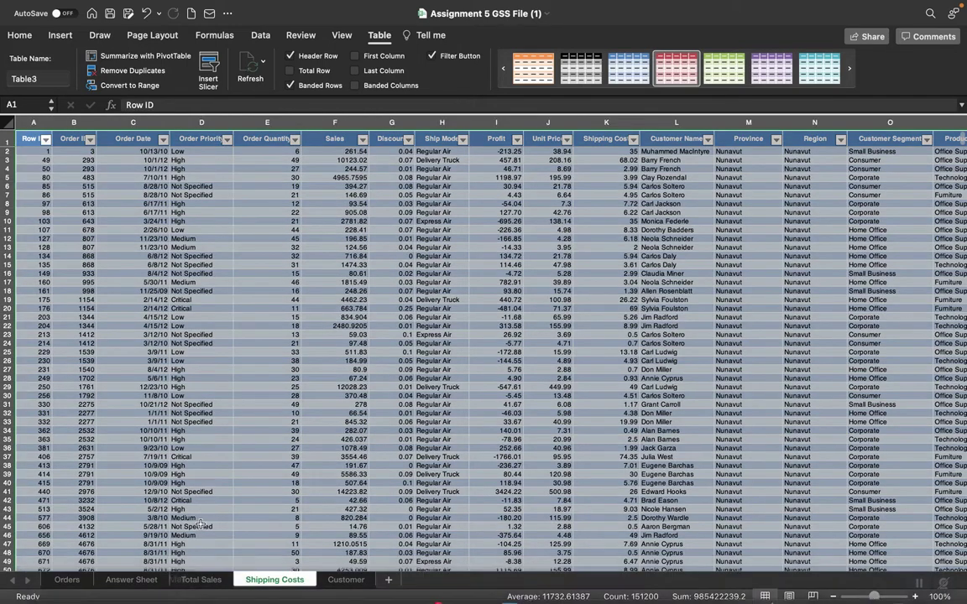
pyautogui.click(193, 582)
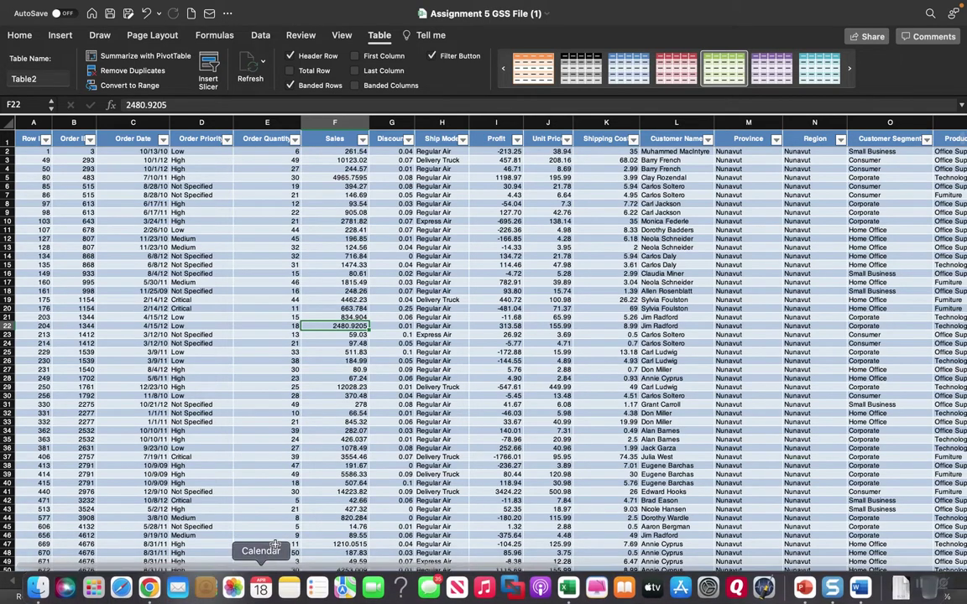
pyautogui.click(273, 580)
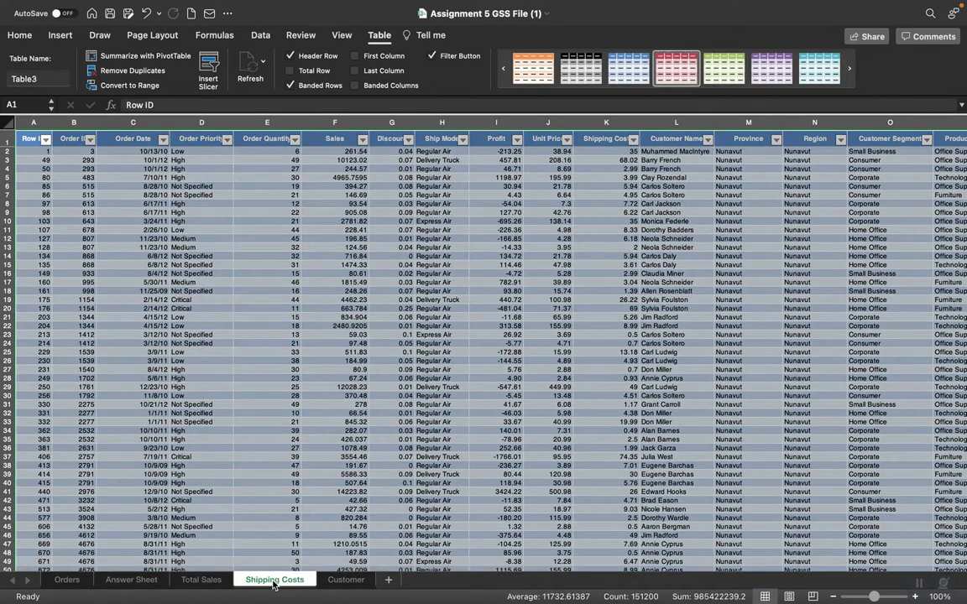
pyautogui.click(344, 581)
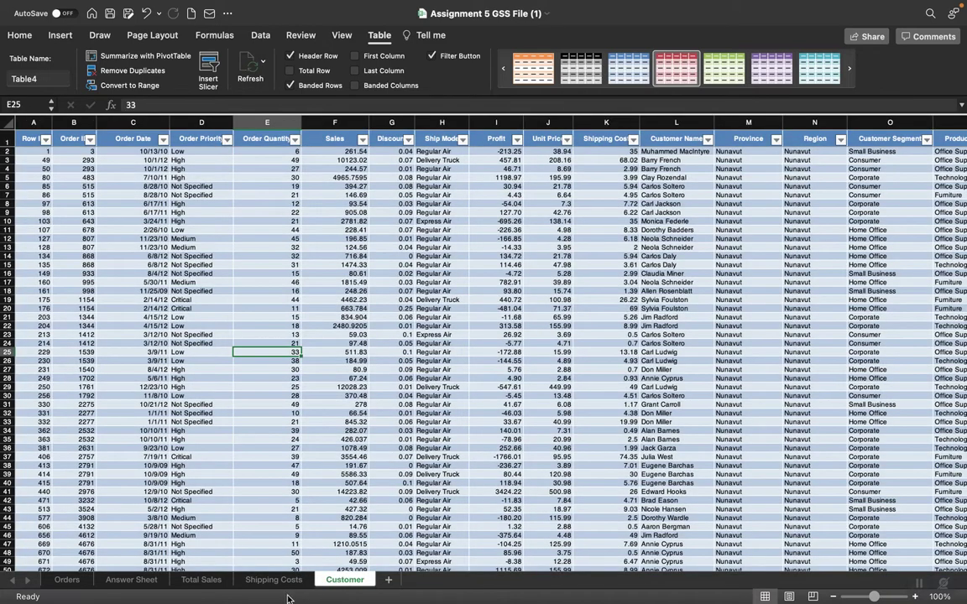
# Step: Rename the table on the Total Sales sheet as TotSales
pyautogui.click(203, 581)
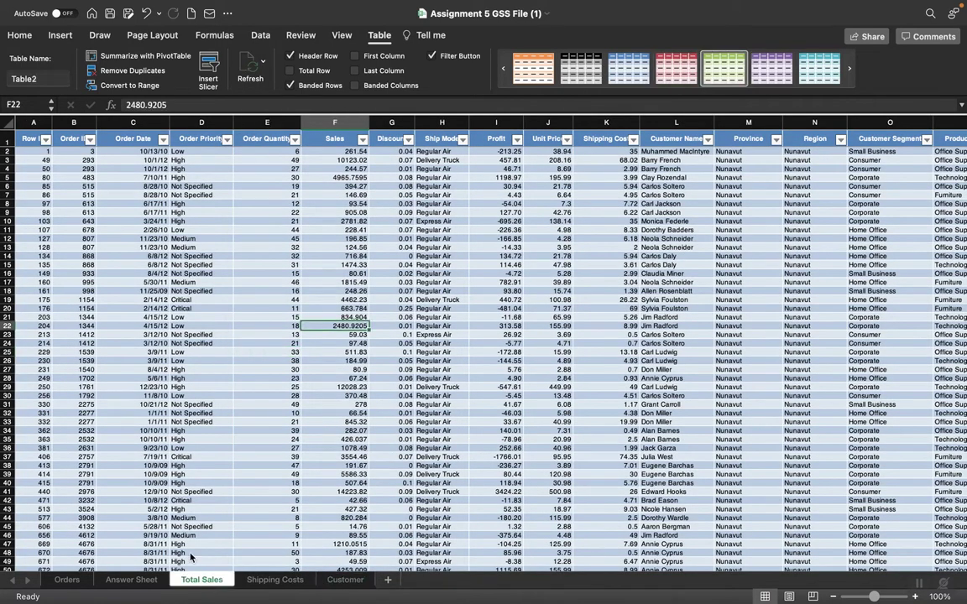
pyautogui.click(40, 78)
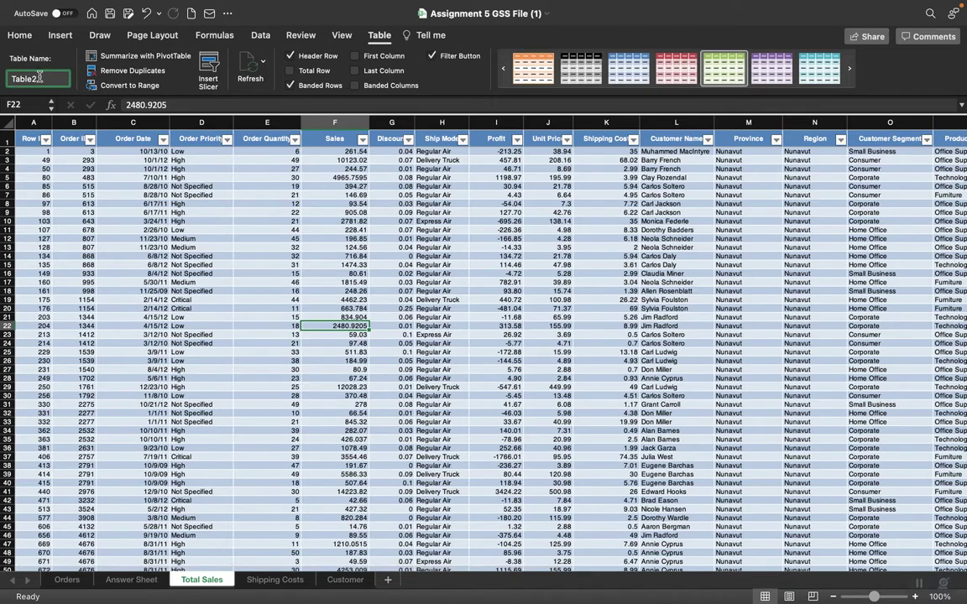
pyautogui.press('BackSpace')
pyautogui.press('BackSpace')
pyautogui.press('BackSpace')
pyautogui.press('BackSpace')
pyautogui.press('BackSpace')
pyautogui.press('Return')
# Step: Rename the table on the Shipping Costs sheet as ShipCost
pyautogui.click(274, 580)
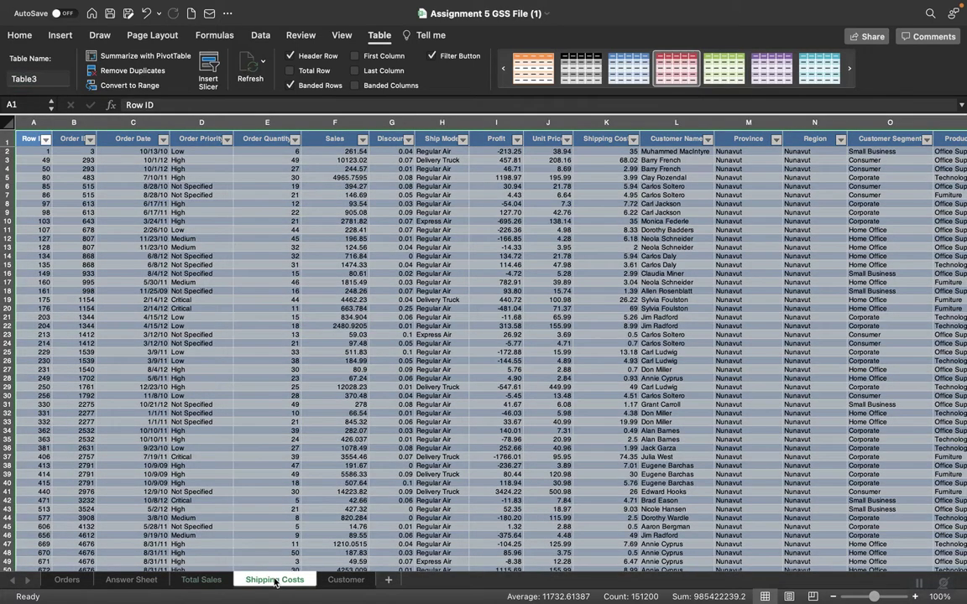
pyautogui.click(40, 79)
pyautogui.press('BackSpace')
pyautogui.press('BackSpace')
pyautogui.press('BackSpace')
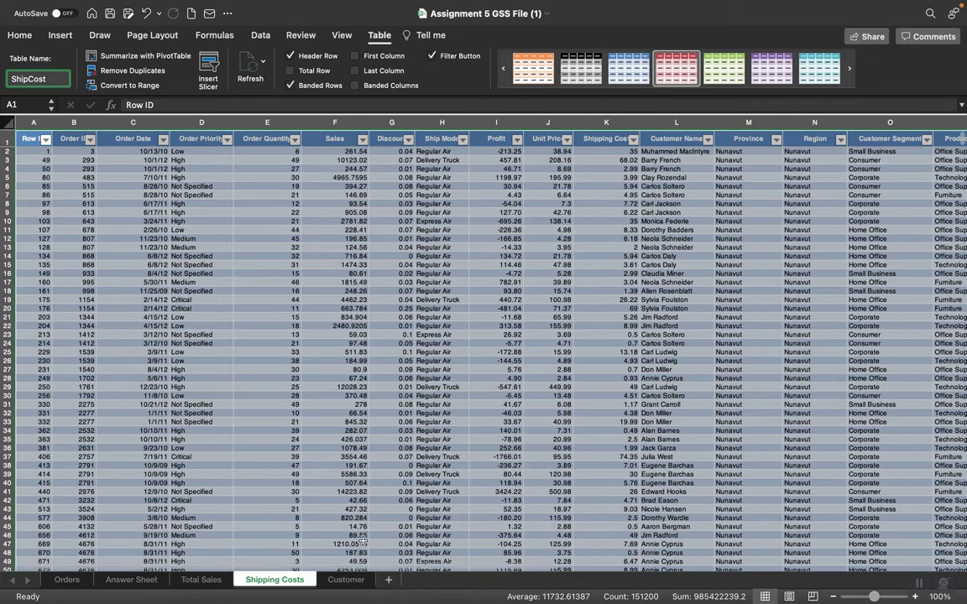
# Step: Edit the name of the table on the Customer sheet
pyautogui.click(344, 579)
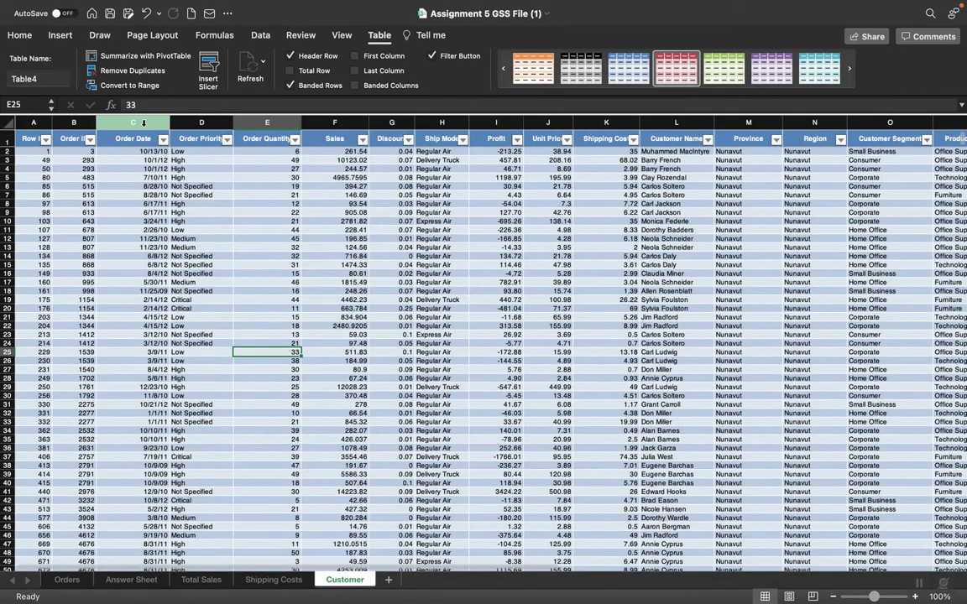
pyautogui.click(40, 78)
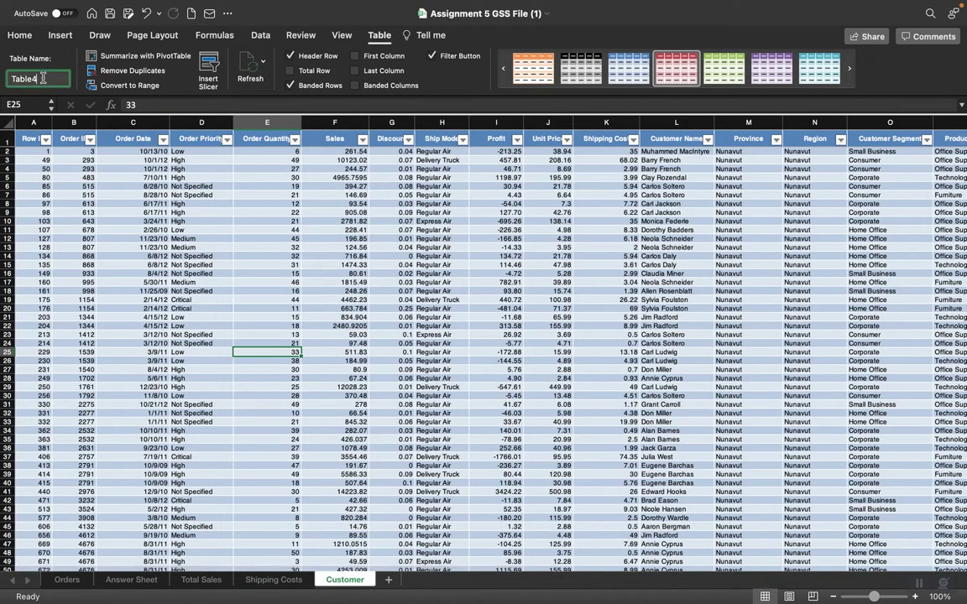
pyautogui.press('BackSpace')
pyautogui.press('Escape')
# Step: Create a PivotTable on a new worksheet from the TotSales table on the Total Sales sheet
pyautogui.click(200, 579)
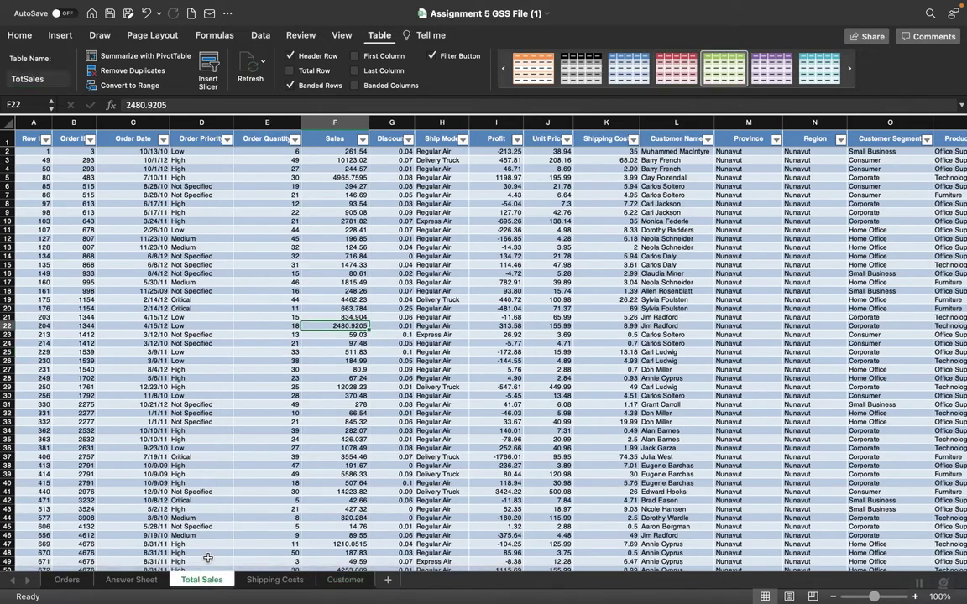
pyautogui.moveTo(709, 586)
pyautogui.click(60, 36)
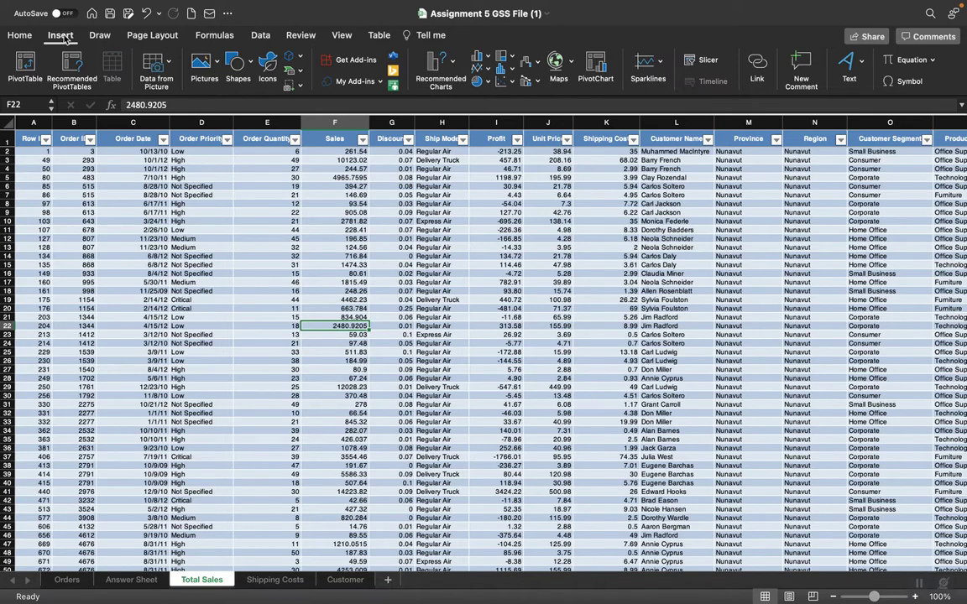
pyautogui.click(25, 67)
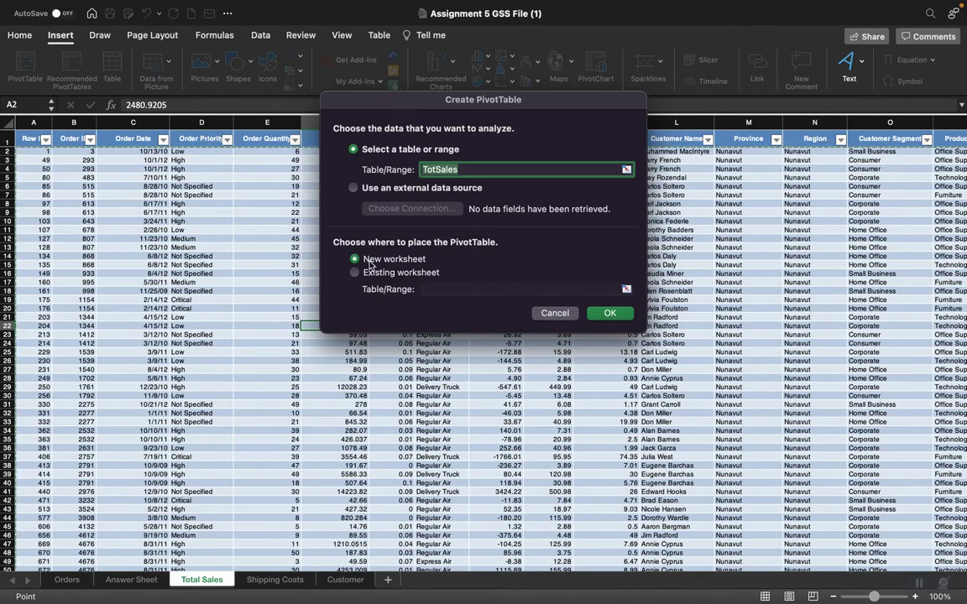
pyautogui.click(609, 314)
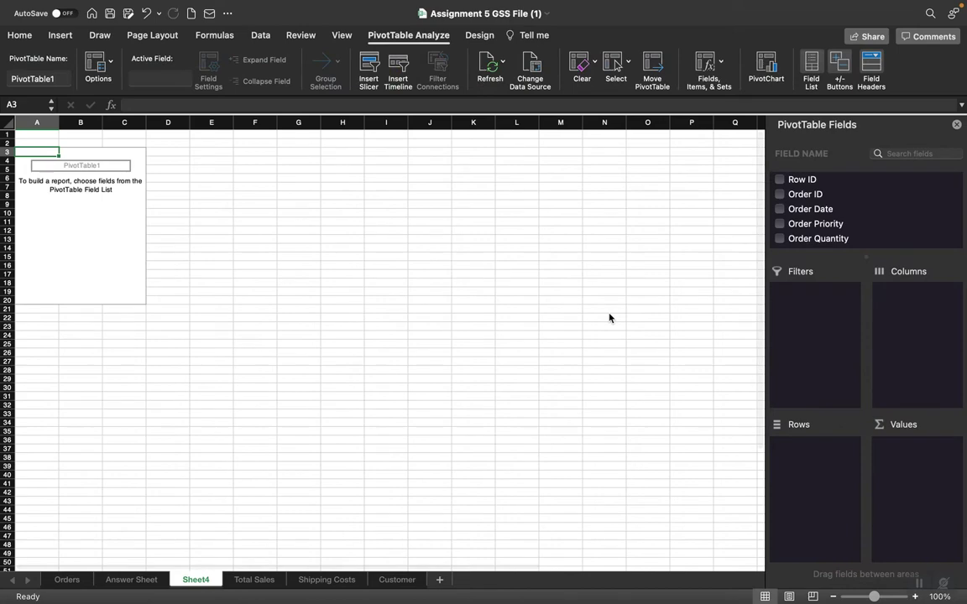
# Step: Rename the new PivotTable worksheet as TotSalesPivot
pyautogui.rightClick(192, 580)
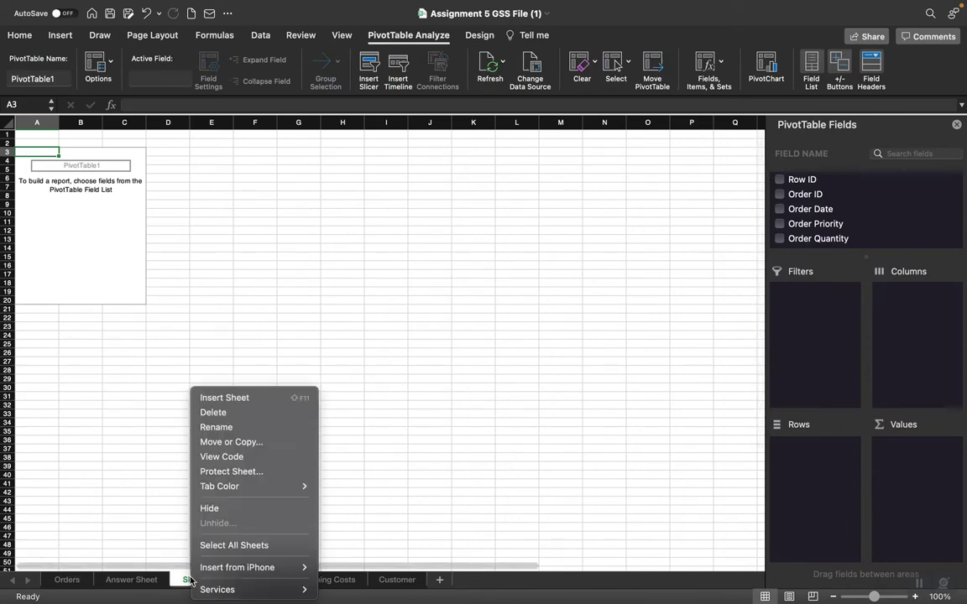
pyautogui.click(217, 428)
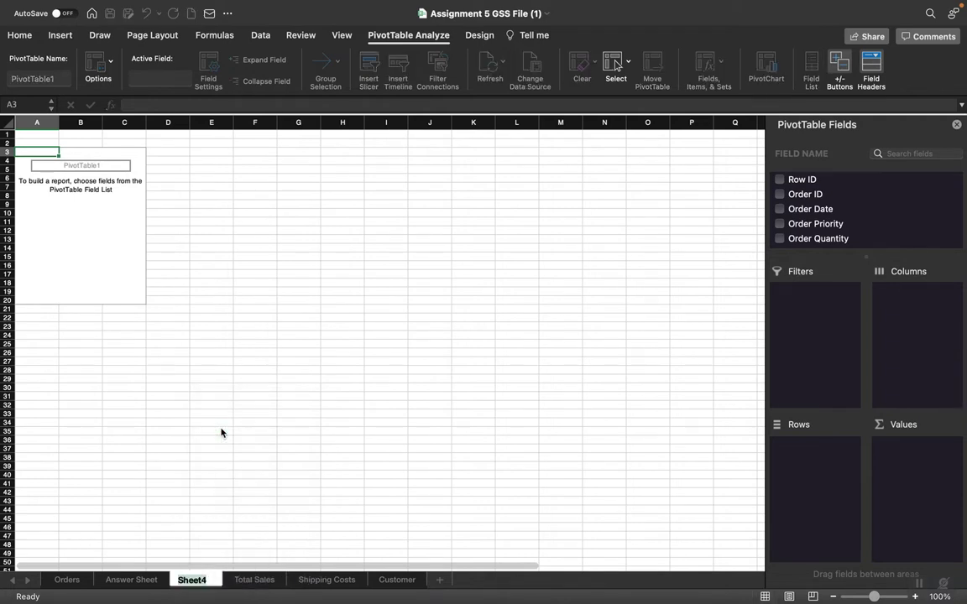
pyautogui.write('TotSales')
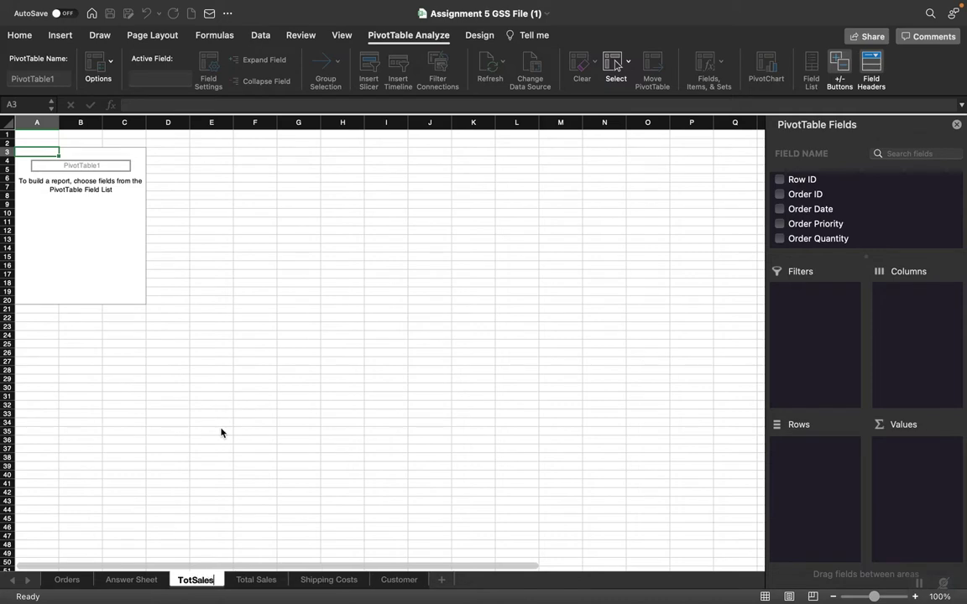
pyautogui.write('Pivot')
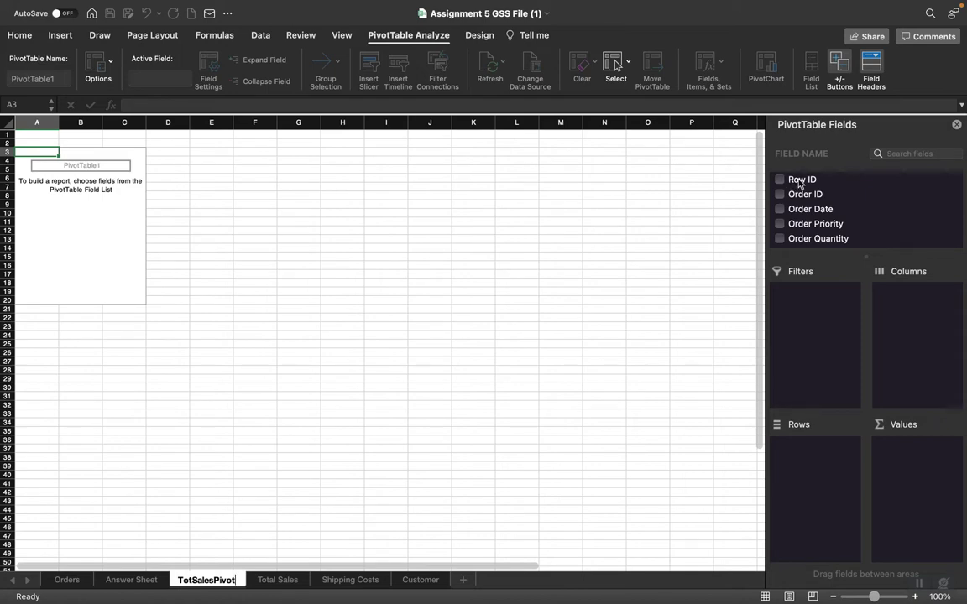
# Step: Check the Assignment 5 instructions in Word, then return to Excel and add the Sales field to the PivotTable as Sum of Sales
pyautogui.moveTo(680, 597)
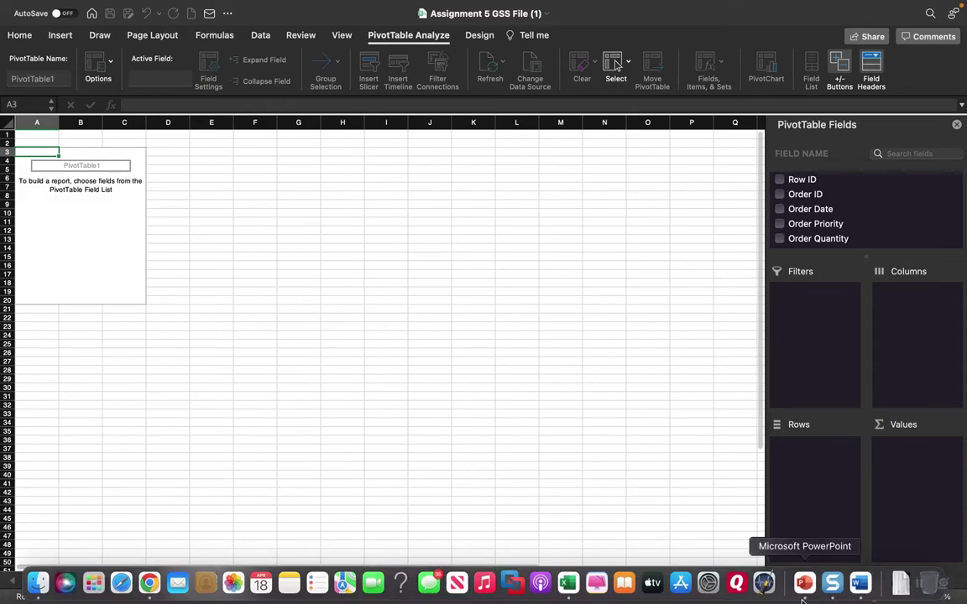
pyautogui.click(860, 582)
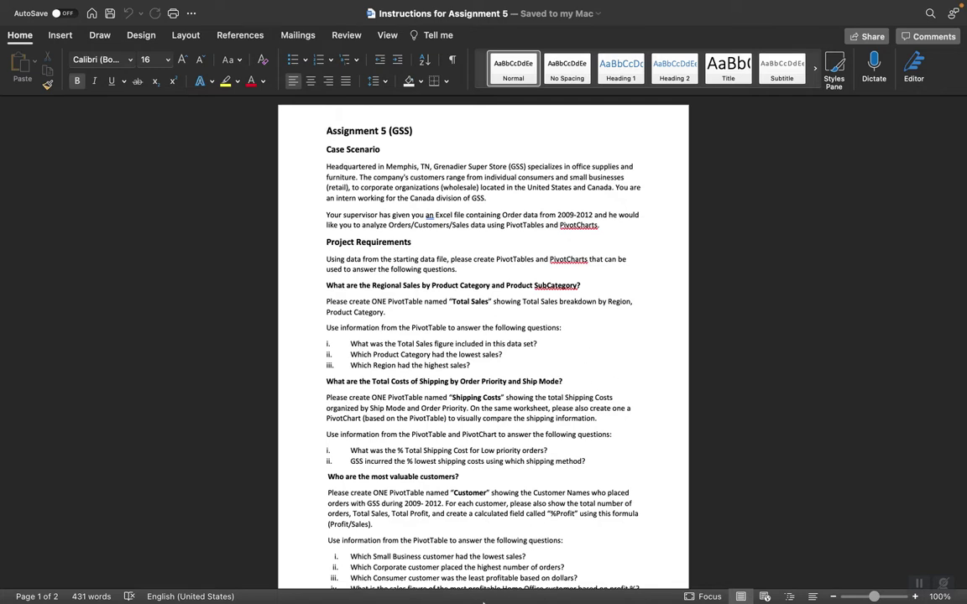
pyautogui.moveTo(662, 594)
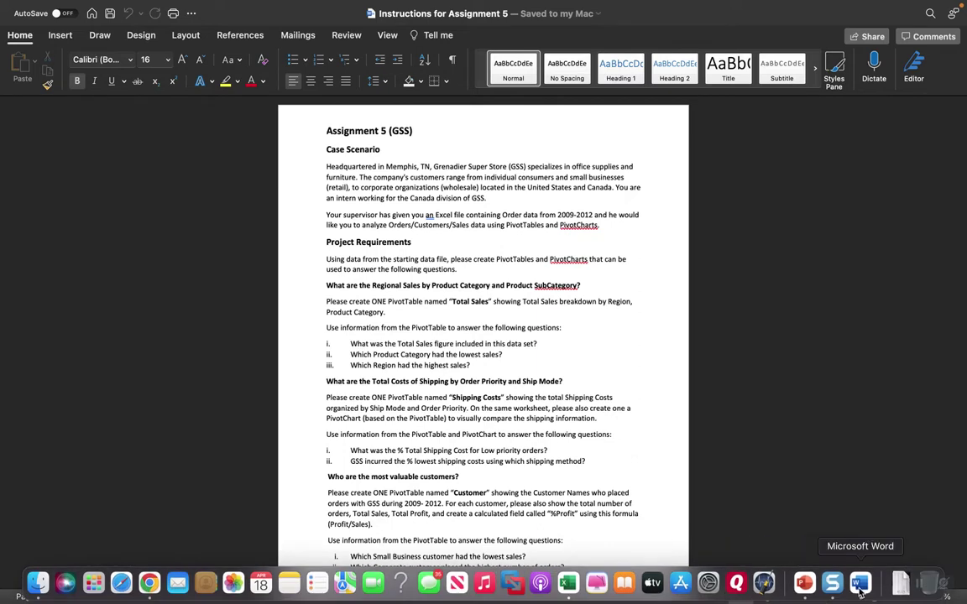
pyautogui.click(569, 585)
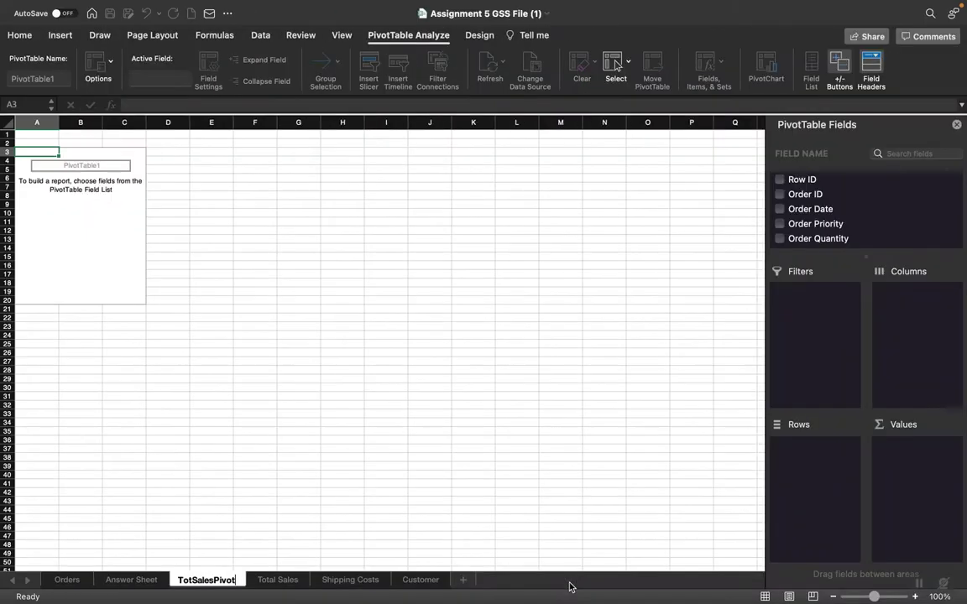
pyautogui.scroll(-3, 869, 220)
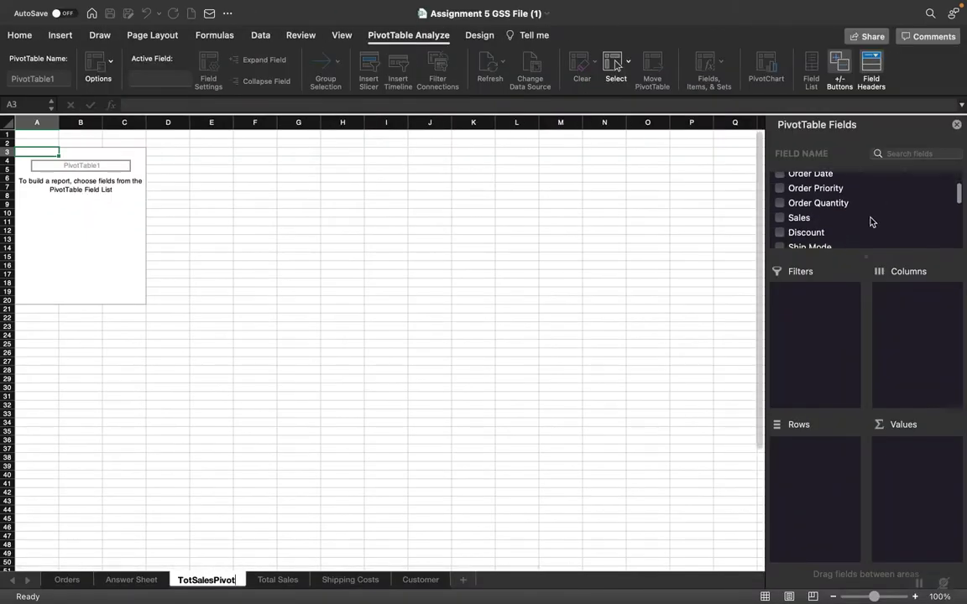
pyautogui.click(780, 210)
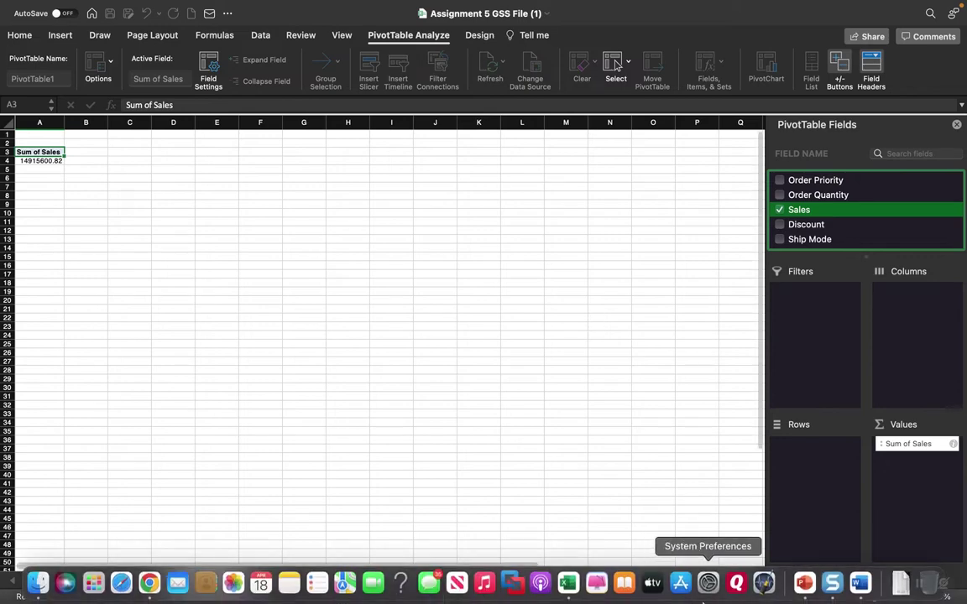
# Step: Check the Total Sales requirements in the Word instructions, then return to Excel and add the Region field to the PivotTable
pyautogui.moveTo(737, 601)
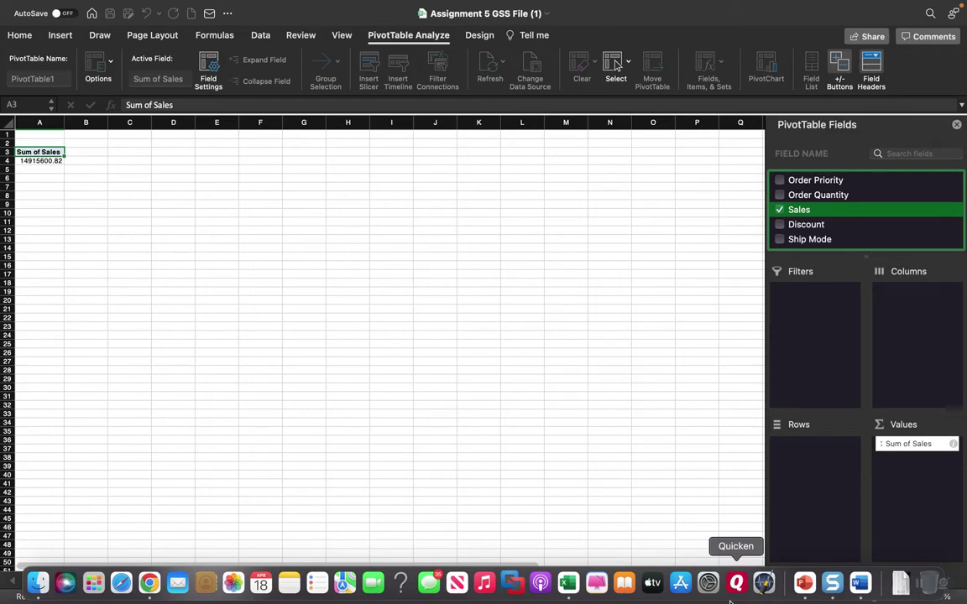
pyautogui.click(859, 583)
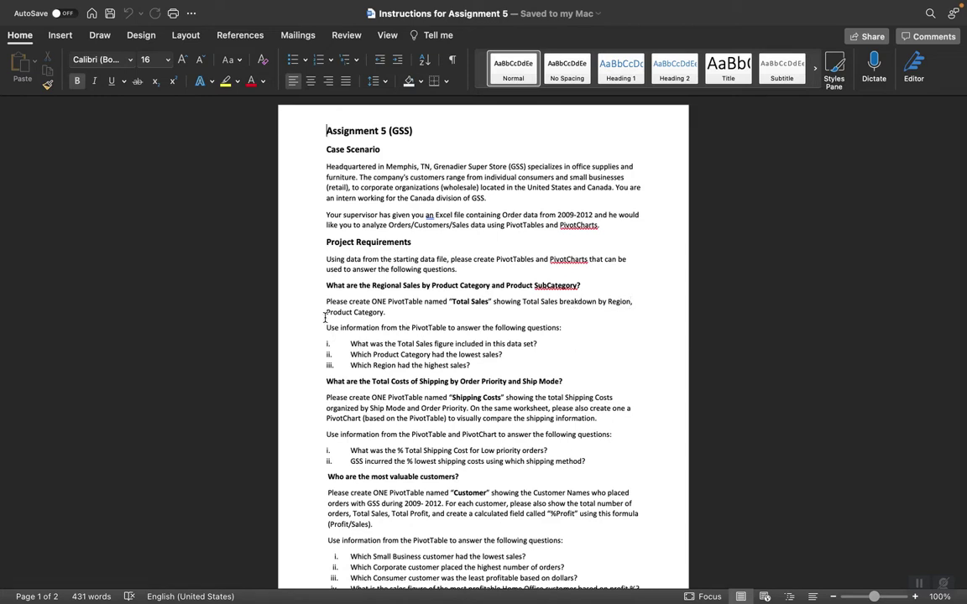
pyautogui.moveTo(625, 599)
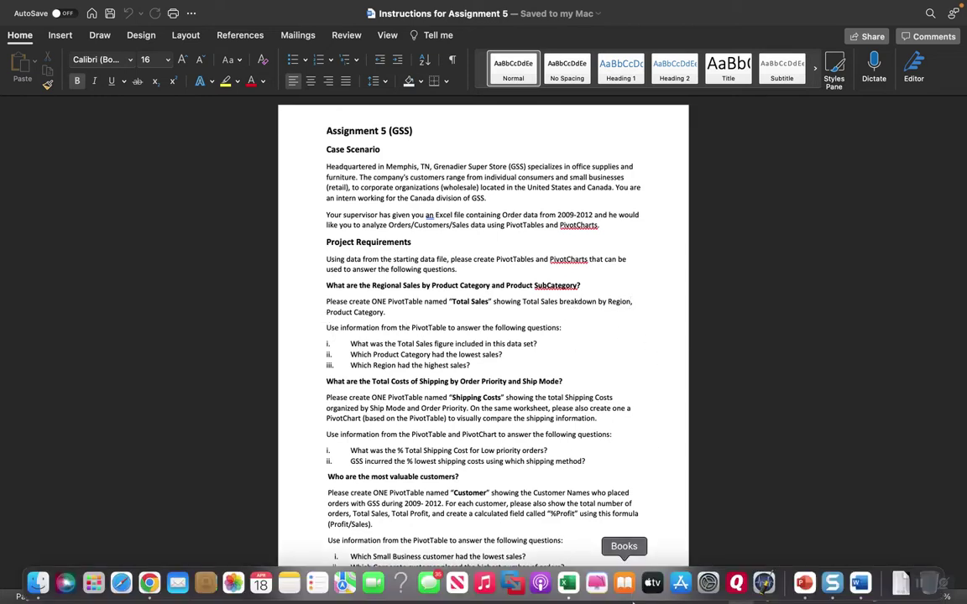
pyautogui.click(568, 581)
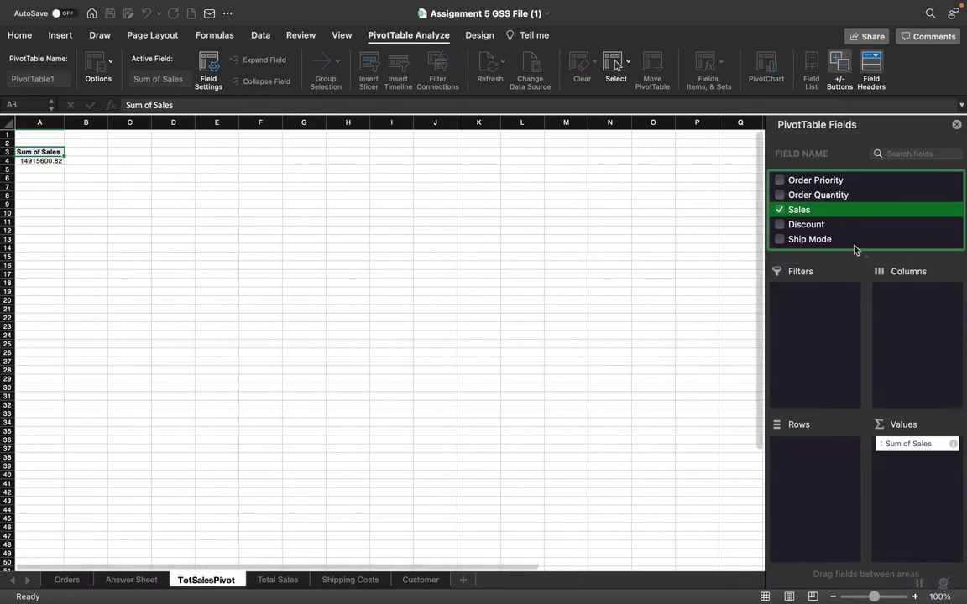
pyautogui.scroll(-5, 855, 249)
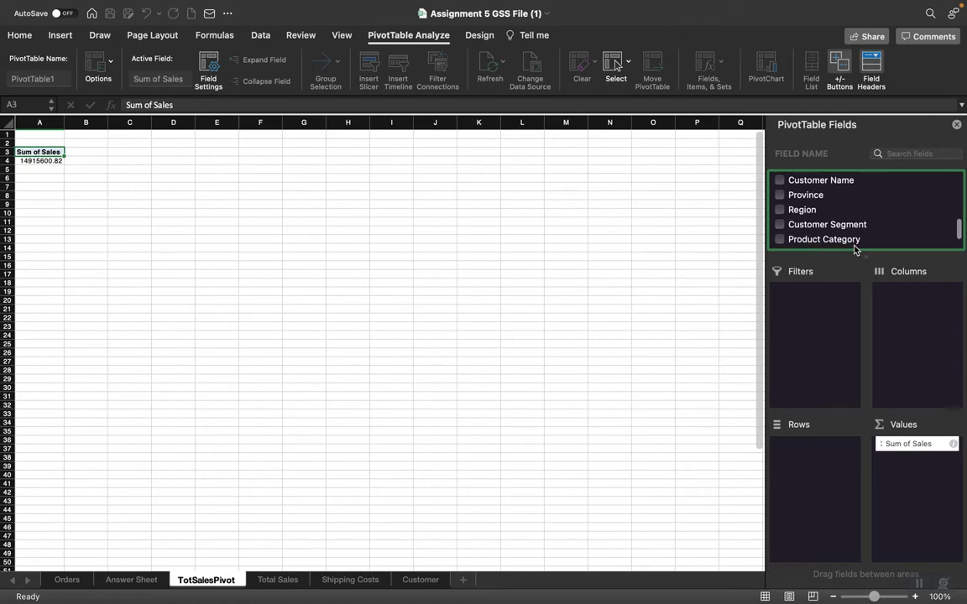
pyautogui.click(780, 211)
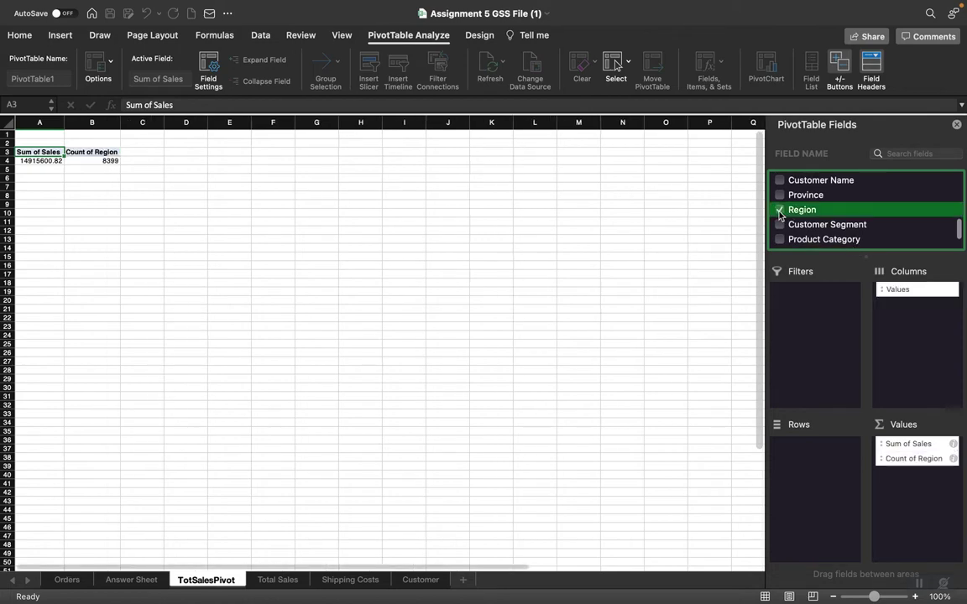
# Step: Add the Product Category field to the PivotTable on the TotSalesPivot sheet
pyautogui.scroll(4, 810, 234)
pyautogui.scroll(-3, 810, 234)
pyautogui.scroll(4, 811, 234)
pyautogui.scroll(3, 811, 234)
pyautogui.scroll(-2, 811, 234)
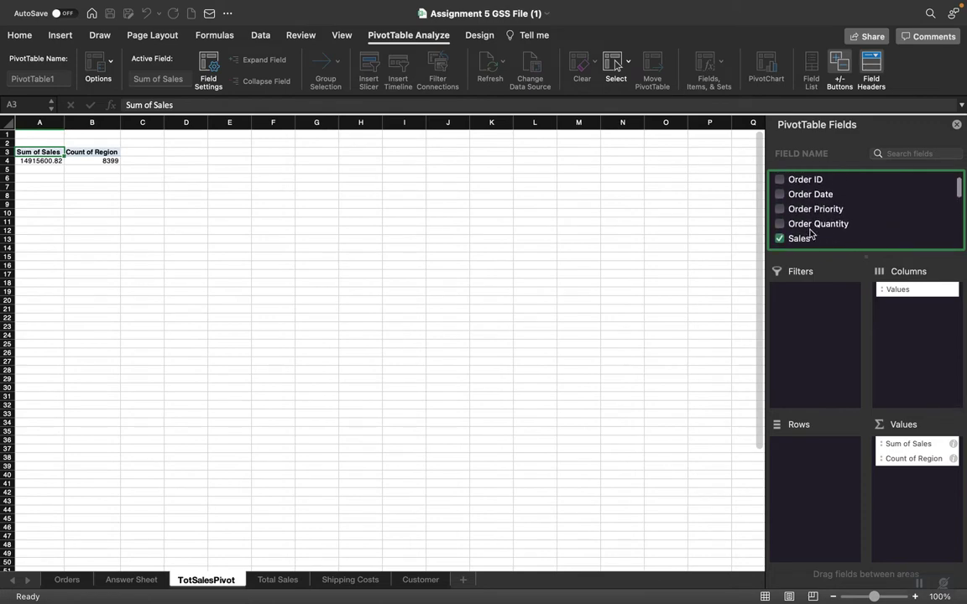
pyautogui.scroll(-3, 810, 234)
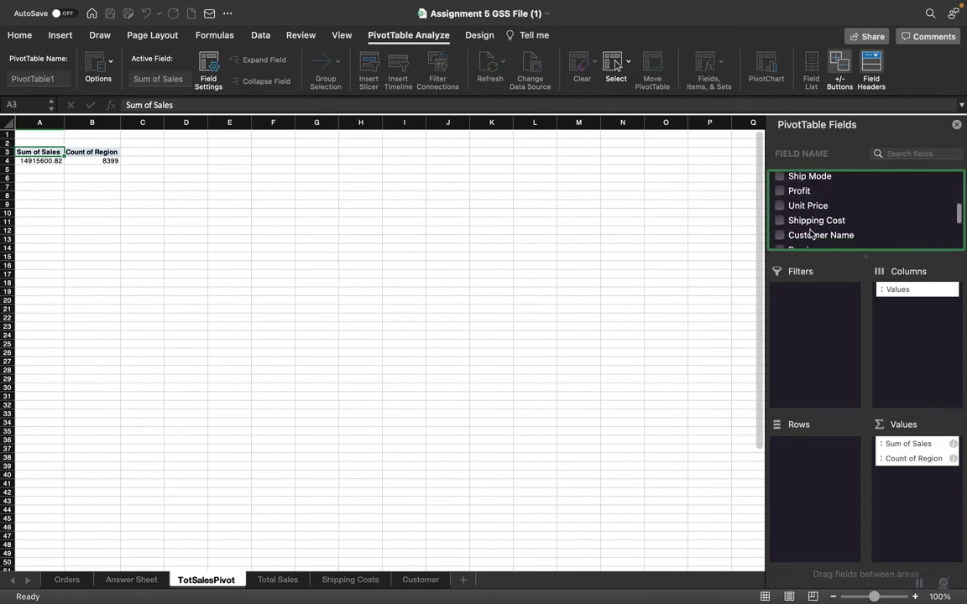
pyautogui.scroll(-3, 810, 234)
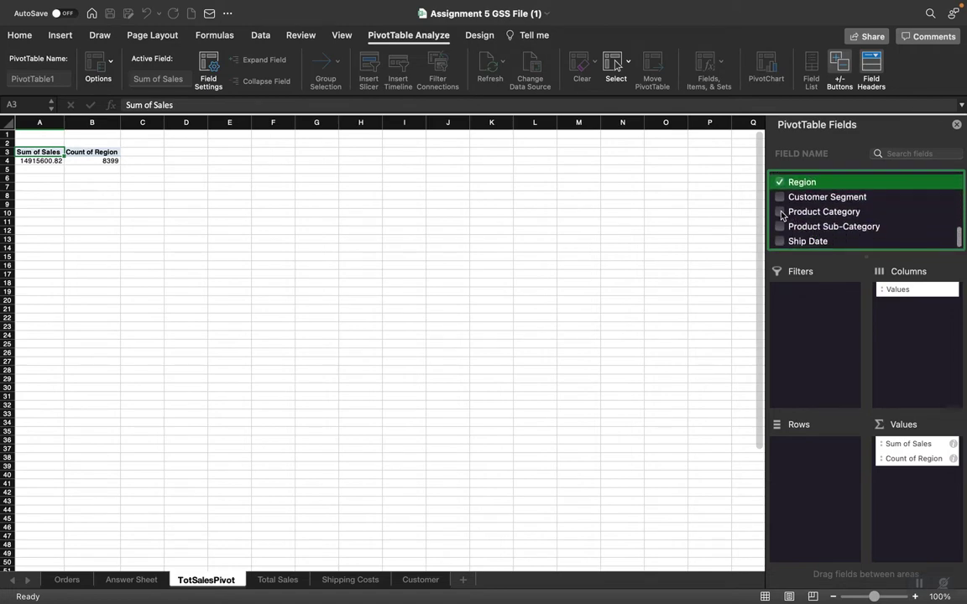
pyautogui.click(780, 212)
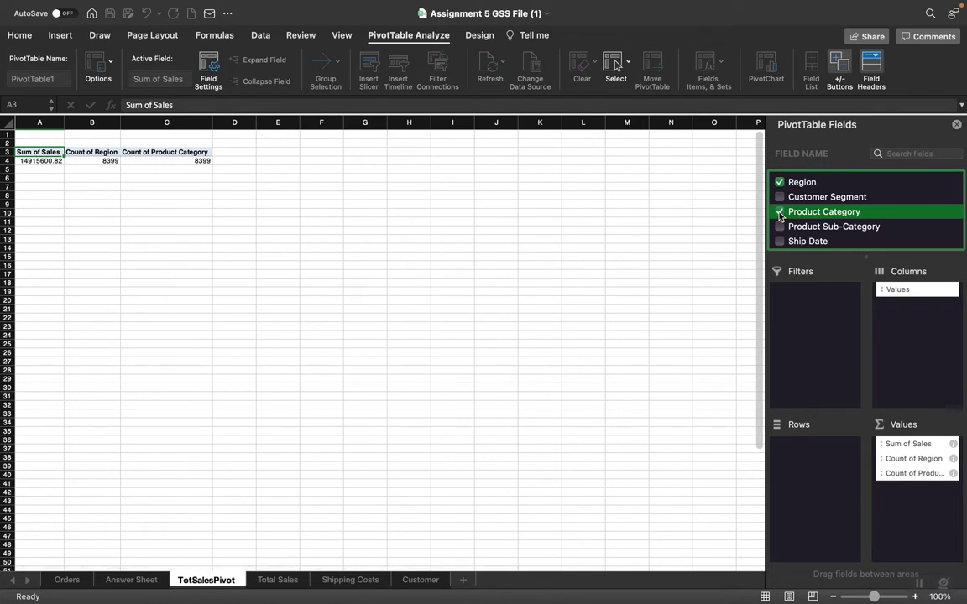
# Step: Move Region and Product Category from the PivotTable's values to its rows, with Product Category nested under Region
pyautogui.scroll(1, 779, 215)
pyautogui.scroll(3, 779, 216)
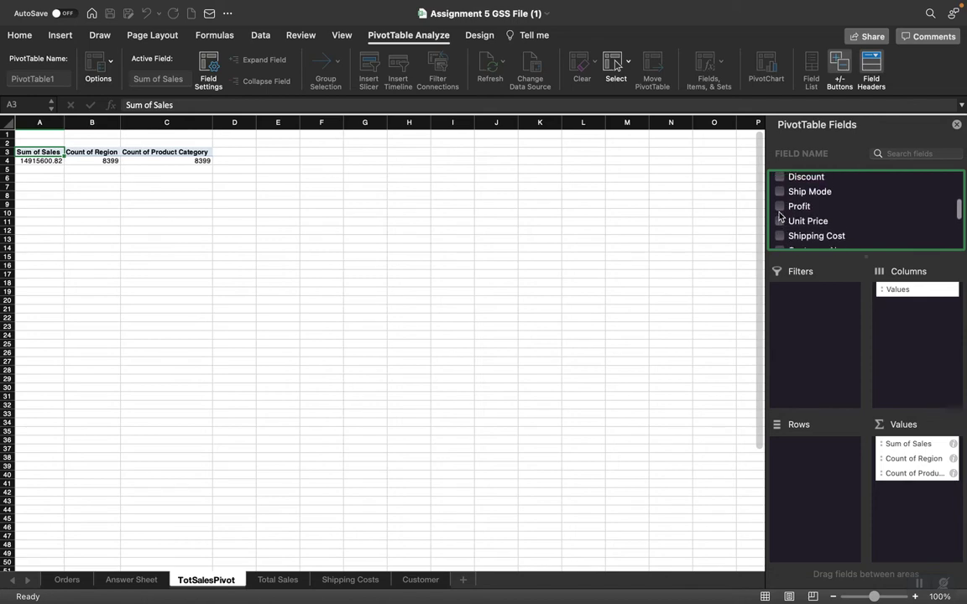
pyautogui.scroll(3, 780, 215)
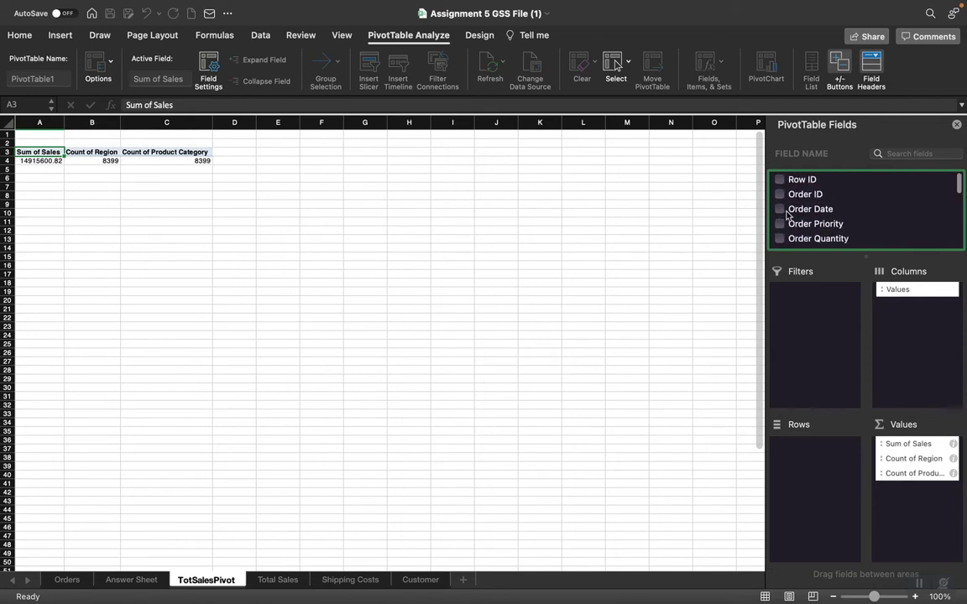
pyautogui.scroll(-4, 783, 223)
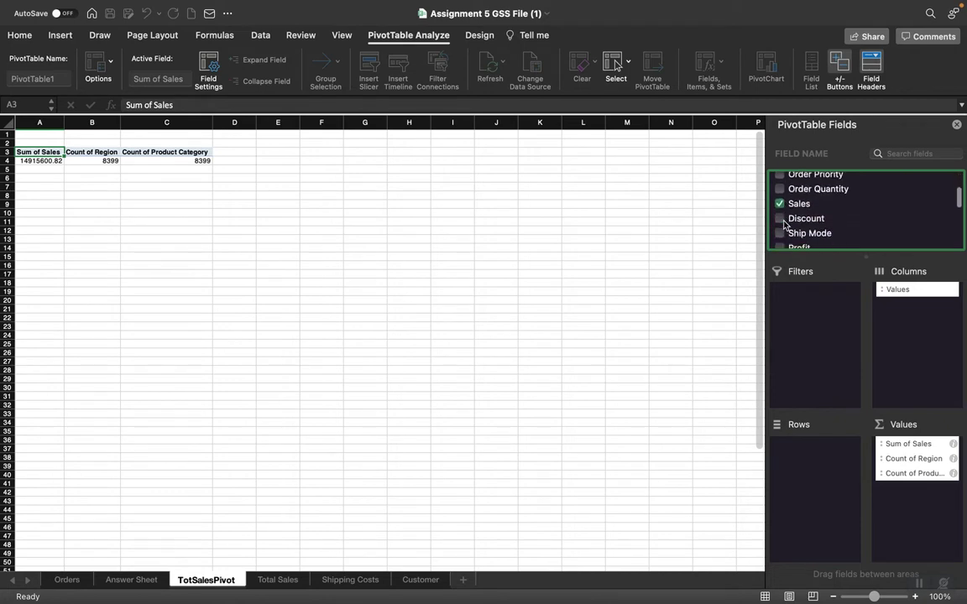
pyautogui.scroll(-4, 783, 224)
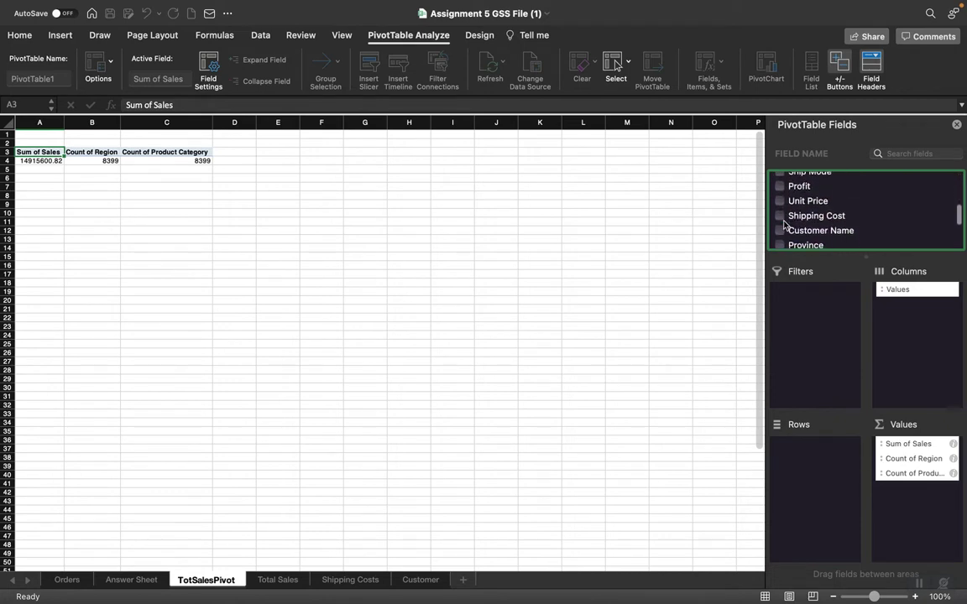
pyautogui.scroll(-4, 783, 224)
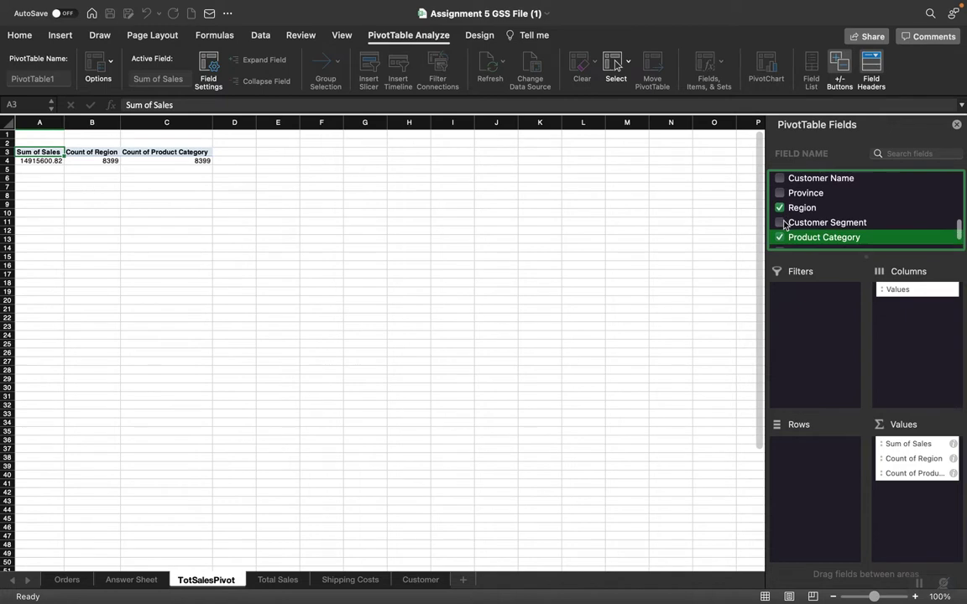
pyautogui.scroll(-1, 783, 224)
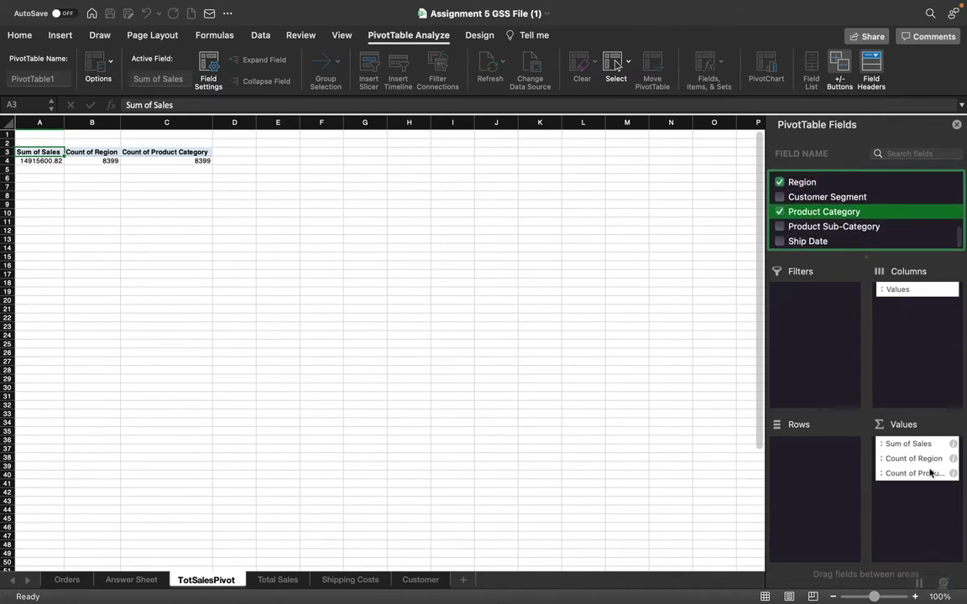
pyautogui.moveTo(902, 458); pyautogui.dragTo(820, 453)
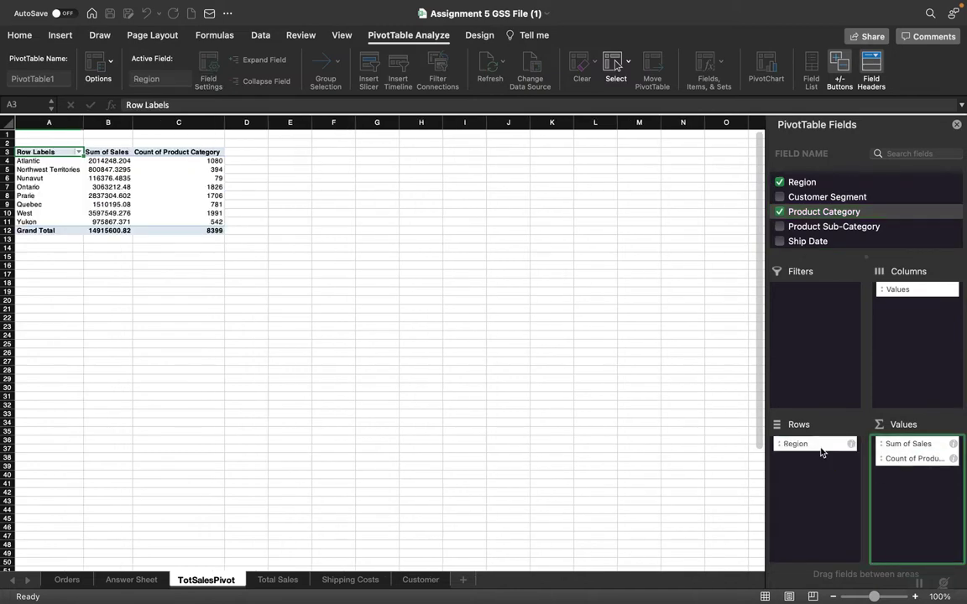
pyautogui.moveTo(900, 461); pyautogui.dragTo(815, 466)
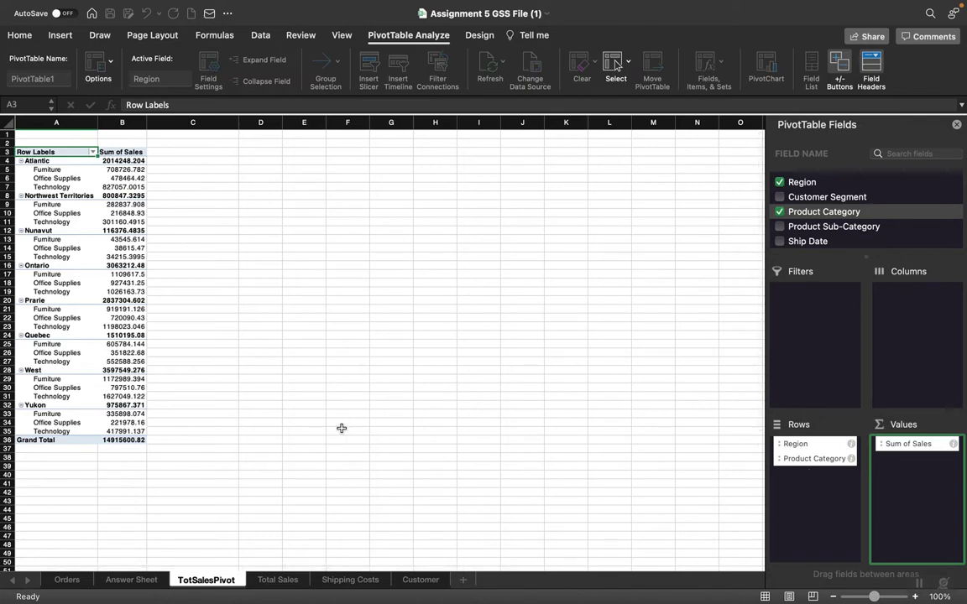
# Step: Format the Sum of Sales values in B4:B36, including the grand total, as Currency
pyautogui.click(120, 125)
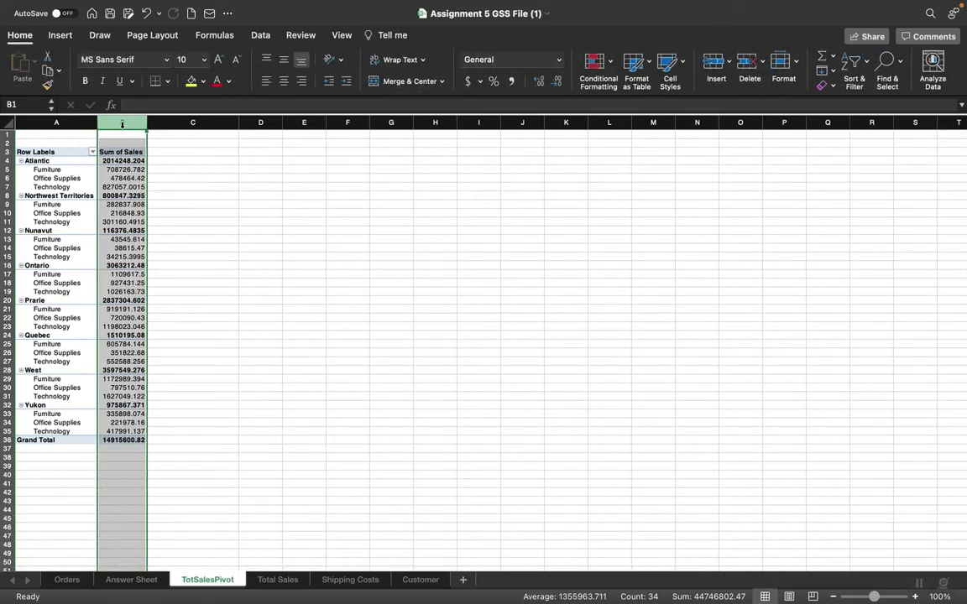
pyautogui.click(120, 160)
pyautogui.moveTo(120, 160); pyautogui.dragTo(121, 441)
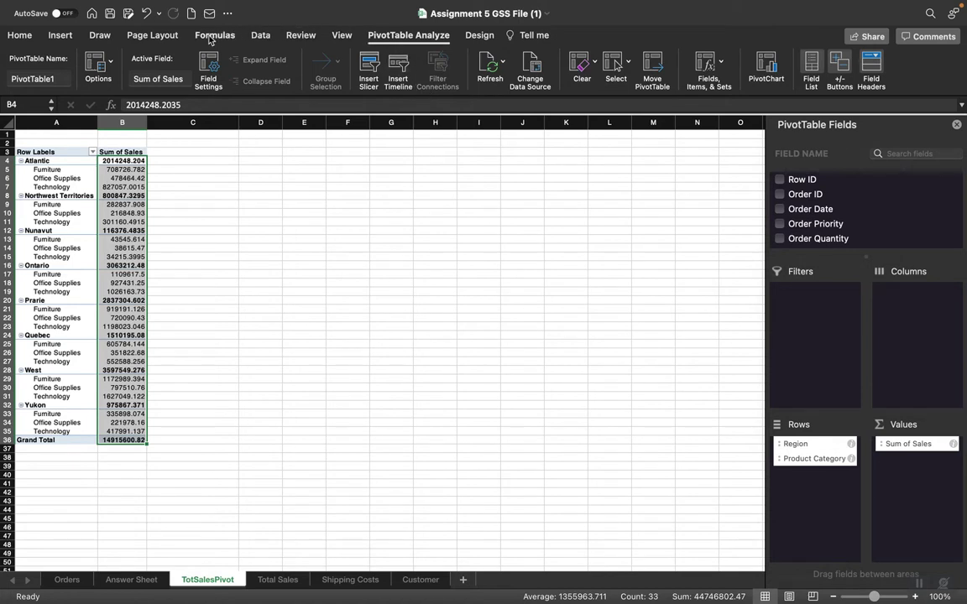
pyautogui.click(20, 37)
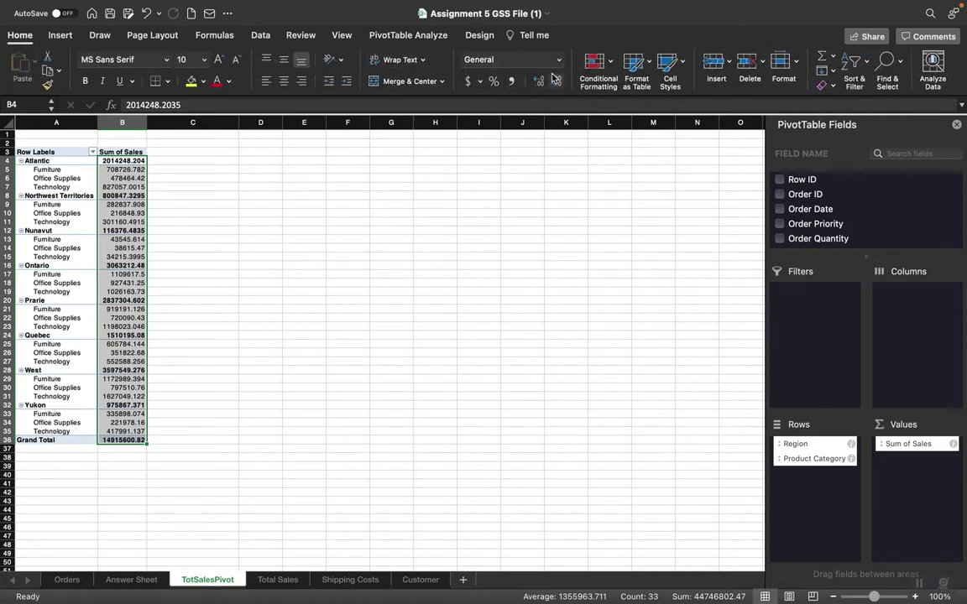
pyautogui.click(559, 60)
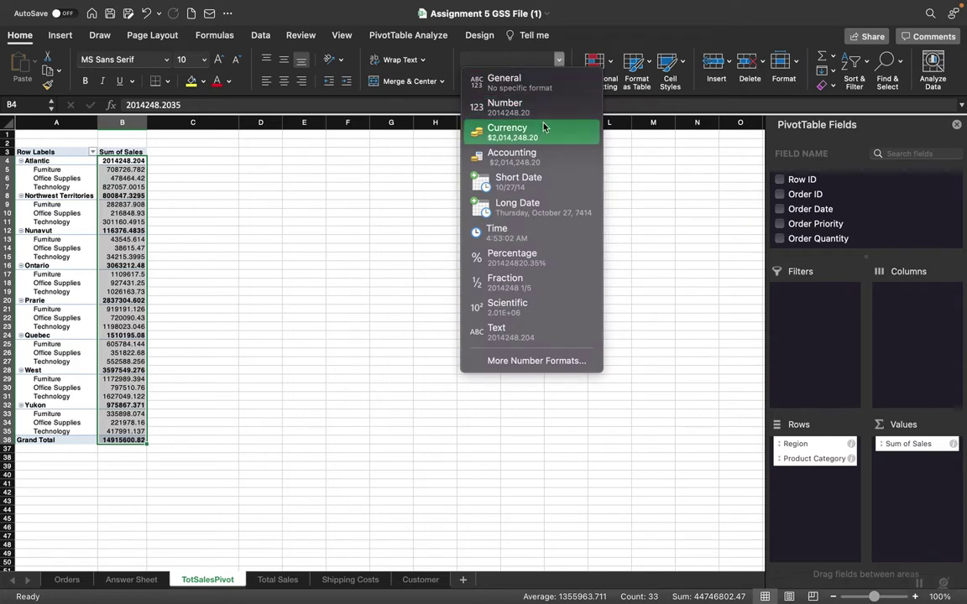
pyautogui.click(500, 137)
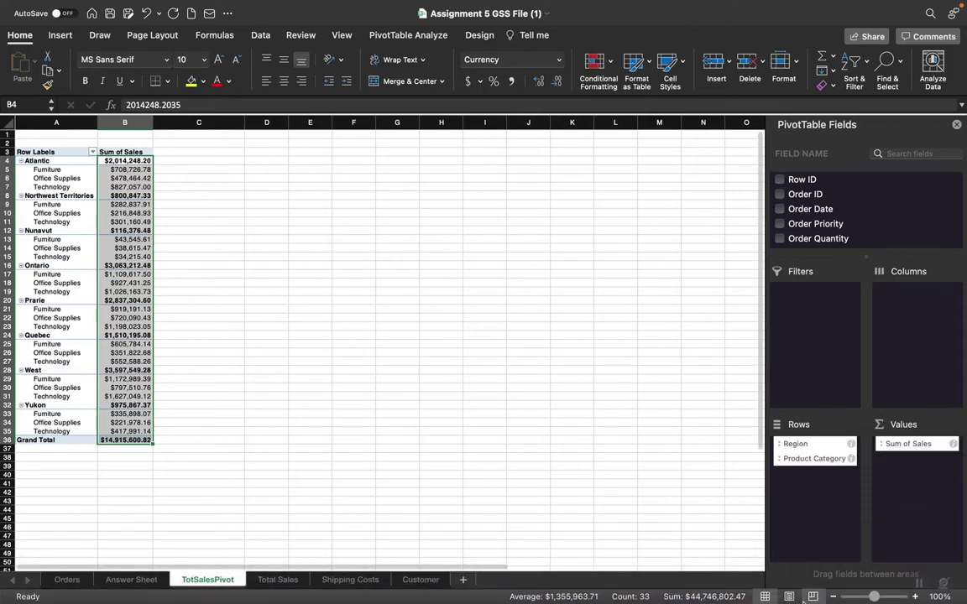
# Step: Consult the Total Sales questions in Word, then return to Excel and reorder the PivotTable rows so Product Category comes before Region
pyautogui.click(860, 597)
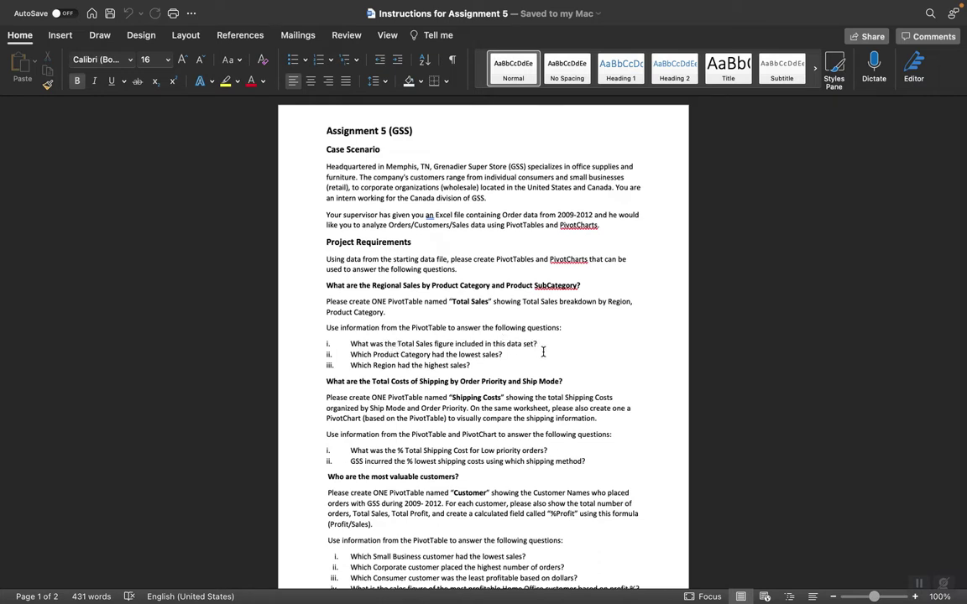
pyautogui.moveTo(680, 583)
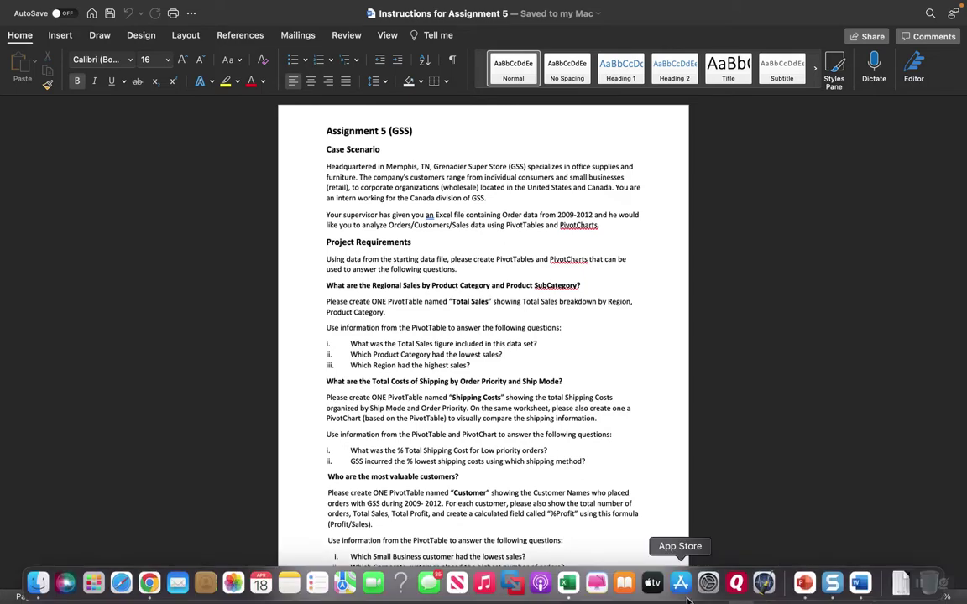
pyautogui.click(568, 583)
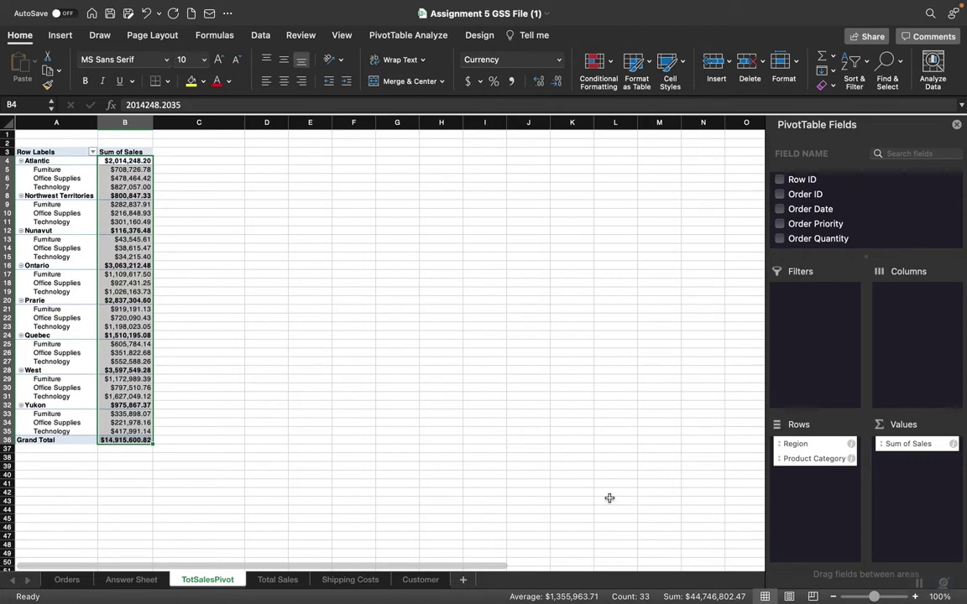
pyautogui.moveTo(718, 600)
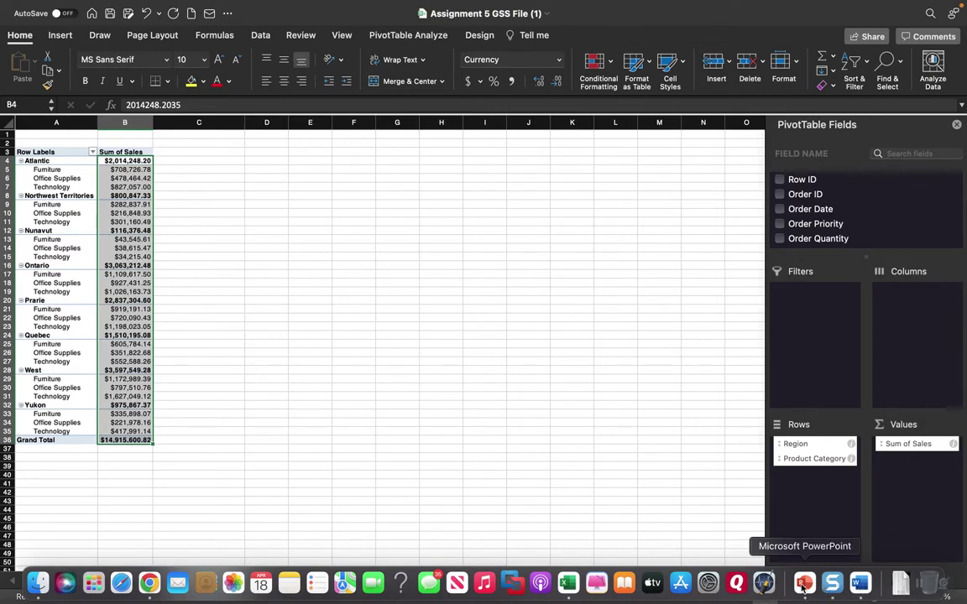
pyautogui.click(860, 584)
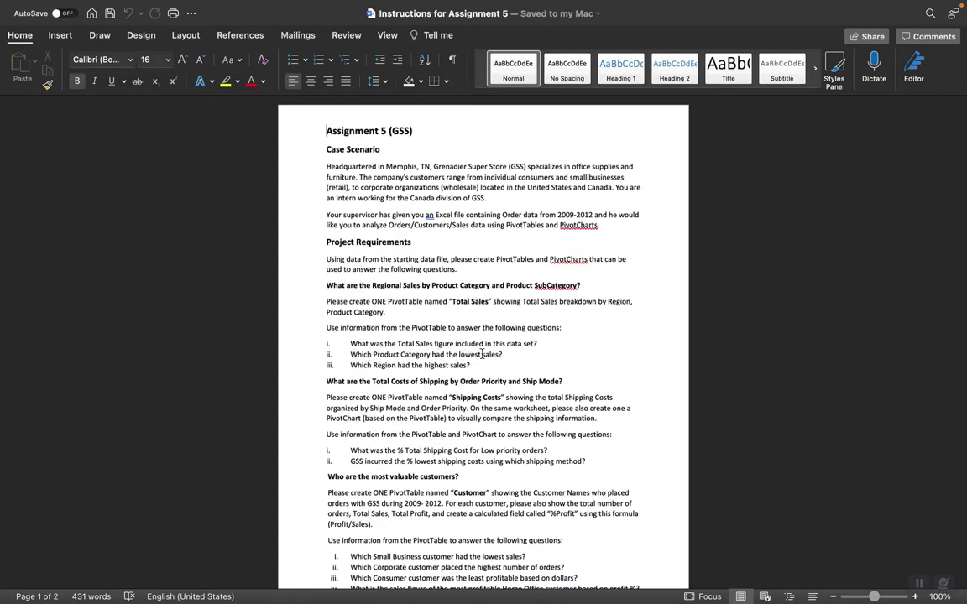
pyautogui.moveTo(743, 601)
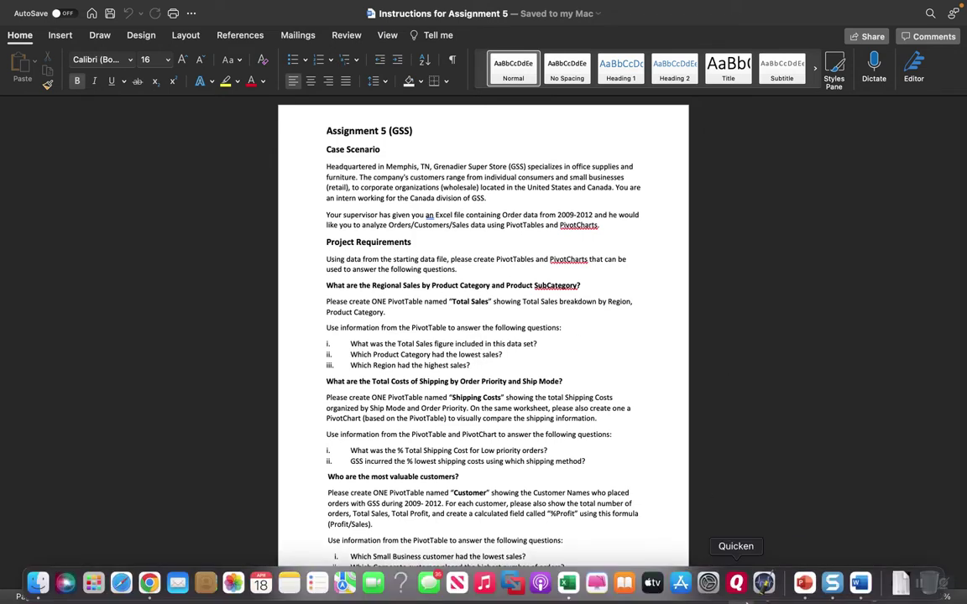
pyautogui.click(569, 582)
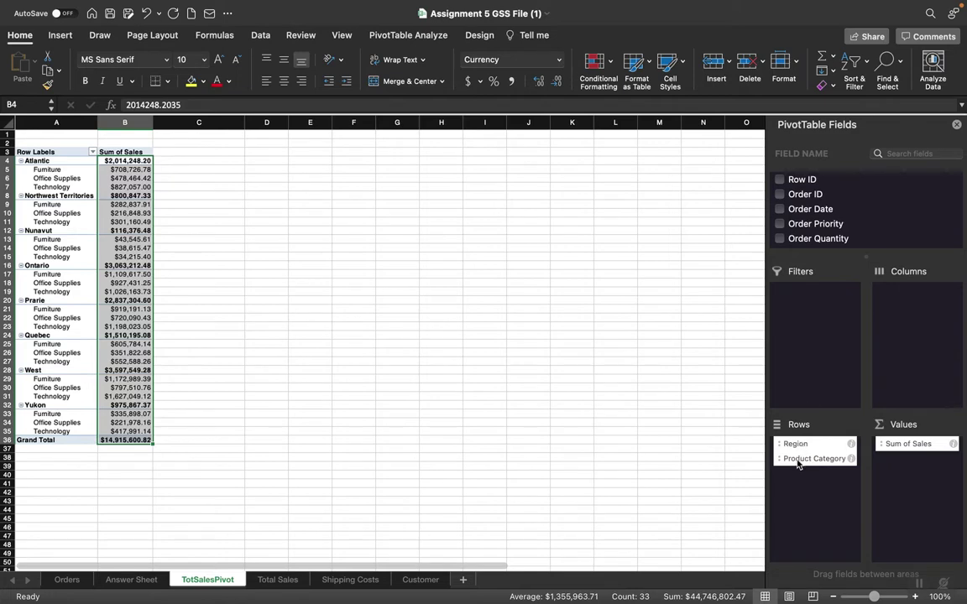
pyautogui.moveTo(794, 461); pyautogui.dragTo(818, 481)
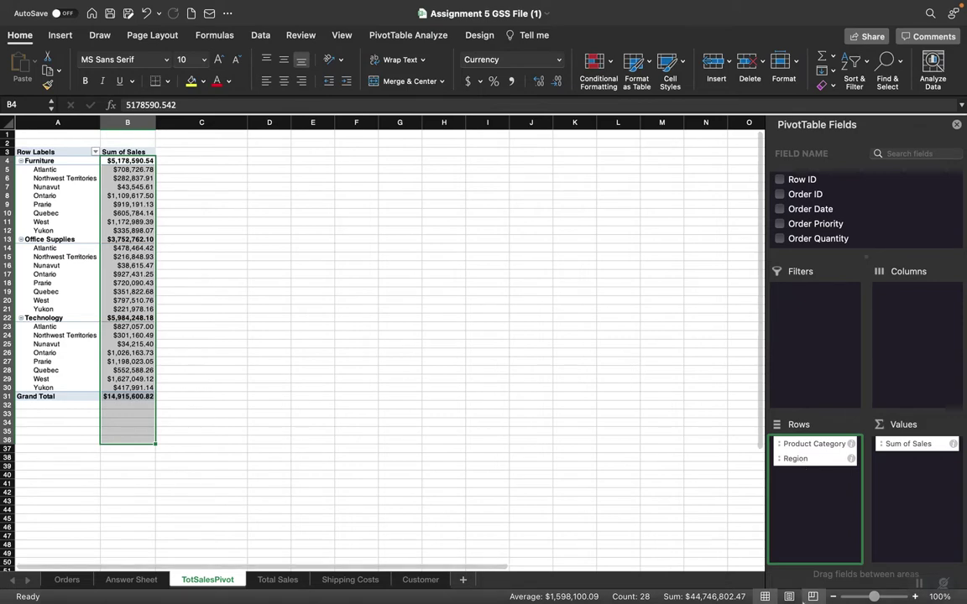
# Step: Reread the Total Sales questions in the Word instructions, then return to the PivotTable in Excel
pyautogui.moveTo(804, 597)
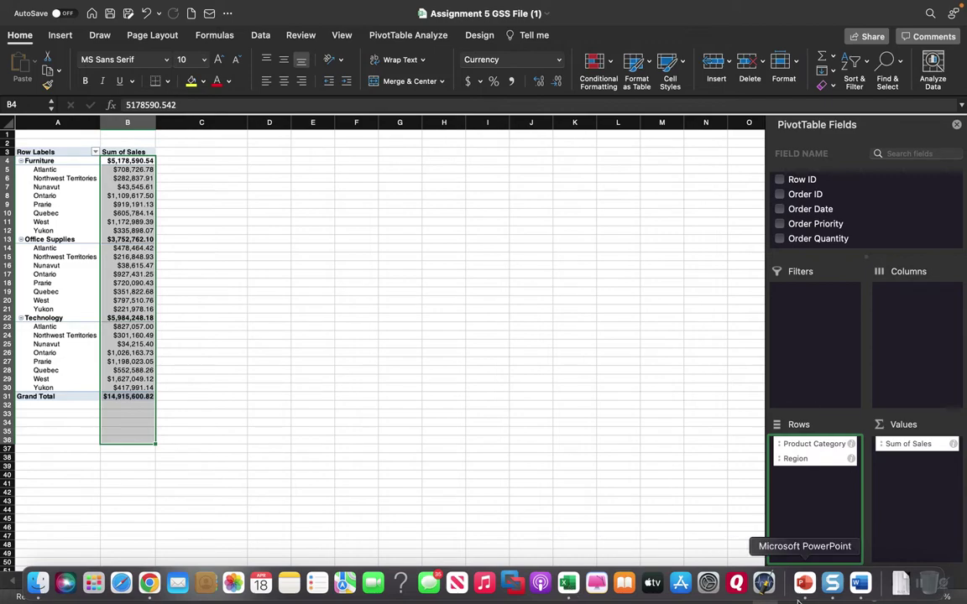
pyautogui.click(860, 583)
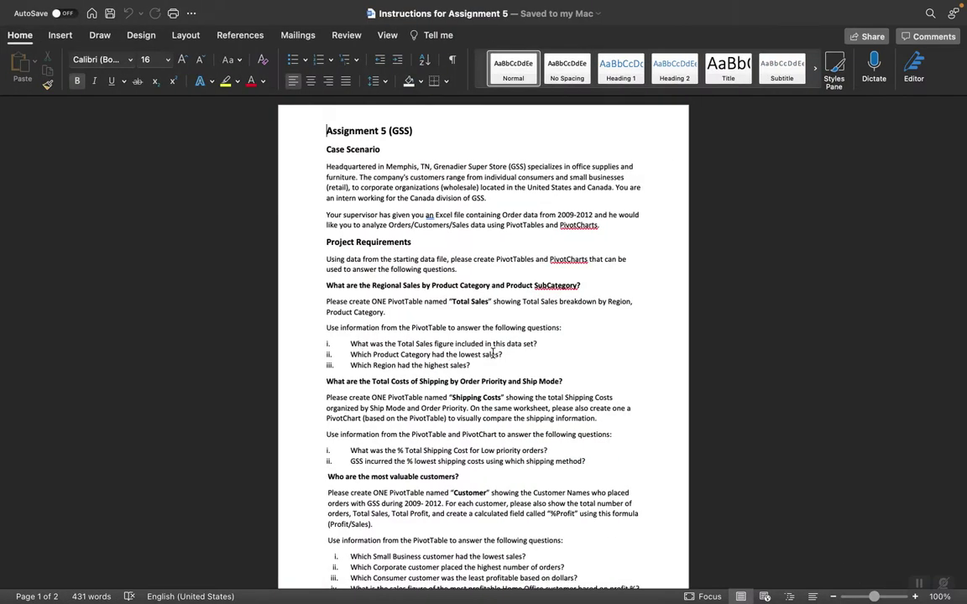
pyautogui.moveTo(862, 595)
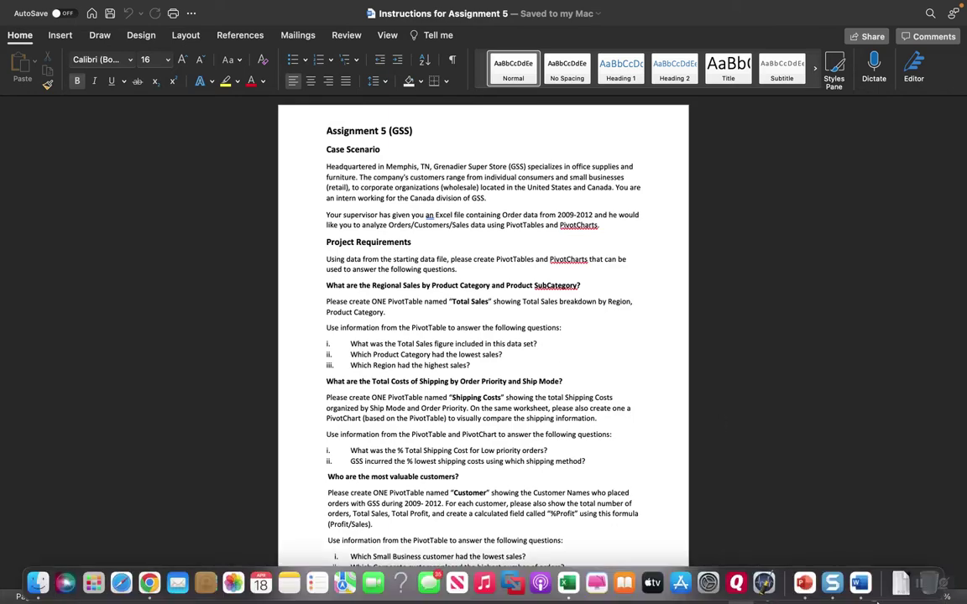
pyautogui.click(567, 582)
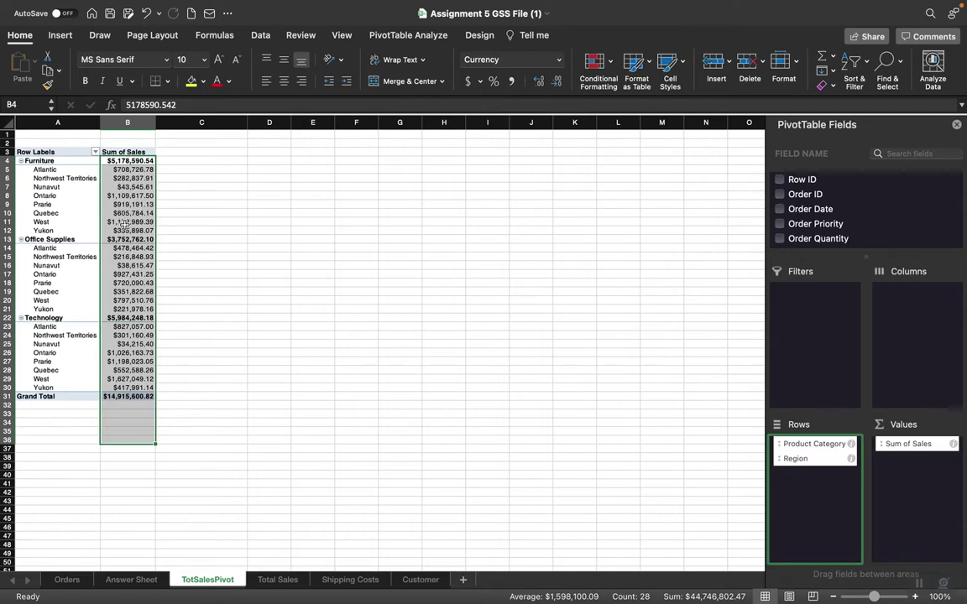
# Step: Collapse the Furniture, Office Supplies and Technology groups in the PivotTable to show only each category's total sales
pyautogui.click(21, 161)
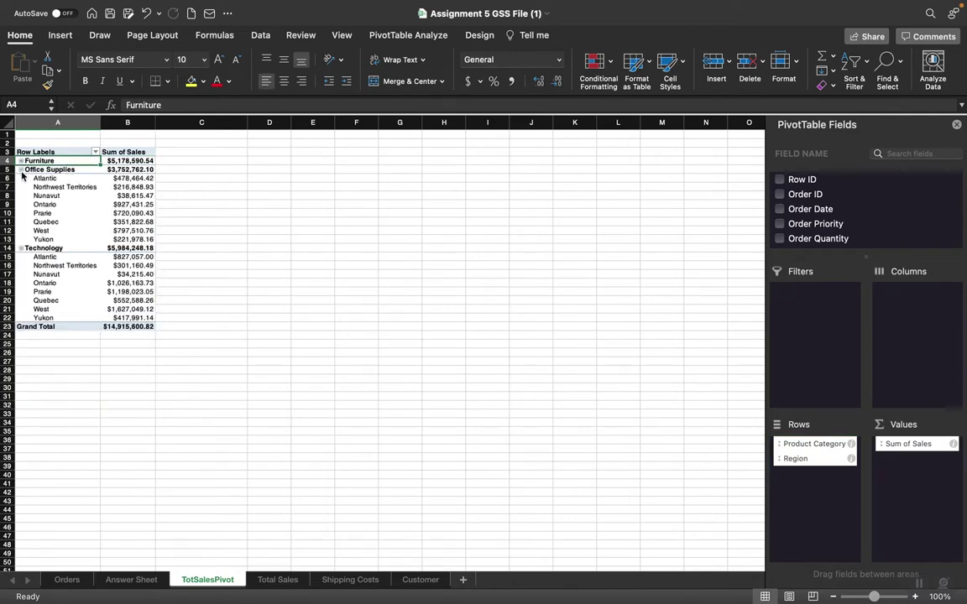
pyautogui.click(21, 170)
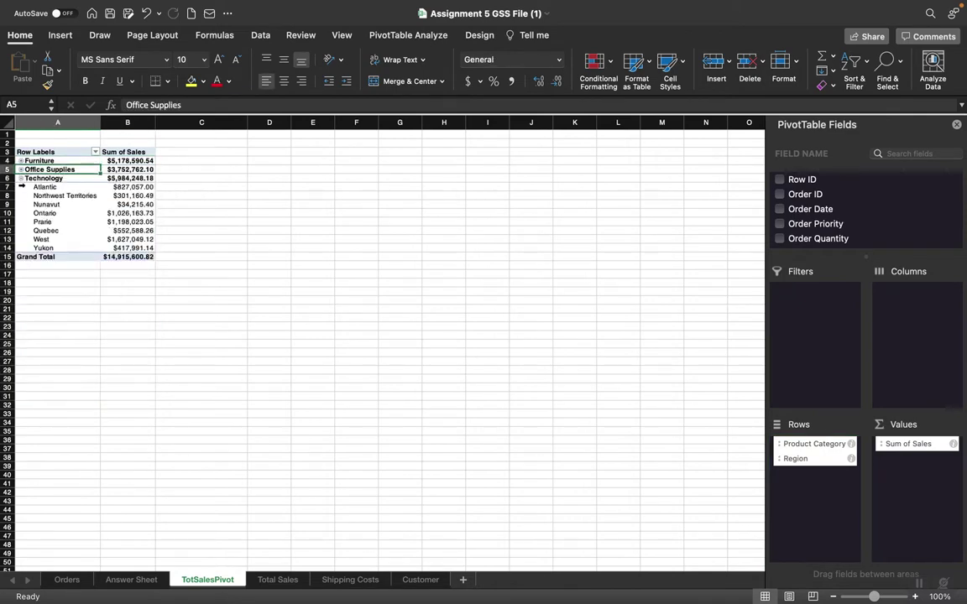
pyautogui.click(21, 179)
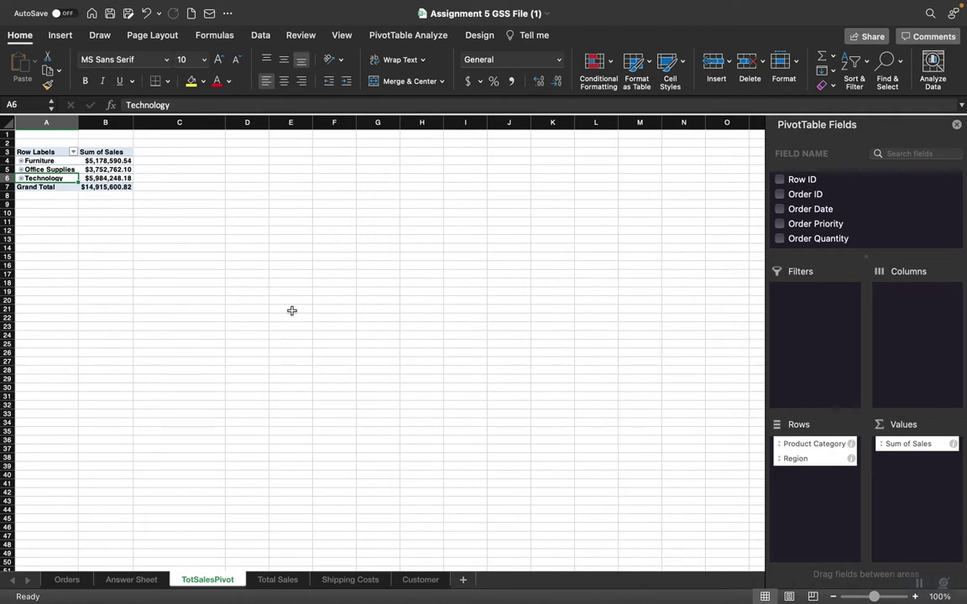
# Step: Check the highest-sales Region question in Word, then return to Excel and reorder the PivotTable rows so Region comes before Product Category
pyautogui.moveTo(652, 583)
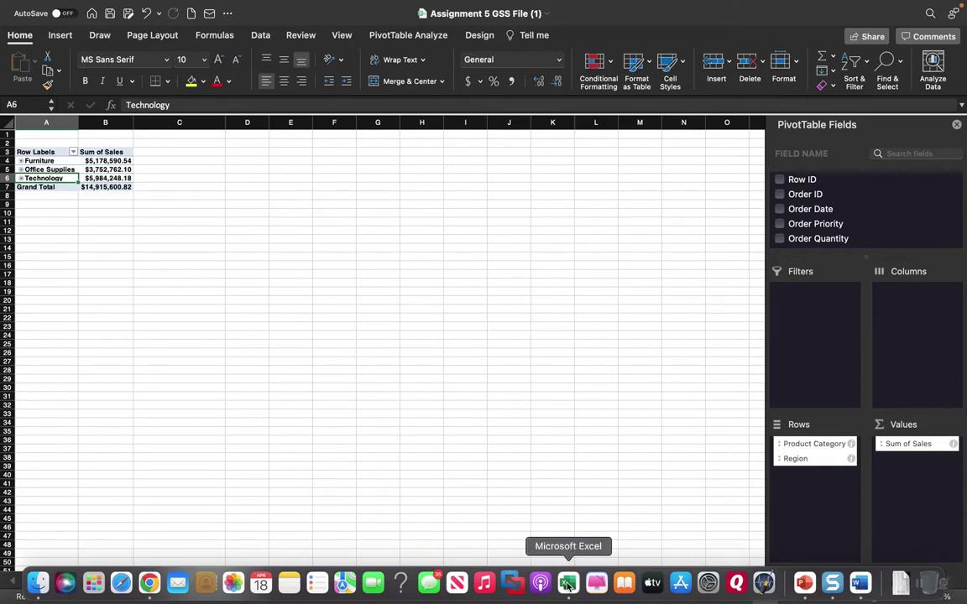
pyautogui.click(859, 582)
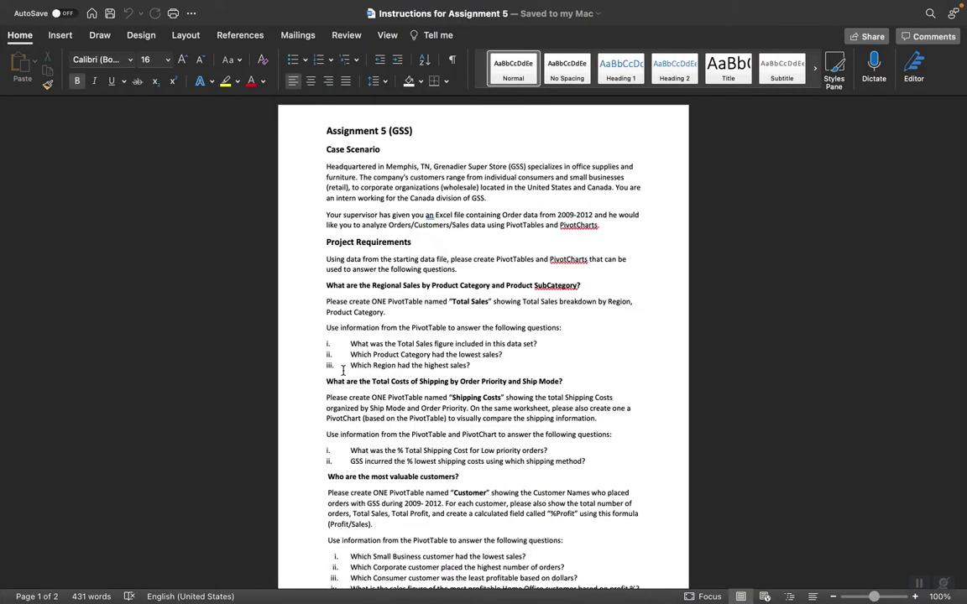
pyautogui.click(475, 365)
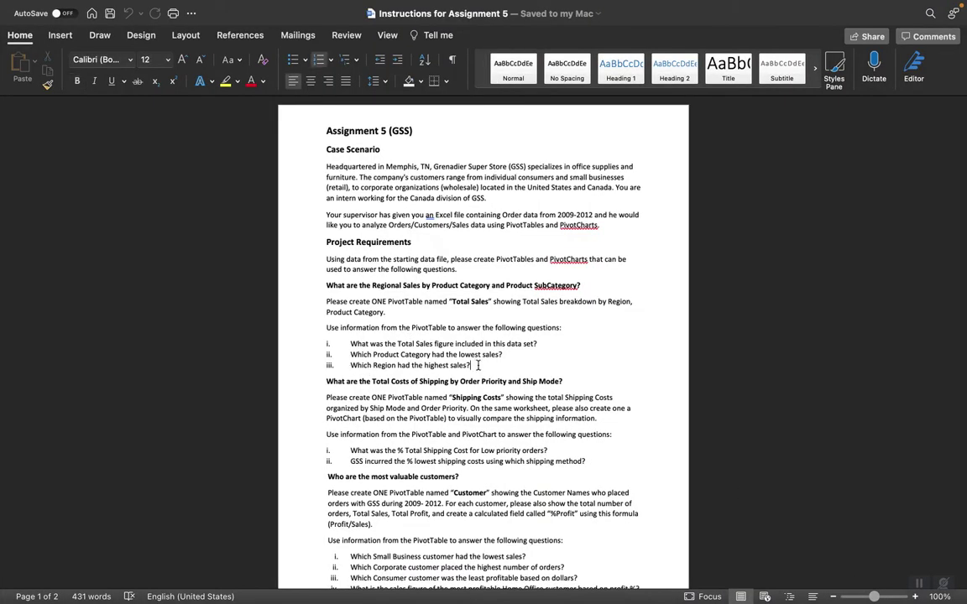
pyautogui.moveTo(459, 585)
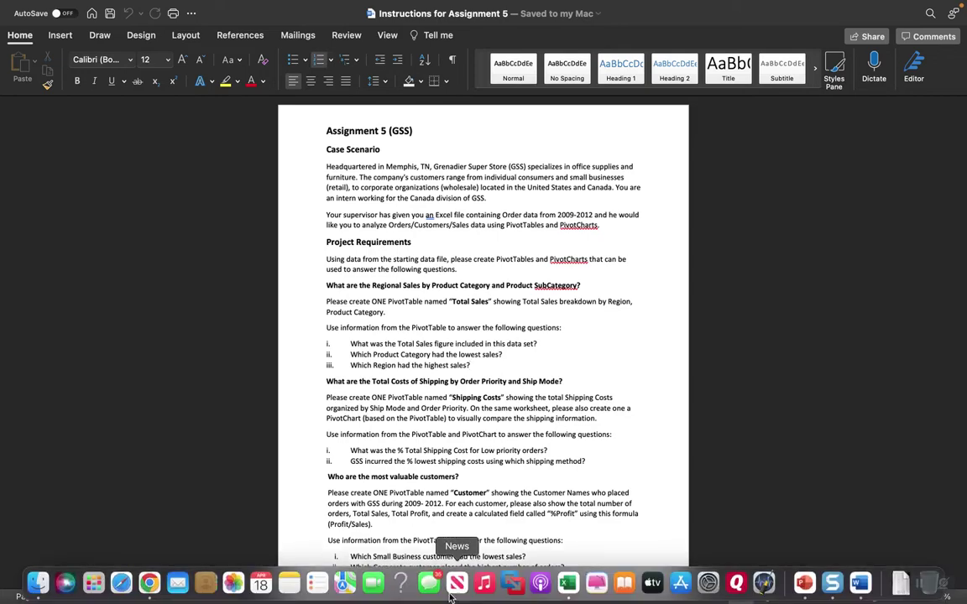
pyautogui.click(568, 582)
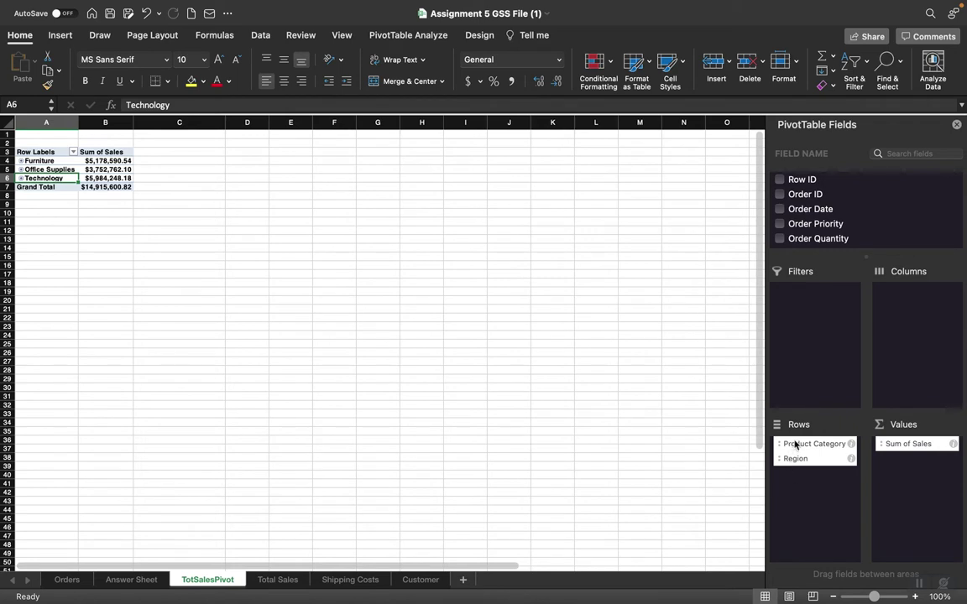
pyautogui.moveTo(799, 448); pyautogui.dragTo(799, 448)
pyautogui.moveTo(800, 448); pyautogui.dragTo(815, 484)
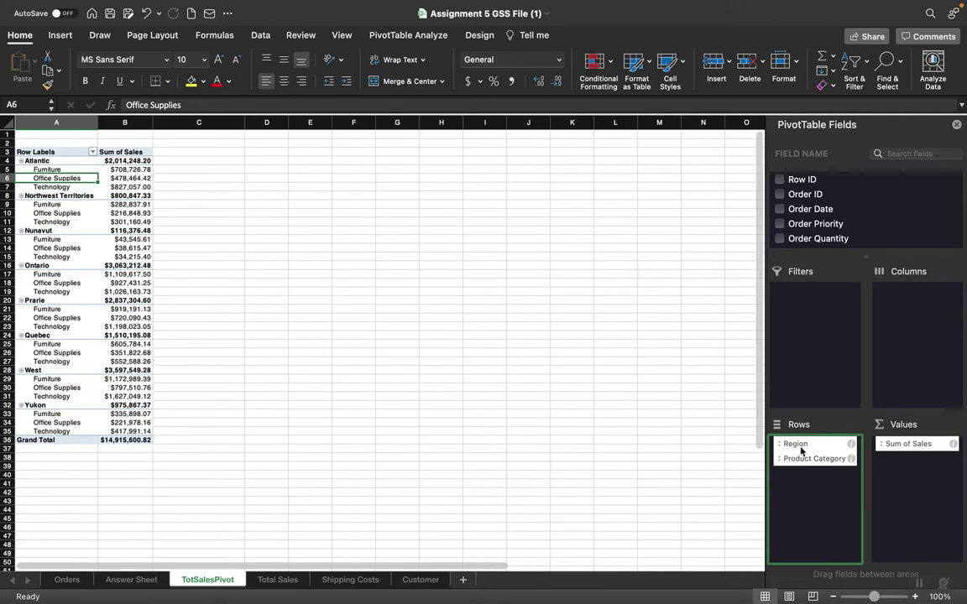
# Step: Collapse all eight region groups from Atlantic to Yukon so only the regional sales totals show
pyautogui.click(20, 160)
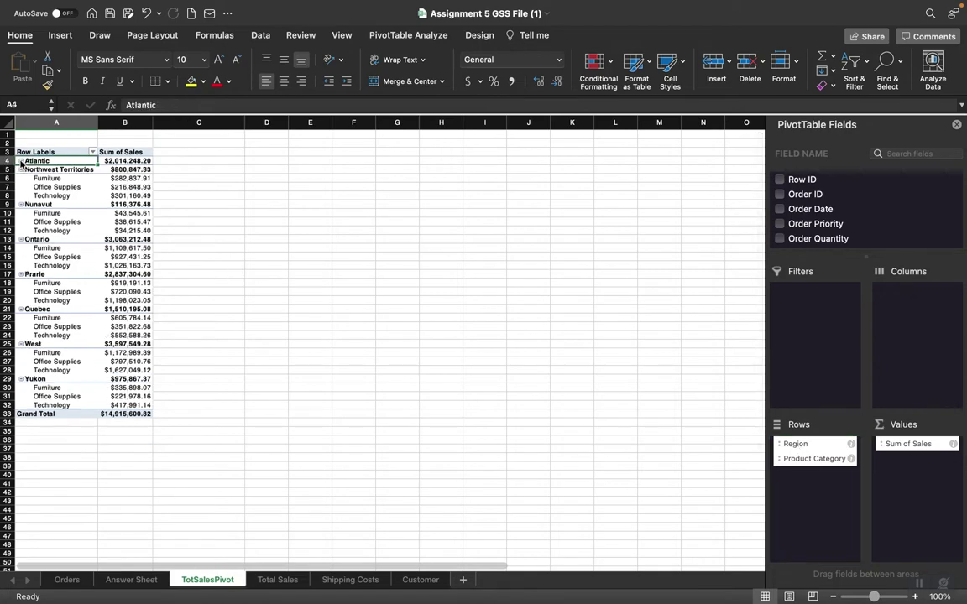
pyautogui.click(20, 169)
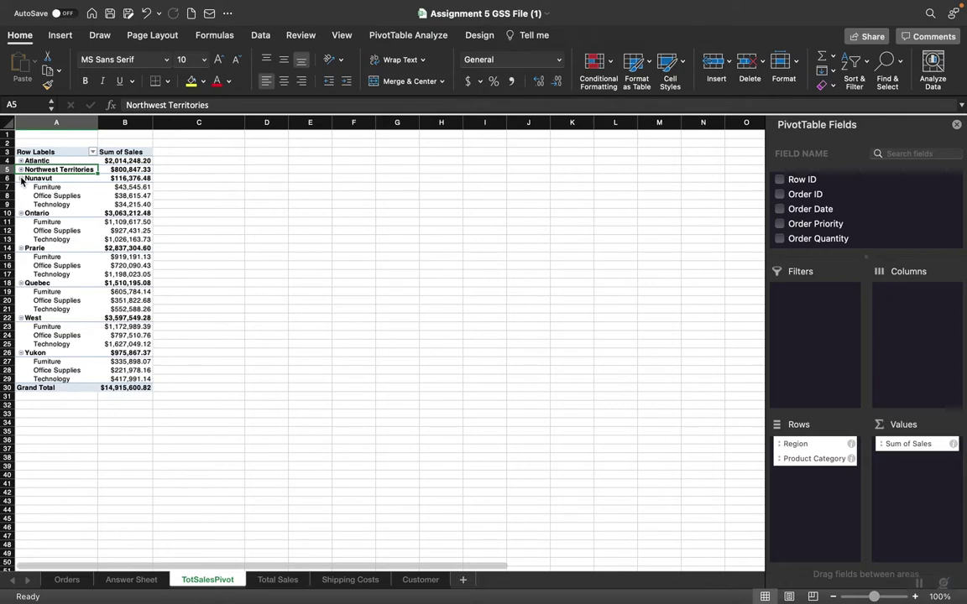
pyautogui.click(21, 178)
pyautogui.click(20, 186)
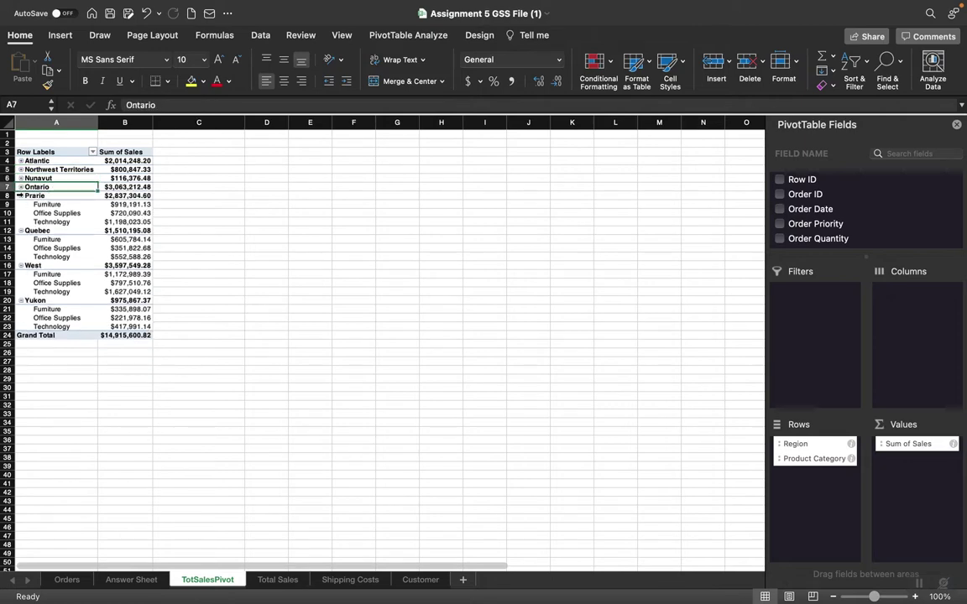
pyautogui.click(20, 195)
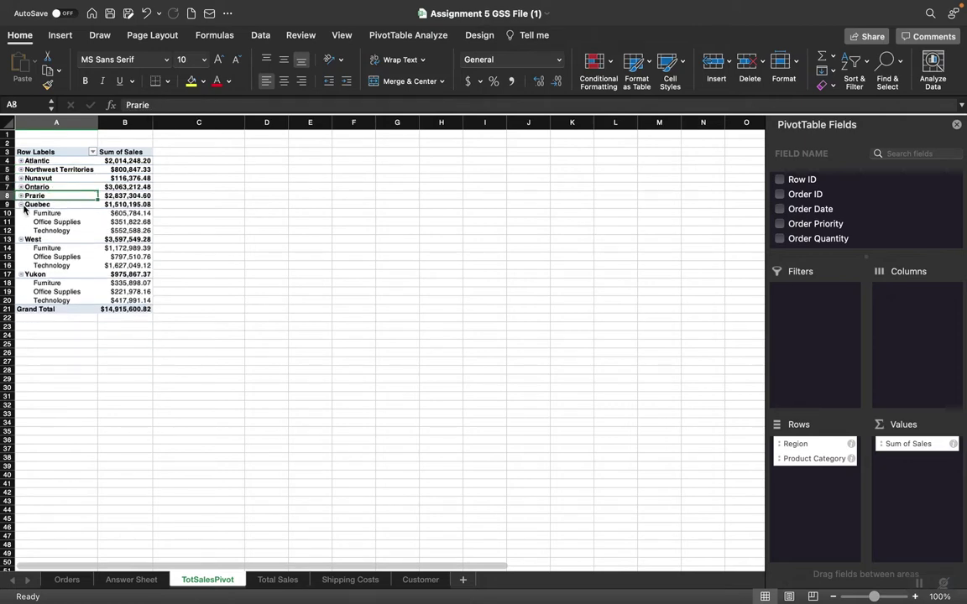
pyautogui.click(21, 204)
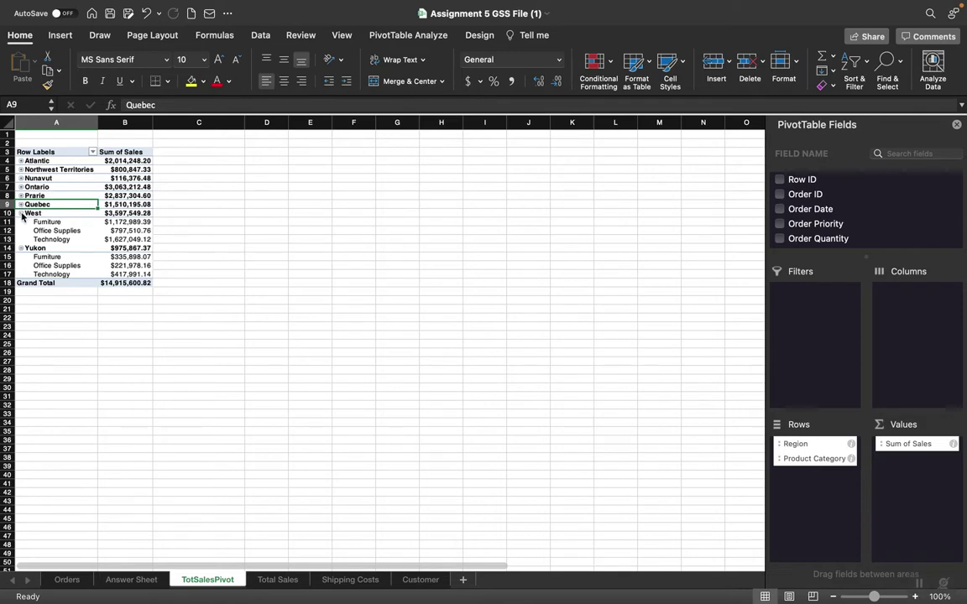
pyautogui.click(21, 213)
pyautogui.click(21, 222)
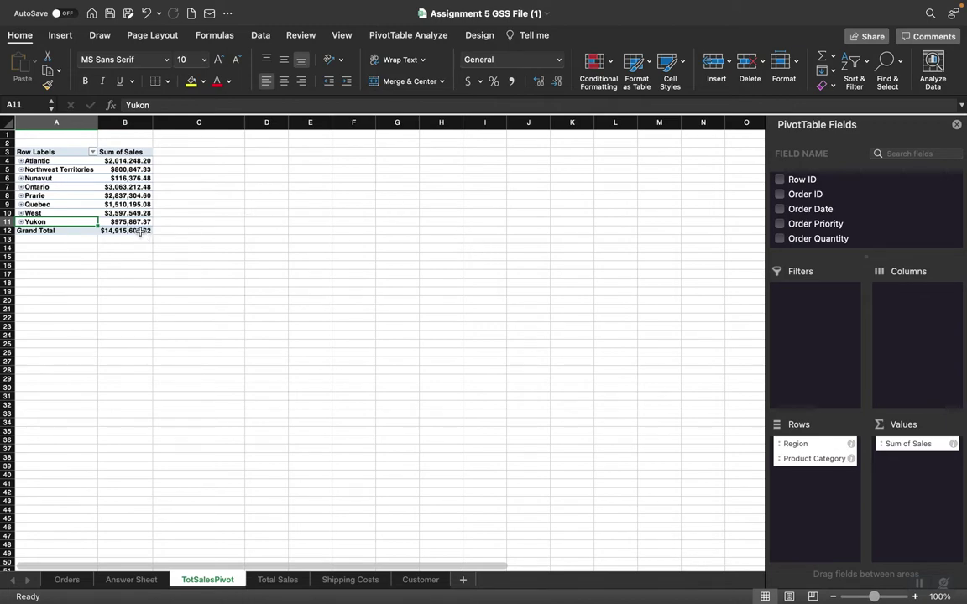
# Step: Sort the regional Sum of Sales values in B4:B12 from largest to smallest, rechecking the Total Sales questions in Word before sorting
pyautogui.click(130, 160)
pyautogui.moveTo(131, 160); pyautogui.dragTo(136, 229)
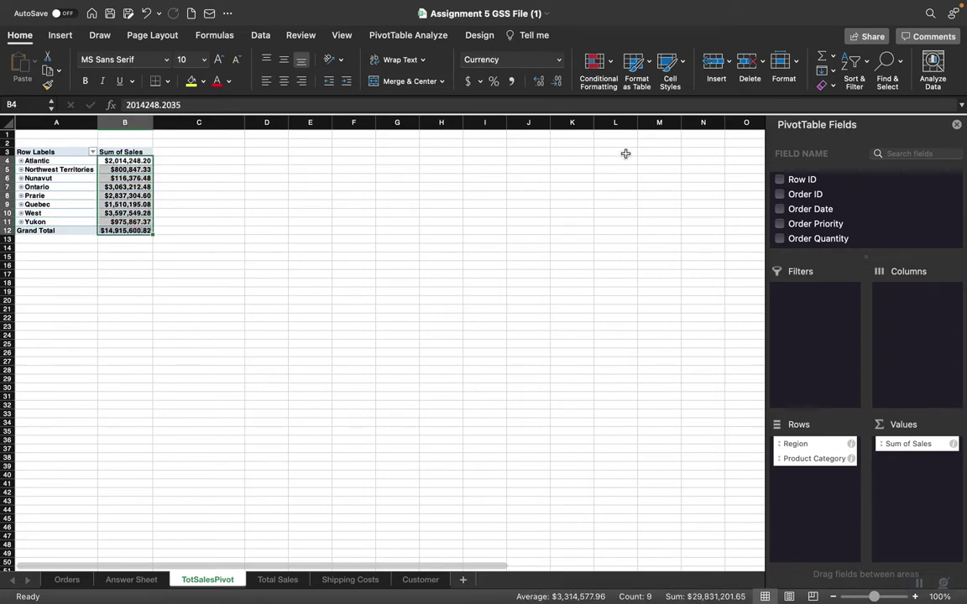
pyautogui.click(848, 72)
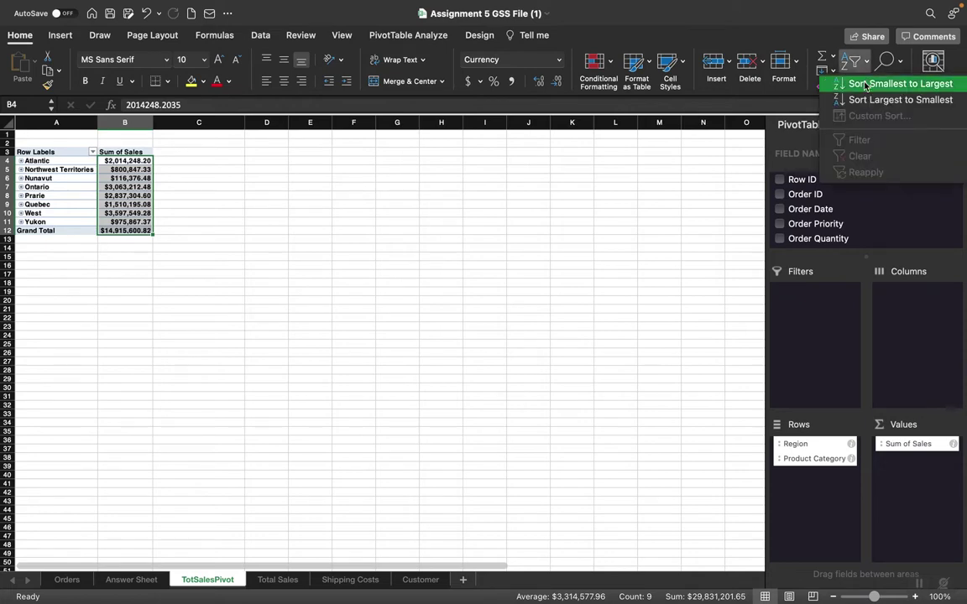
pyautogui.moveTo(864, 588)
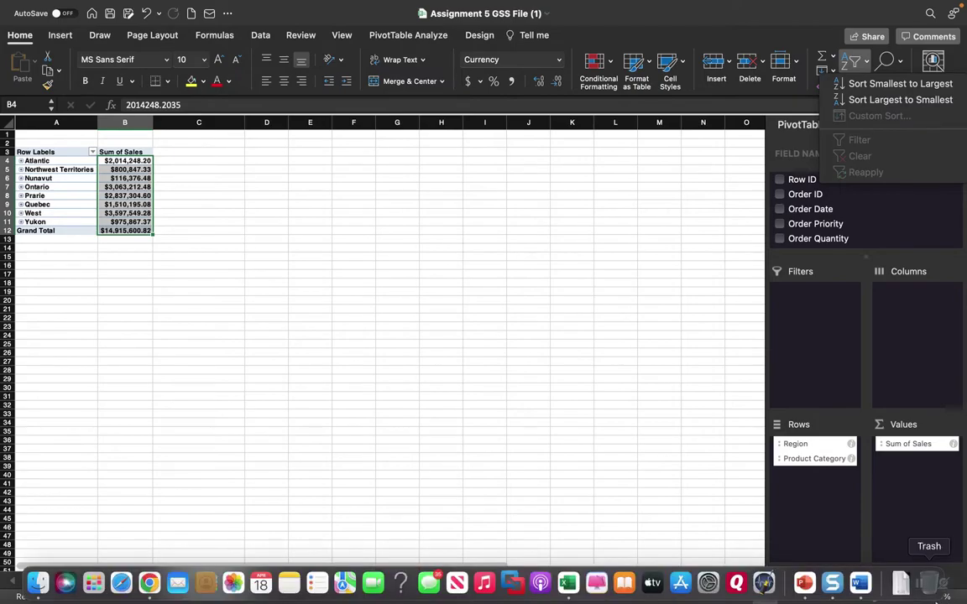
pyautogui.click(862, 583)
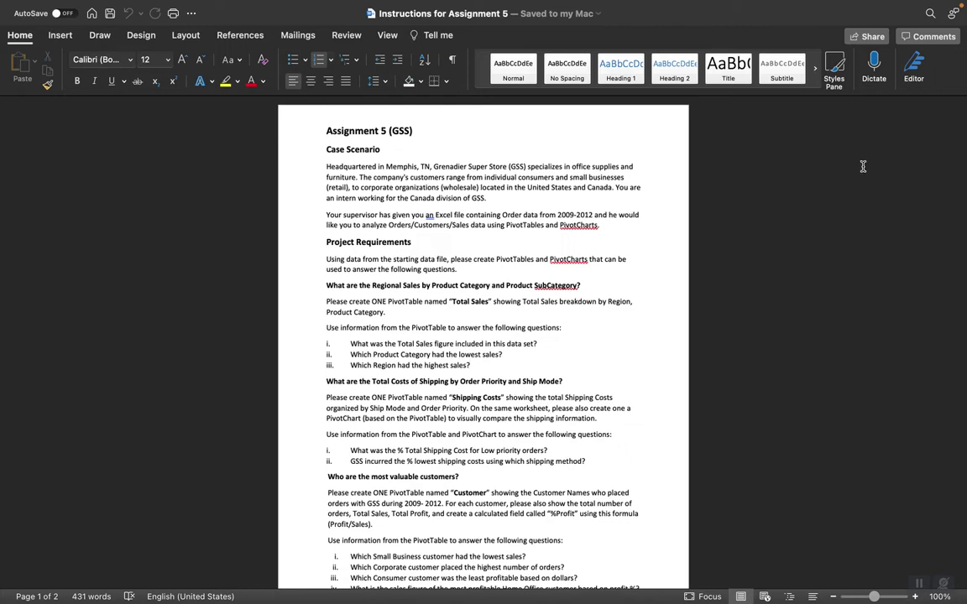
pyautogui.moveTo(585, 598)
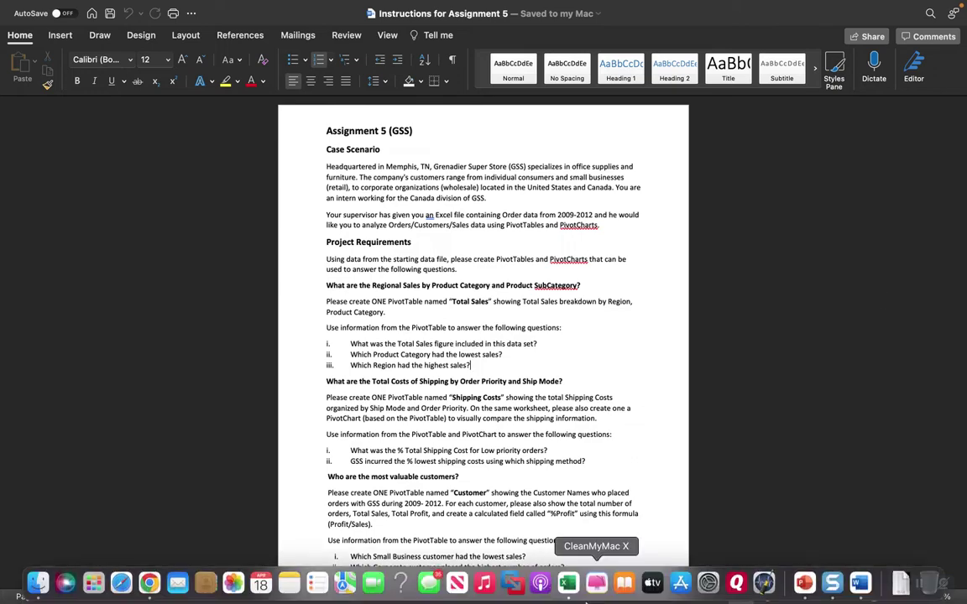
pyautogui.click(568, 580)
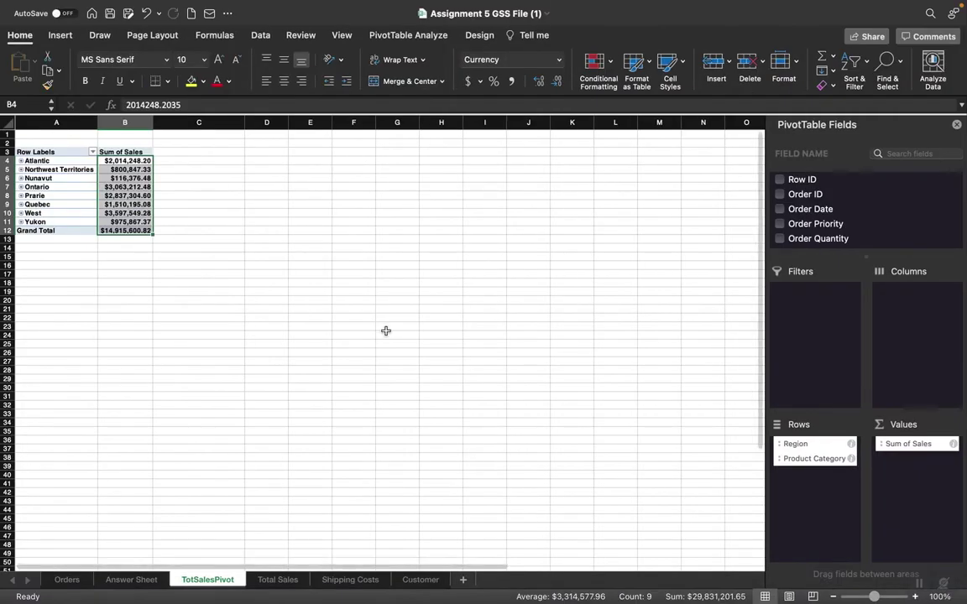
pyautogui.click(851, 68)
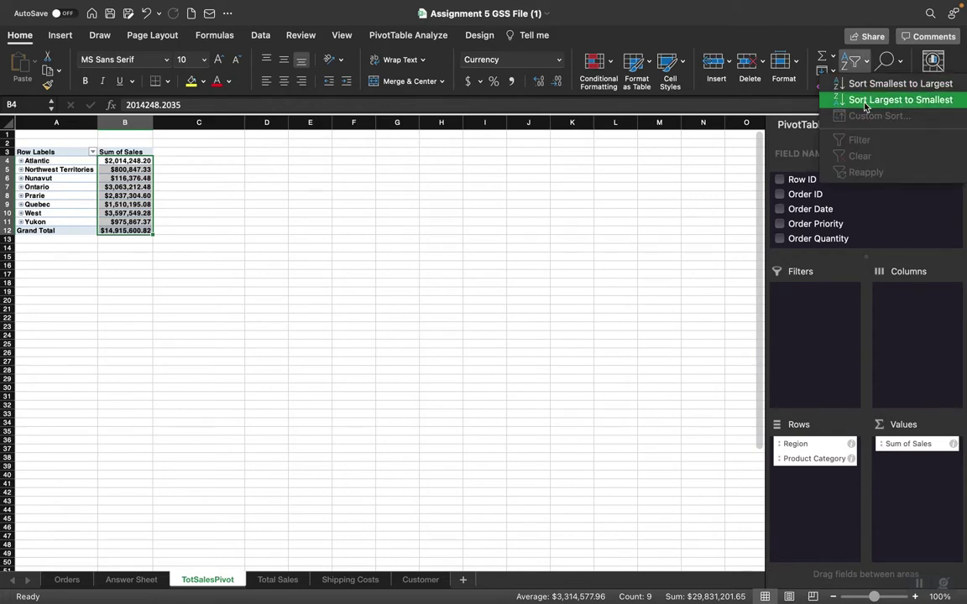
pyautogui.click(868, 101)
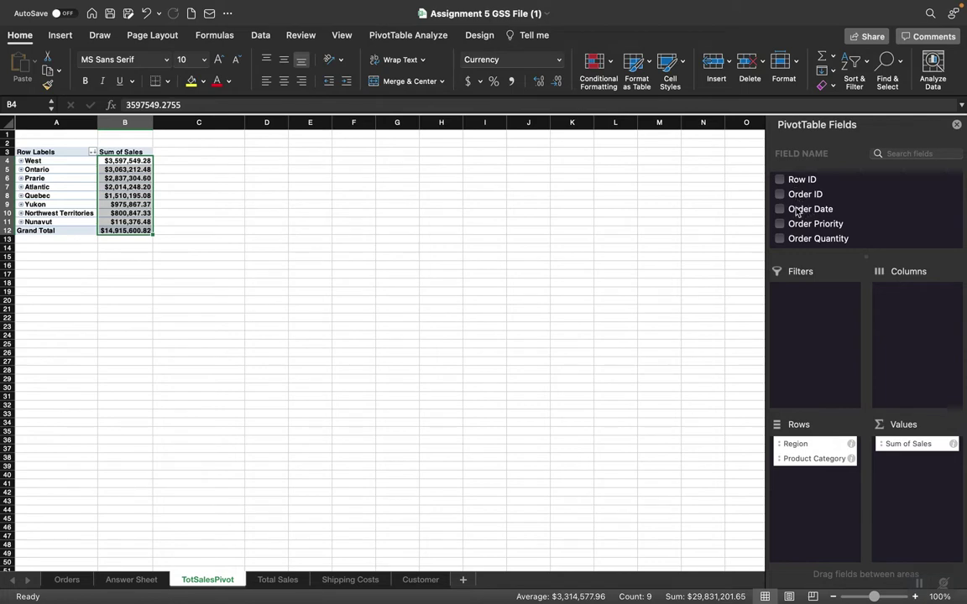
# Step: Add Order Date as the outermost PivotTable row field and collapse the Qtr1 to Qtr4 groups
pyautogui.moveTo(795, 212); pyautogui.dragTo(813, 445)
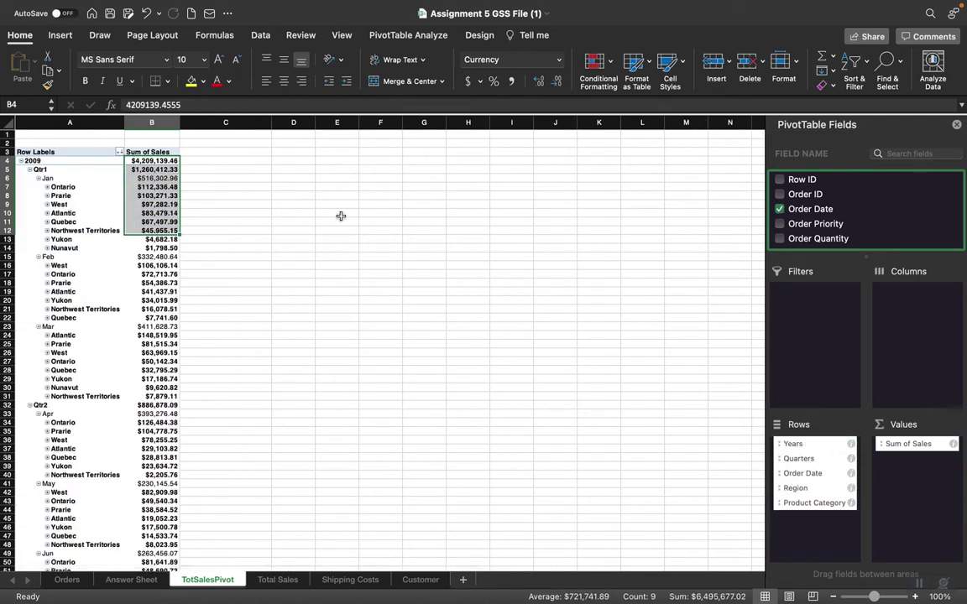
pyautogui.click(30, 171)
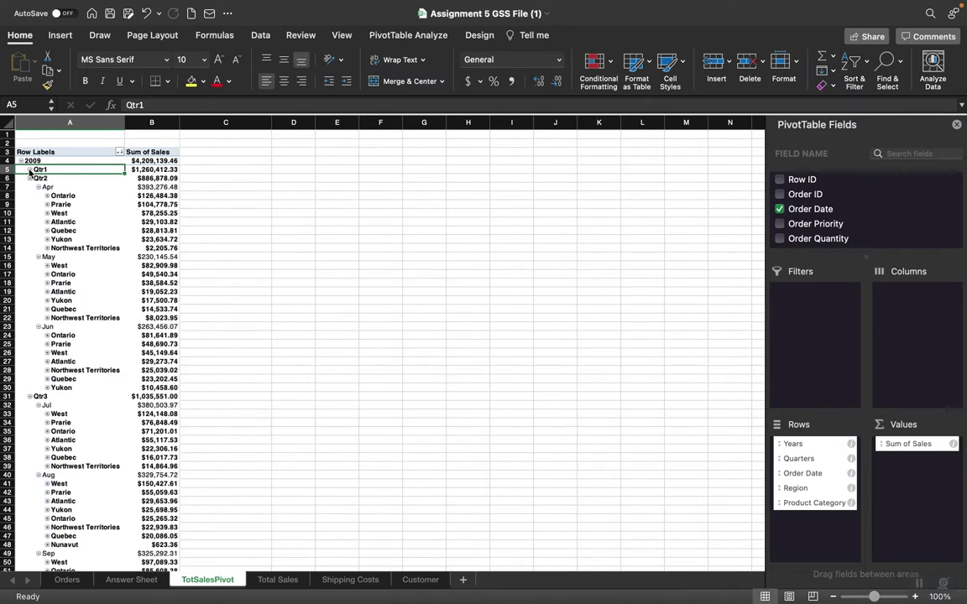
pyautogui.click(30, 179)
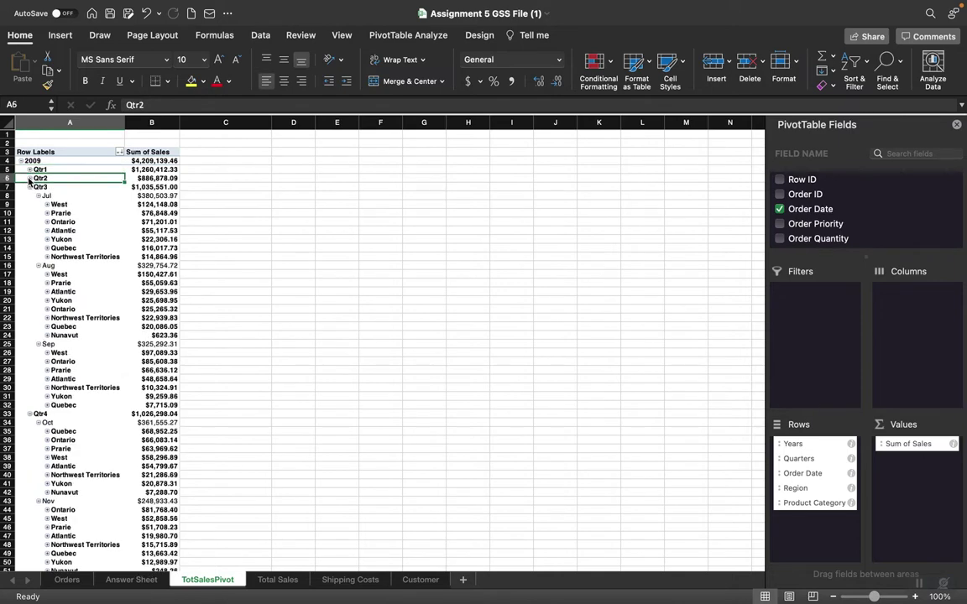
pyautogui.click(30, 187)
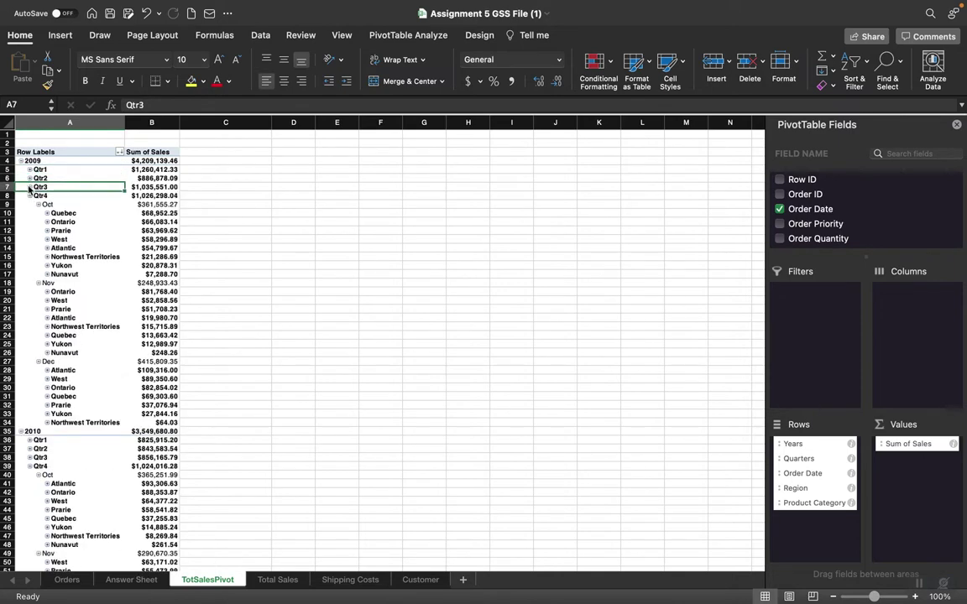
pyautogui.click(29, 195)
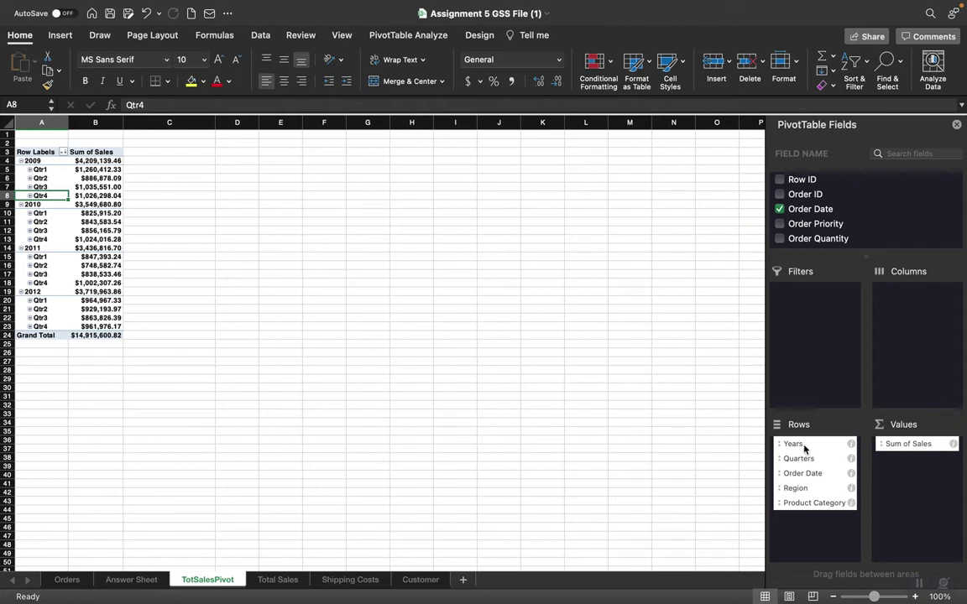
pyautogui.scroll(-1, 801, 460)
# Step: Read the Shipping Costs and Customer PivotTable requirements in the Word instructions, then return to the Excel workbook
pyautogui.moveTo(849, 588)
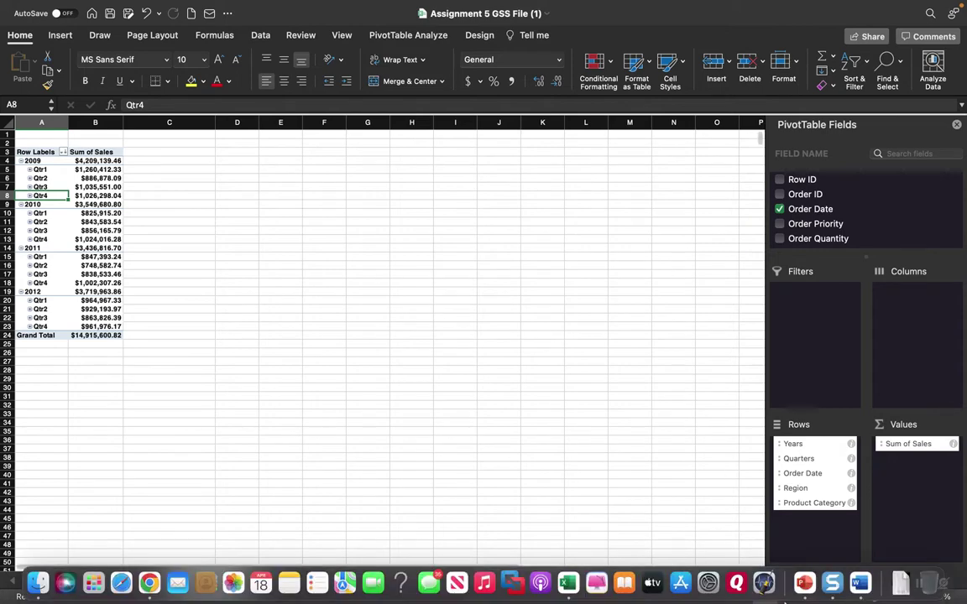
pyautogui.click(856, 579)
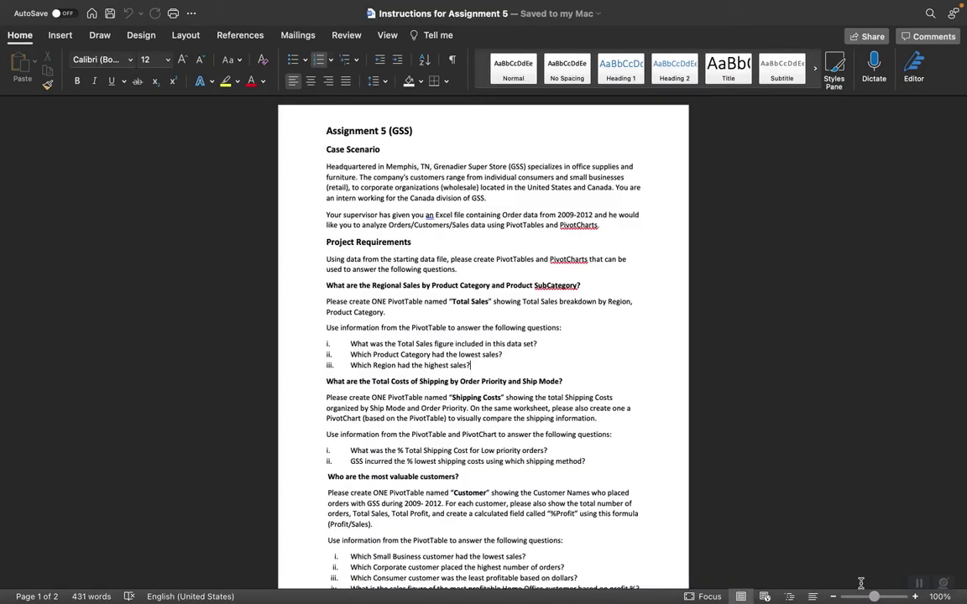
pyautogui.scroll(-5, 722, 482)
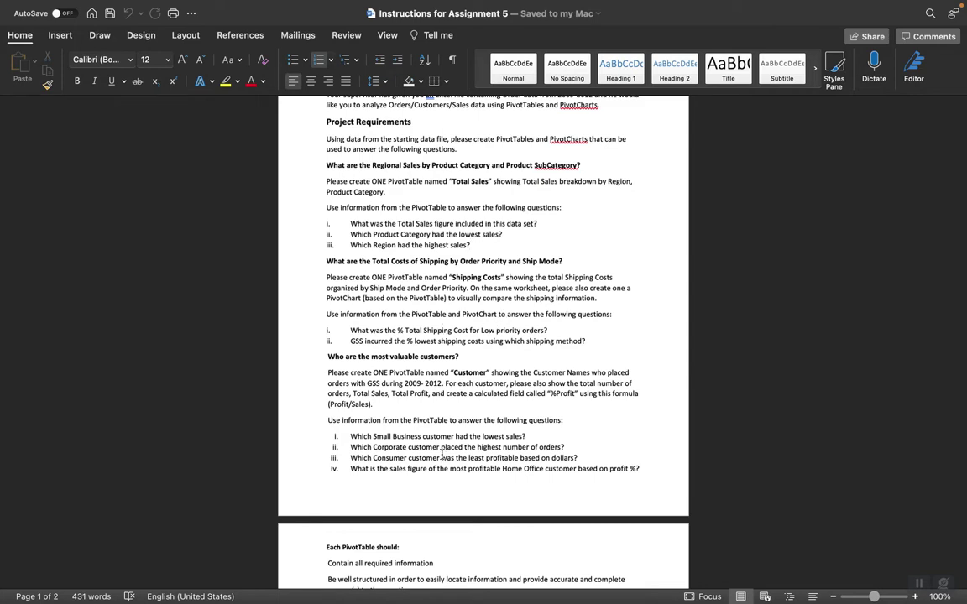
pyautogui.moveTo(560, 601)
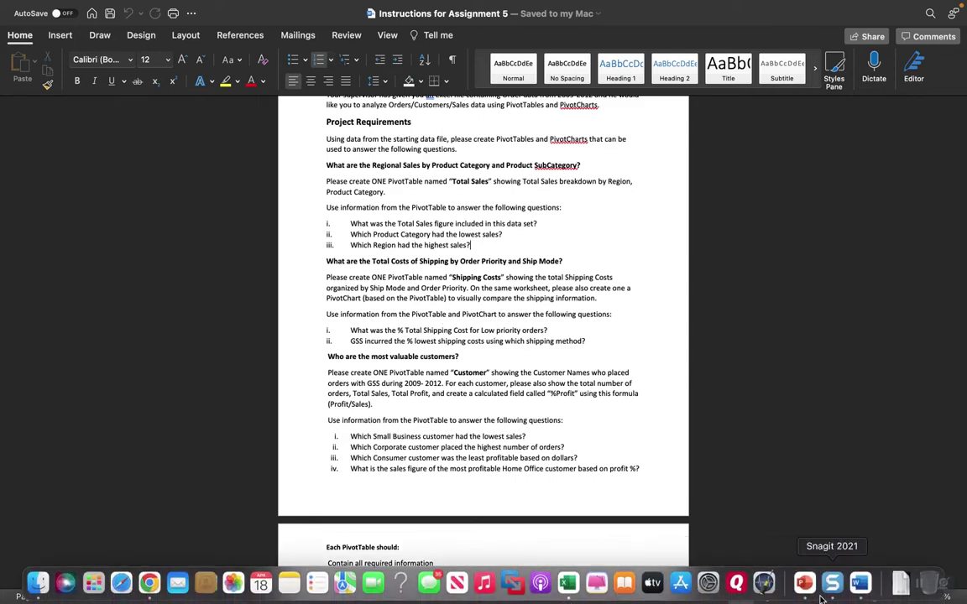
pyautogui.click(571, 587)
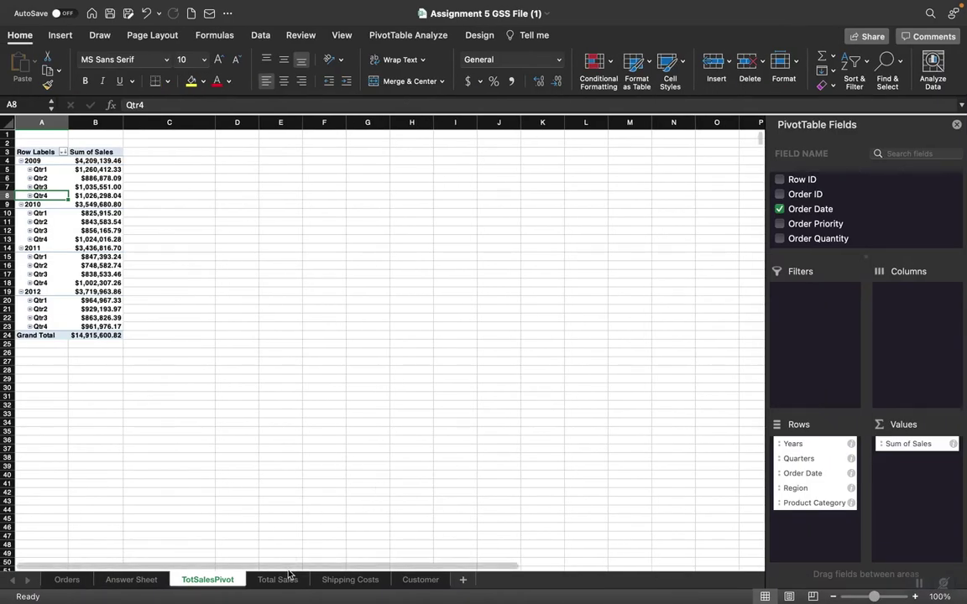
# Step: Insert a PivotTable on a new worksheet from the ShipCost table on the Shipping Costs sheet
pyautogui.click(353, 579)
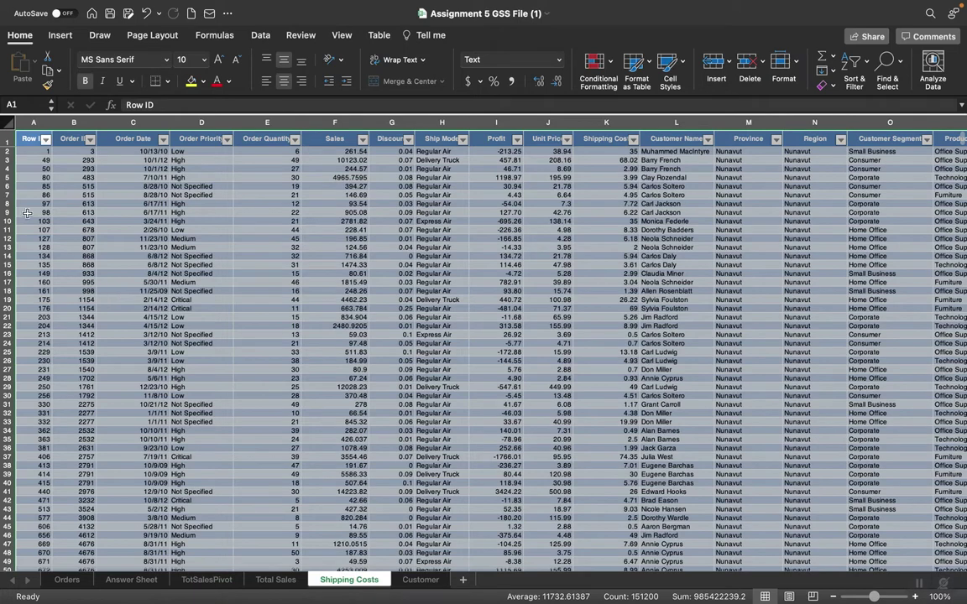
pyautogui.click(61, 36)
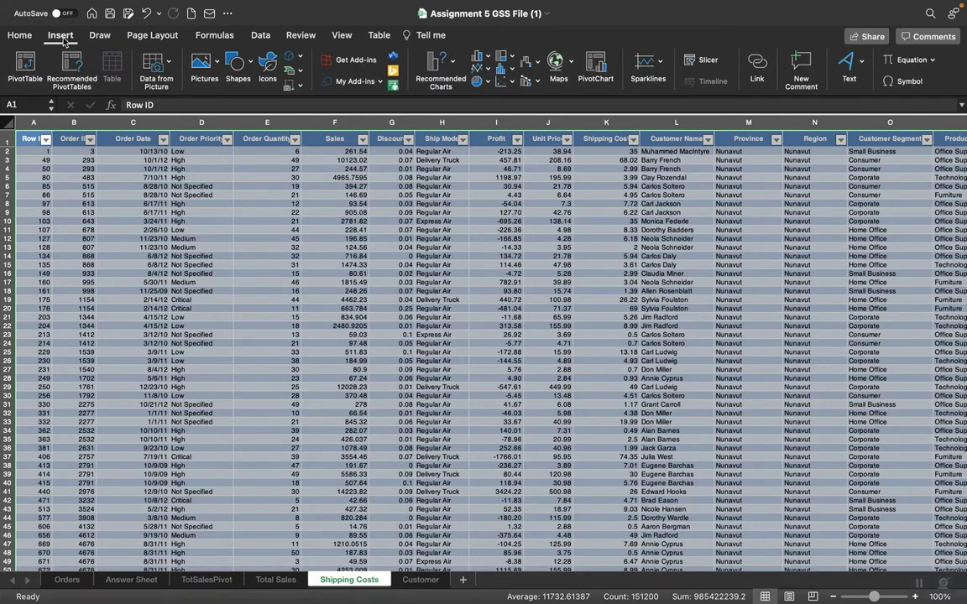
pyautogui.click(25, 66)
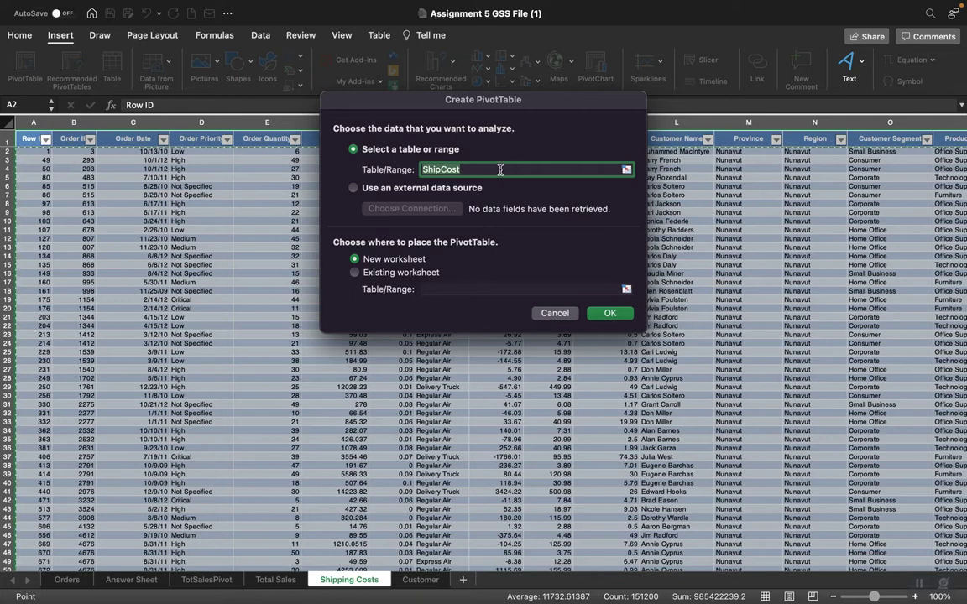
pyautogui.click(610, 314)
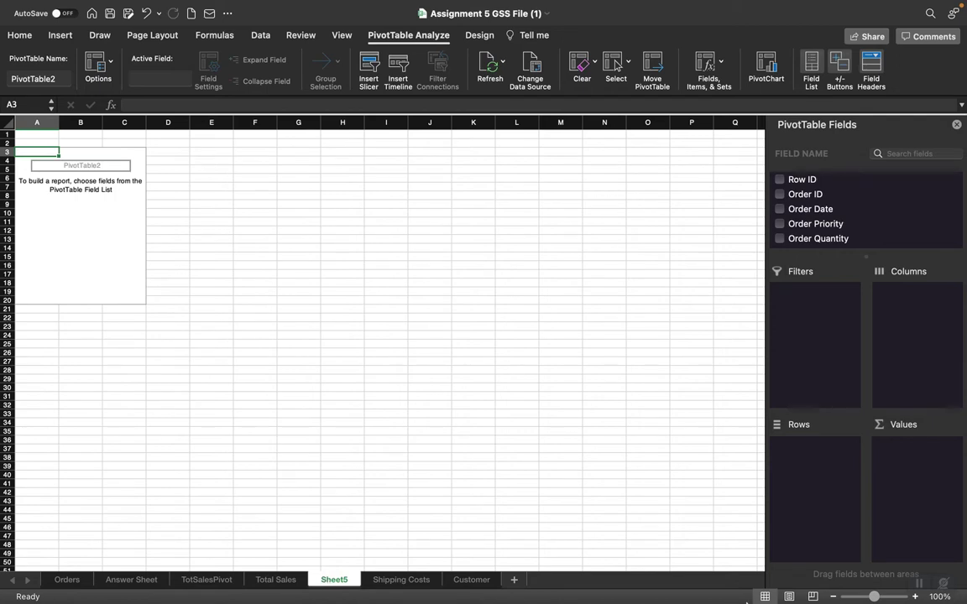
# Step: Check the Shipping Costs requirements in the Word instructions, return to Excel, and rename the new PivotTable sheet as ShipPivot
pyautogui.moveTo(760, 583)
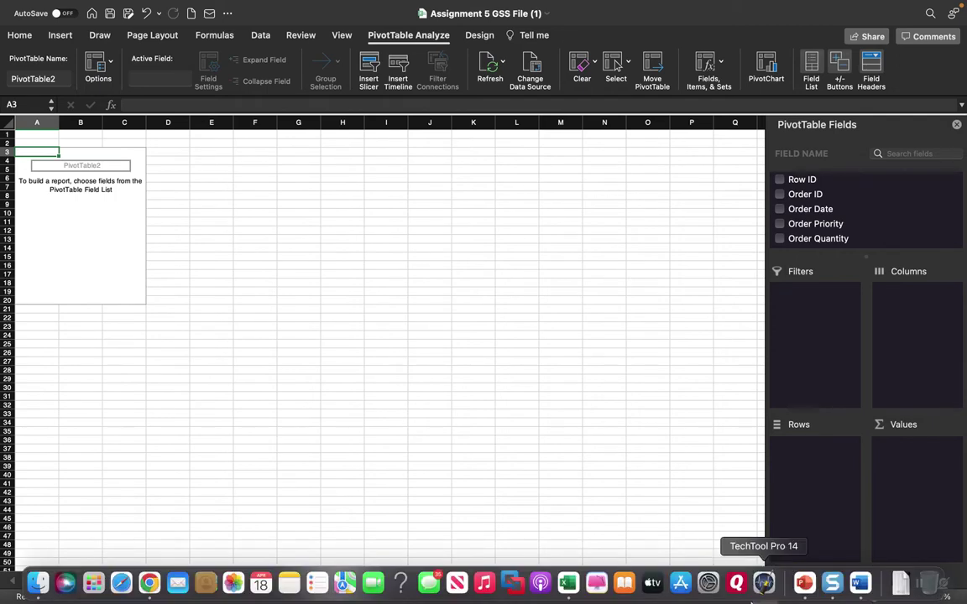
pyautogui.click(860, 583)
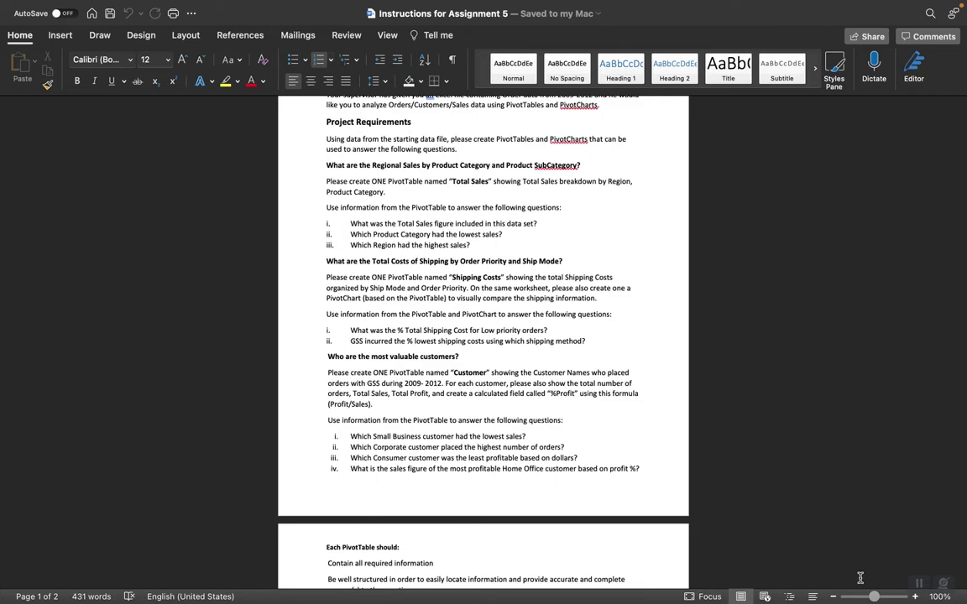
pyautogui.moveTo(149, 592)
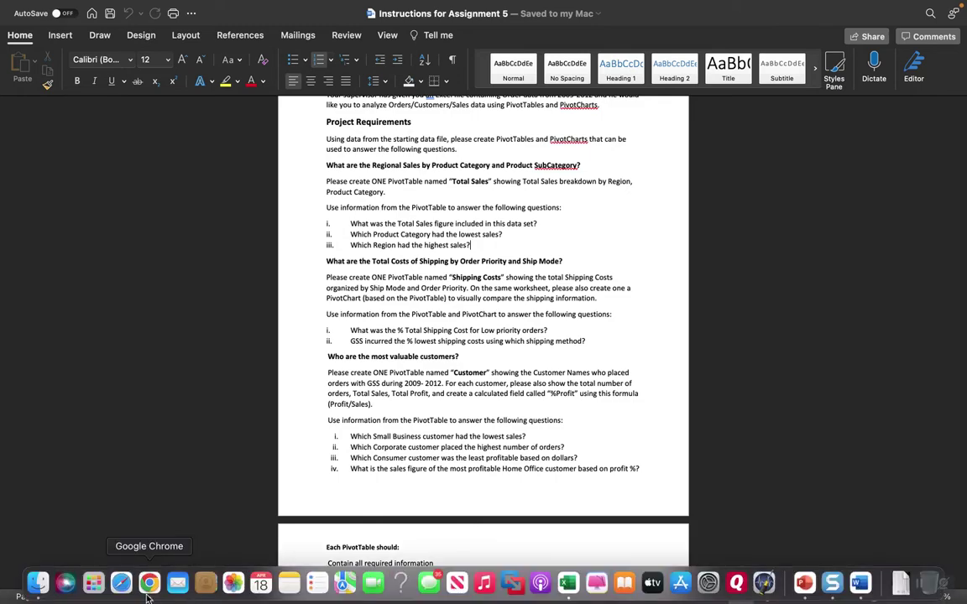
pyautogui.click(568, 584)
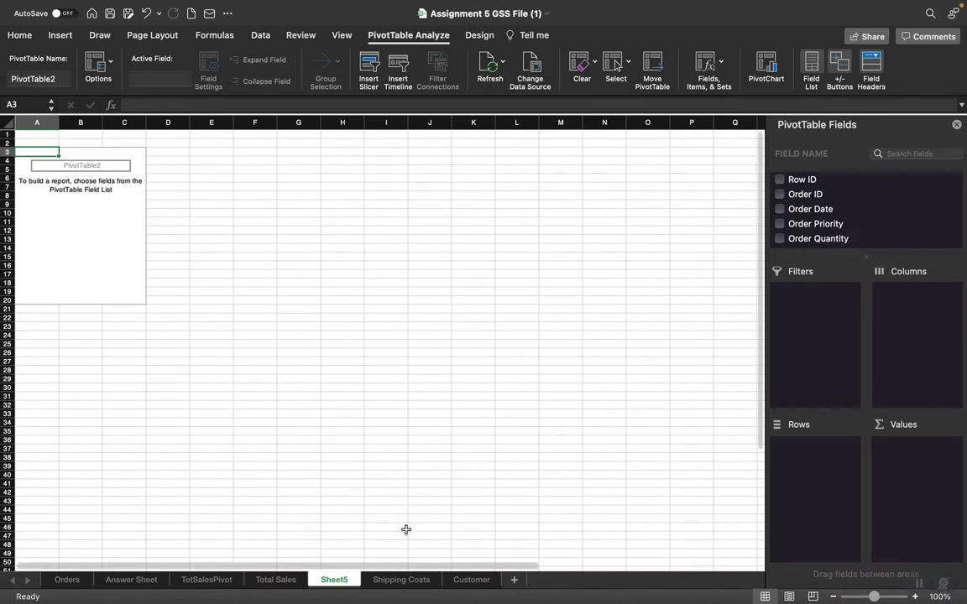
pyautogui.rightClick(333, 583)
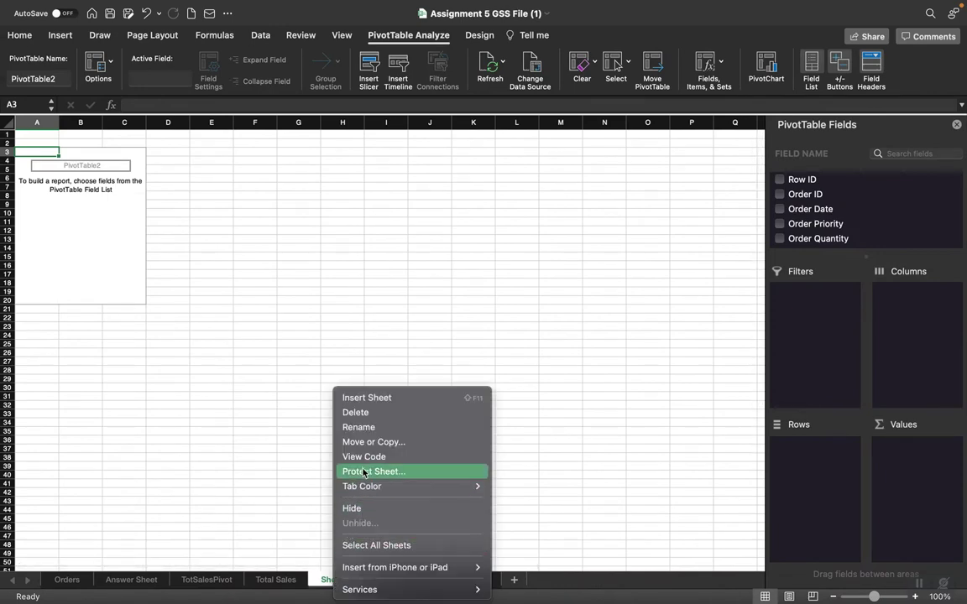
pyautogui.click(359, 428)
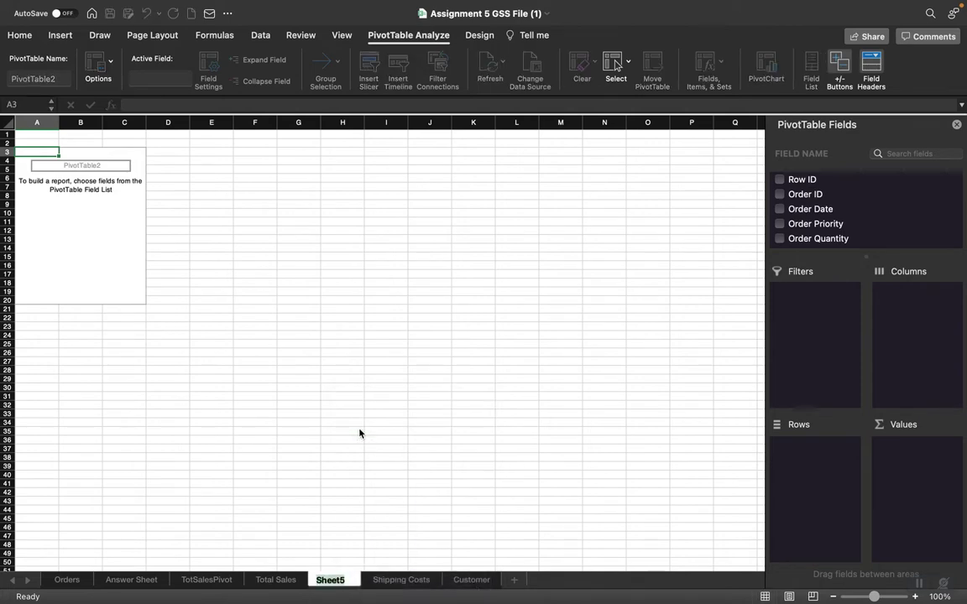
pyautogui.write('ShipPivot')
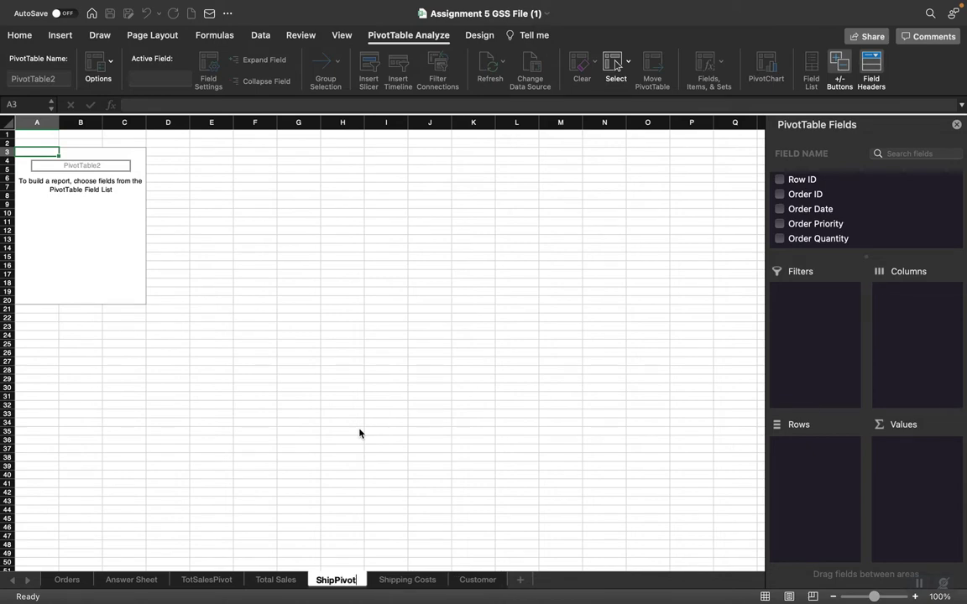
pyautogui.click(328, 468)
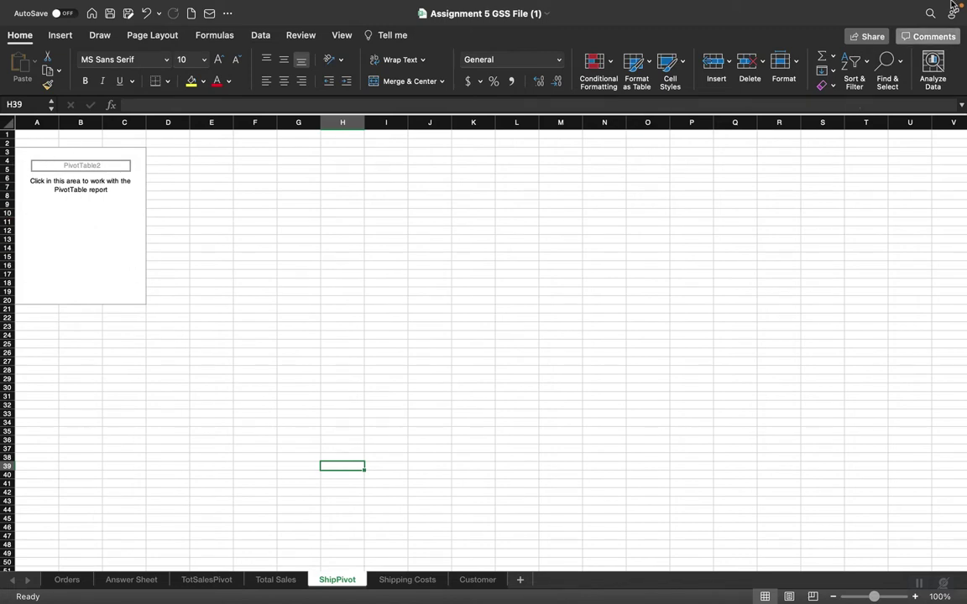
# Step: Show the empty PivotTable's field list, reread the Shipping Costs requirements in Word, and switch back to Excel
pyautogui.click(934, 67)
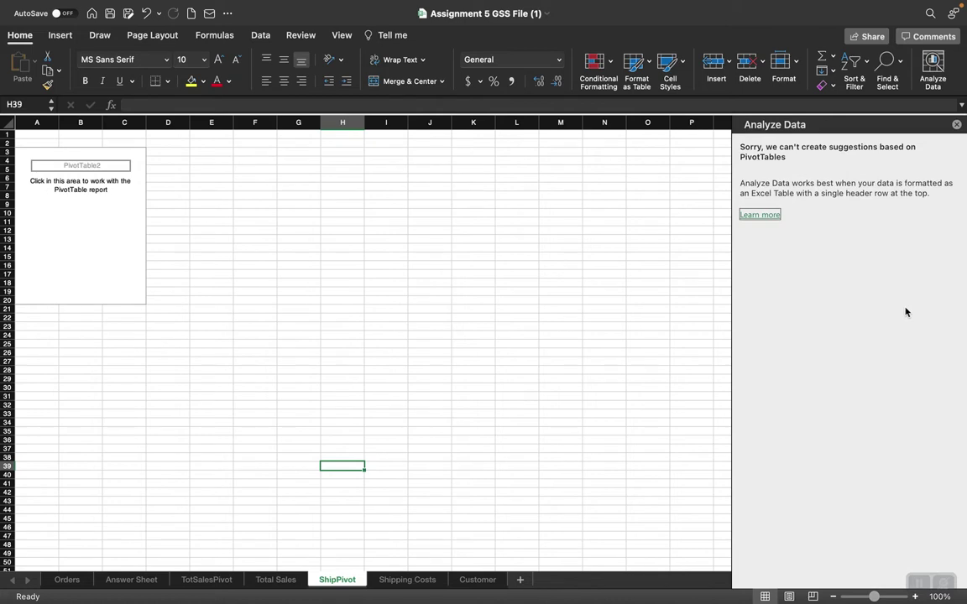
pyautogui.click(956, 124)
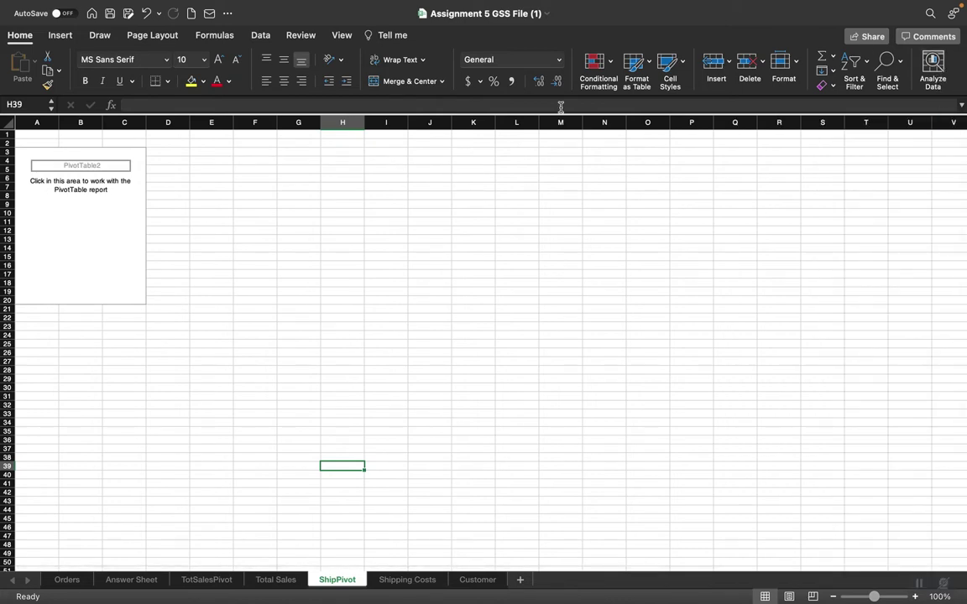
pyautogui.click(93, 244)
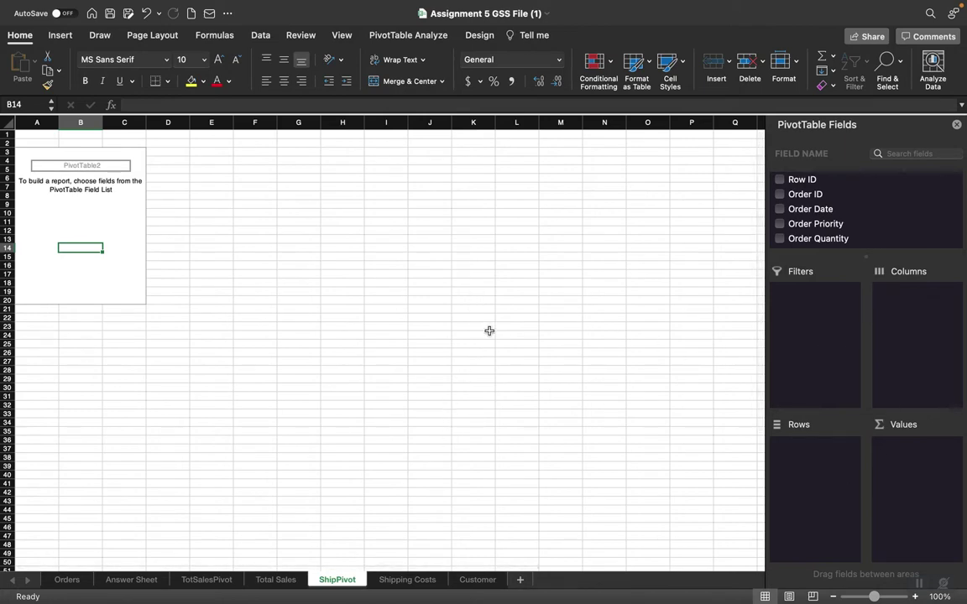
pyautogui.moveTo(684, 603)
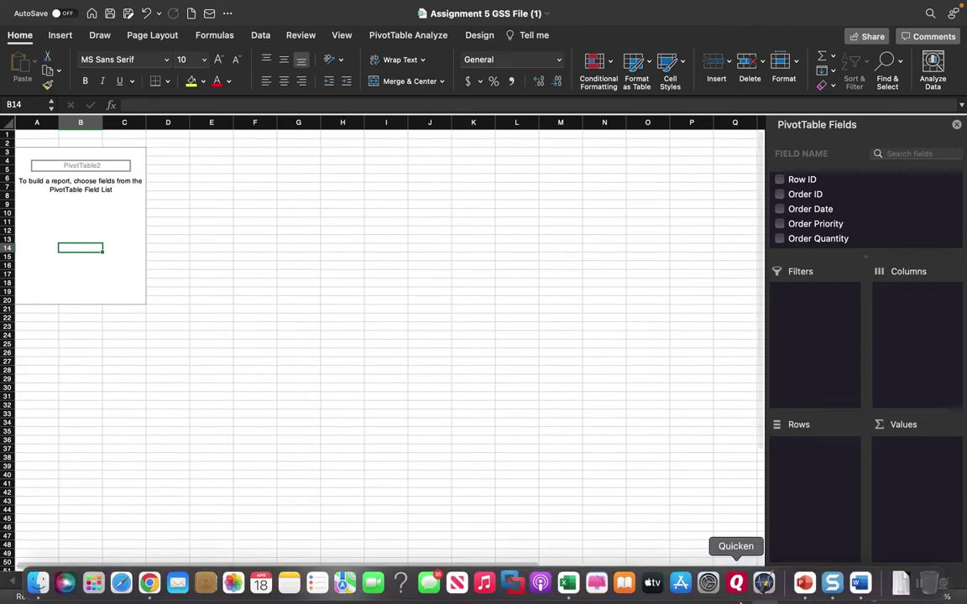
pyautogui.click(859, 583)
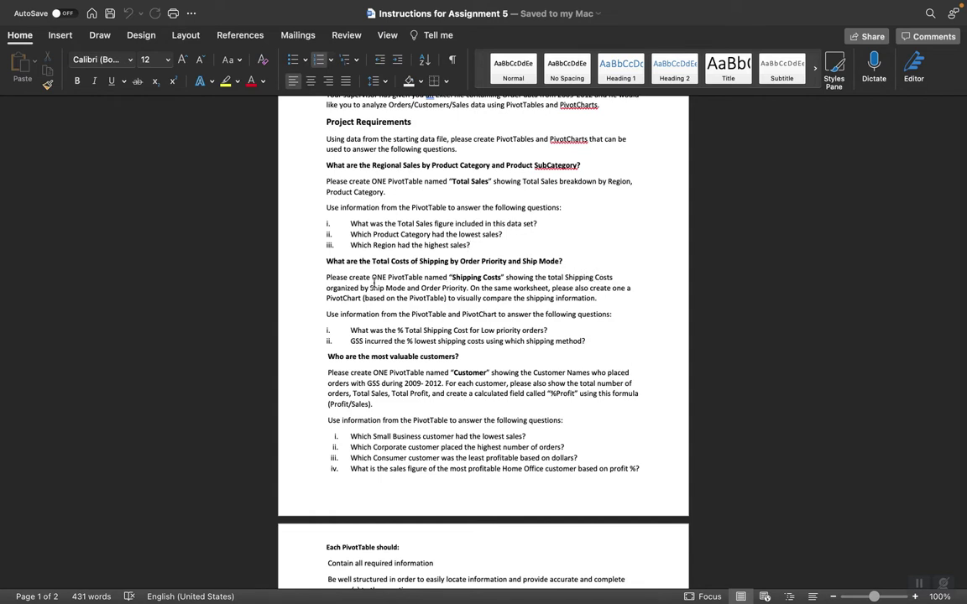
pyautogui.moveTo(849, 594)
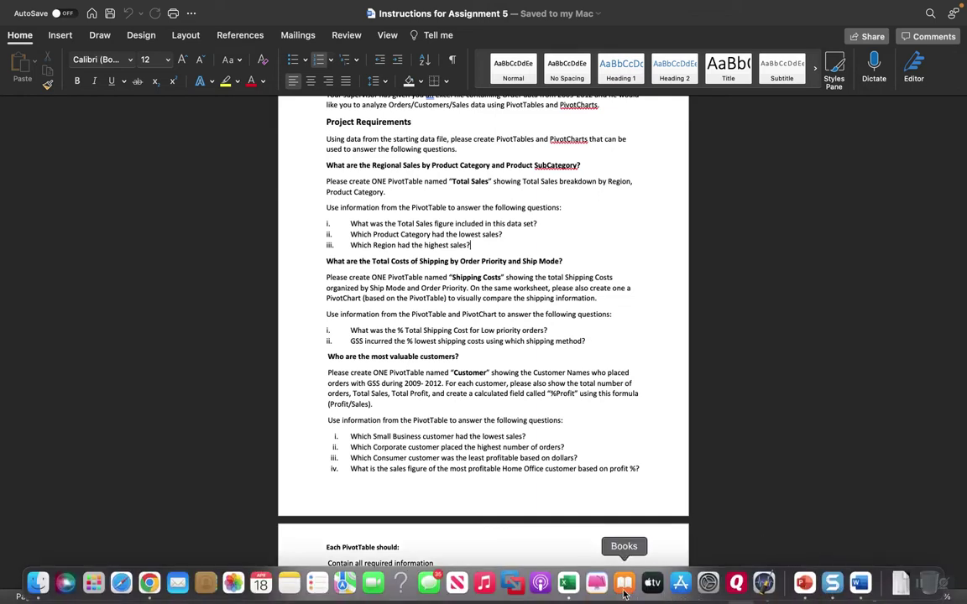
pyautogui.click(568, 582)
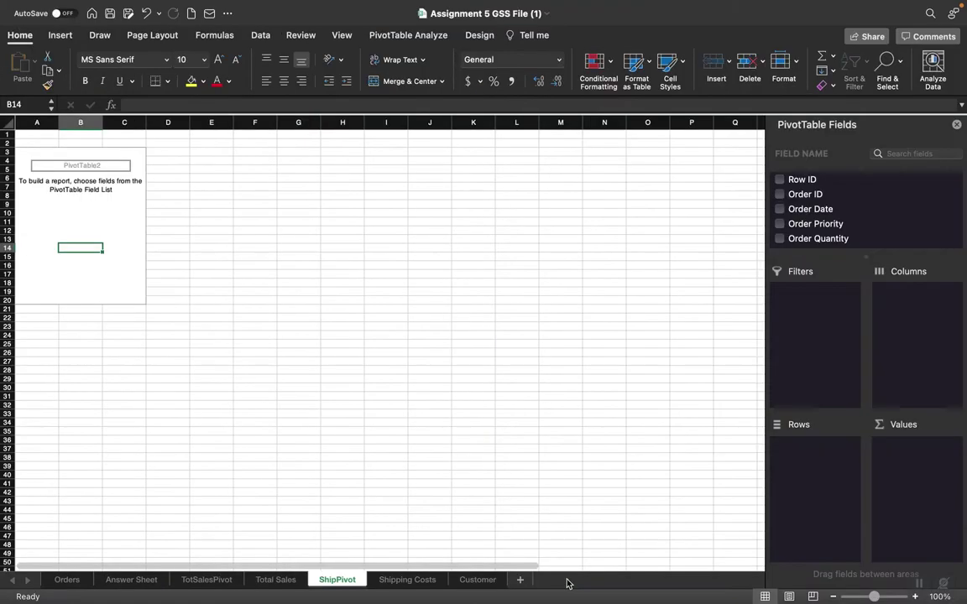
# Step: Add the Shipping Cost, Order Priority and Ship Mode fields to the empty PivotTable on the ShipPivot sheet
pyautogui.scroll(-5, 820, 214)
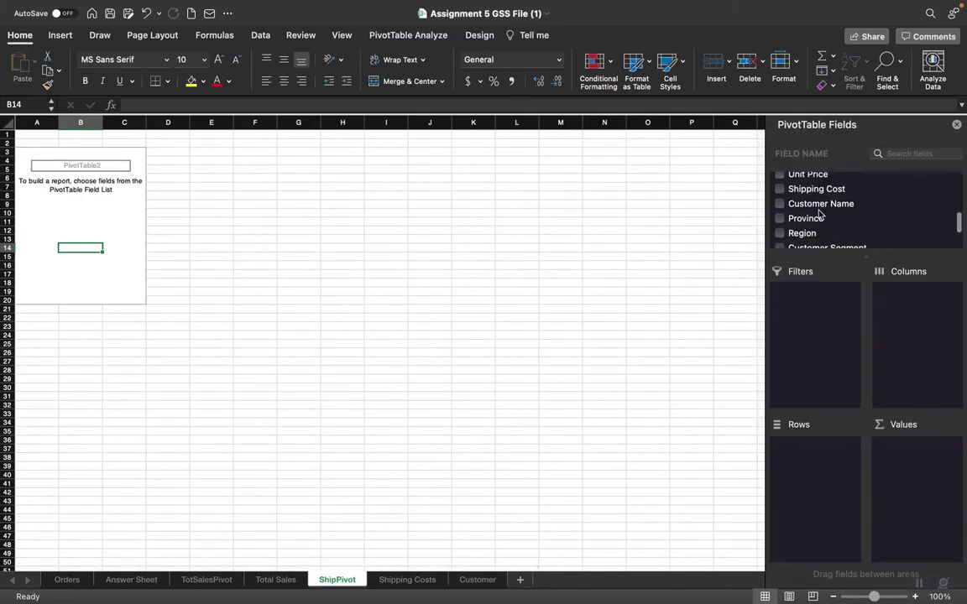
pyautogui.click(781, 192)
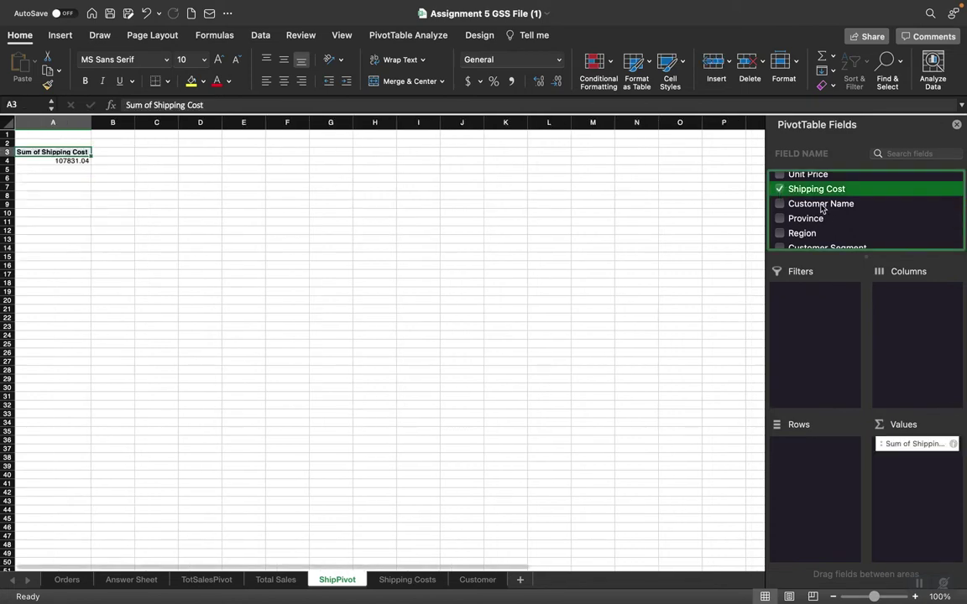
pyautogui.scroll(3, 829, 215)
pyautogui.scroll(3, 829, 214)
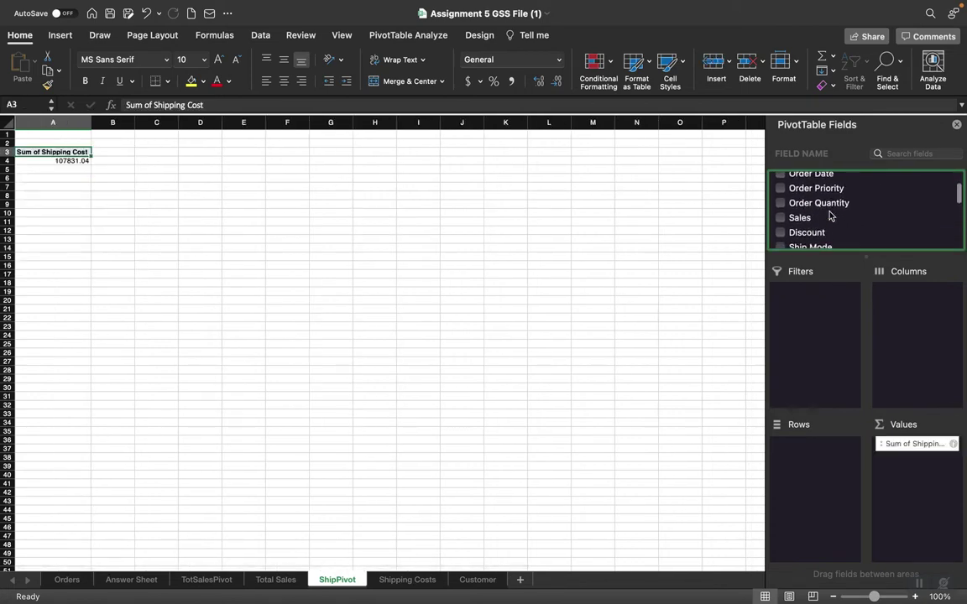
pyautogui.scroll(-1, 830, 217)
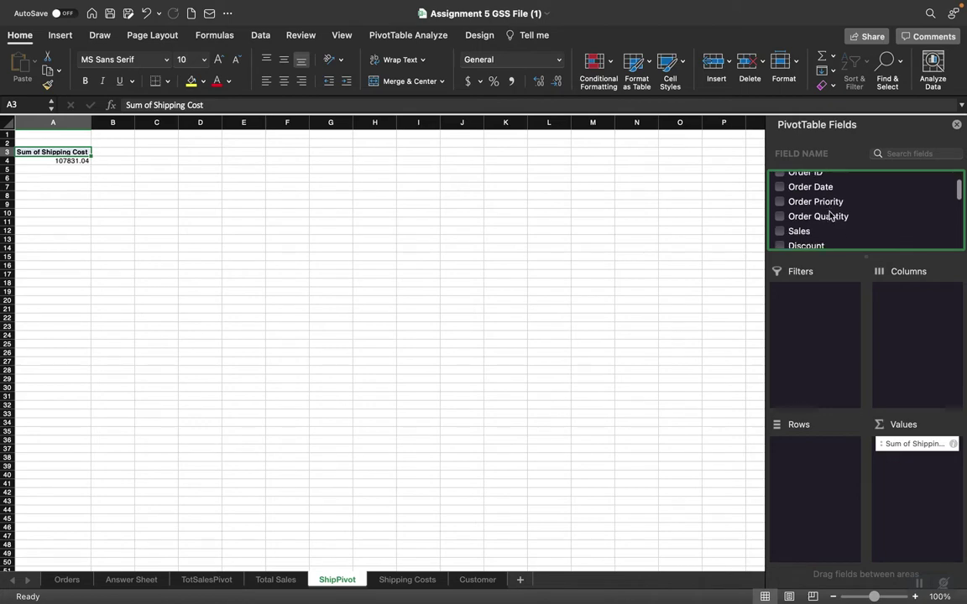
pyautogui.click(835, 202)
pyautogui.scroll(-4, 837, 222)
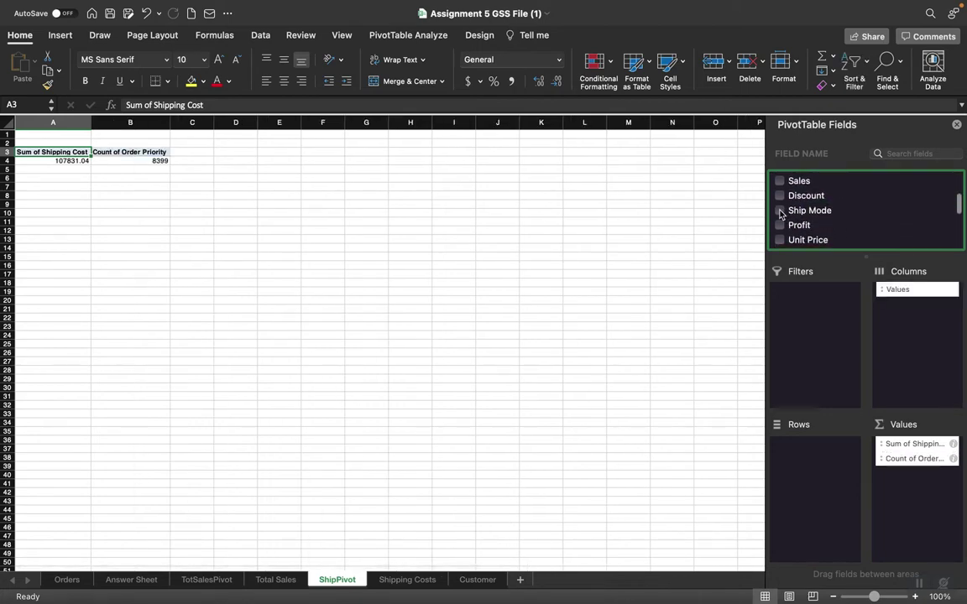
pyautogui.click(780, 212)
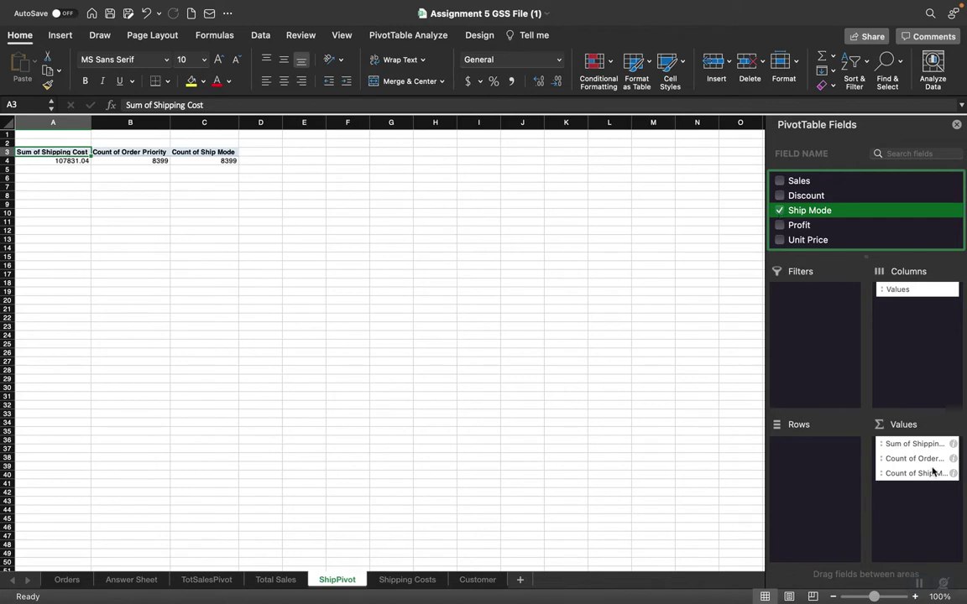
# Step: Move Order Priority and Ship Mode from the values to the rows, with Ship Mode as the outer row field
pyautogui.moveTo(895, 463); pyautogui.dragTo(818, 464)
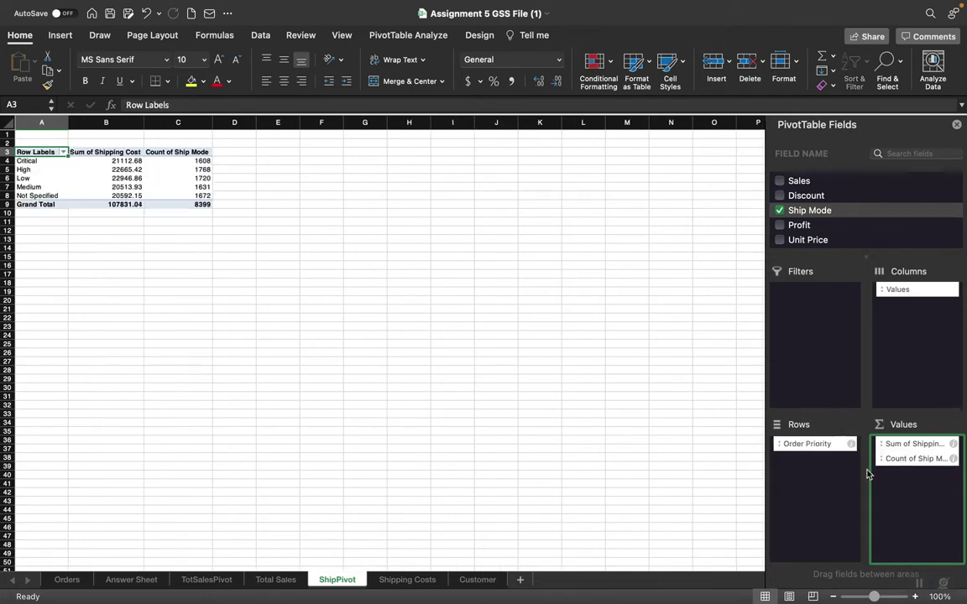
pyautogui.moveTo(907, 461); pyautogui.dragTo(814, 470)
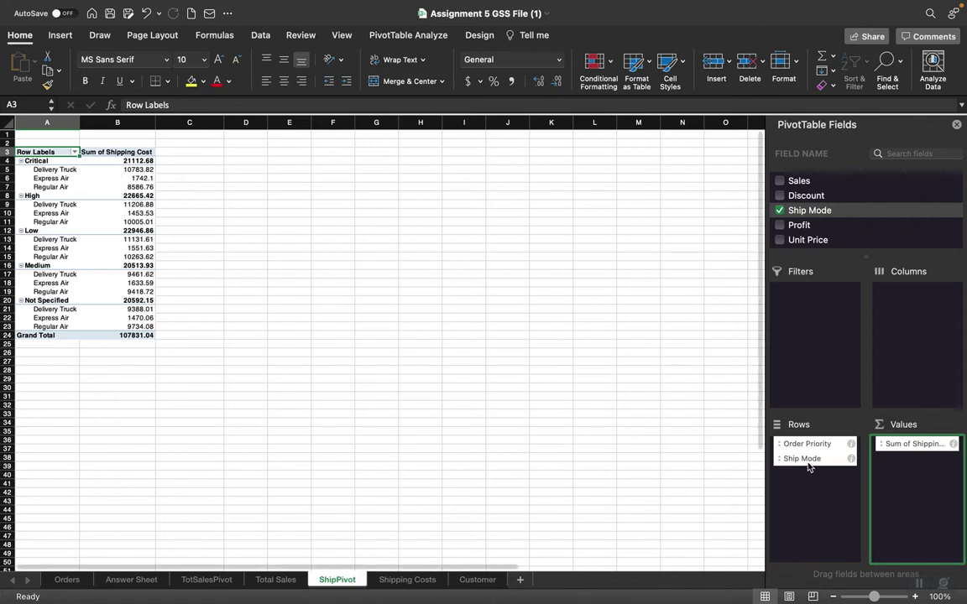
pyautogui.moveTo(793, 446); pyautogui.dragTo(809, 477)
pyautogui.moveTo(819, 491); pyautogui.dragTo(815, 481)
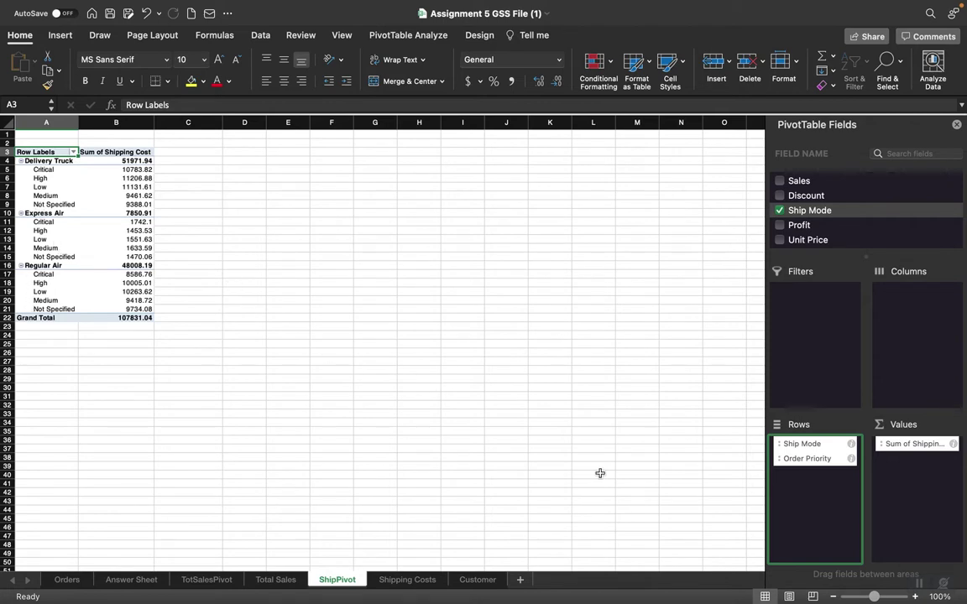
# Step: Recheck the shipping questions in Word, and in Excel make Order Priority the outer row field above Ship Mode
pyautogui.moveTo(927, 594)
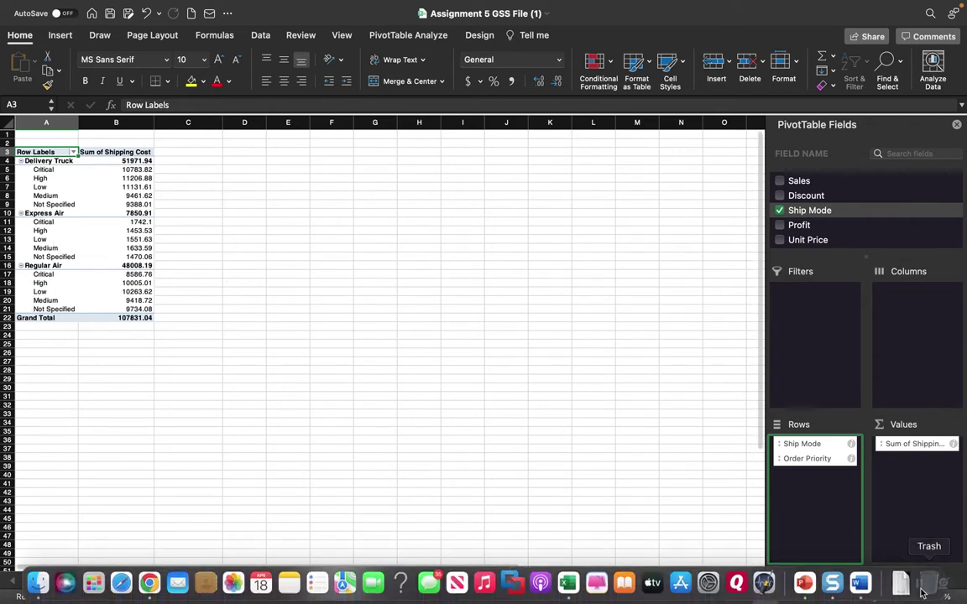
pyautogui.click(860, 582)
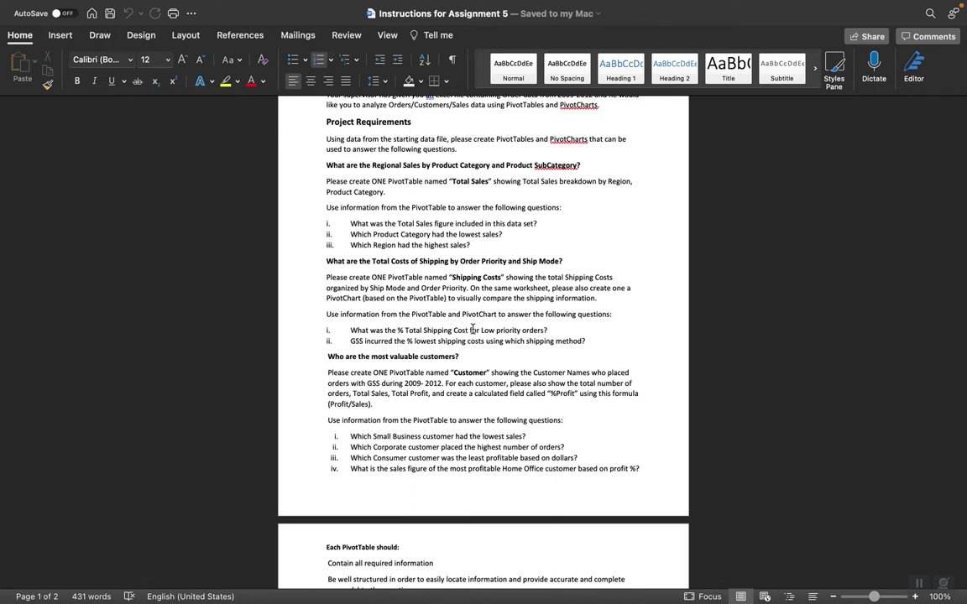
pyautogui.moveTo(801, 583)
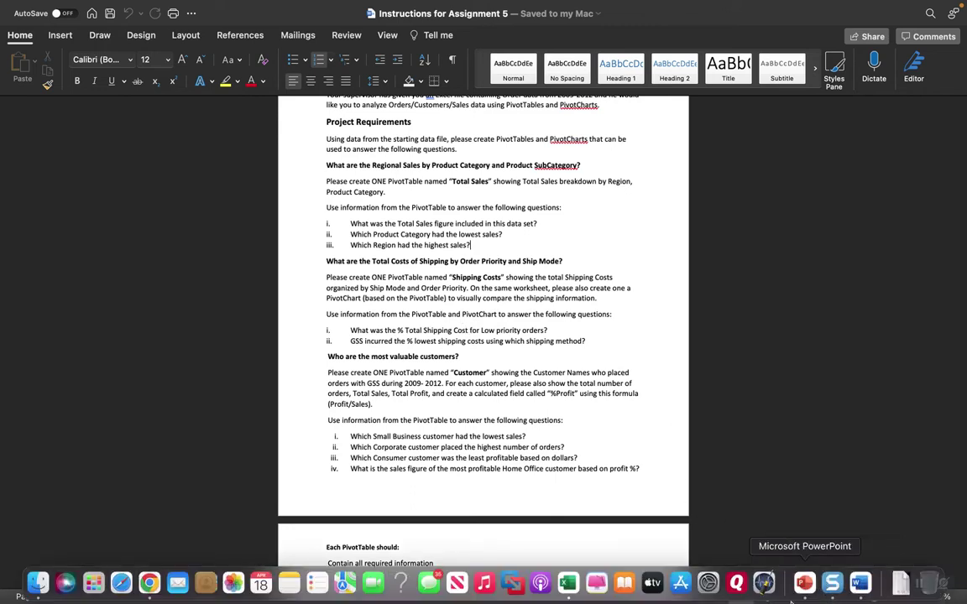
pyautogui.click(568, 582)
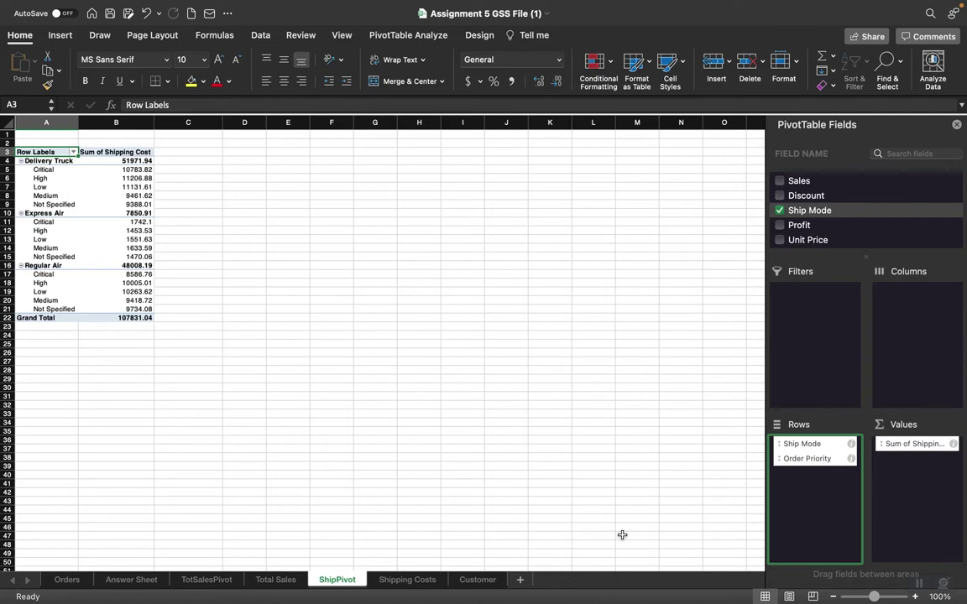
pyautogui.moveTo(794, 459); pyautogui.dragTo(814, 442)
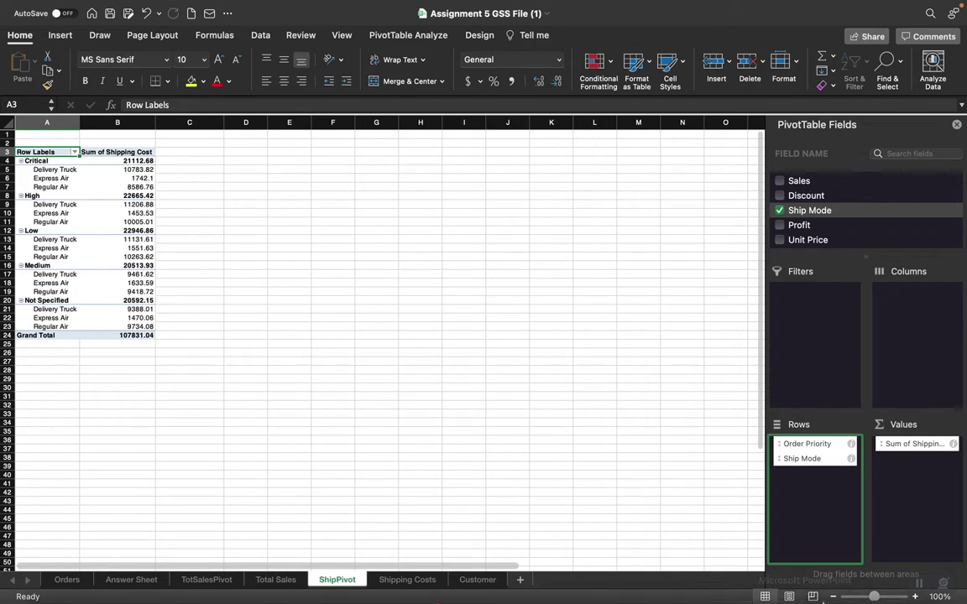
# Step: Reread the Shipping Costs requirements and questions in the Word instructions, and switch back to the Excel workbook
pyautogui.click(860, 584)
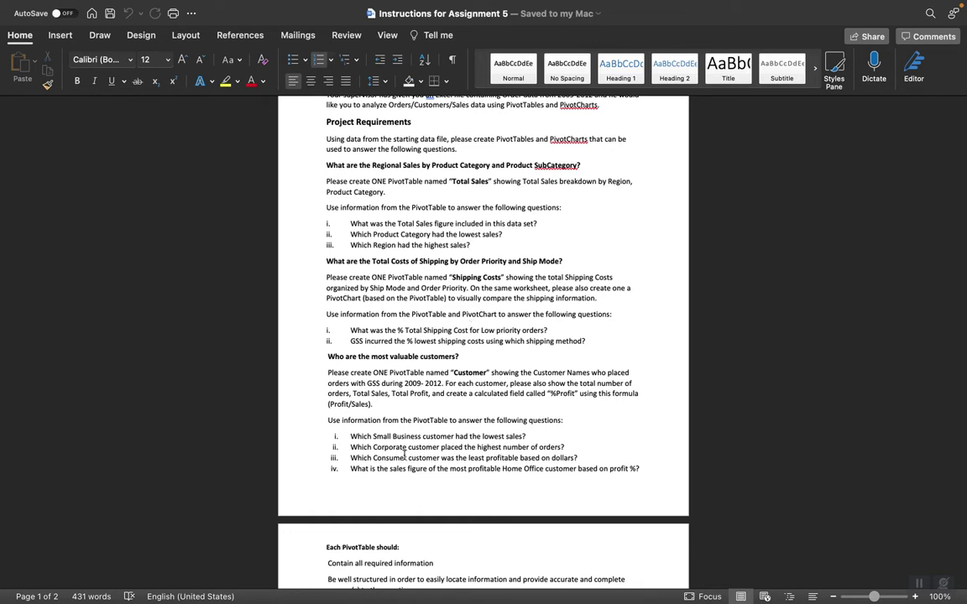
pyautogui.click(400, 331)
pyautogui.write('%')
pyautogui.moveTo(709, 587)
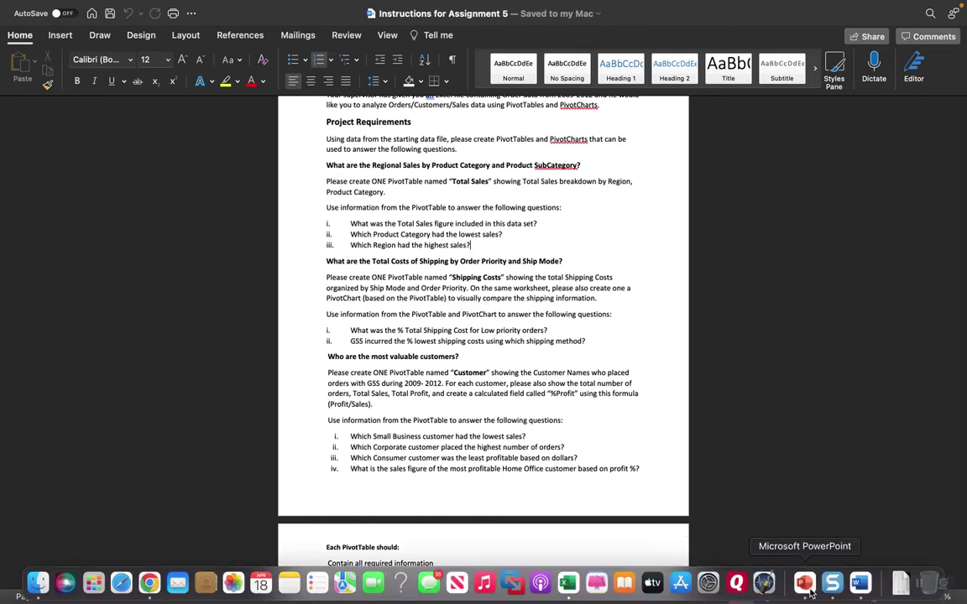
pyautogui.click(568, 584)
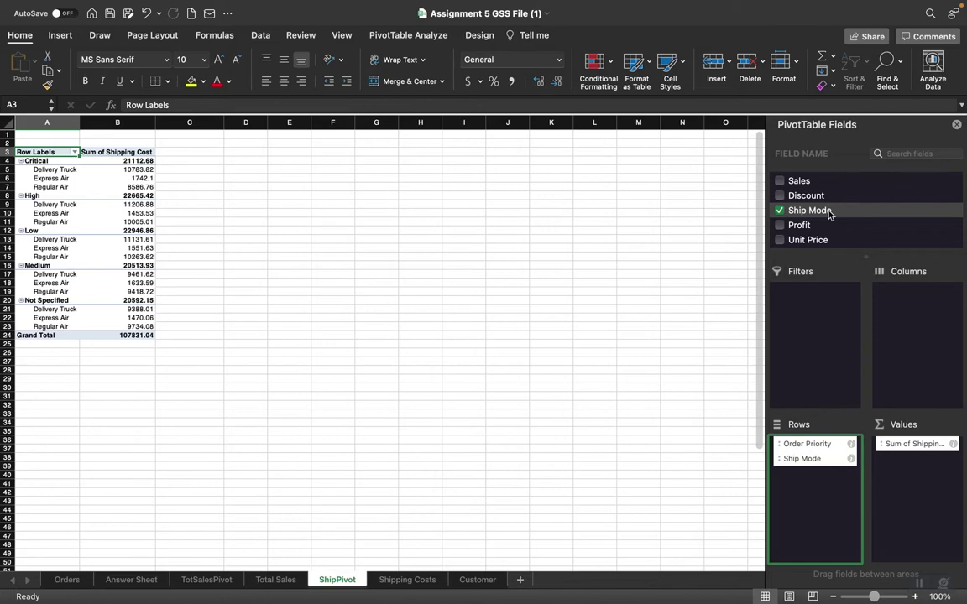
# Step: Look through the PivotTable's available fields for another one relevant to the shipping cost questions
pyautogui.scroll(-2, 847, 224)
pyautogui.scroll(-3, 849, 225)
pyautogui.scroll(-2, 849, 225)
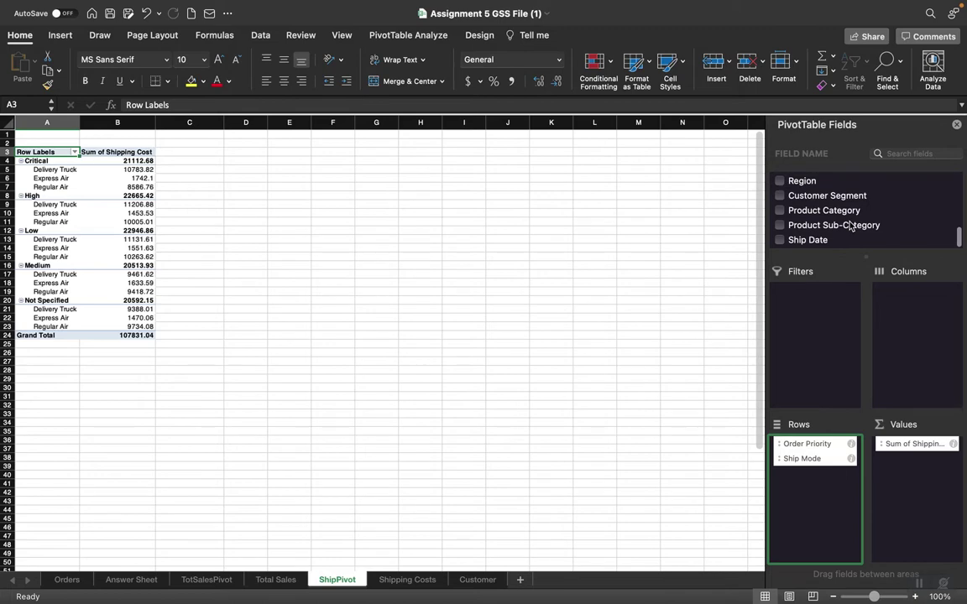
pyautogui.scroll(8, 850, 225)
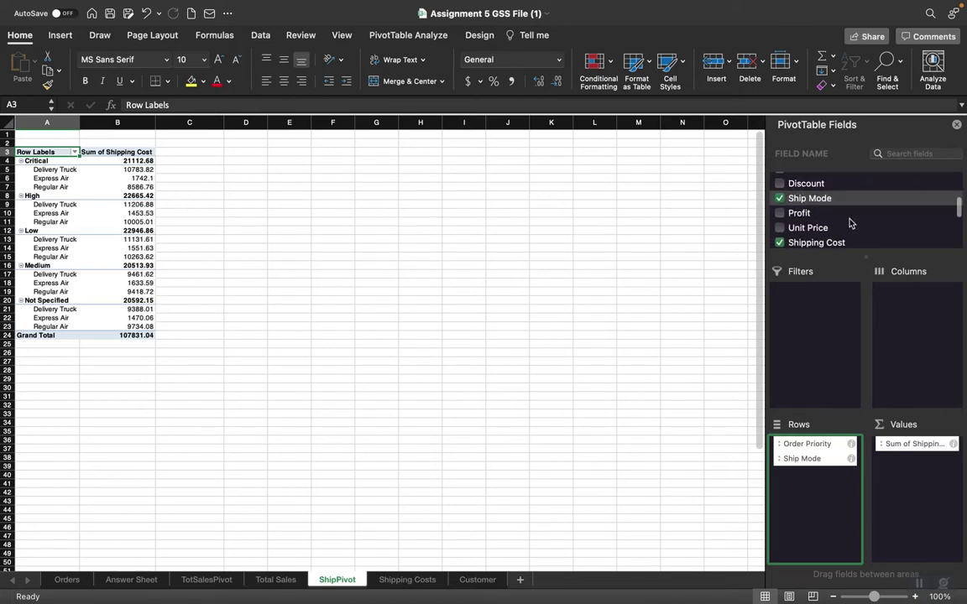
pyautogui.scroll(3, 850, 223)
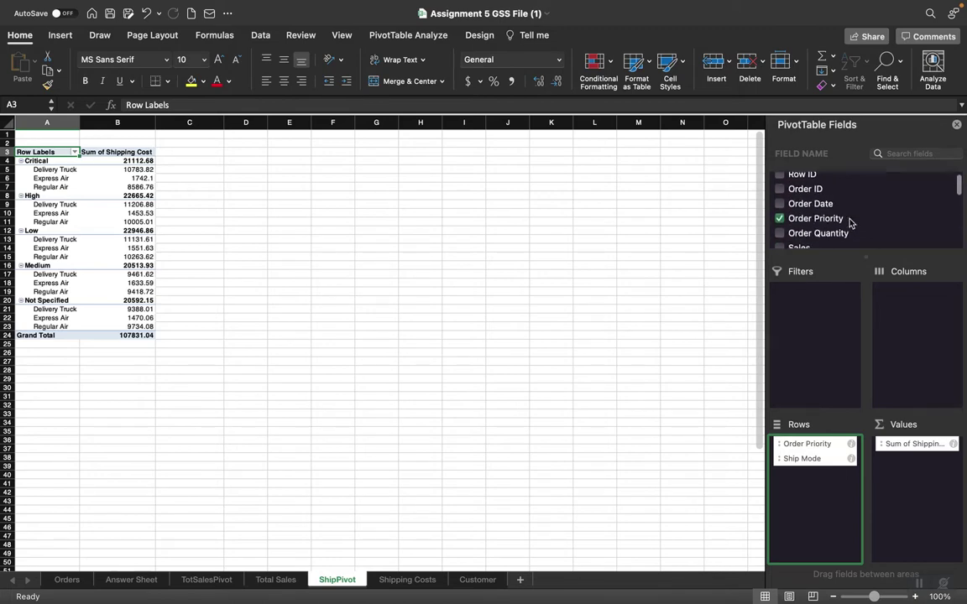
pyautogui.scroll(-5, 850, 224)
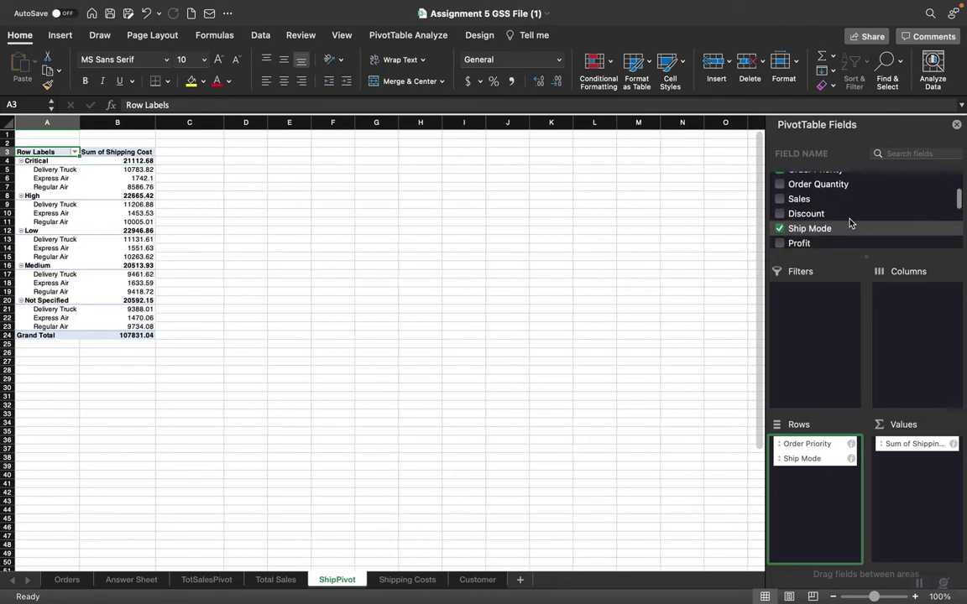
pyautogui.scroll(-1, 850, 222)
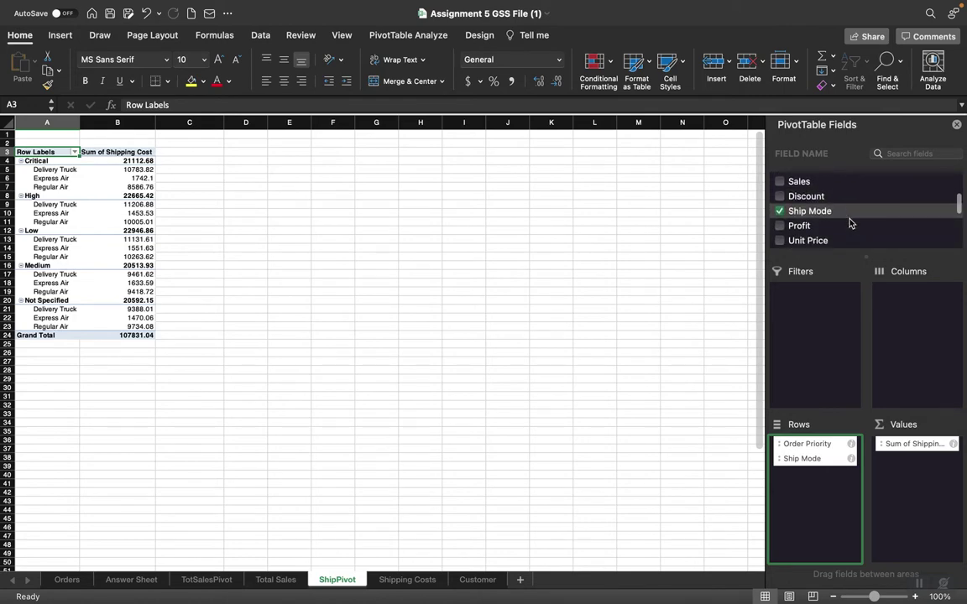
pyautogui.scroll(1, 850, 224)
pyautogui.scroll(-1, 851, 223)
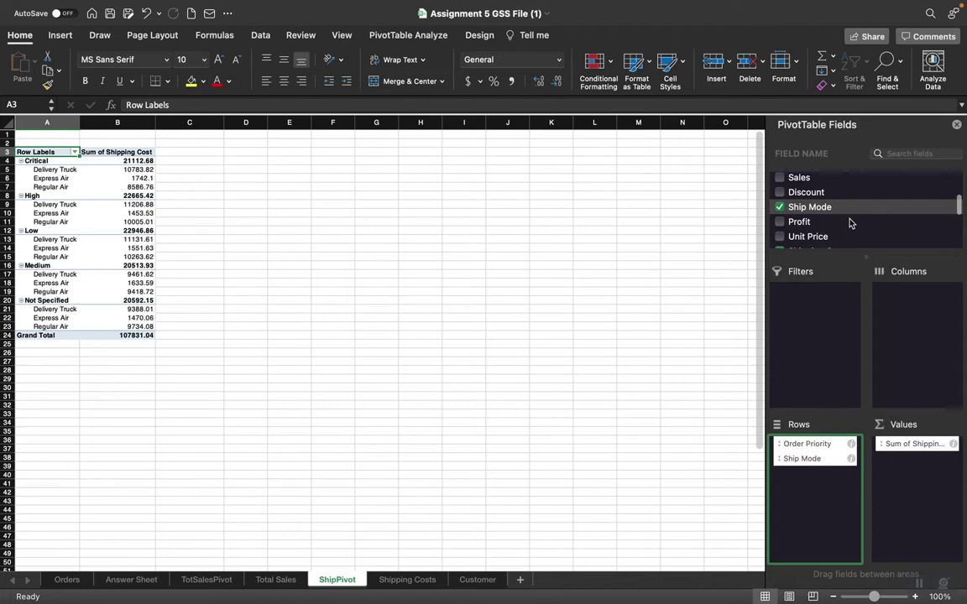
pyautogui.scroll(1, 851, 224)
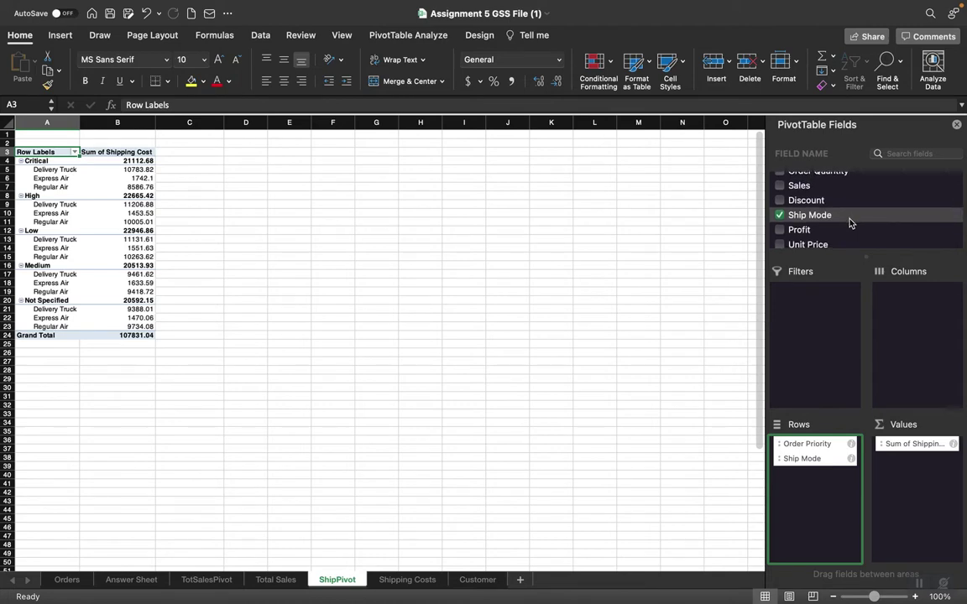
pyautogui.scroll(1, 850, 223)
pyautogui.scroll(-3, 850, 223)
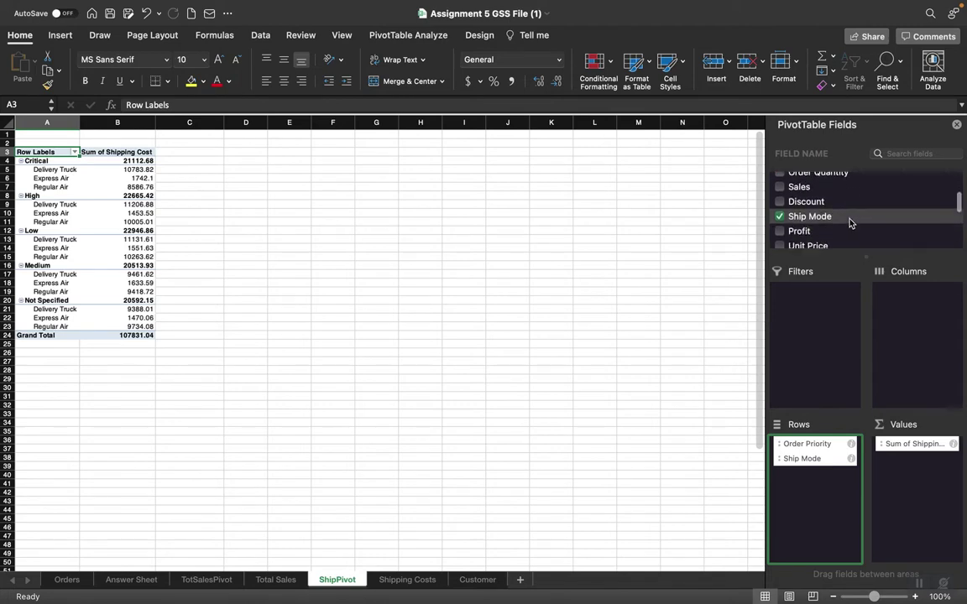
pyautogui.scroll(-2, 850, 223)
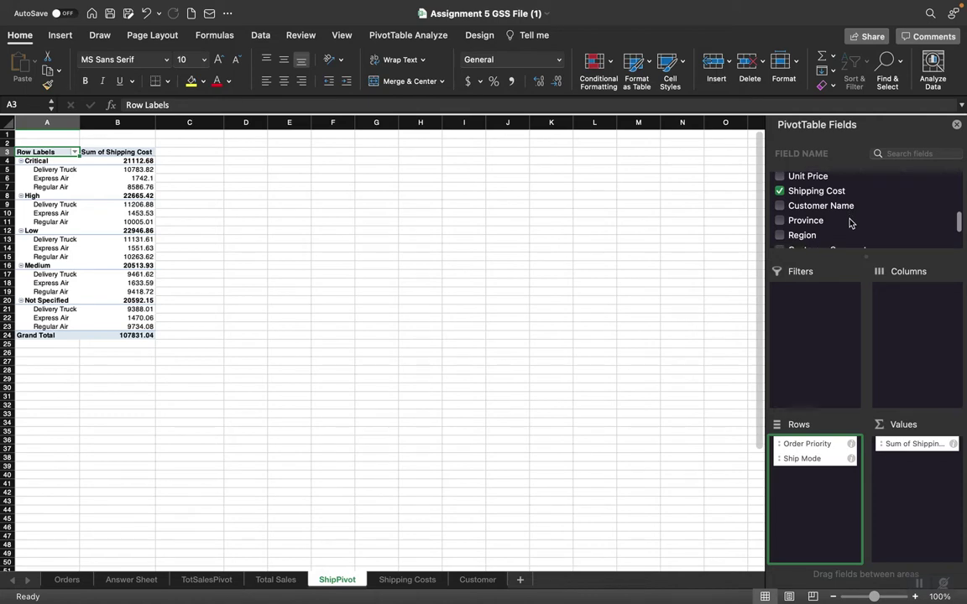
pyautogui.scroll(1, 850, 223)
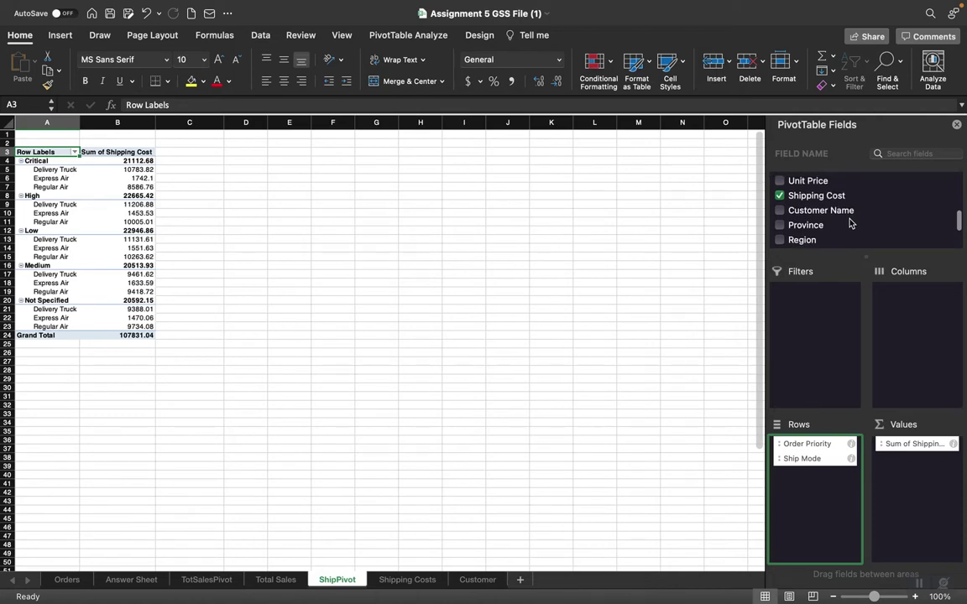
pyautogui.scroll(1, 850, 223)
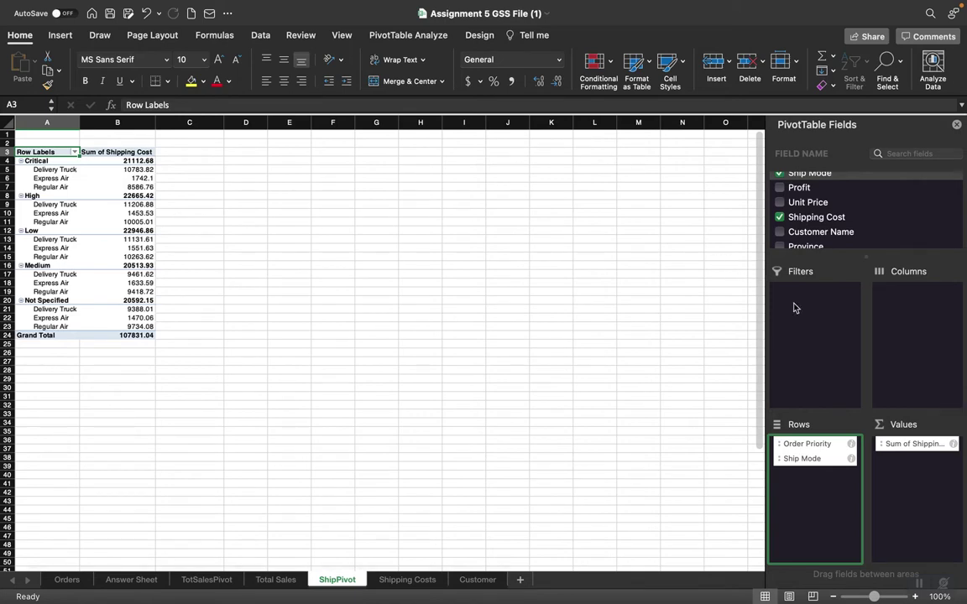
# Step: Add the Sales field to the ShipPivot PivotTable's values beside Shipping Cost
pyautogui.scroll(2, 862, 215)
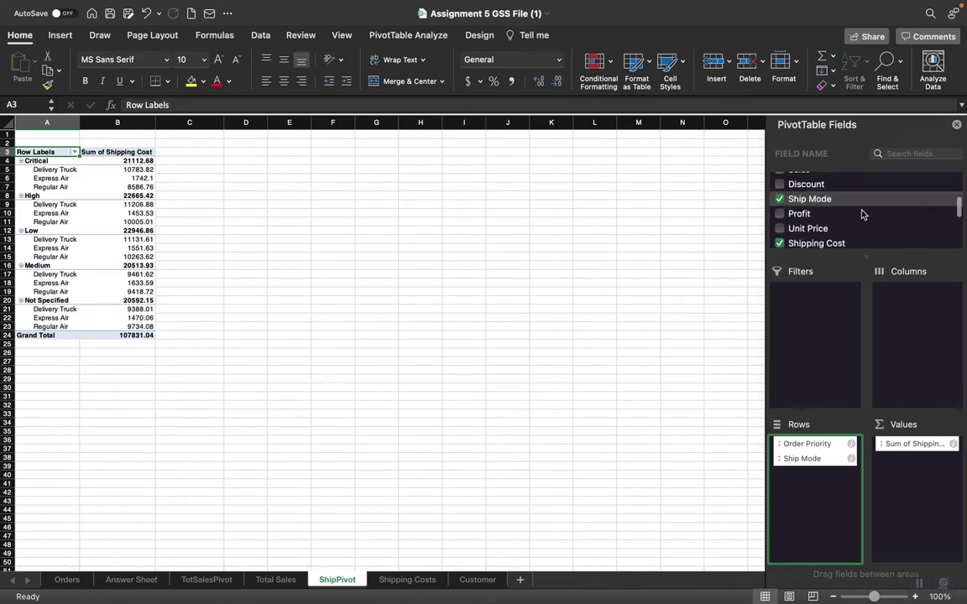
pyautogui.scroll(2, 856, 215)
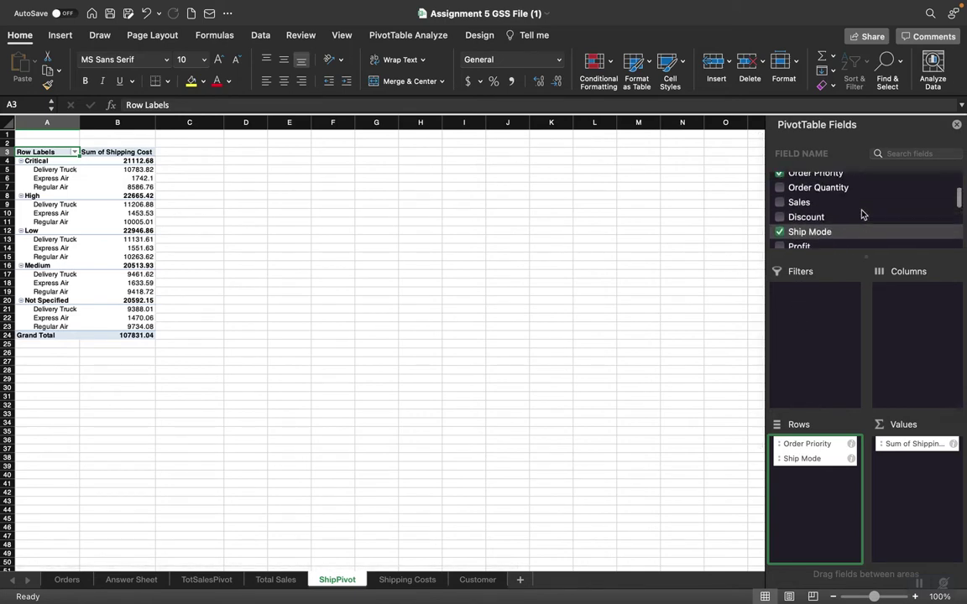
pyautogui.click(780, 205)
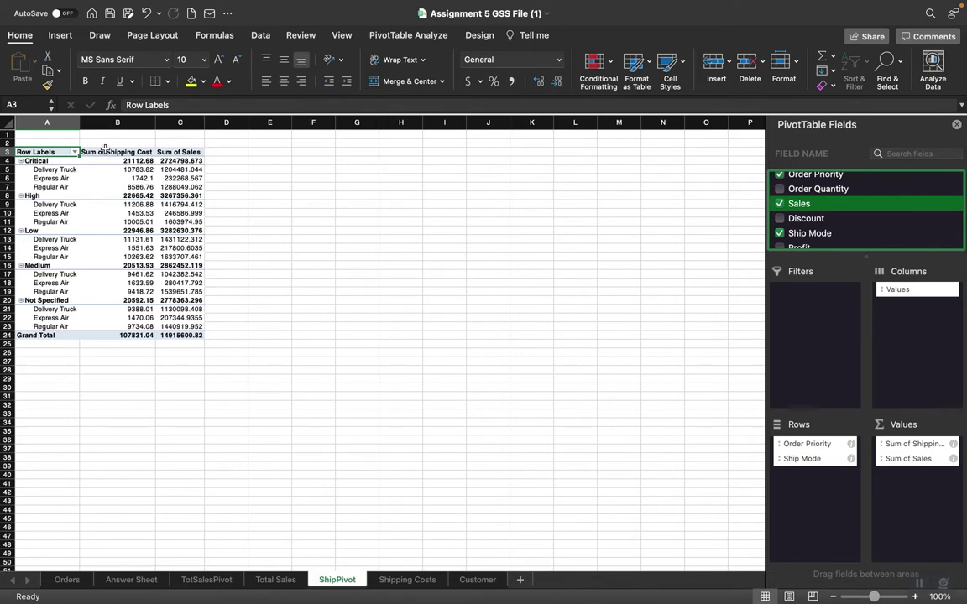
# Step: Format the PivotTable's shipping cost and sales figures, B4 through C24, as Currency and deselect the table
pyautogui.moveTo(125, 161); pyautogui.dragTo(176, 336)
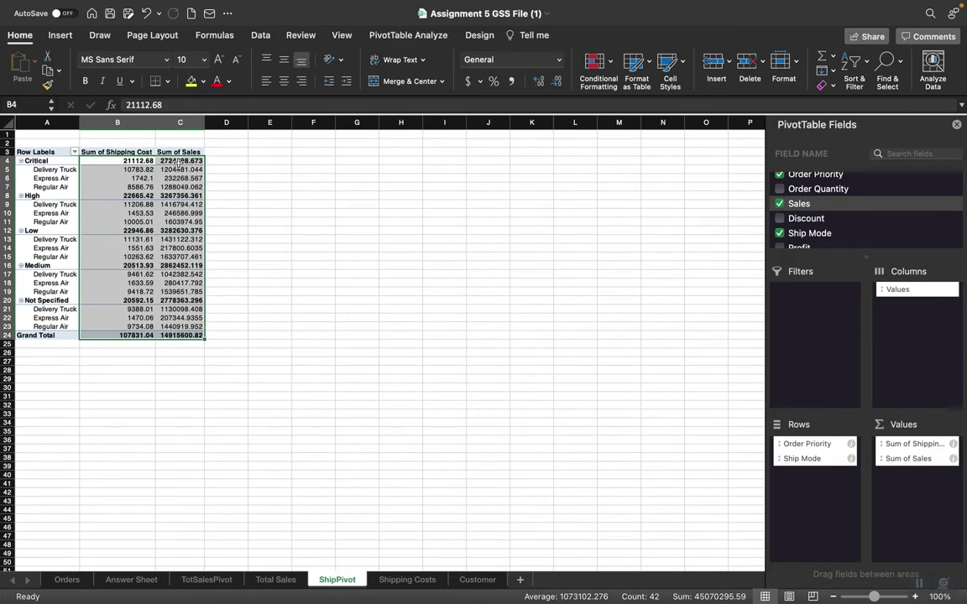
pyautogui.click(558, 60)
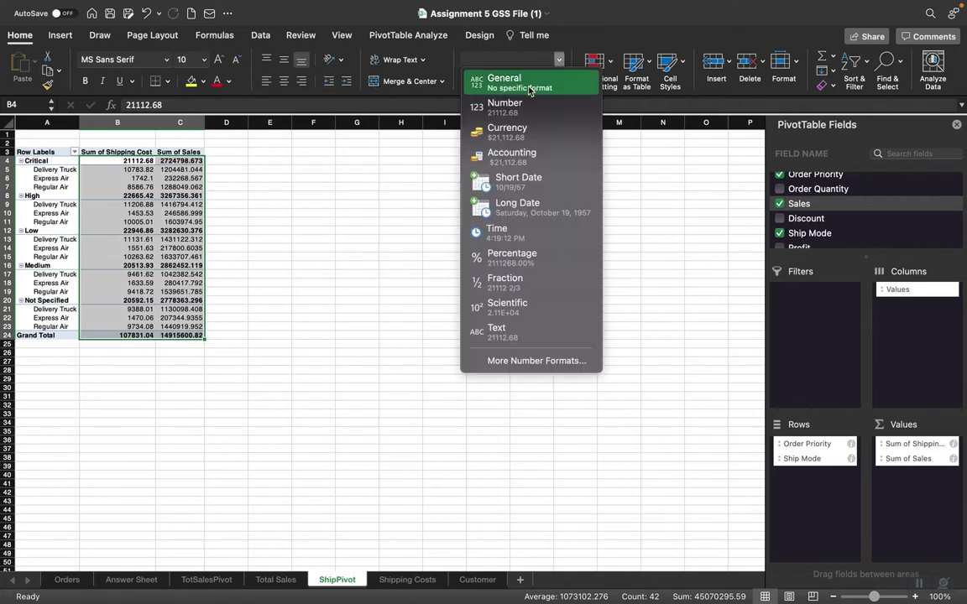
pyautogui.click(514, 134)
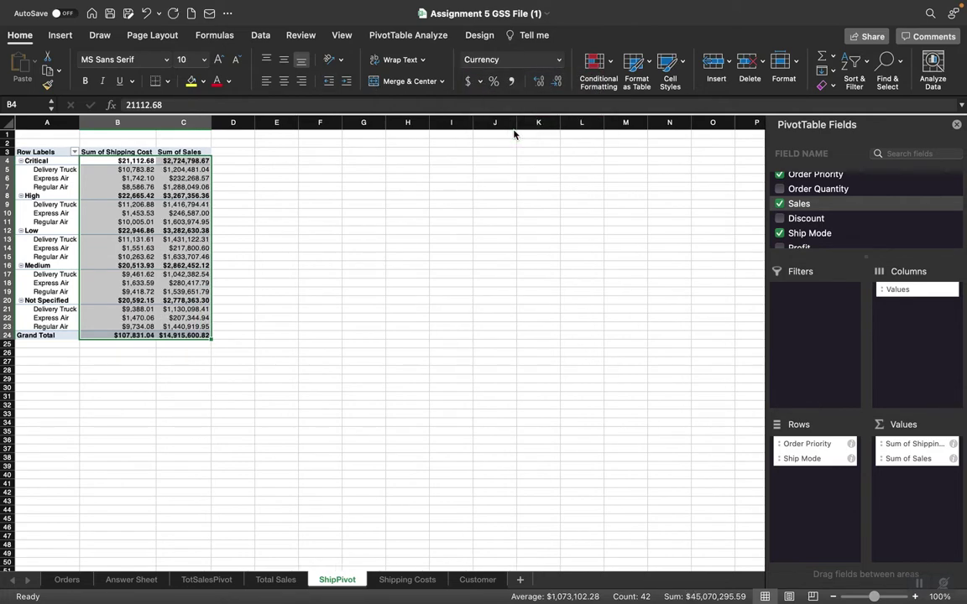
pyautogui.click(207, 388)
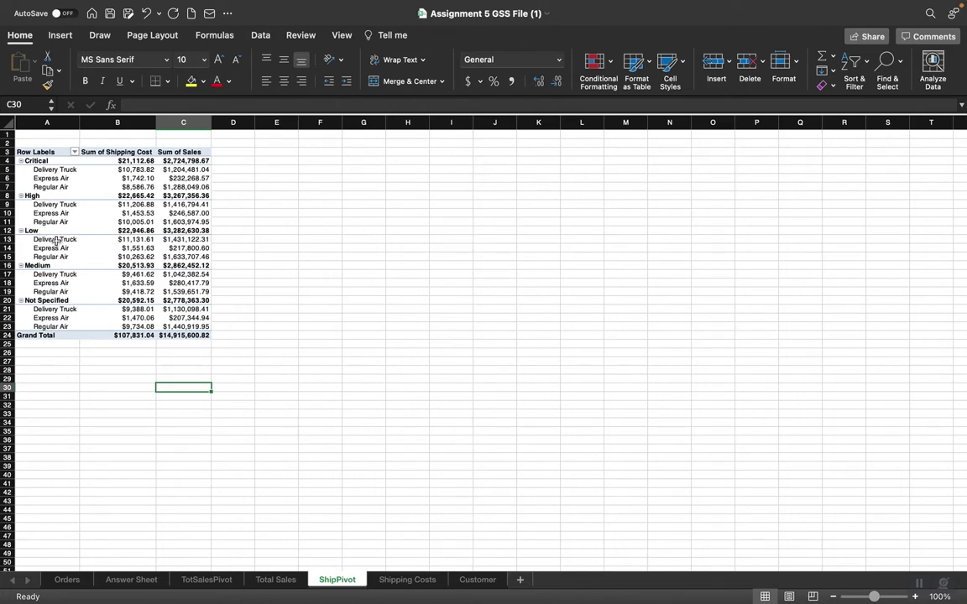
pyautogui.click(230, 240)
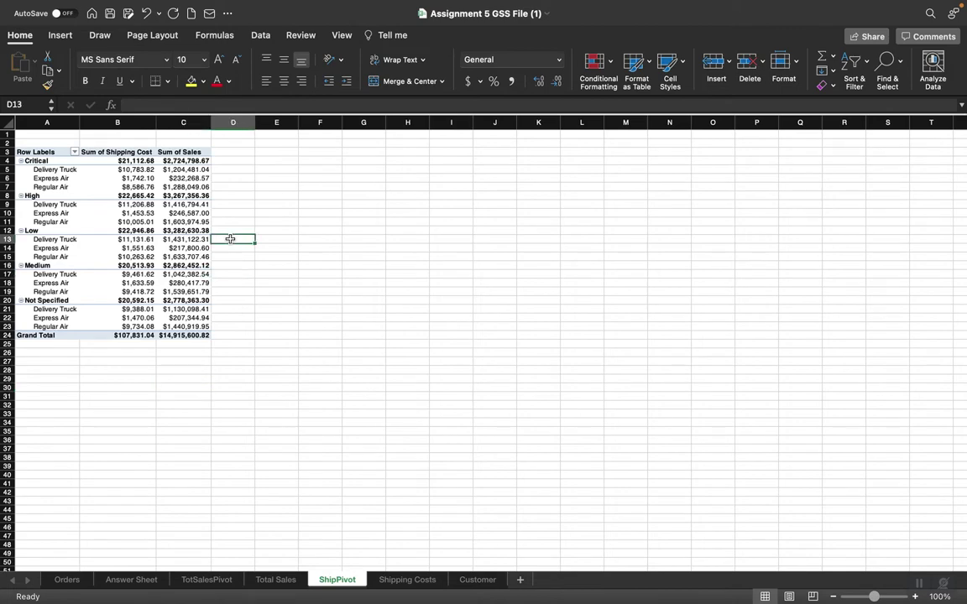
pyautogui.click(144, 104)
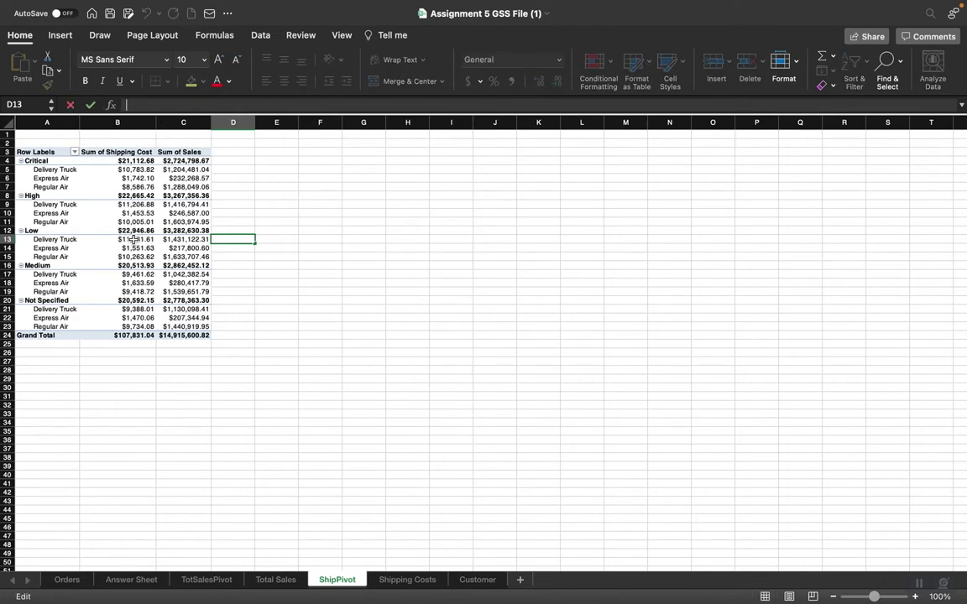
pyautogui.click(132, 239)
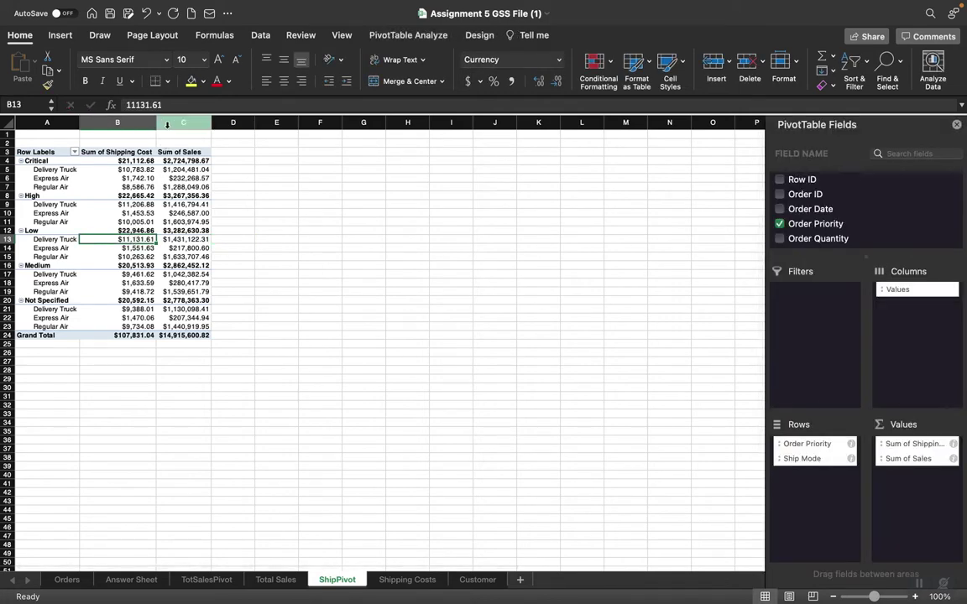
pyautogui.click(171, 108)
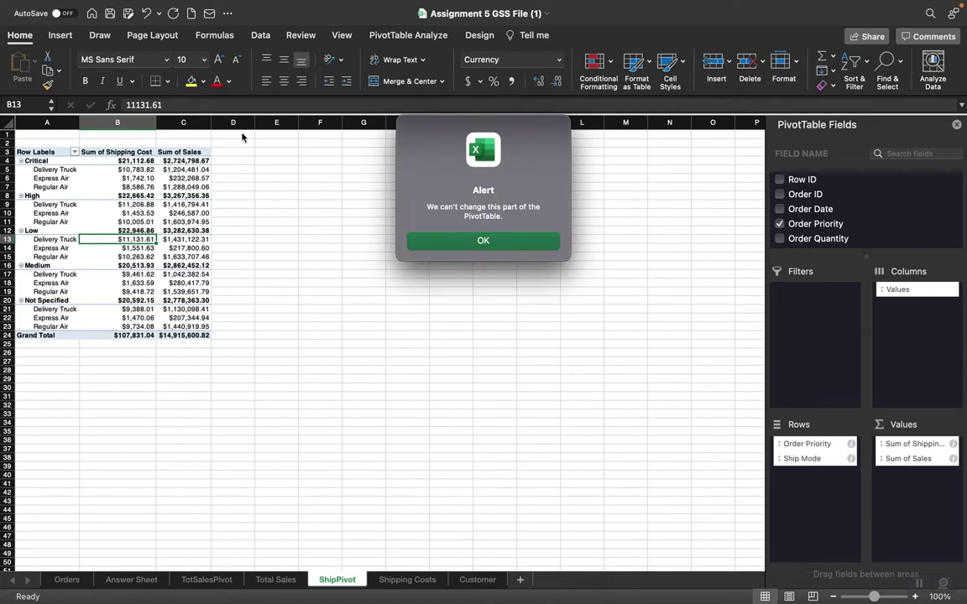
pyautogui.click(485, 241)
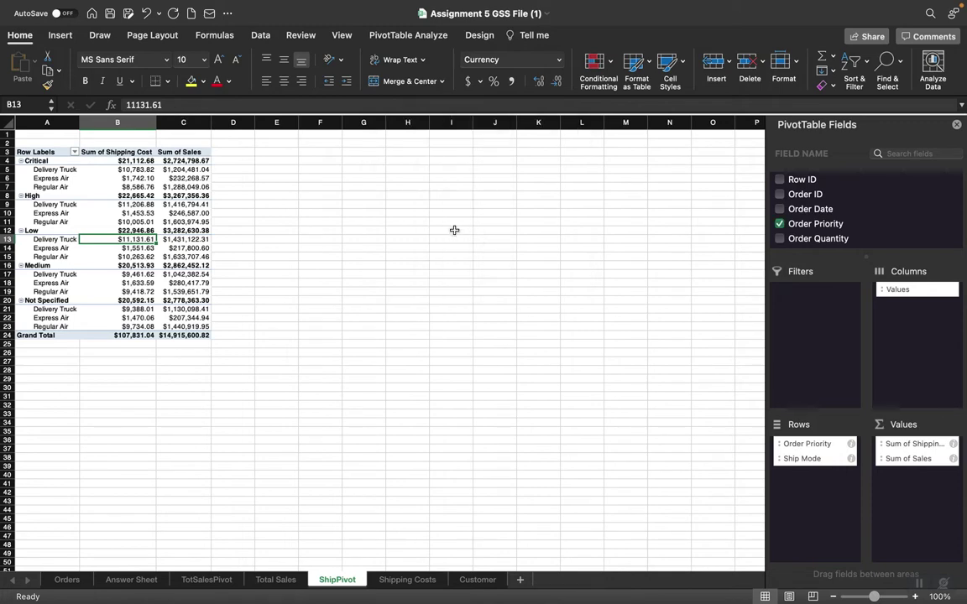
# Step: Enter a formula in D13 dividing the Low-priority Delivery Truck shipping cost (B13) by its sales (C13)
pyautogui.click(232, 239)
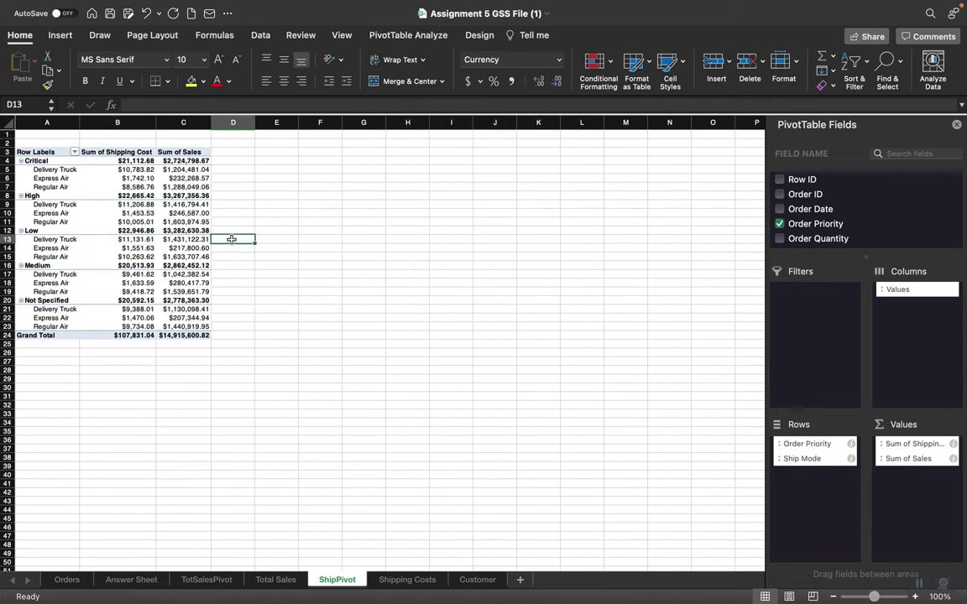
pyautogui.write('=')
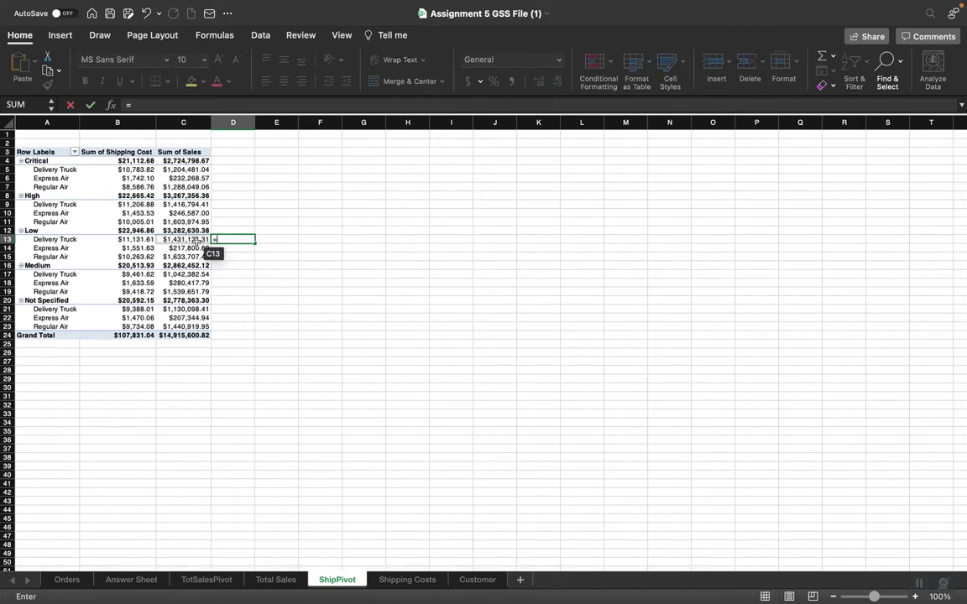
pyautogui.click(140, 239)
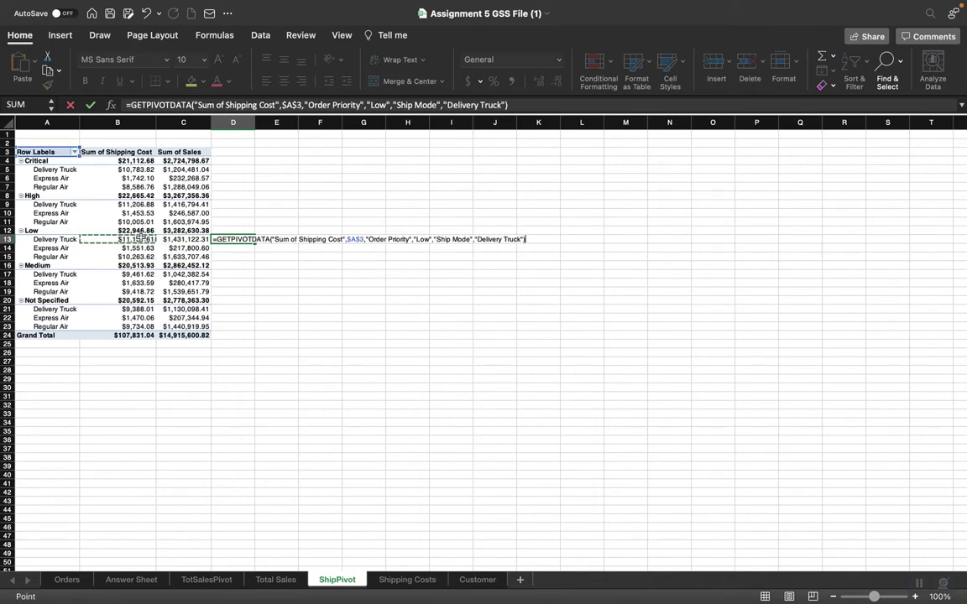
pyautogui.write('/')
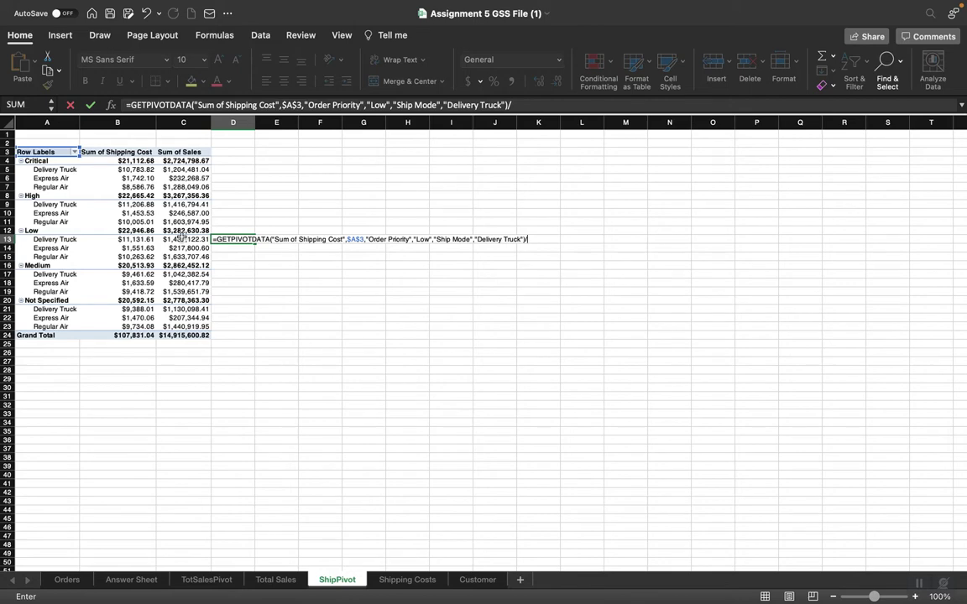
pyautogui.click(181, 237)
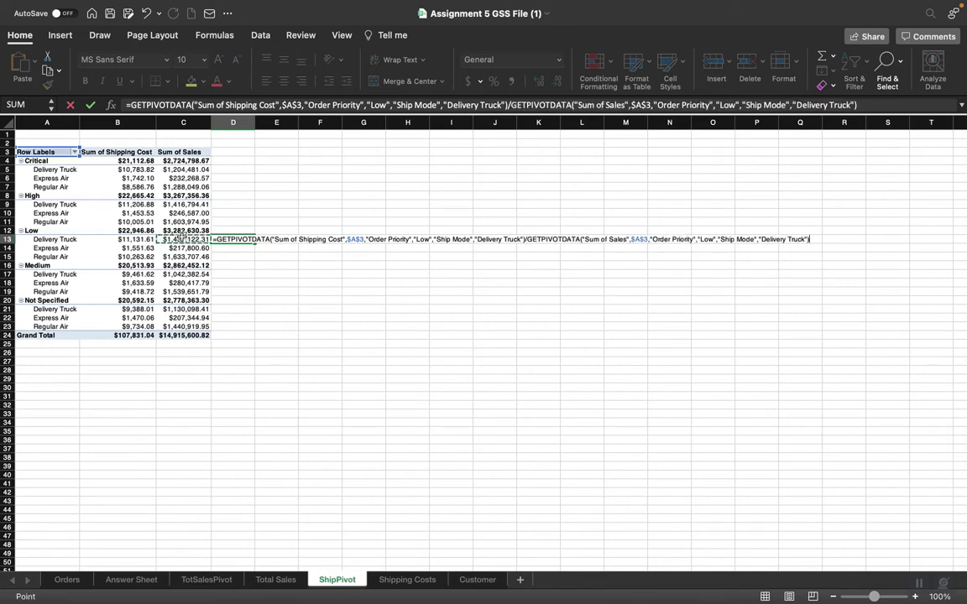
pyautogui.press('Return')
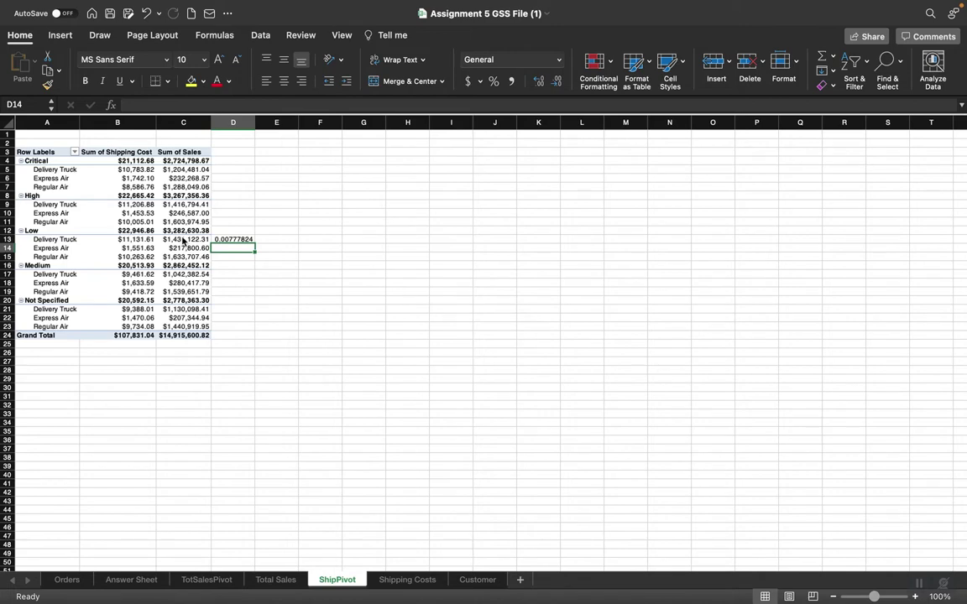
# Step: Try filling the ratio formula from D13 down to D16, and undo the fill
pyautogui.click(234, 239)
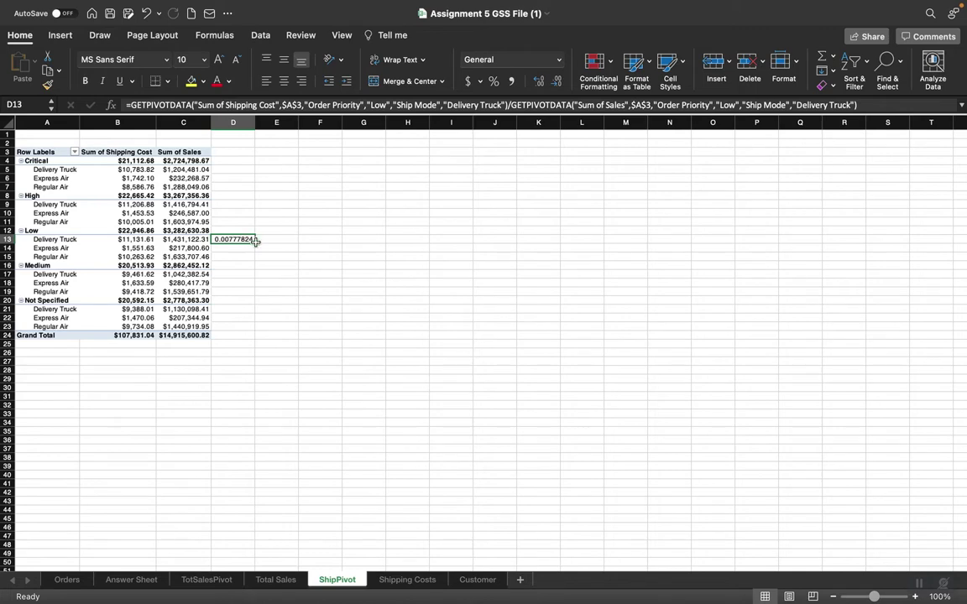
pyautogui.moveTo(257, 244); pyautogui.dragTo(254, 265)
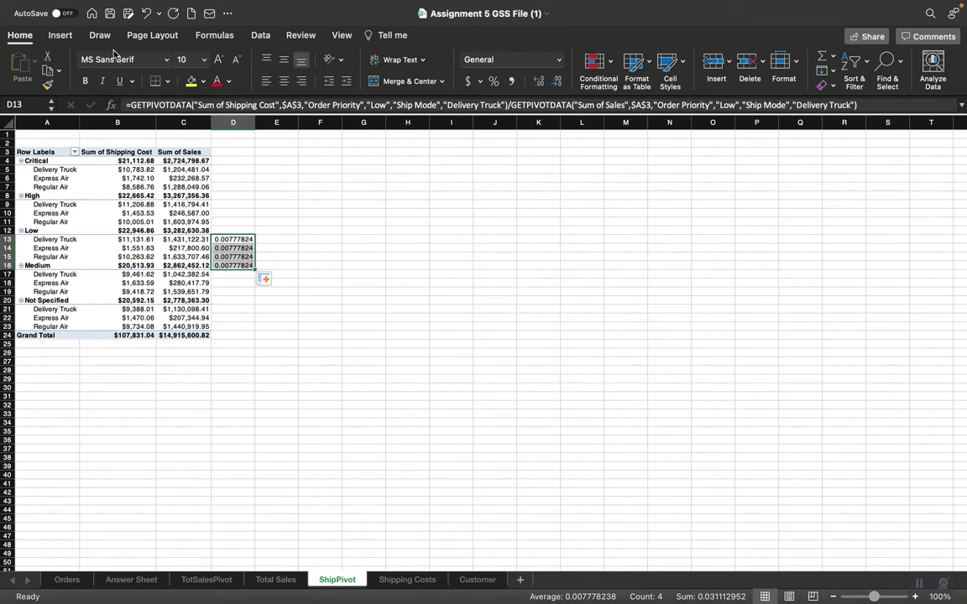
pyautogui.click(146, 13)
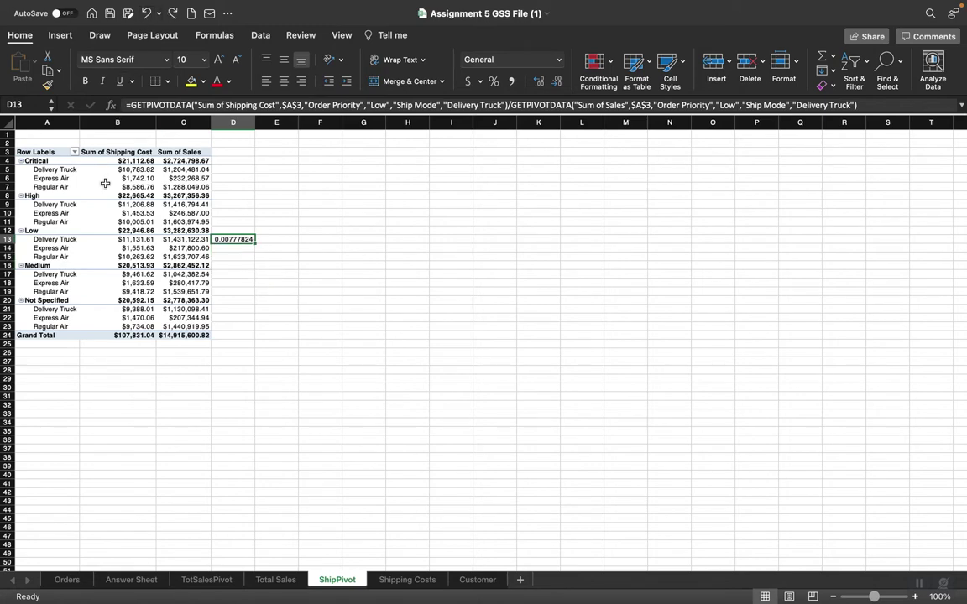
# Step: Enter a formula in D14 dividing the Low-priority Express Air shipping cost (B14) by its sales (C14)
pyautogui.click(217, 249)
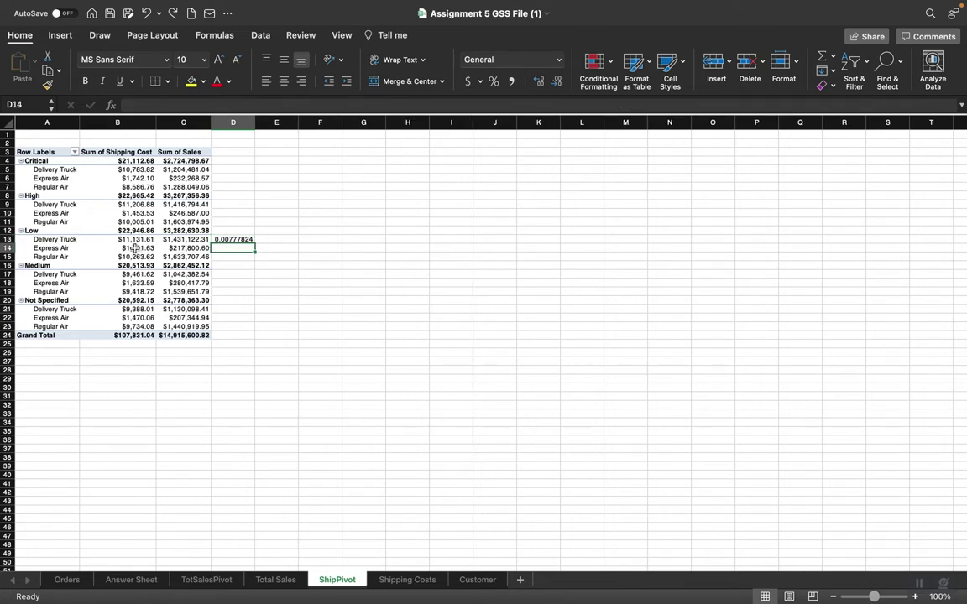
pyautogui.click(139, 104)
pyautogui.write('=')
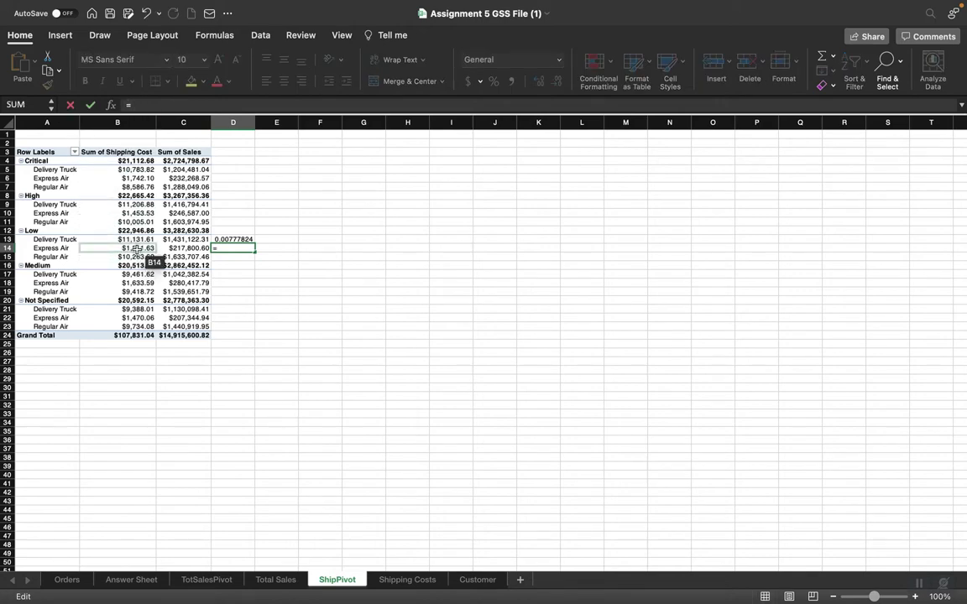
pyautogui.click(136, 249)
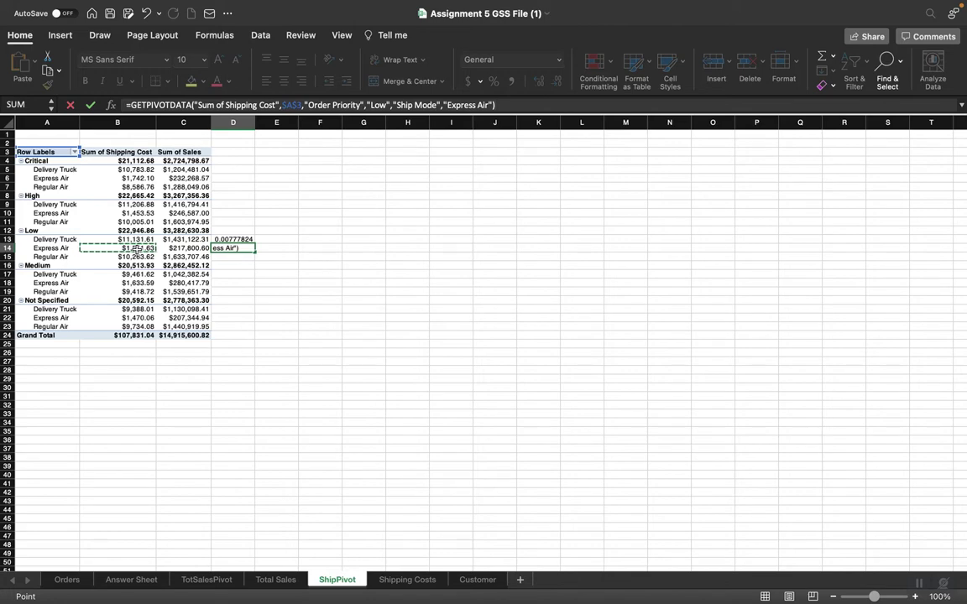
pyautogui.write('/')
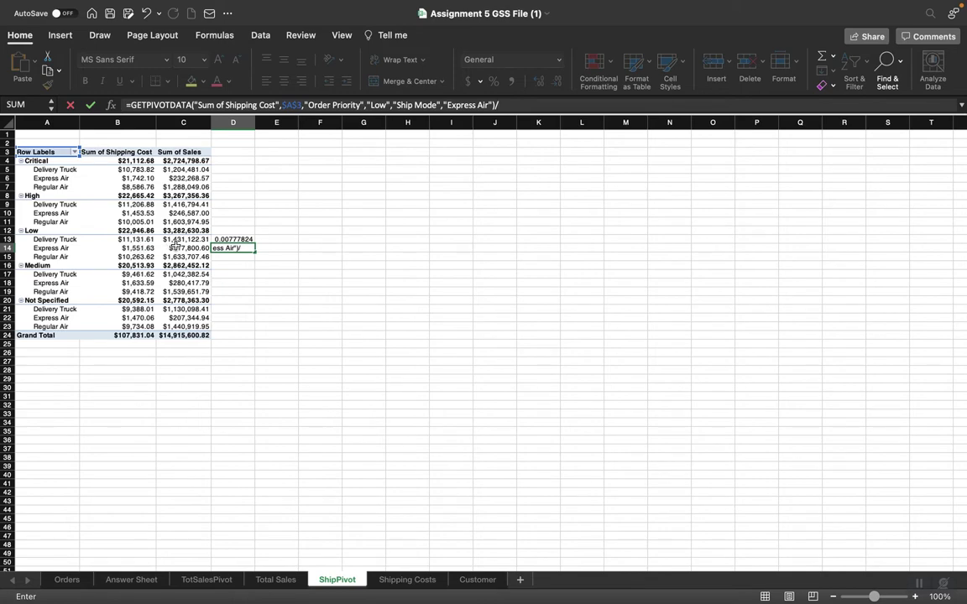
pyautogui.click(176, 245)
pyautogui.press('Return')
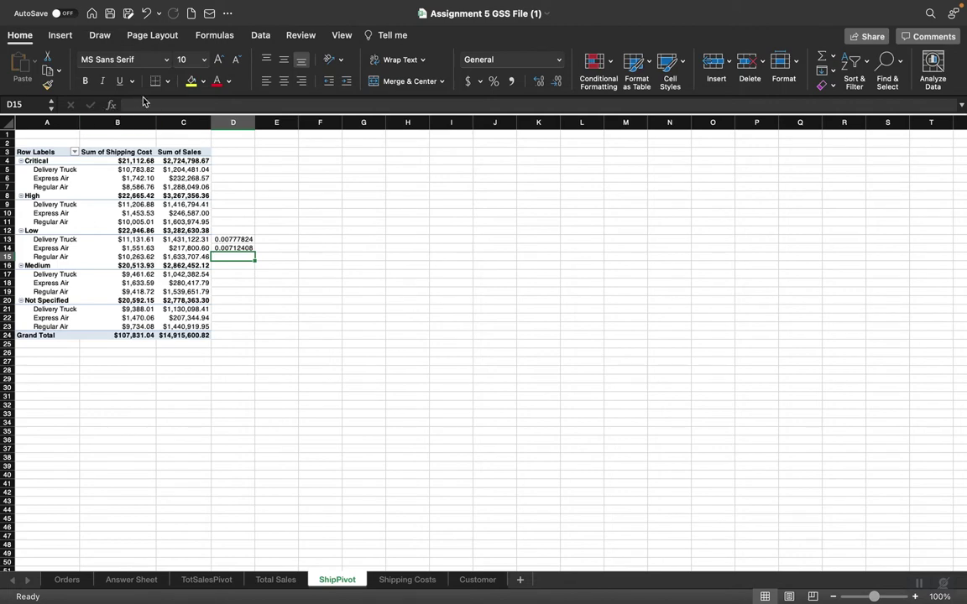
# Step: Try building a formula in D15 that divides the Low-priority Regular Air shipping cost (B15) by its sales (C15)
pyautogui.write('=')
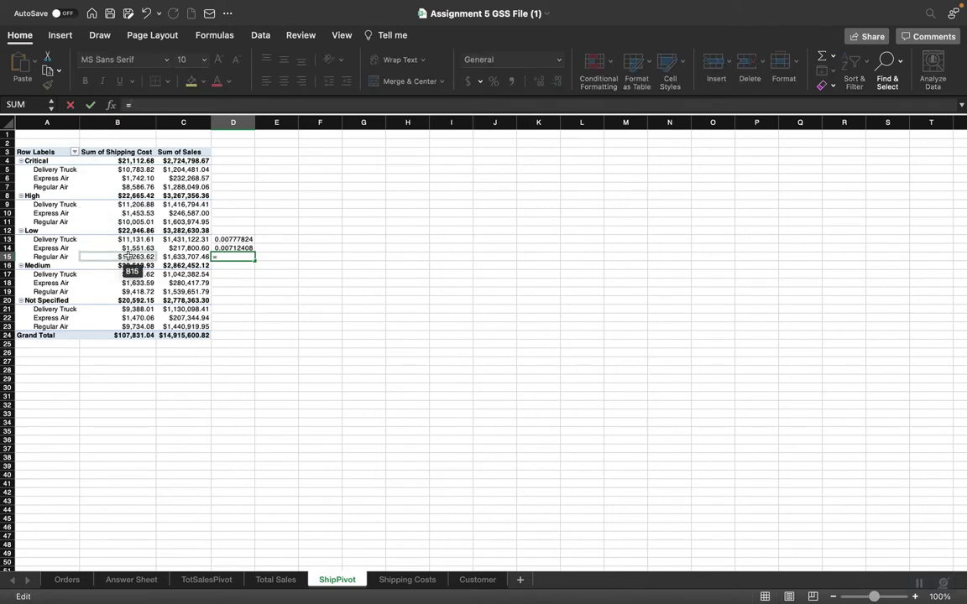
pyautogui.click(127, 256)
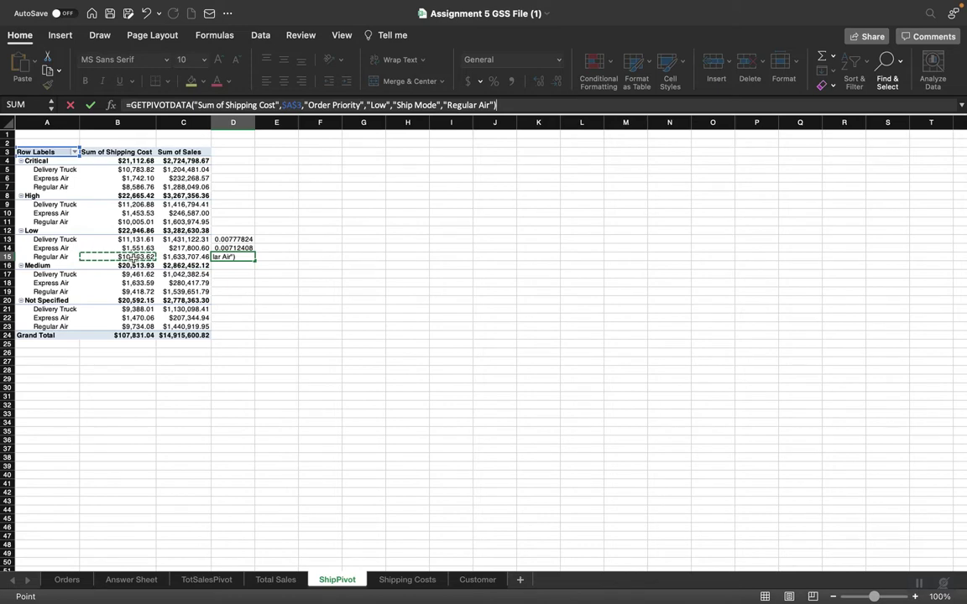
pyautogui.write('/')
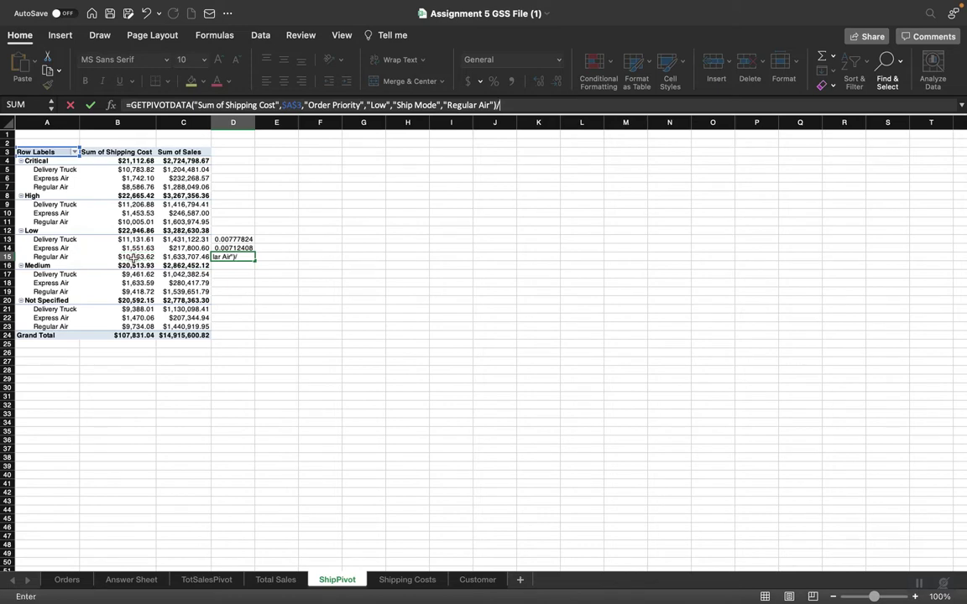
pyautogui.click(180, 263)
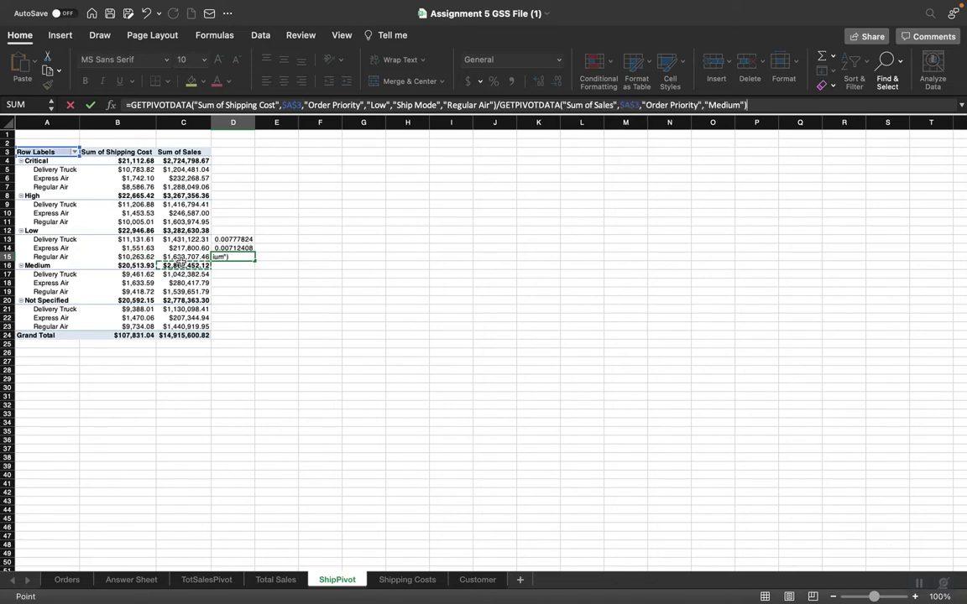
pyautogui.press('Up')
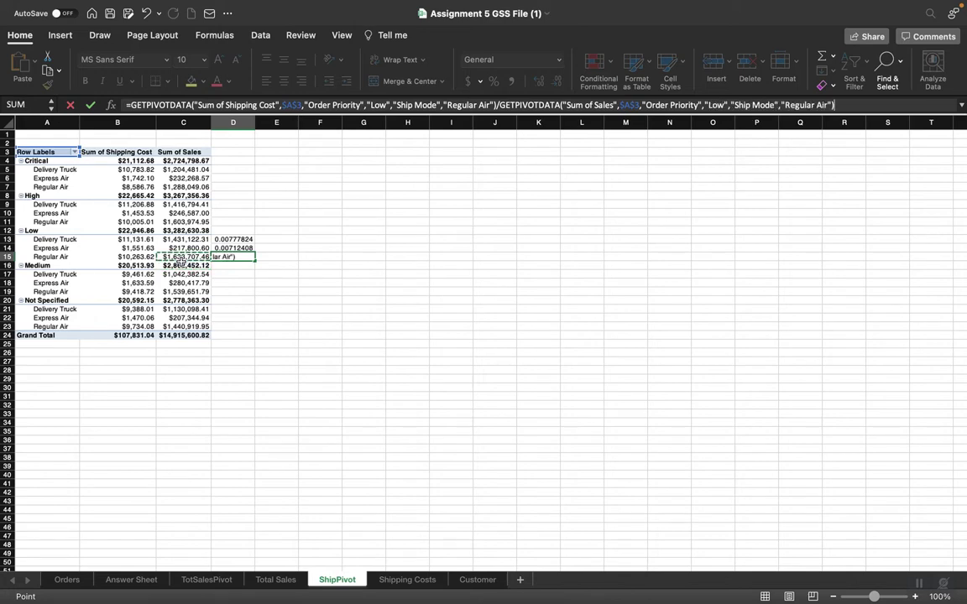
# Step: Erase the uncommitted formula in D15 back to its equals sign
pyautogui.press('BackSpace')
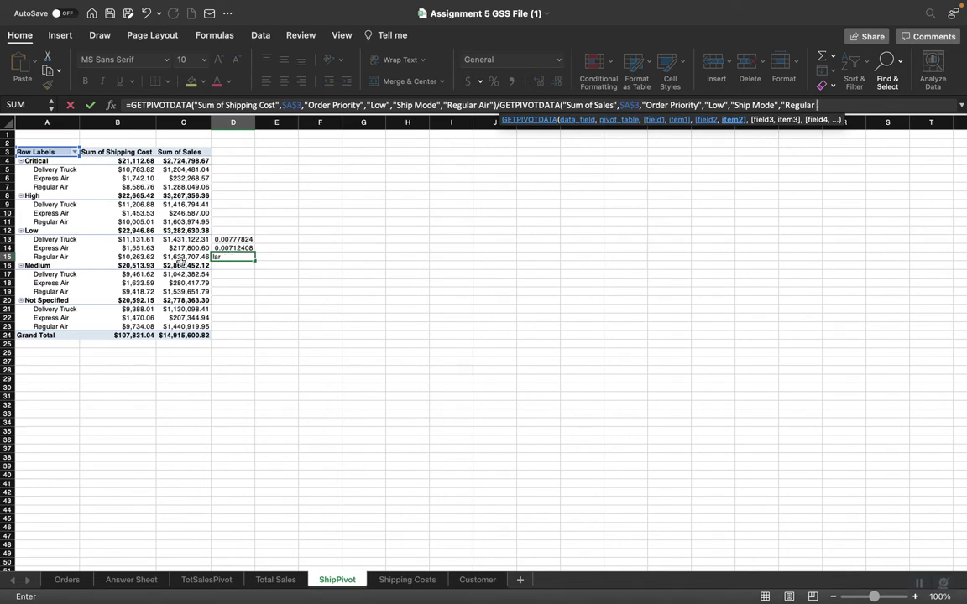
pyautogui.press('BackSpace')
pyautogui.press('BackSpace')
pyautogui.press('BackSpace')
pyautogui.press('BackSpace')
pyautogui.press('BackSpace')
pyautogui.press('BackSpace')
pyautogui.press('BackSpace')
pyautogui.press('BackSpace')
pyautogui.press('BackSpace')
pyautogui.press('BackSpace')
pyautogui.press('BackSpace')
pyautogui.press('BackSpace')
pyautogui.press('BackSpace')
pyautogui.press('BackSpace')
pyautogui.press('BackSpace')
pyautogui.press('BackSpace')
pyautogui.press('BackSpace')
pyautogui.press('BackSpace')
pyautogui.press('BackSpace')
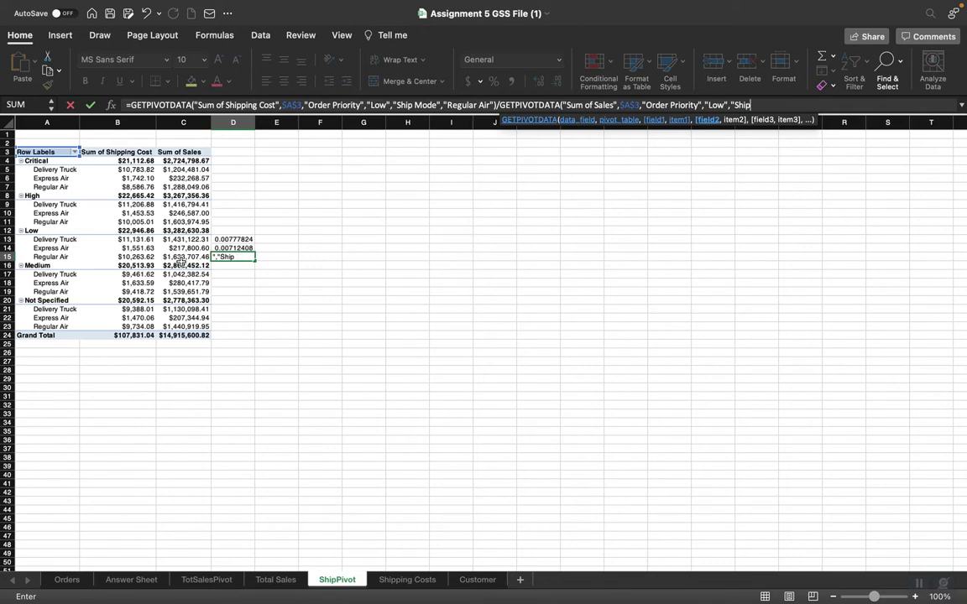
pyautogui.press('BackSpace')
pyautogui.press('BackSpace')
pyautogui.press('BackSpace')
pyautogui.press('BackSpace')
pyautogui.press('BackSpace')
pyautogui.press('BackSpace')
pyautogui.press('BackSpace')
pyautogui.press('BackSpace')
pyautogui.press('BackSpace')
pyautogui.press('BackSpace')
pyautogui.press('BackSpace')
pyautogui.press('BackSpace')
pyautogui.press('BackSpace')
pyautogui.press('BackSpace')
pyautogui.press('BackSpace')
pyautogui.press('BackSpace')
pyautogui.press('BackSpace')
pyautogui.press('BackSpace')
pyautogui.press('BackSpace')
pyautogui.press('BackSpace')
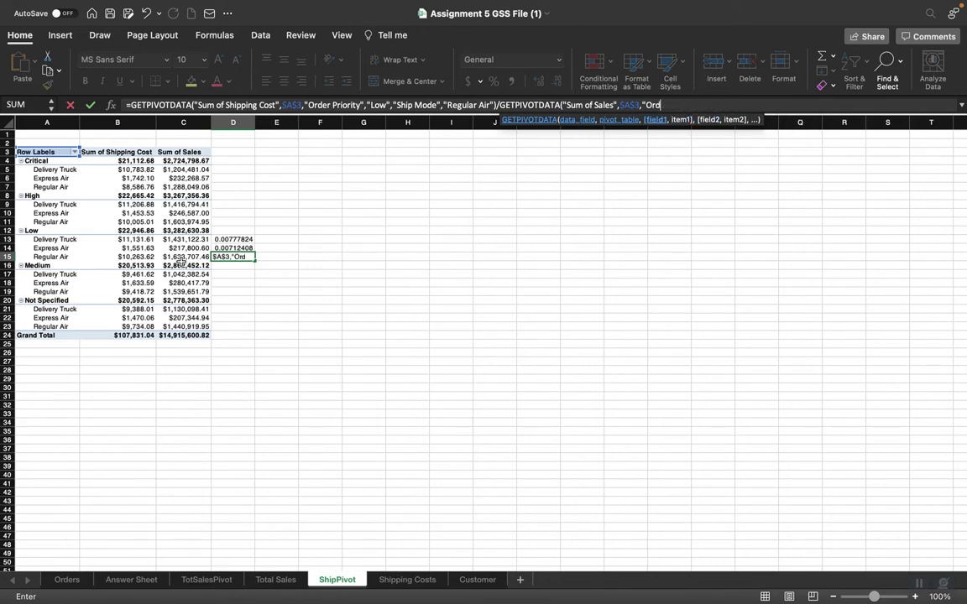
pyautogui.press('BackSpace')
pyautogui.press('BackSpace')
pyautogui.press('BackSpace')
pyautogui.press('BackSpace')
pyautogui.press('BackSpace')
pyautogui.press('BackSpace')
pyautogui.press('BackSpace')
pyautogui.press('BackSpace')
pyautogui.press('BackSpace')
pyautogui.press('BackSpace')
pyautogui.press('BackSpace')
pyautogui.press('BackSpace')
pyautogui.press('BackSpace')
pyautogui.press('BackSpace')
pyautogui.press('BackSpace')
pyautogui.press('BackSpace')
pyautogui.press('BackSpace')
pyautogui.press('BackSpace')
pyautogui.press('BackSpace')
pyautogui.press('BackSpace')
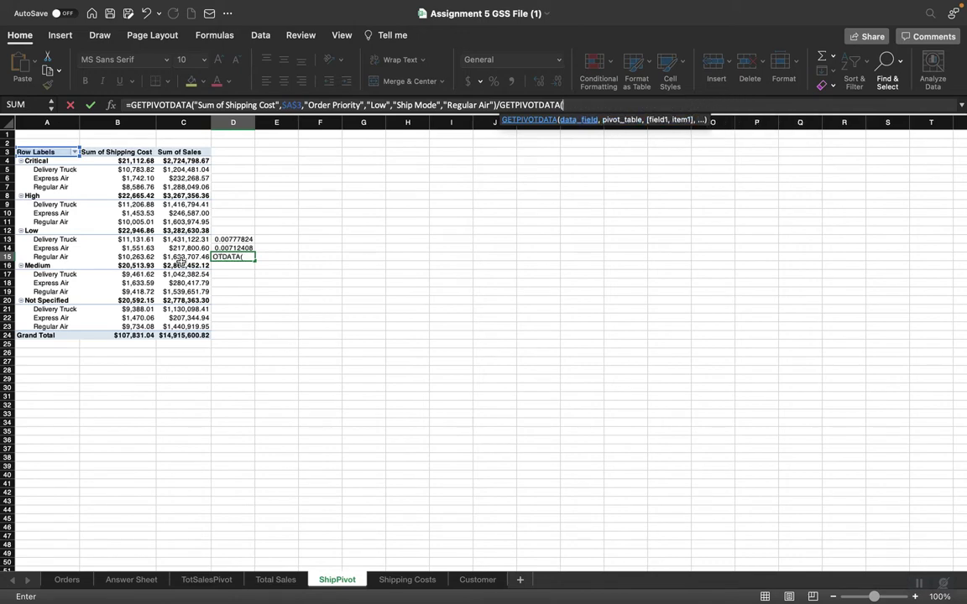
pyautogui.press('BackSpace')
pyautogui.press('BackSpace')
pyautogui.press('BackSpace')
pyautogui.press('BackSpace')
pyautogui.press('BackSpace')
pyautogui.press('BackSpace')
pyautogui.press('BackSpace')
pyautogui.press('BackSpace')
pyautogui.press('BackSpace')
pyautogui.press('BackSpace')
pyautogui.press('BackSpace')
pyautogui.press('BackSpace')
pyautogui.press('BackSpace')
pyautogui.press('BackSpace')
pyautogui.press('BackSpace')
pyautogui.press('BackSpace')
pyautogui.press('BackSpace')
pyautogui.press('BackSpace')
pyautogui.press('BackSpace')
pyautogui.press('BackSpace')
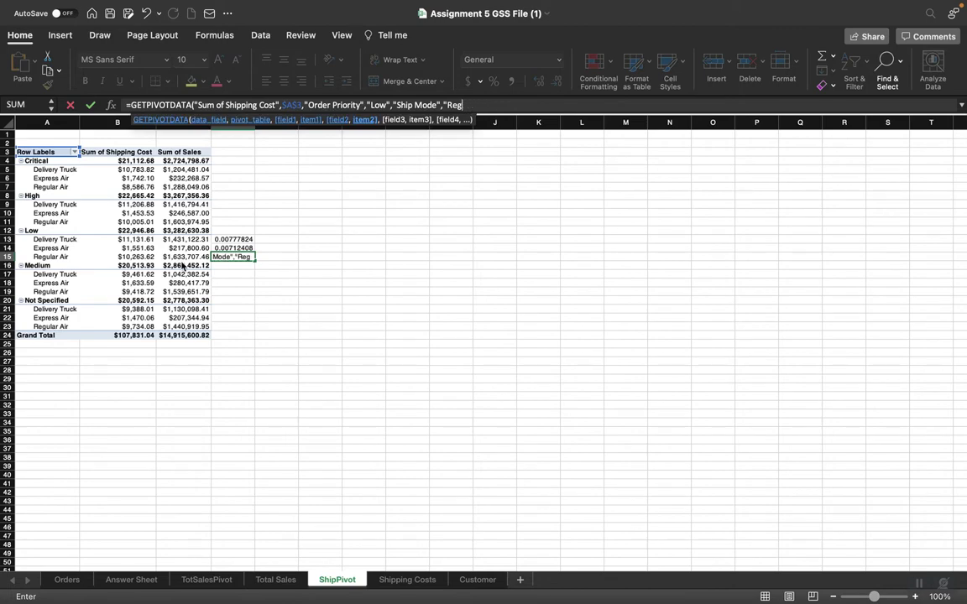
pyautogui.press('BackSpace')
pyautogui.press('BackSpace')
pyautogui.press('BackSpace')
pyautogui.press('BackSpace')
pyautogui.press('BackSpace')
pyautogui.press('BackSpace')
pyautogui.press('BackSpace')
pyautogui.press('BackSpace')
pyautogui.press('BackSpace')
pyautogui.press('BackSpace')
pyautogui.press('BackSpace')
pyautogui.press('BackSpace')
pyautogui.press('BackSpace')
pyautogui.press('BackSpace')
pyautogui.press('BackSpace')
pyautogui.press('BackSpace')
pyautogui.press('BackSpace')
pyautogui.press('BackSpace')
pyautogui.press('BackSpace')
pyautogui.press('BackSpace')
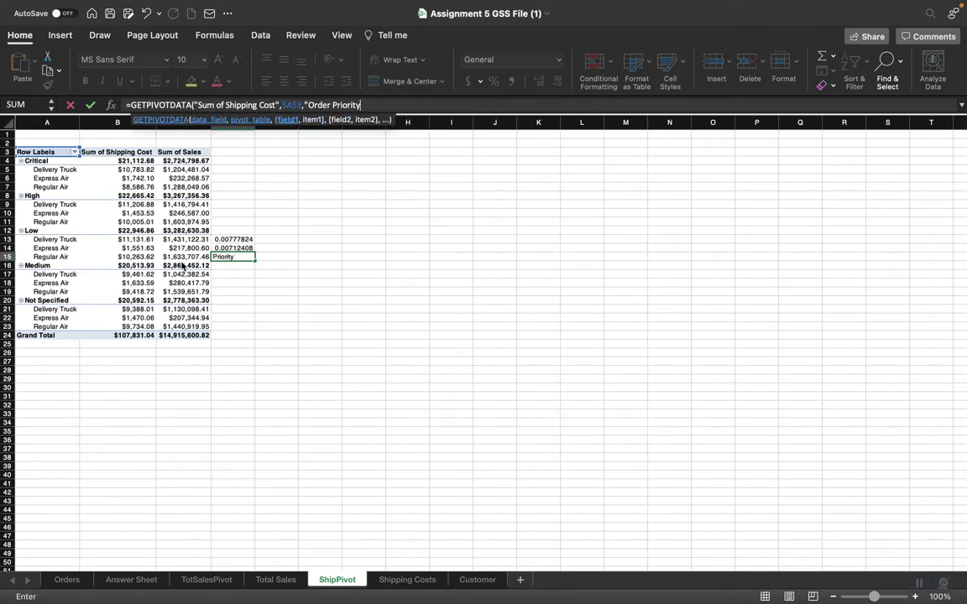
pyautogui.press('BackSpace')
pyautogui.press('BackSpace')
pyautogui.press('BackSpace')
pyautogui.press('BackSpace')
pyautogui.press('BackSpace')
pyautogui.press('BackSpace')
pyautogui.press('BackSpace')
pyautogui.press('BackSpace')
pyautogui.press('BackSpace')
pyautogui.press('BackSpace')
pyautogui.press('BackSpace')
pyautogui.press('BackSpace')
pyautogui.press('BackSpace')
pyautogui.press('BackSpace')
pyautogui.press('BackSpace')
pyautogui.press('BackSpace')
pyautogui.press('BackSpace')
pyautogui.press('BackSpace')
pyautogui.press('BackSpace')
pyautogui.press('BackSpace')
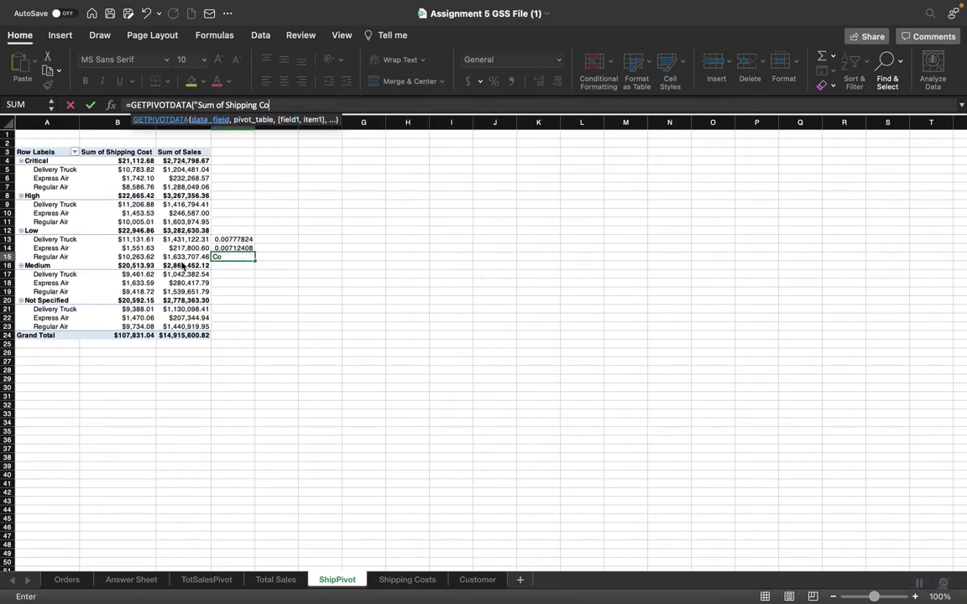
pyautogui.press('BackSpace')
pyautogui.press('BackSpace')
pyautogui.press('BackSpace')
pyautogui.press('BackSpace')
pyautogui.press('BackSpace')
pyautogui.press('BackSpace')
pyautogui.press('BackSpace')
pyautogui.press('BackSpace')
pyautogui.press('BackSpace')
pyautogui.press('BackSpace')
pyautogui.press('BackSpace')
pyautogui.press('BackSpace')
pyautogui.press('BackSpace')
pyautogui.press('BackSpace')
pyautogui.press('BackSpace')
pyautogui.press('BackSpace')
pyautogui.press('BackSpace')
pyautogui.press('BackSpace')
pyautogui.press('BackSpace')
pyautogui.press('BackSpace')
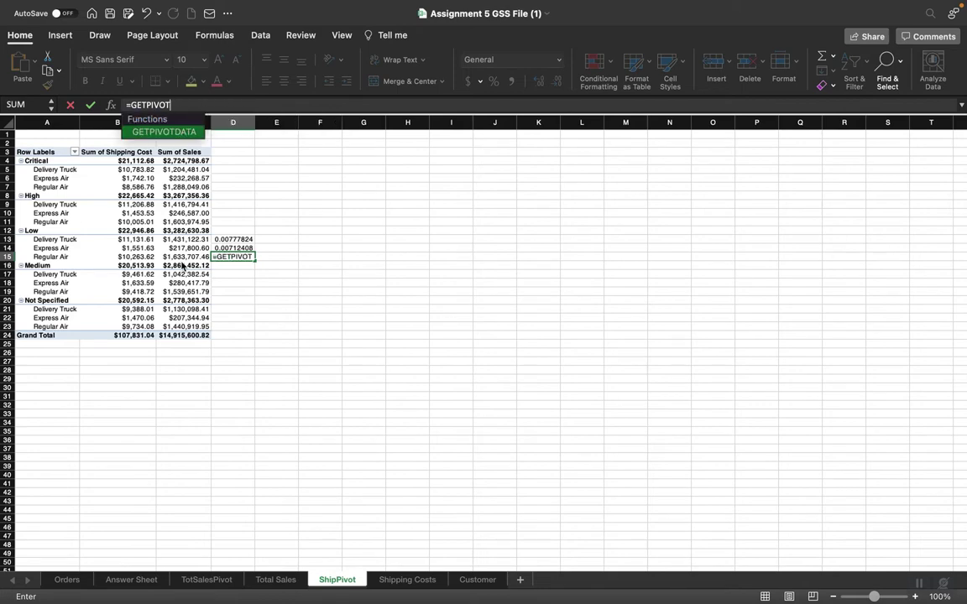
pyautogui.press('BackSpace')
pyautogui.press('BackSpace')
pyautogui.press('BackSpace')
pyautogui.press('BackSpace')
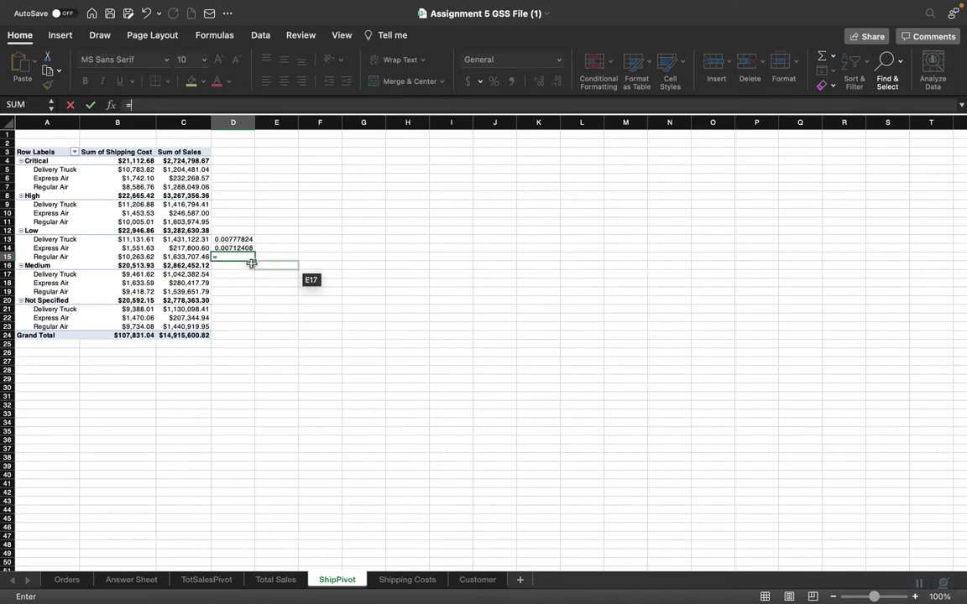
# Step: Enter a formula in D15 dividing the Low-priority Regular Air shipping cost (B15) by its sales (C15)
pyautogui.click(139, 257)
pyautogui.write('/')
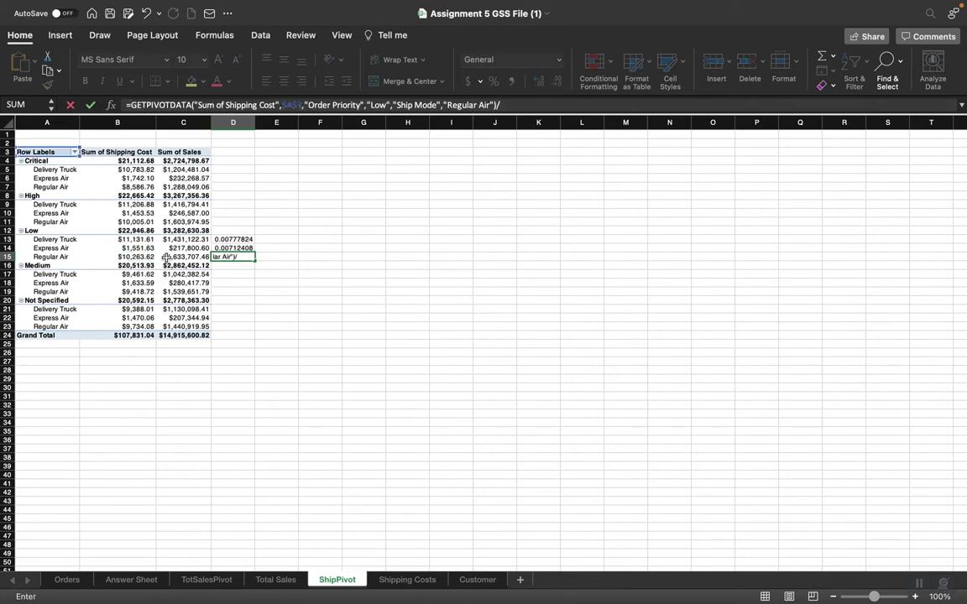
pyautogui.click(173, 257)
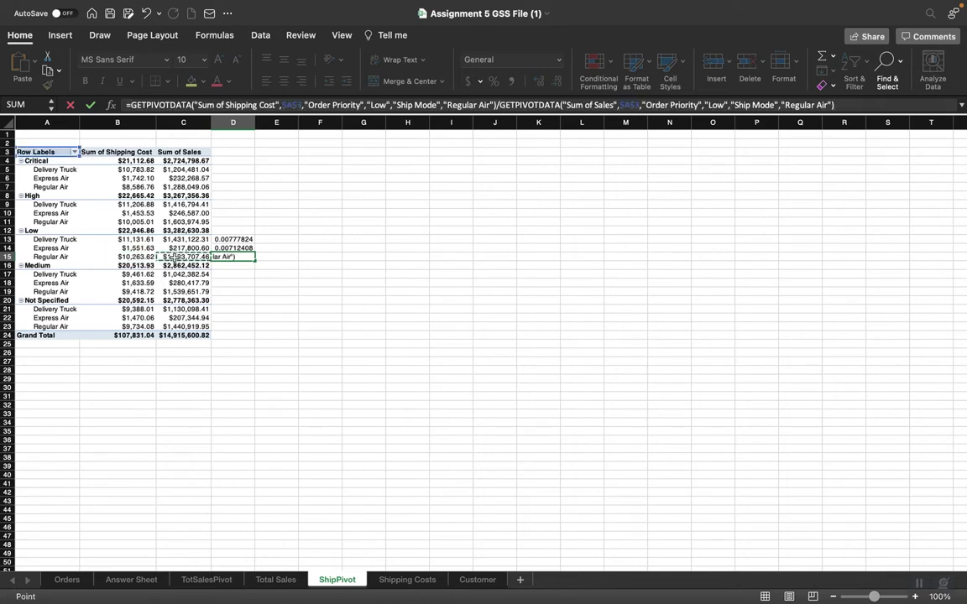
pyautogui.press('Return')
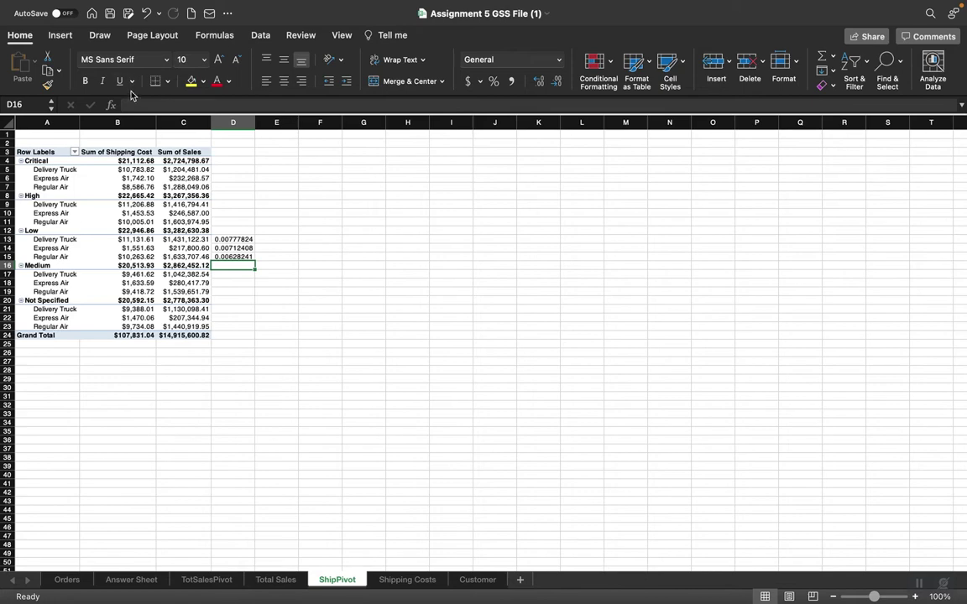
# Step: Enter a formula in D16 dividing the Medium-priority total shipping cost (B16) by its total sales (C16)
pyautogui.write('=')
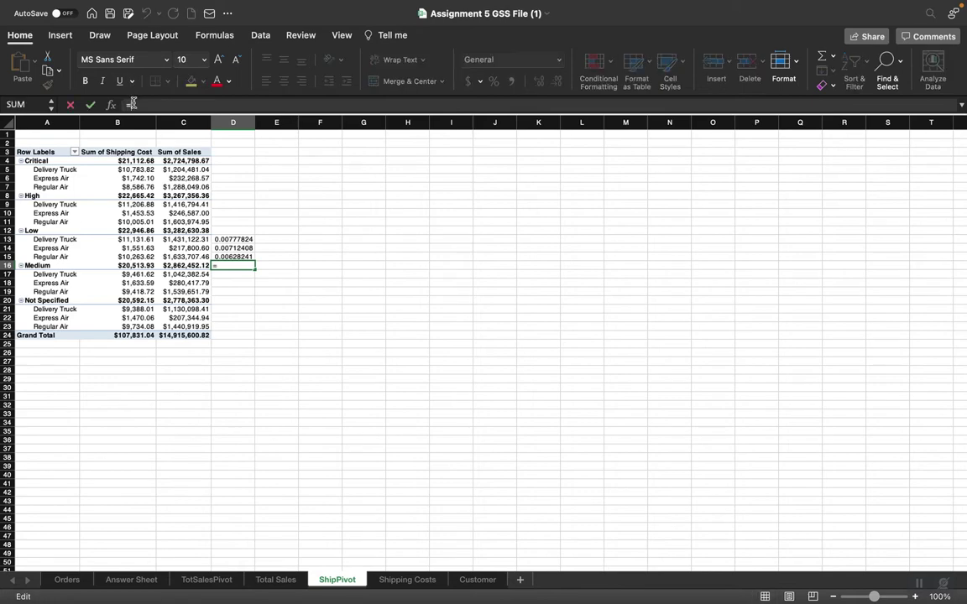
pyautogui.click(130, 264)
pyautogui.write('/')
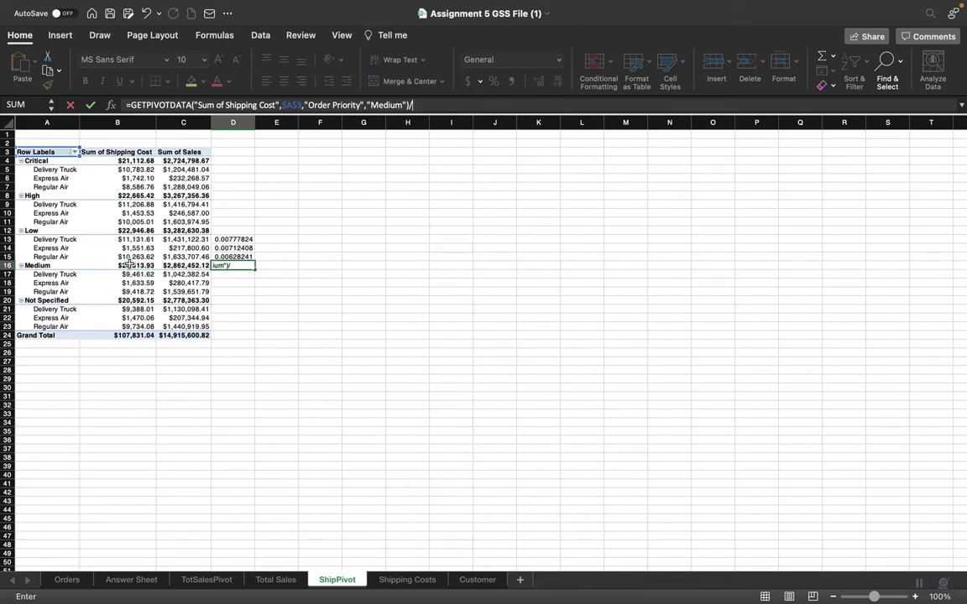
pyautogui.click(173, 265)
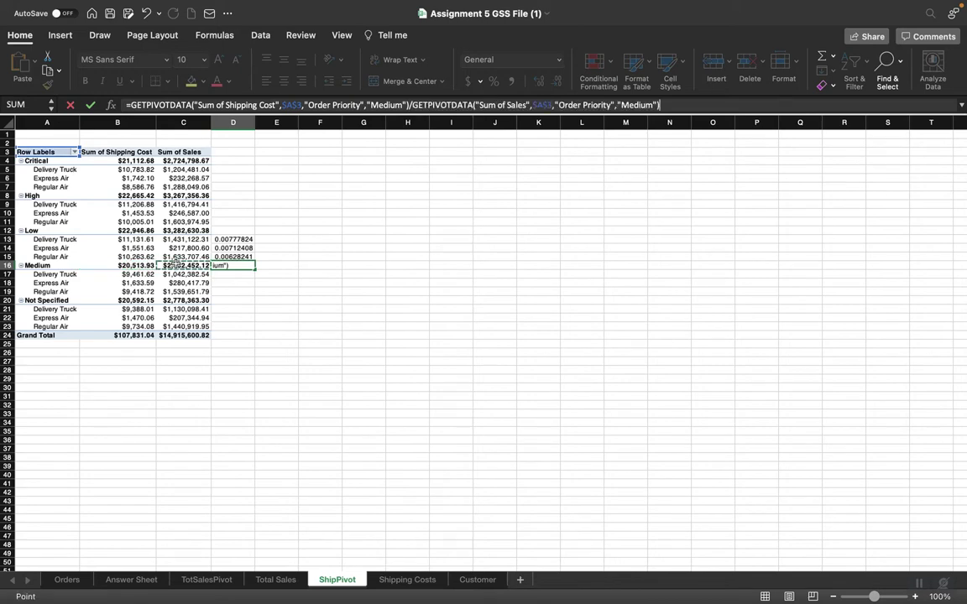
pyautogui.press('Return')
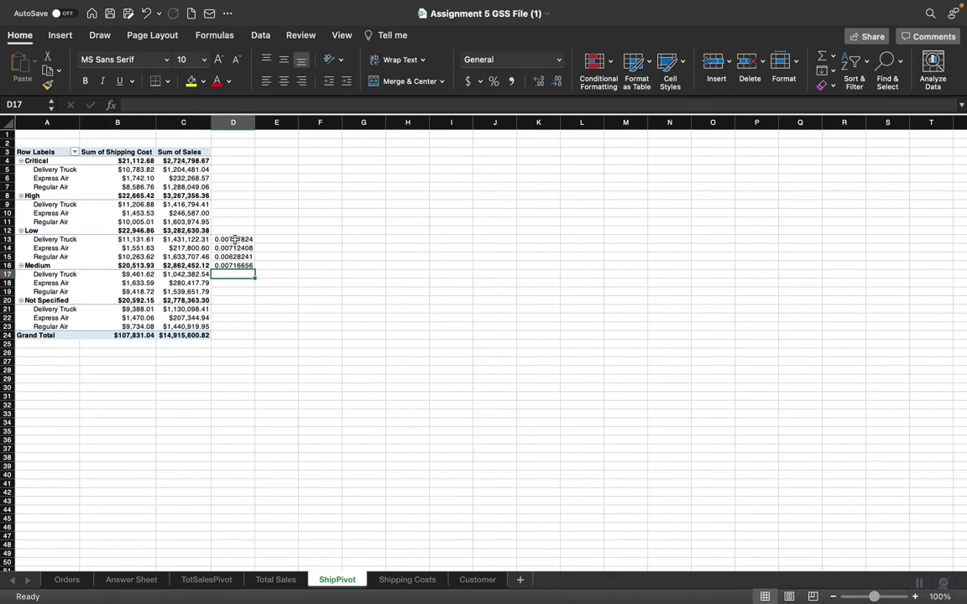
# Step: Format the ratios in D13:D16 as Percentage
pyautogui.moveTo(234, 239); pyautogui.dragTo(239, 266)
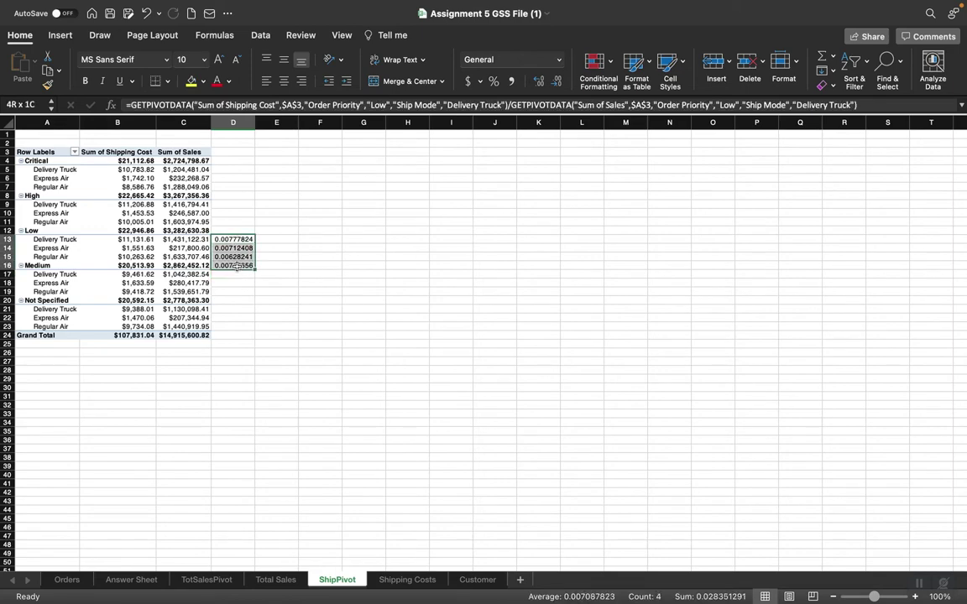
pyautogui.click(559, 60)
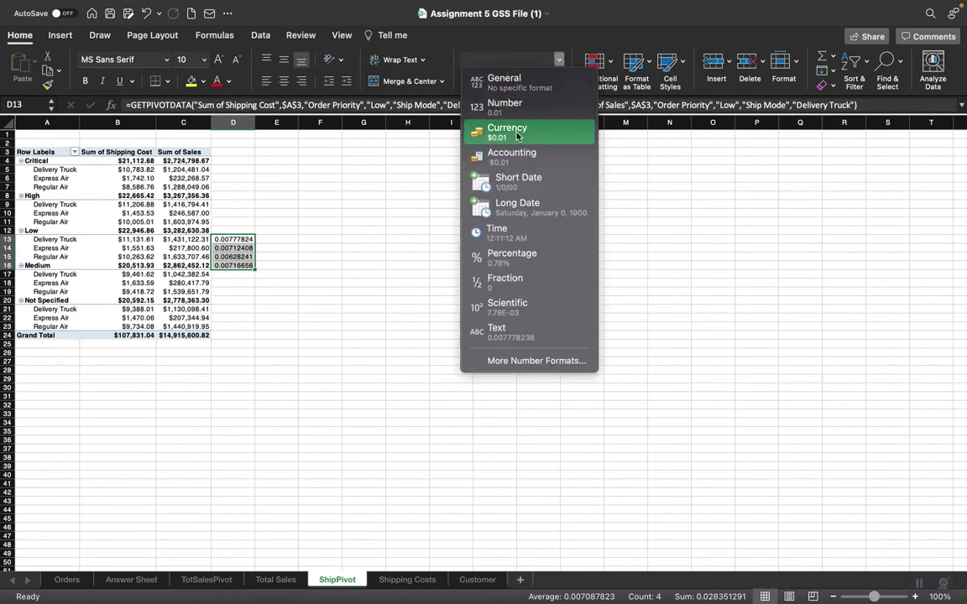
pyautogui.click(506, 261)
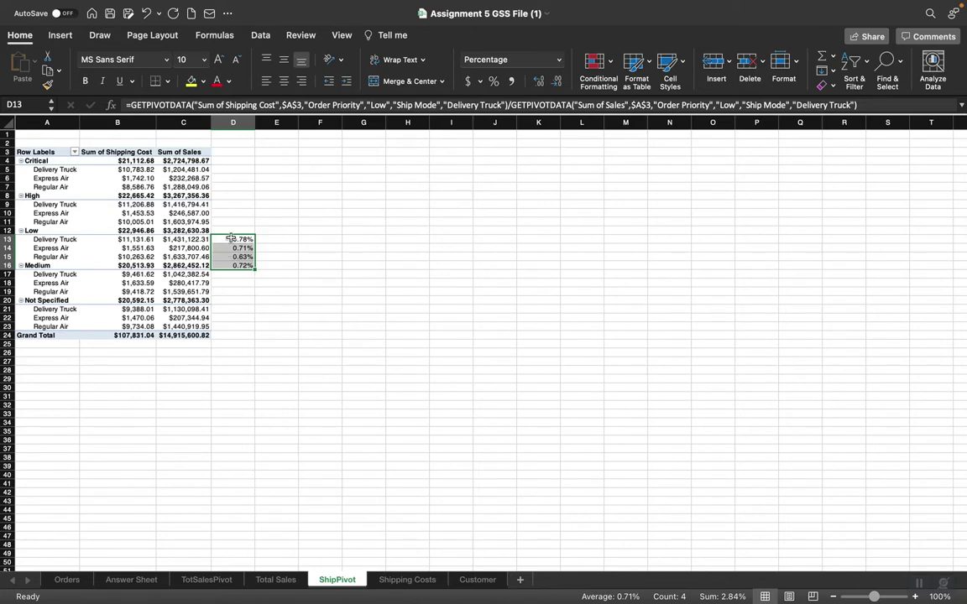
# Step: Switch to the Assignment 5 instructions in Word, review the shipping cost questions, and return to the Excel workbook
pyautogui.moveTo(834, 597)
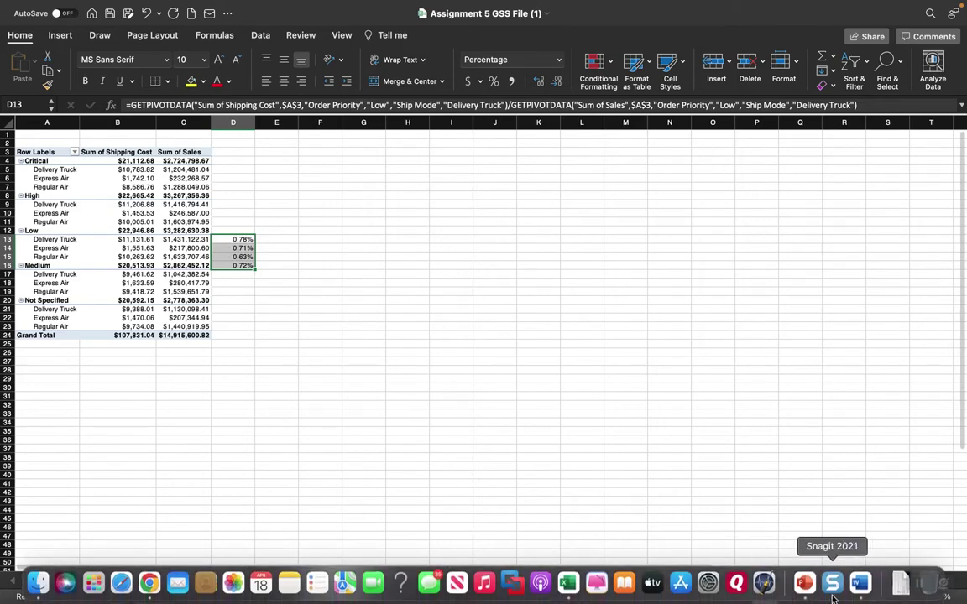
pyautogui.click(858, 584)
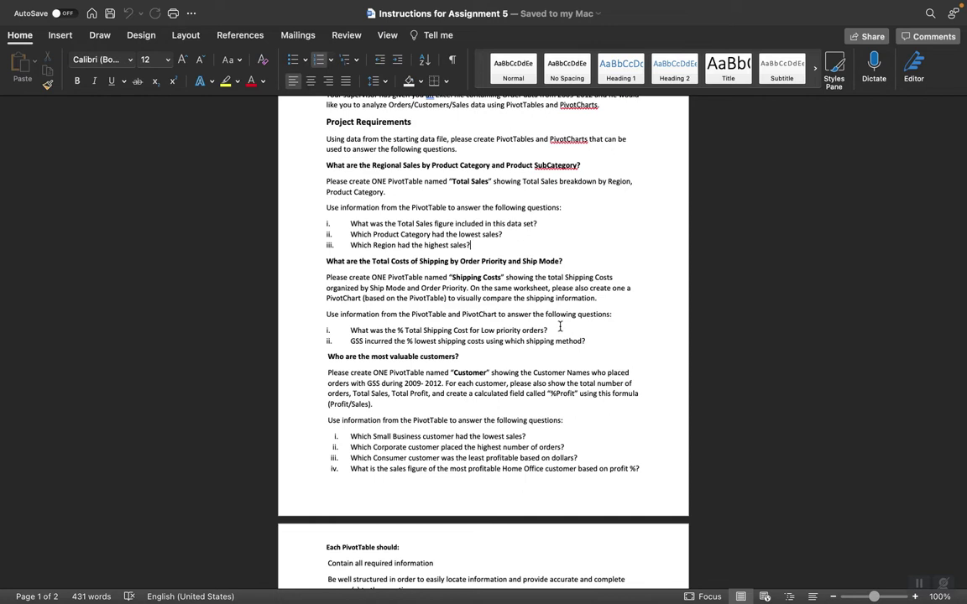
pyautogui.moveTo(431, 591)
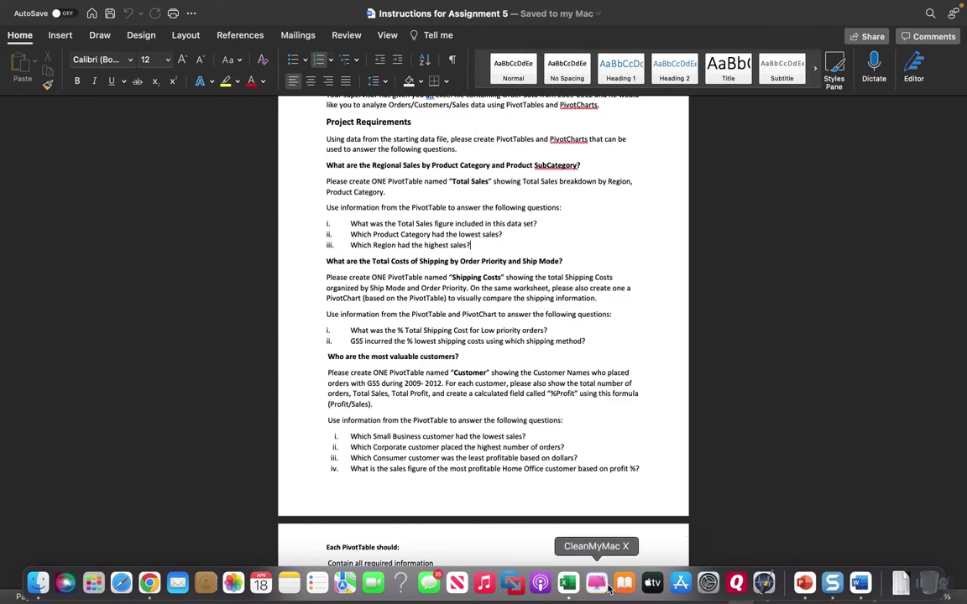
pyautogui.click(568, 583)
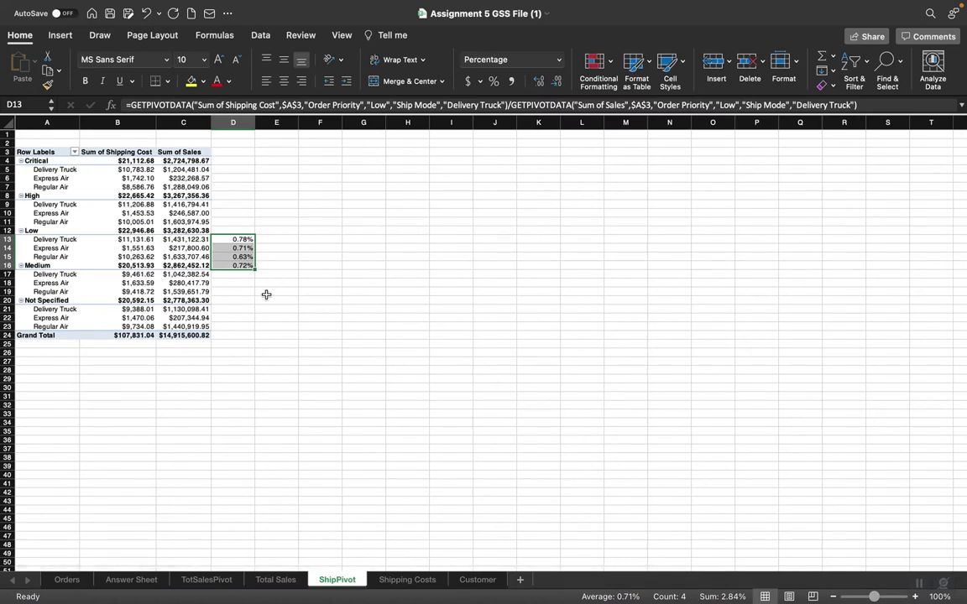
# Step: Clear the shipping cost ratio from D16 beside the Medium subtotal
pyautogui.click(229, 230)
pyautogui.click(250, 264)
pyautogui.press('BackSpace')
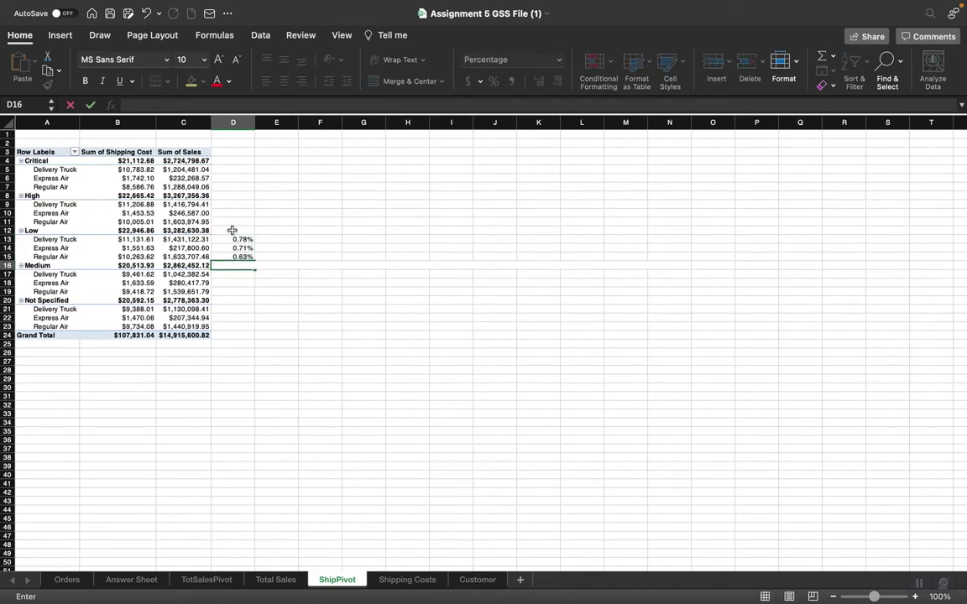
# Step: Enter a formula in D12 dividing the Low-priority total shipping cost (B12) by its total sales (C12)
pyautogui.click(233, 231)
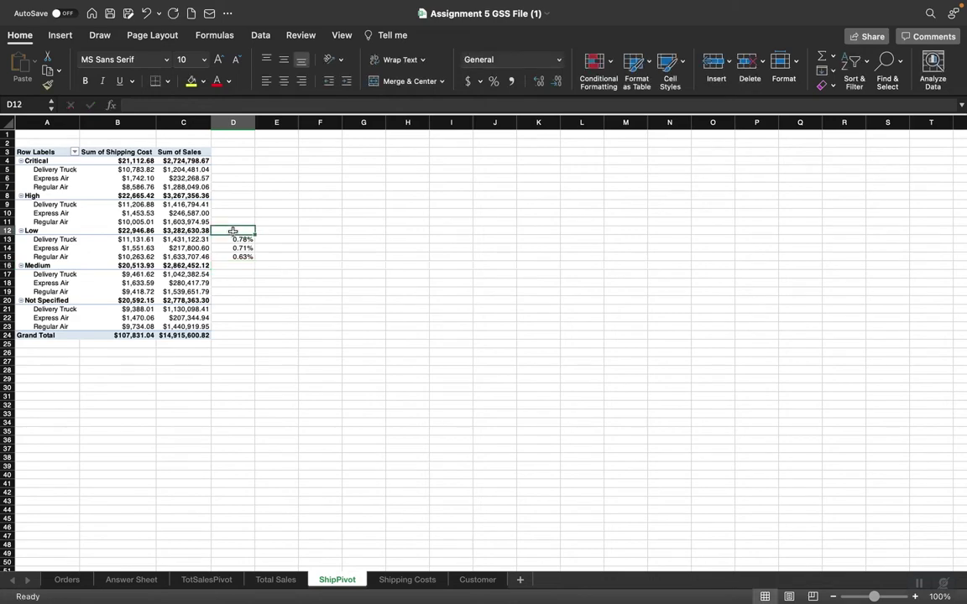
pyautogui.write('=')
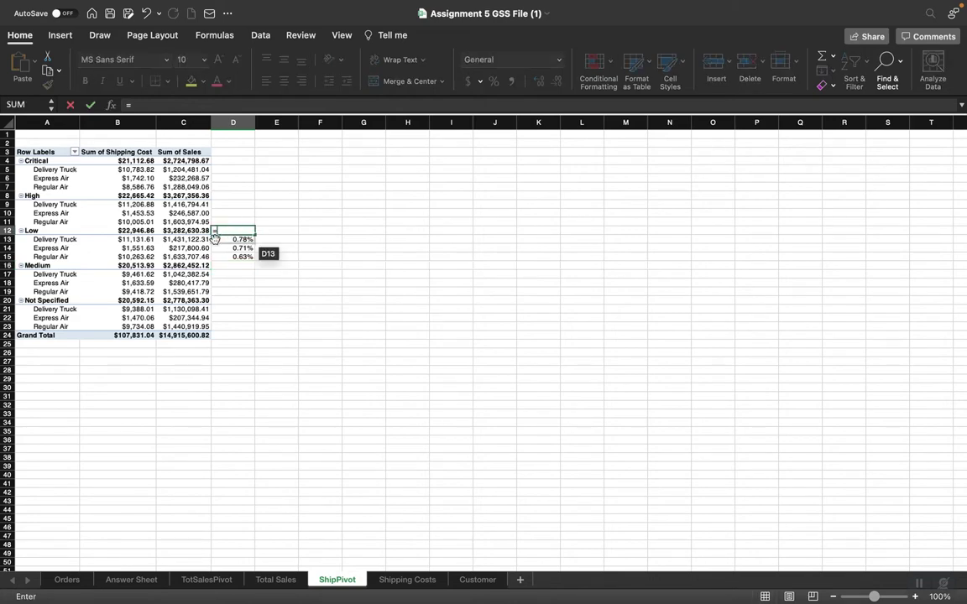
pyautogui.click(139, 229)
pyautogui.write('/')
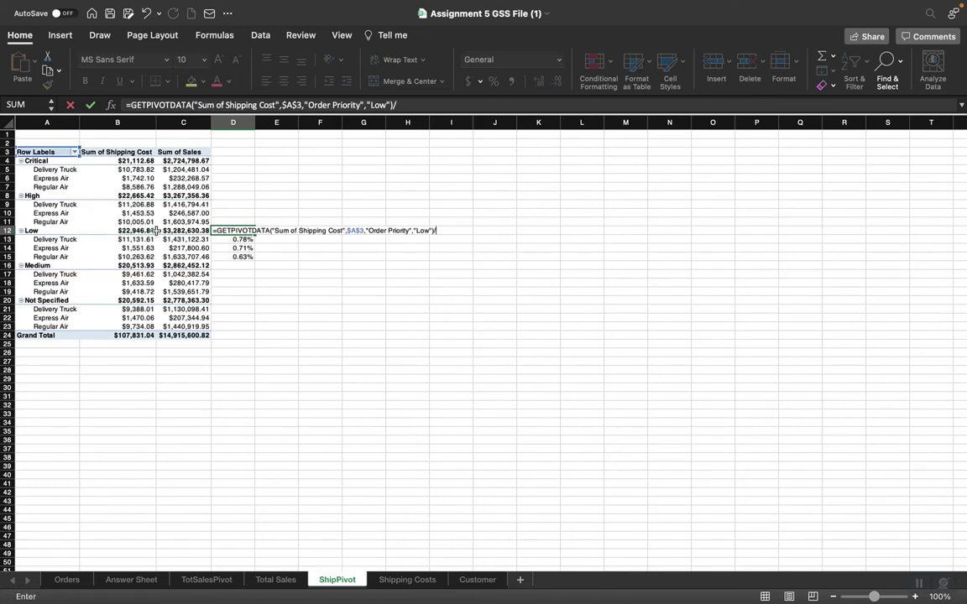
pyautogui.click(159, 230)
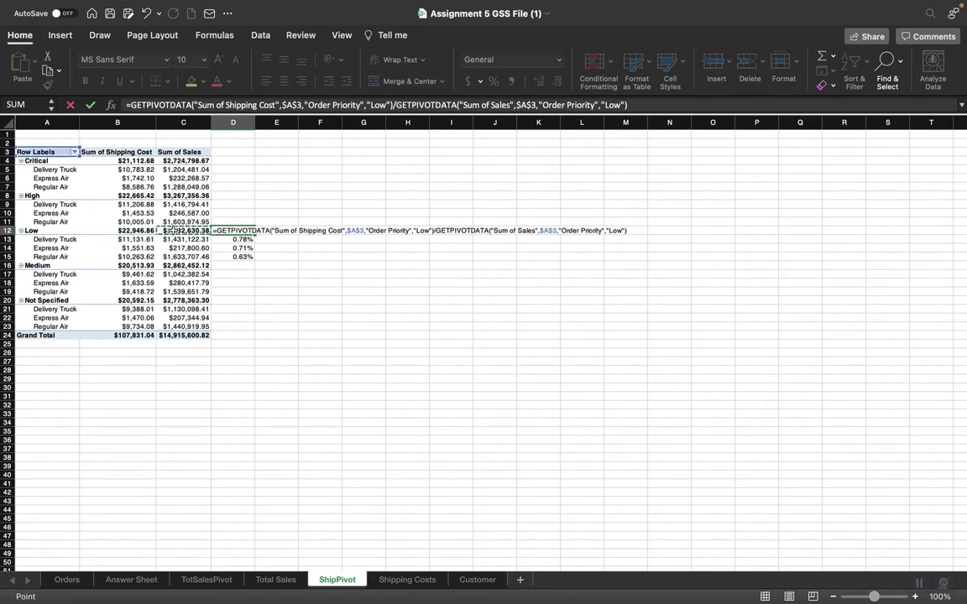
pyautogui.press('Return')
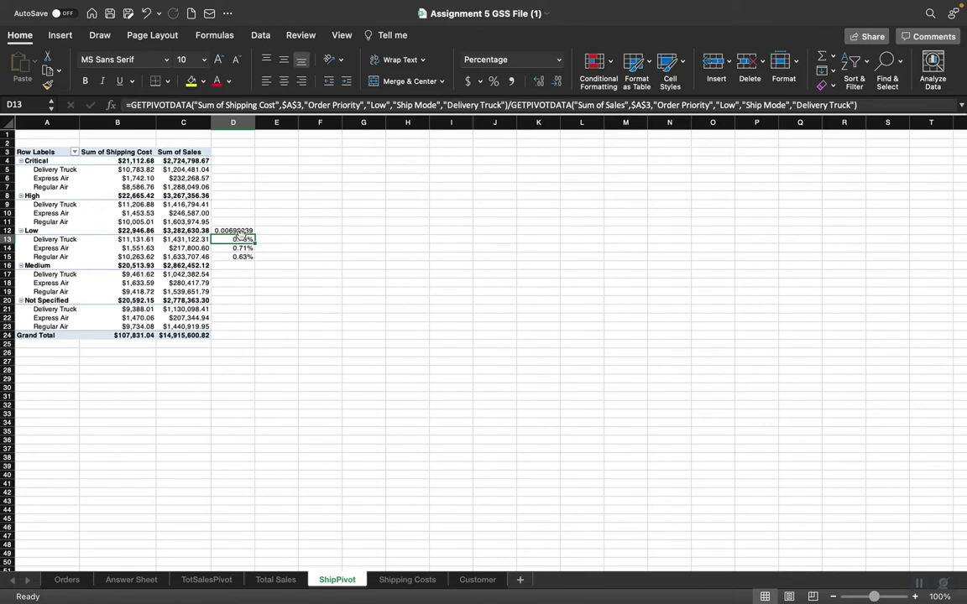
# Step: Format the Low-priority ratio in D12 as Percentage
pyautogui.press('Up')
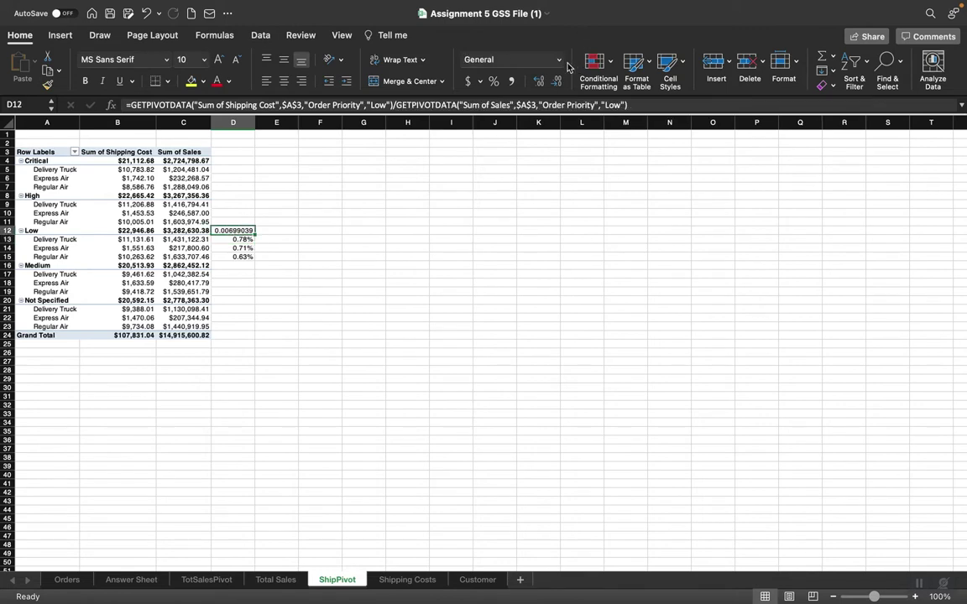
pyautogui.click(558, 60)
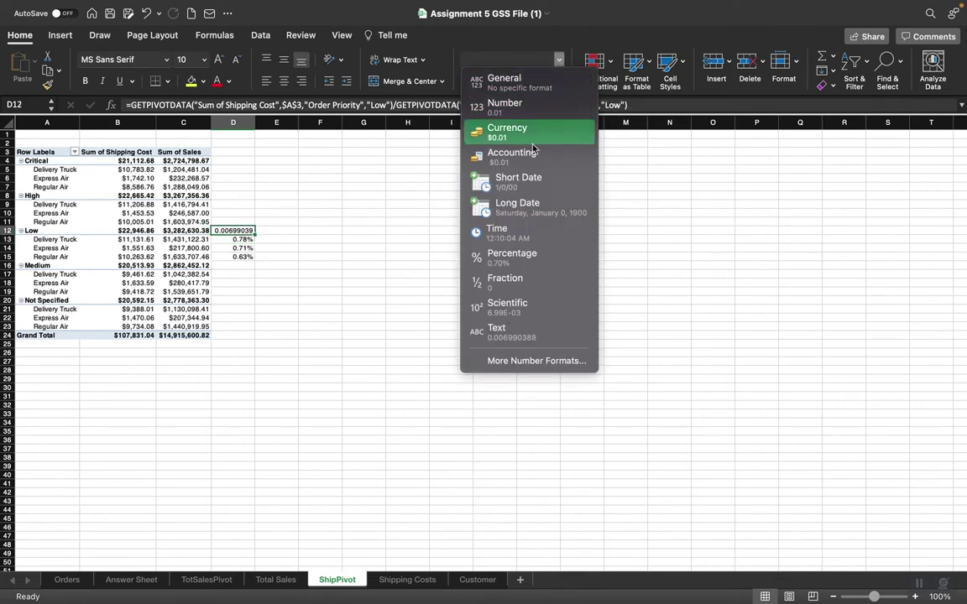
pyautogui.click(508, 262)
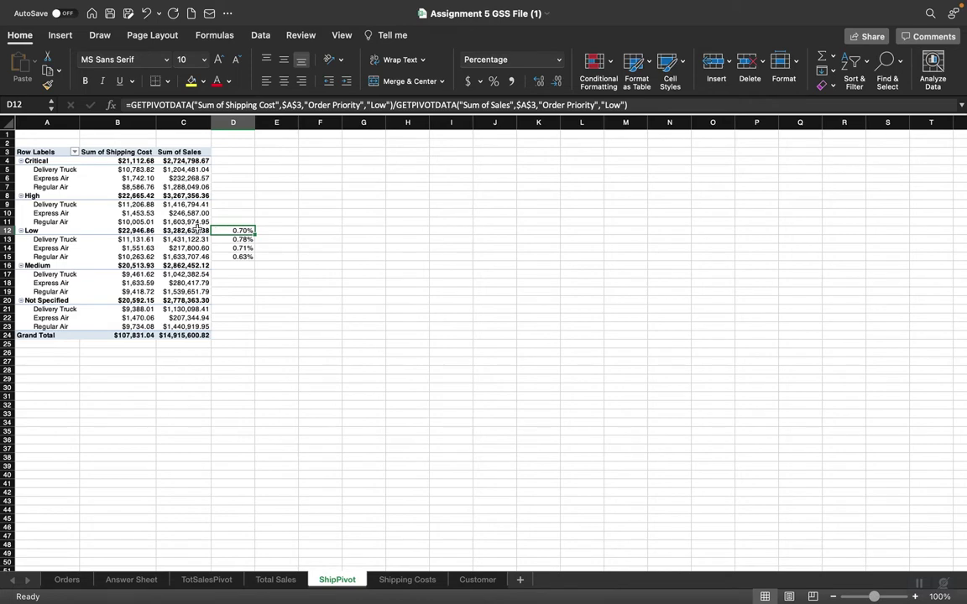
# Step: Switch to the Assignment 5 instructions in Word, check the question on the lowest-cost shipping method, and return to the Excel workbook
pyautogui.moveTo(650, 592)
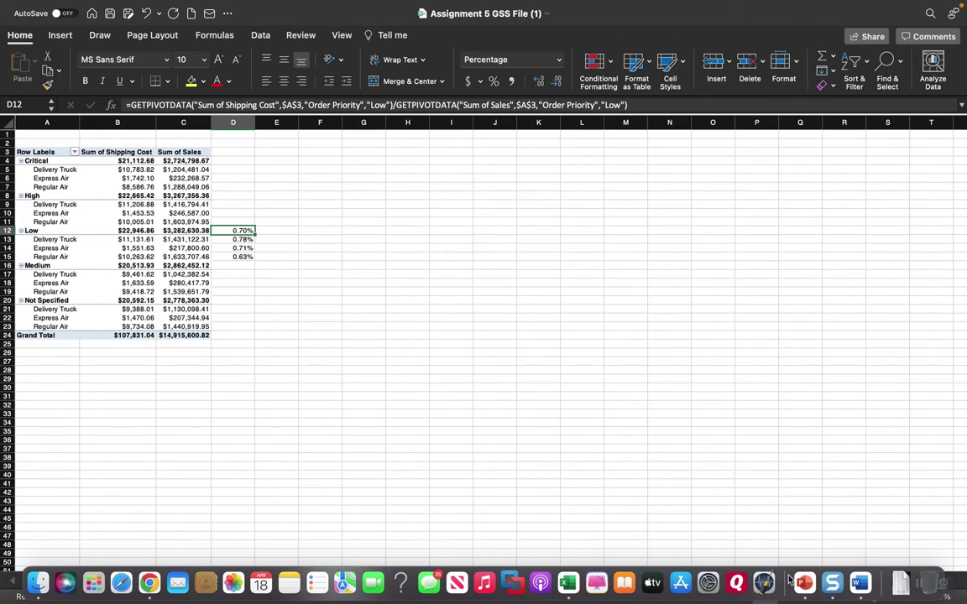
pyautogui.click(859, 582)
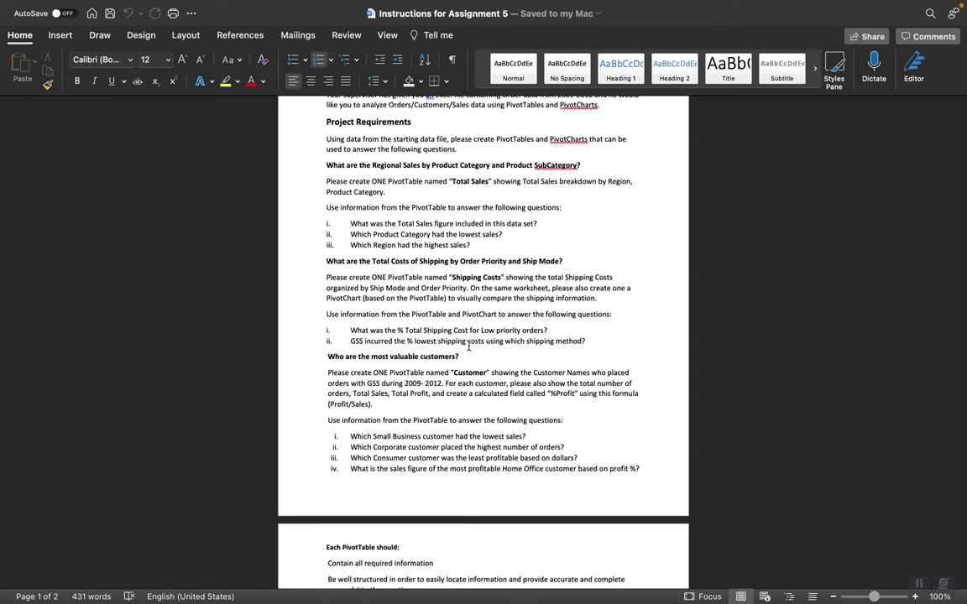
pyautogui.moveTo(805, 599)
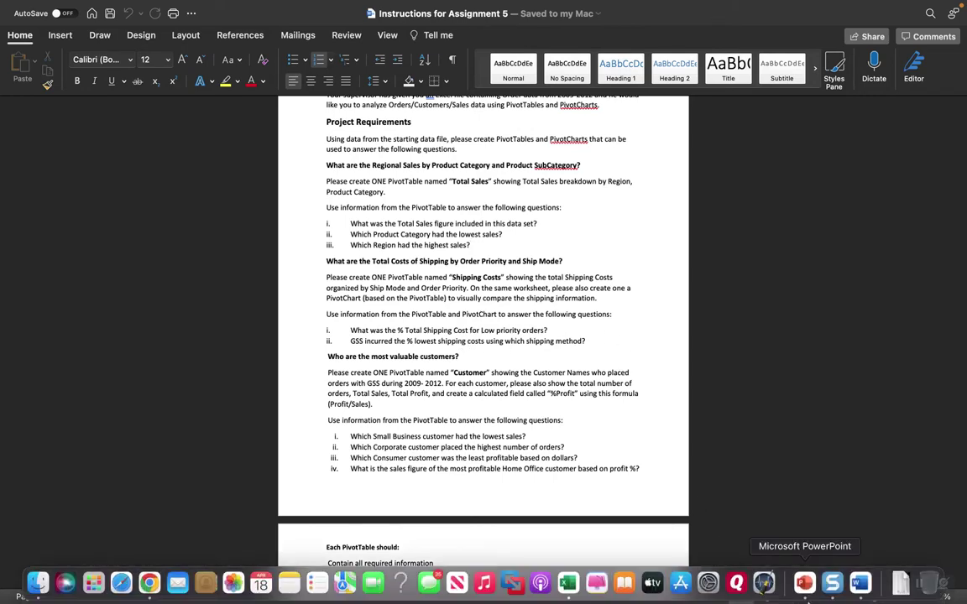
pyautogui.click(568, 584)
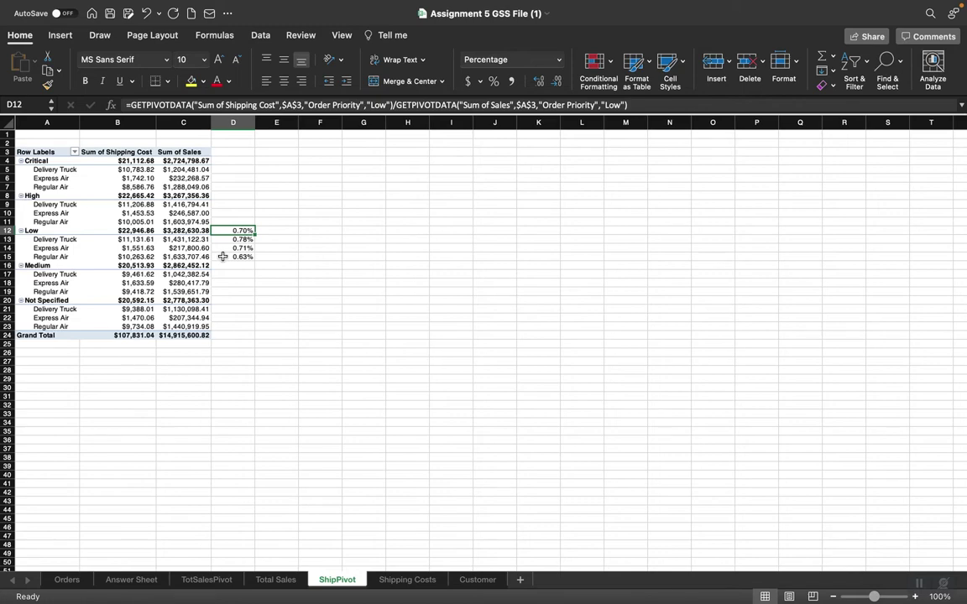
# Step: Create a PivotTable on a new worksheet from Table4 on the Customer sheet
pyautogui.click(476, 579)
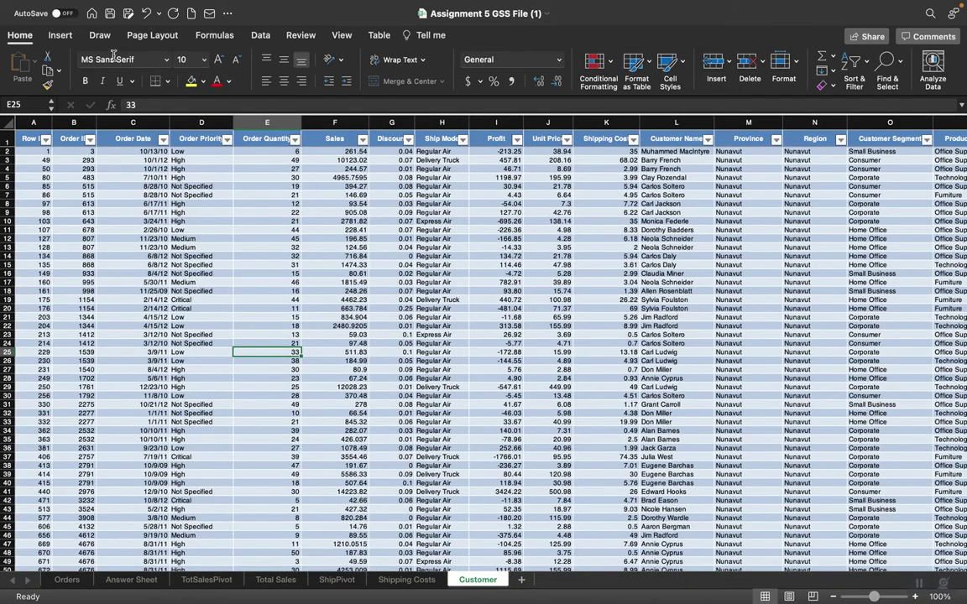
pyautogui.click(59, 37)
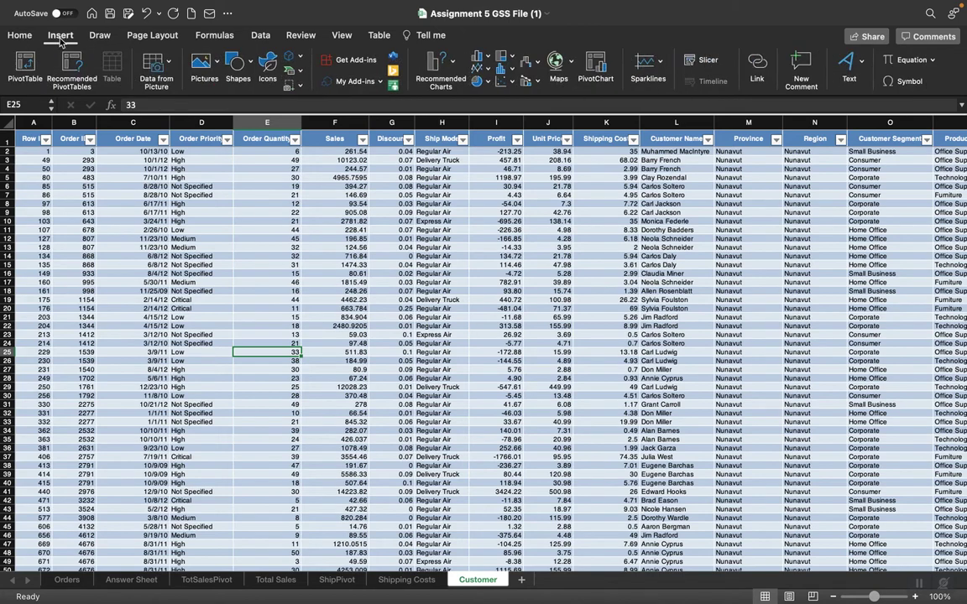
pyautogui.click(24, 67)
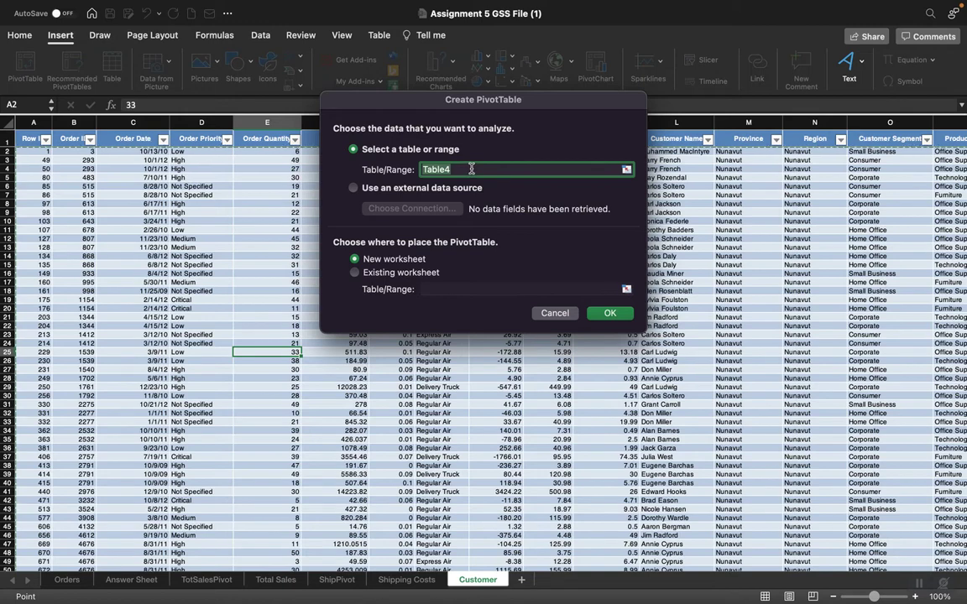
pyautogui.click(608, 314)
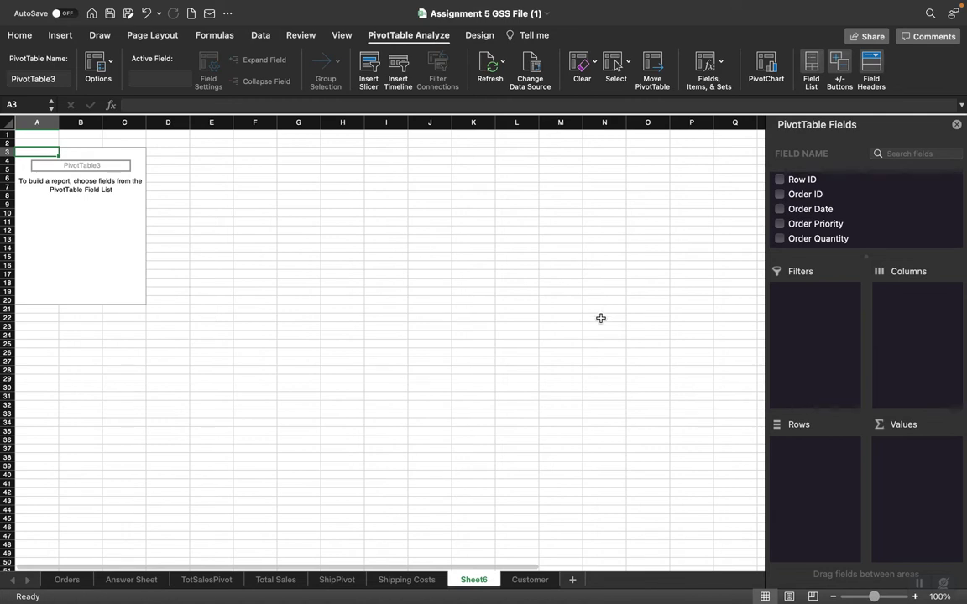
pyautogui.rightClick(472, 583)
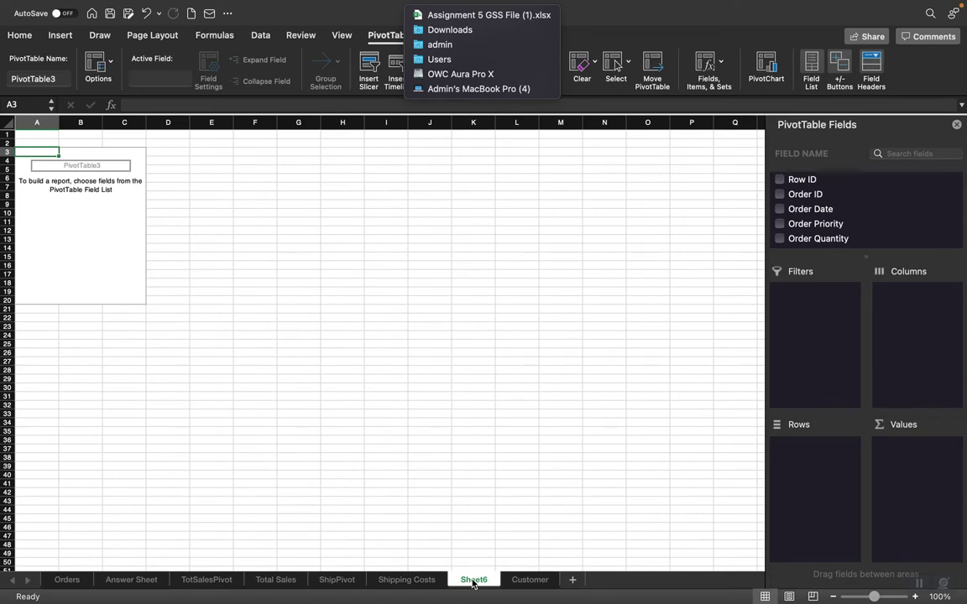
pyautogui.press('Escape')
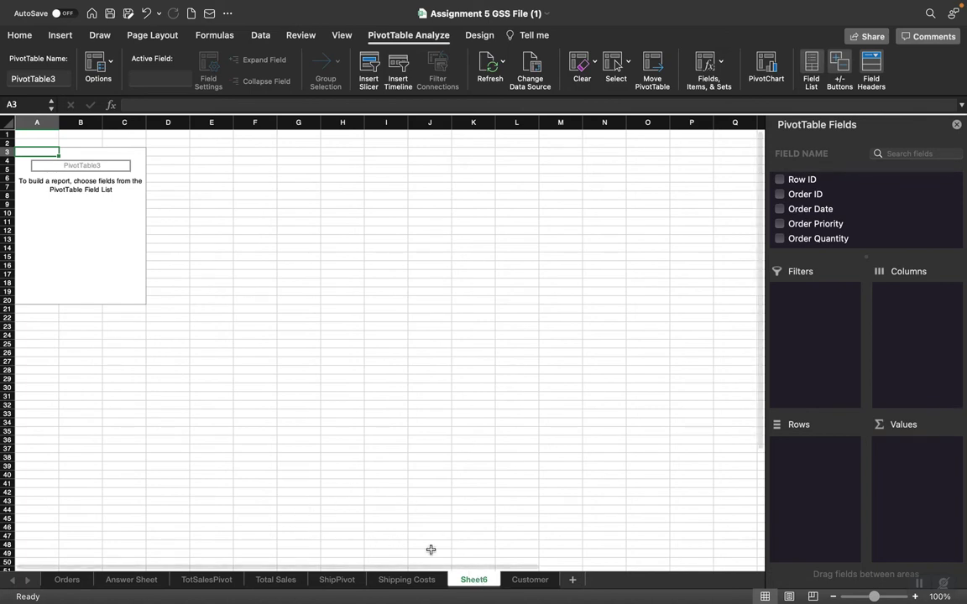
pyautogui.rightClick(474, 580)
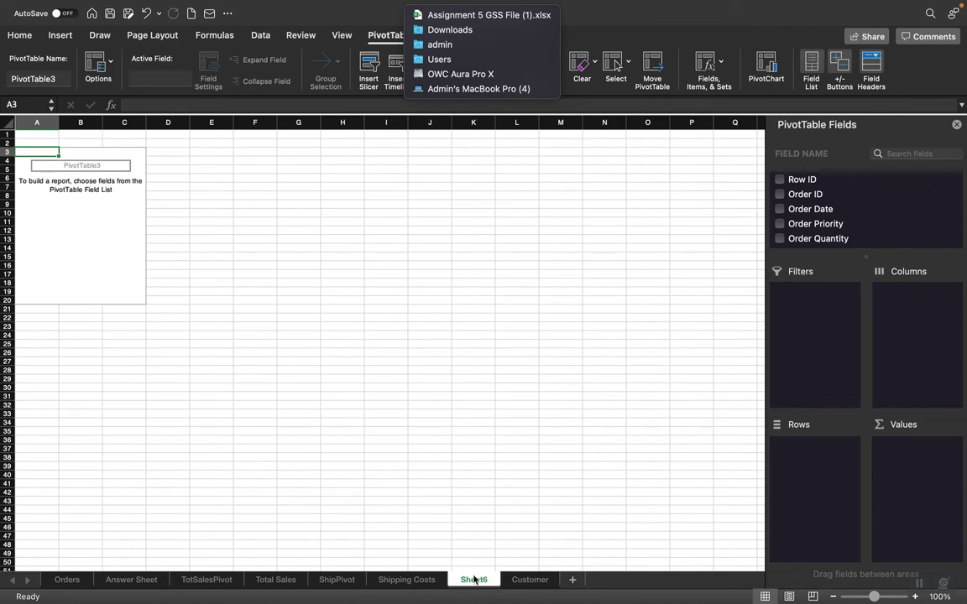
pyautogui.press('Escape')
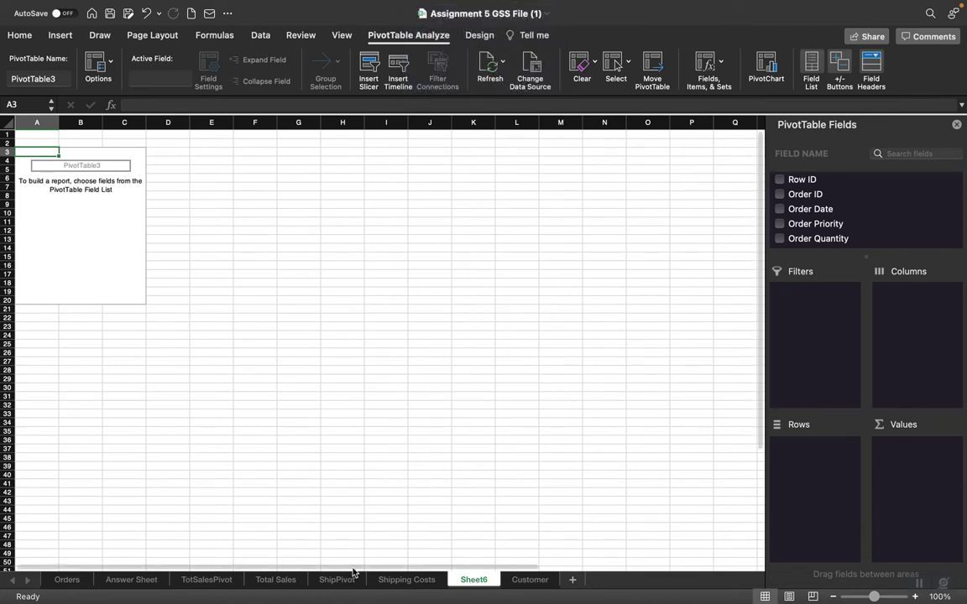
pyautogui.rightClick(488, 580)
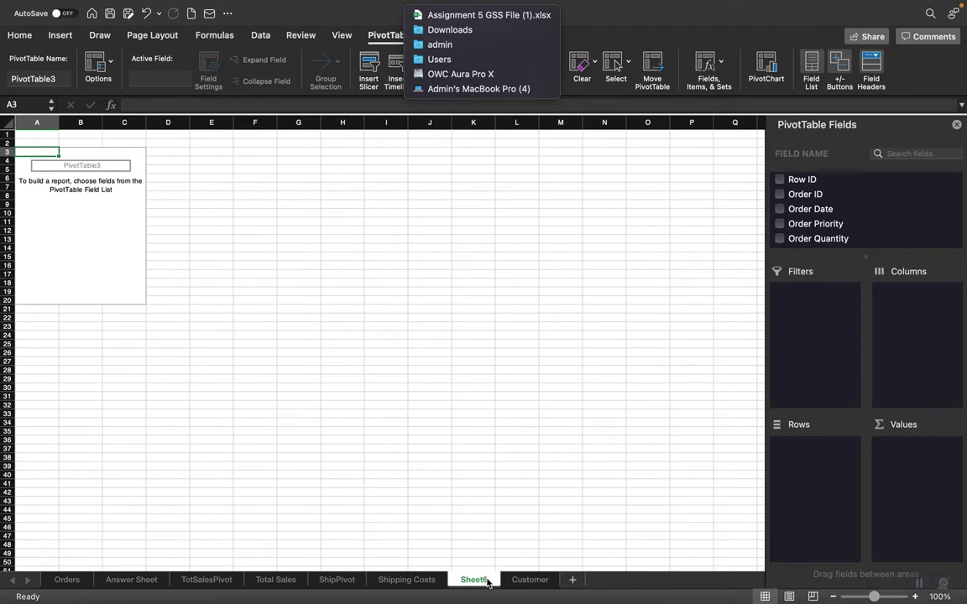
pyautogui.click(441, 485)
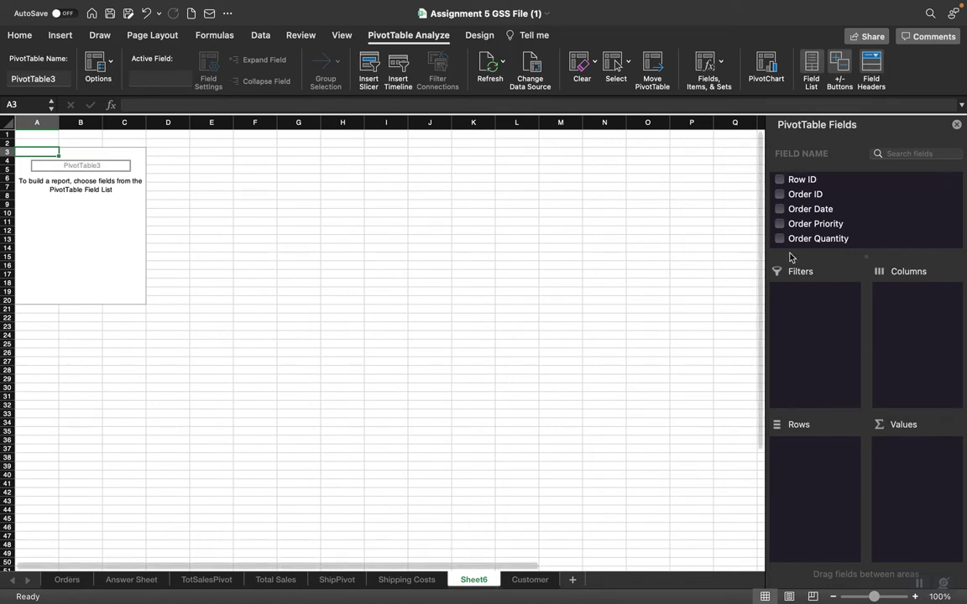
# Step: Switch to the Assignment 5 instructions in Word, read the Customer PivotTable requirements and questions, and return to the Excel workbook
pyautogui.moveTo(743, 597)
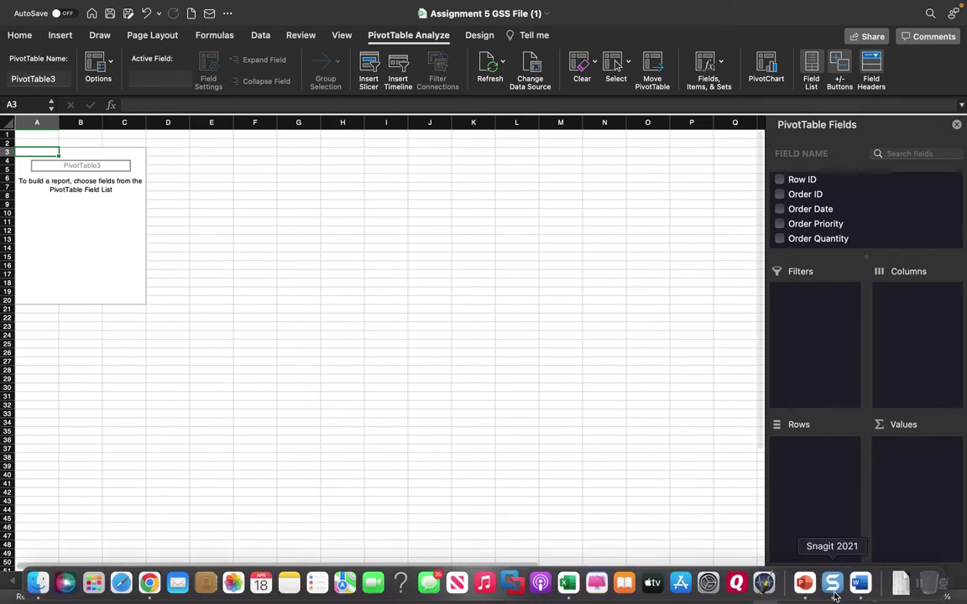
pyautogui.click(859, 581)
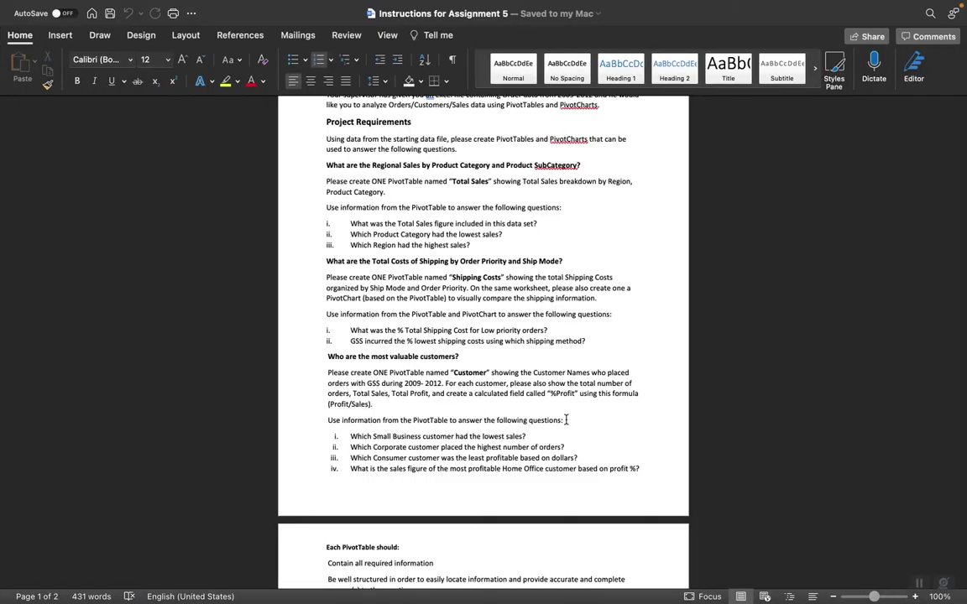
pyautogui.scroll(-3, 421, 510)
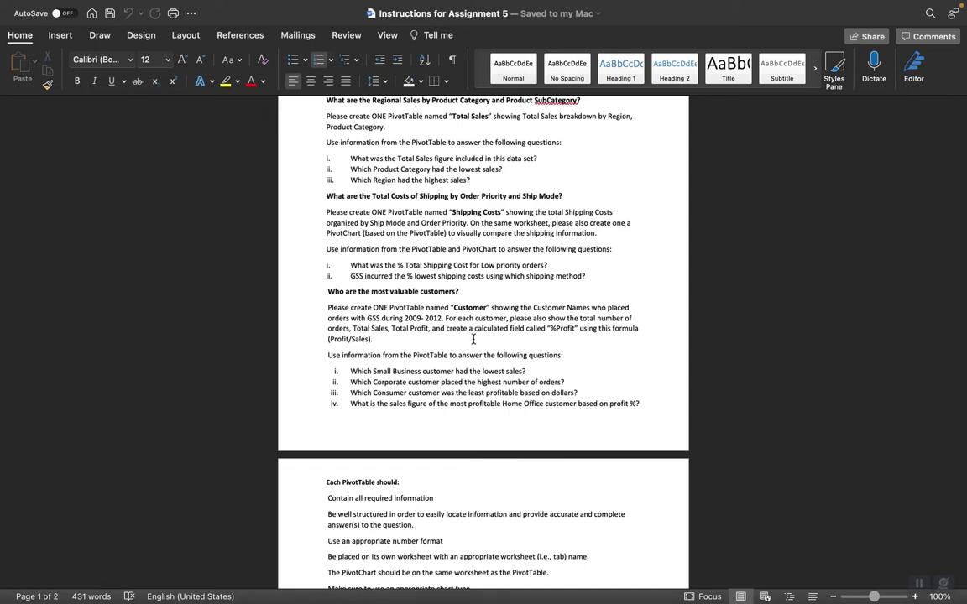
pyautogui.moveTo(625, 591)
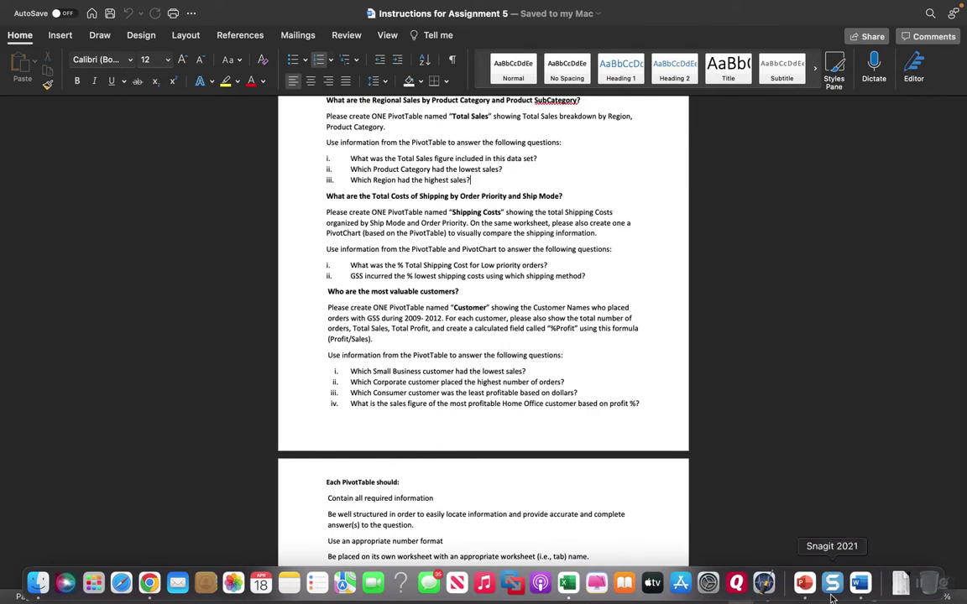
pyautogui.click(568, 588)
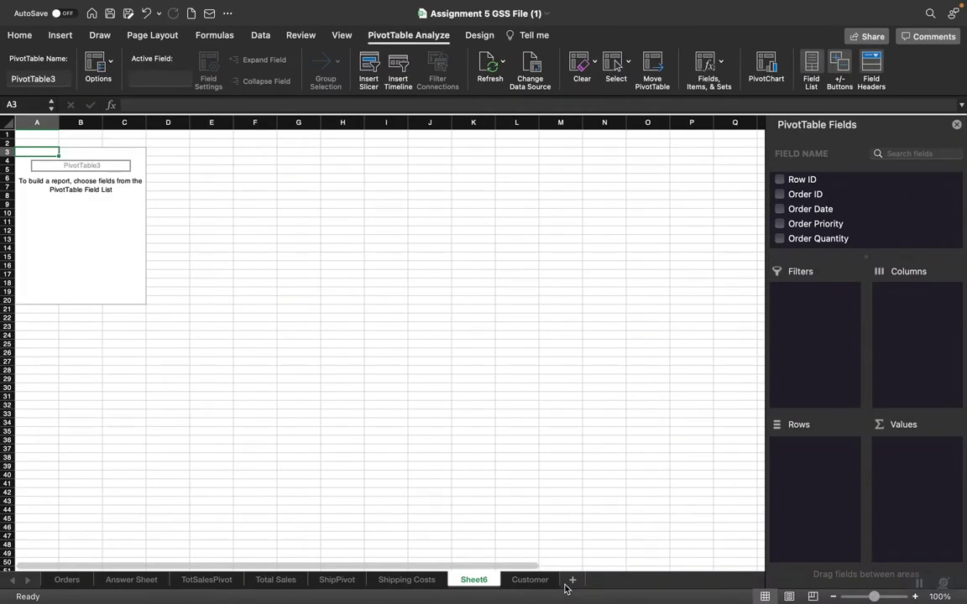
# Step: Add the Customer Name field to the new PivotTable as a count in its values
pyautogui.scroll(-3, 865, 202)
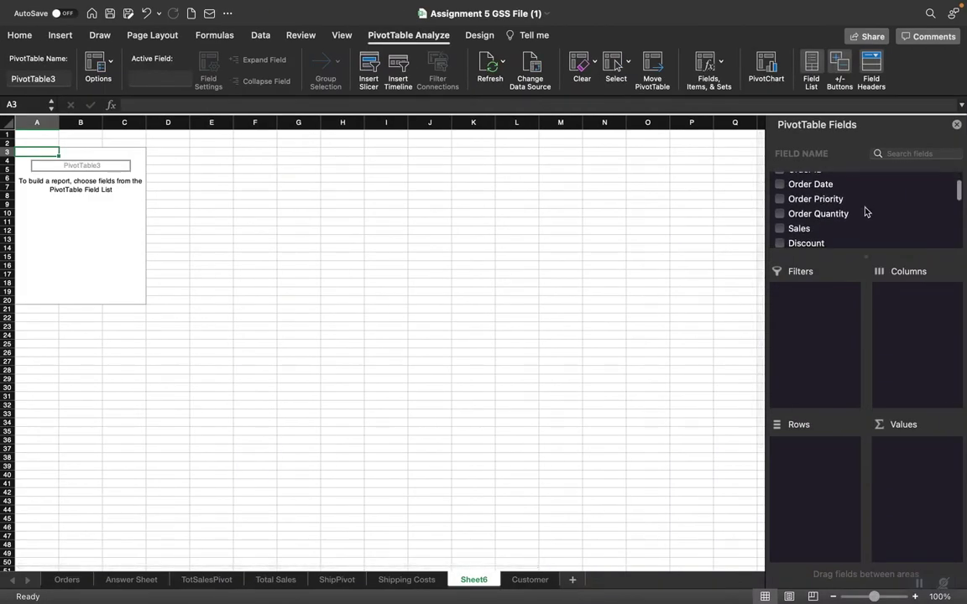
pyautogui.scroll(2, 866, 211)
pyautogui.scroll(-6, 866, 211)
pyautogui.scroll(-1, 866, 210)
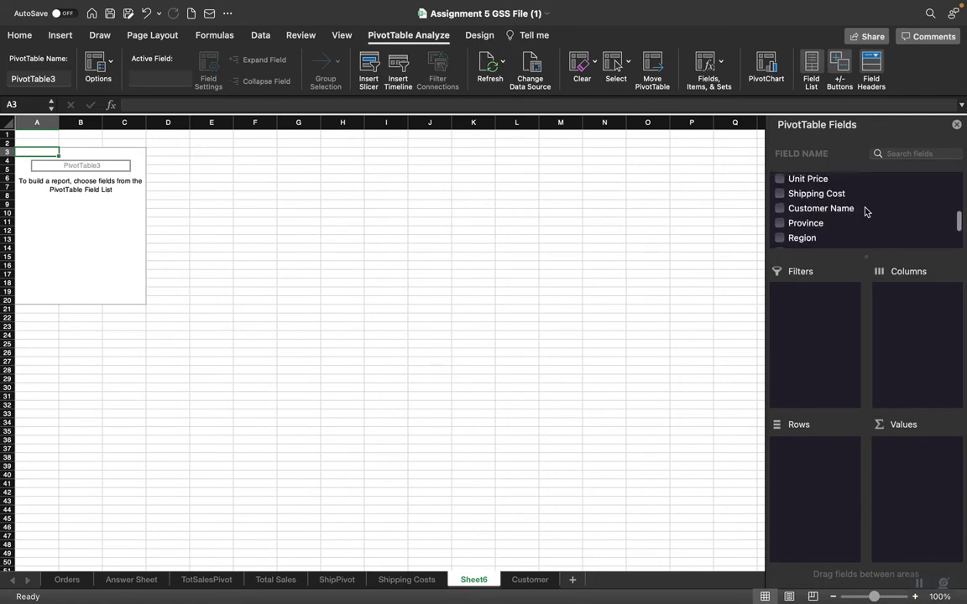
pyautogui.click(779, 214)
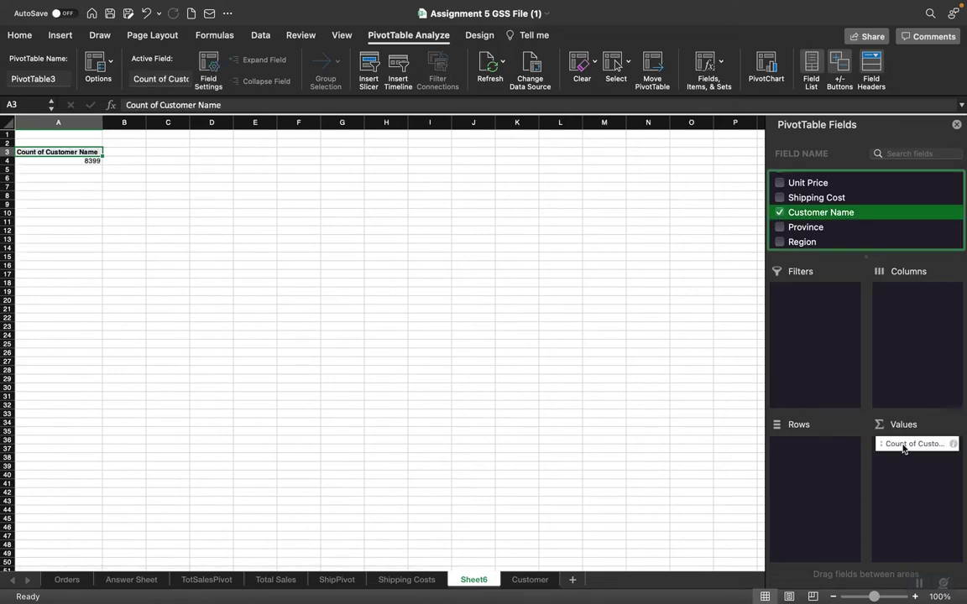
pyautogui.moveTo(903, 449); pyautogui.dragTo(899, 432)
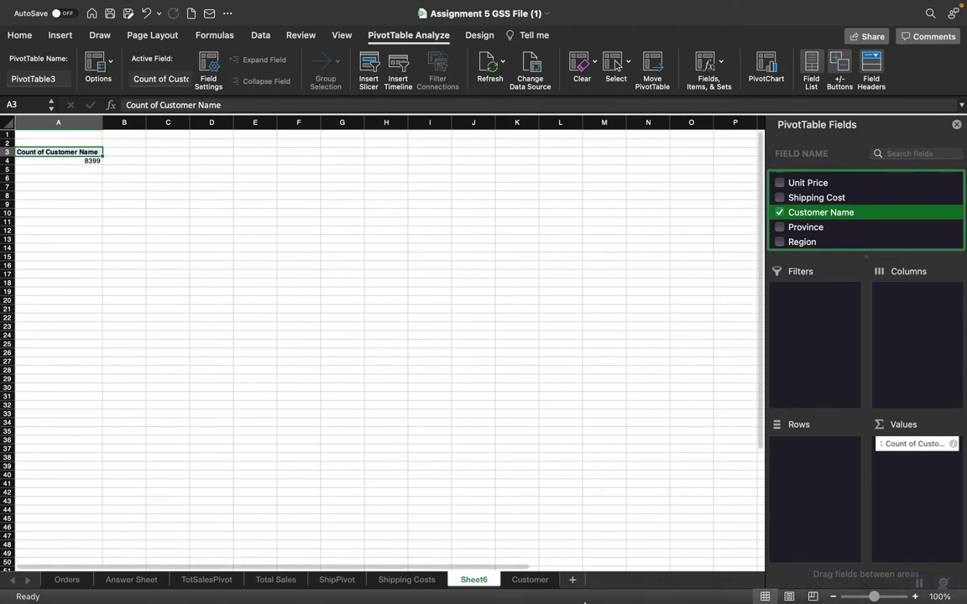
# Step: Switch to the Assignment 5 instructions in Word, reread the fields required for the Customer PivotTable, and return to the Excel workbook
pyautogui.moveTo(710, 591)
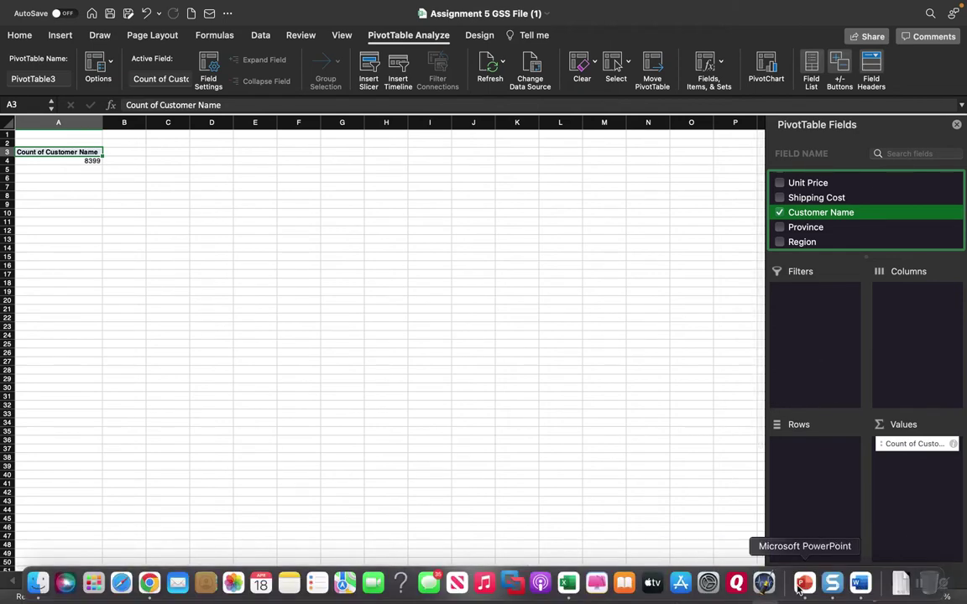
pyautogui.click(859, 583)
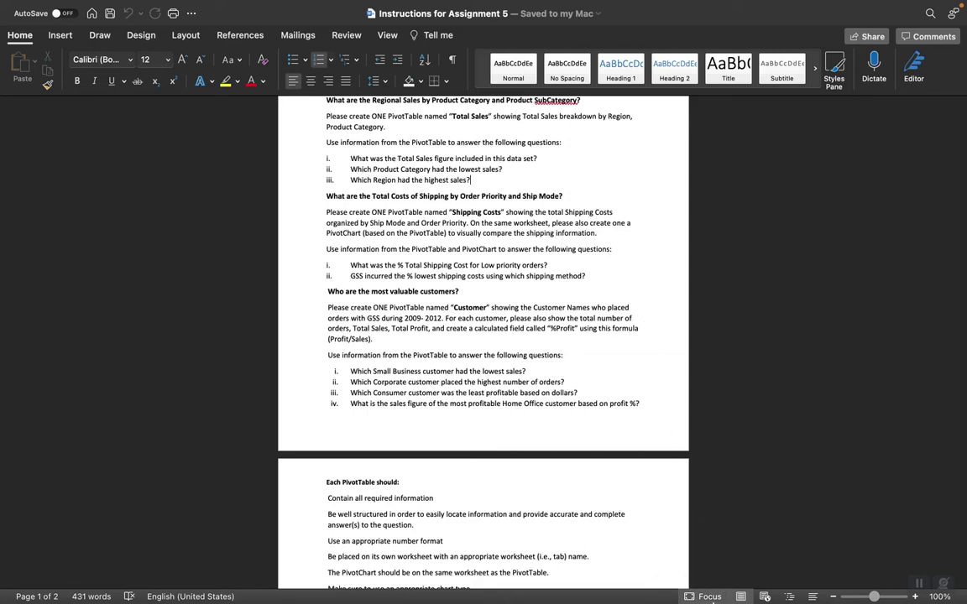
pyautogui.moveTo(764, 592)
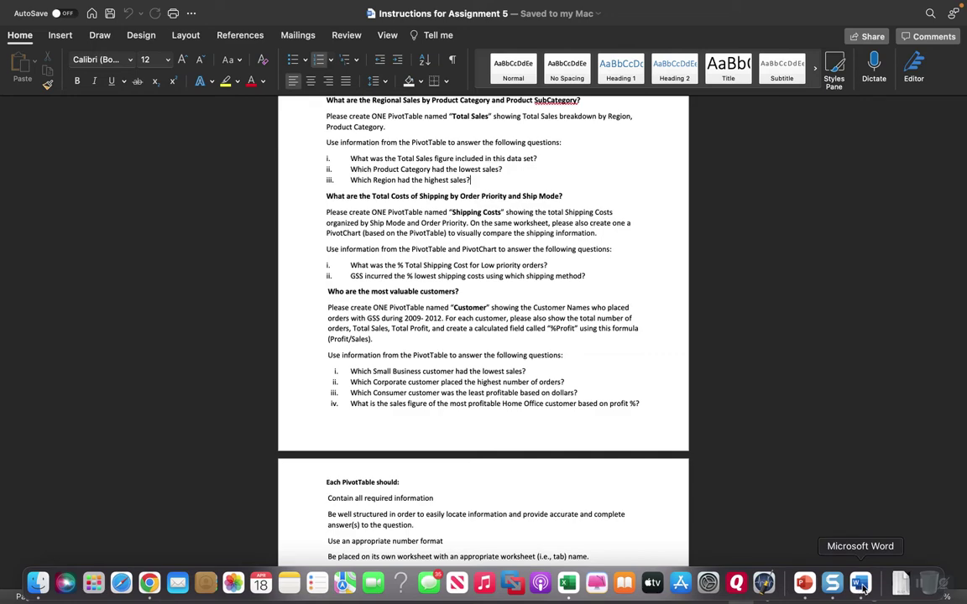
pyautogui.click(568, 584)
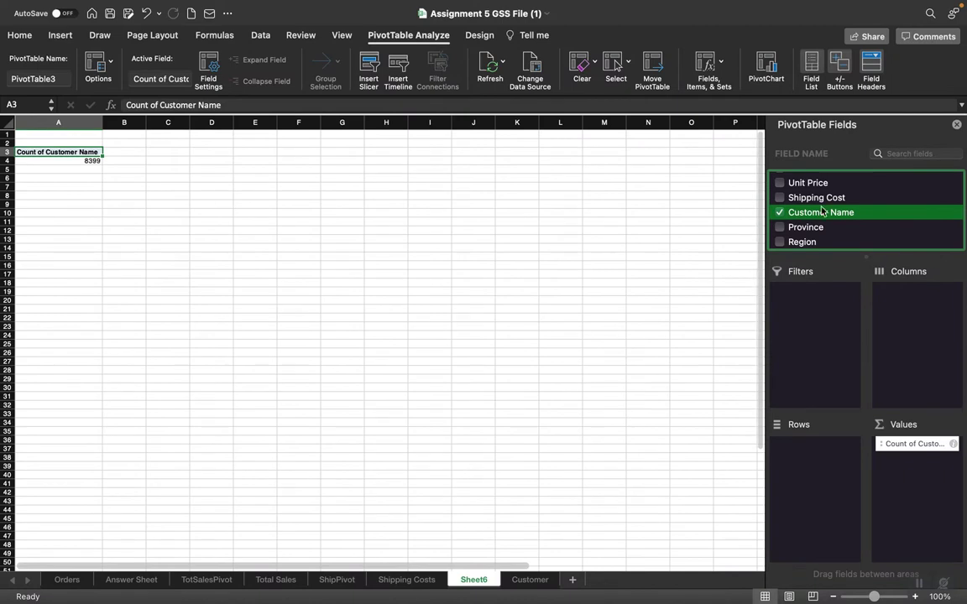
# Step: Add the Sales field to the PivotTable's values as a sum
pyautogui.scroll(-2, 862, 210)
pyautogui.scroll(-3, 862, 211)
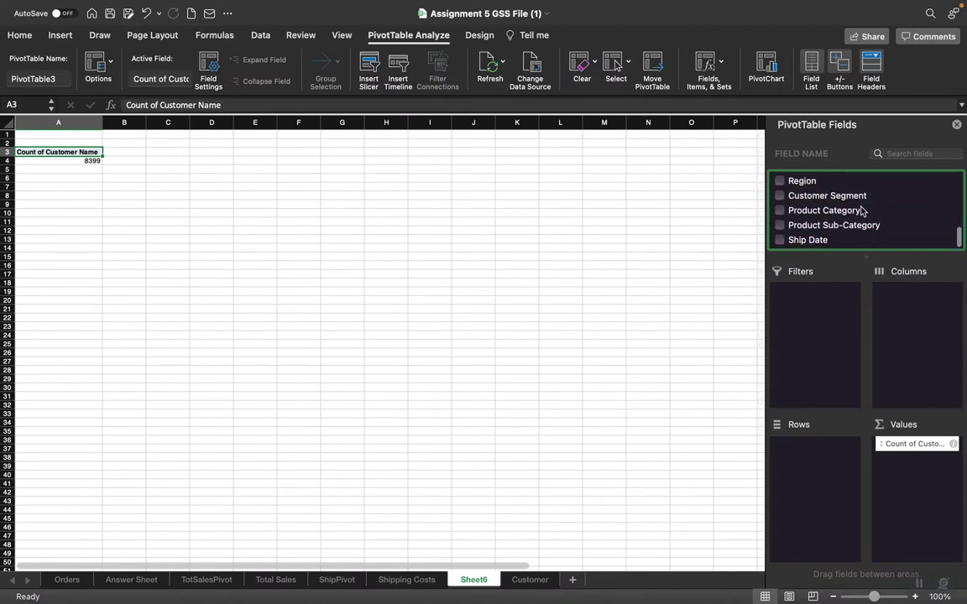
pyautogui.scroll(3, 862, 211)
pyautogui.scroll(5, 862, 211)
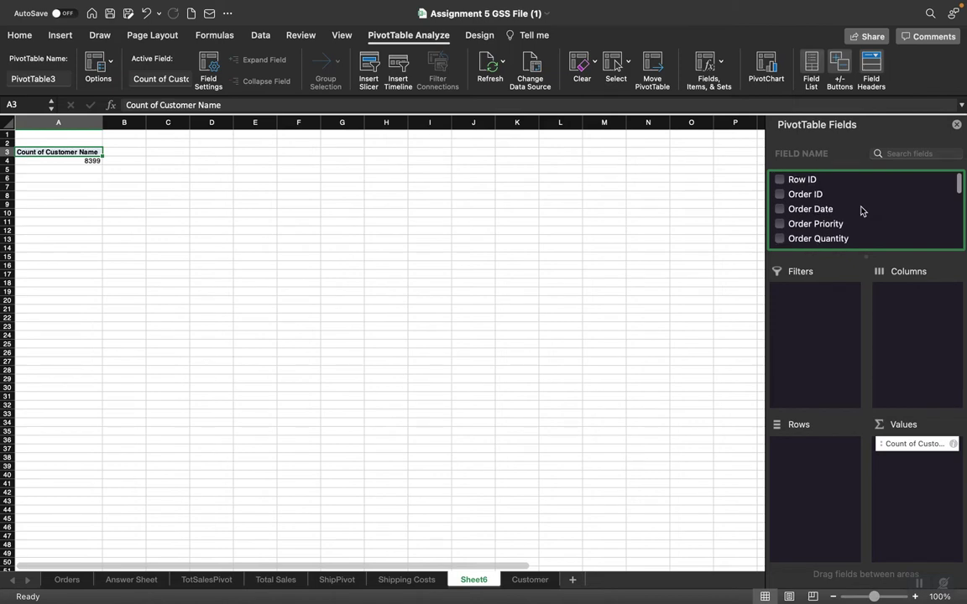
pyautogui.scroll(-2, 862, 211)
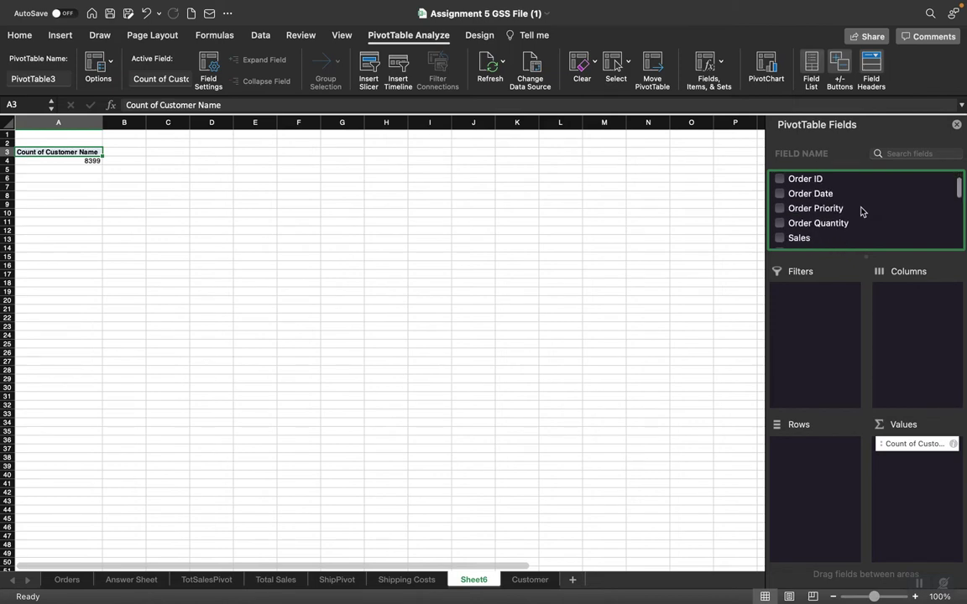
pyautogui.scroll(2, 862, 212)
pyautogui.scroll(-2, 862, 213)
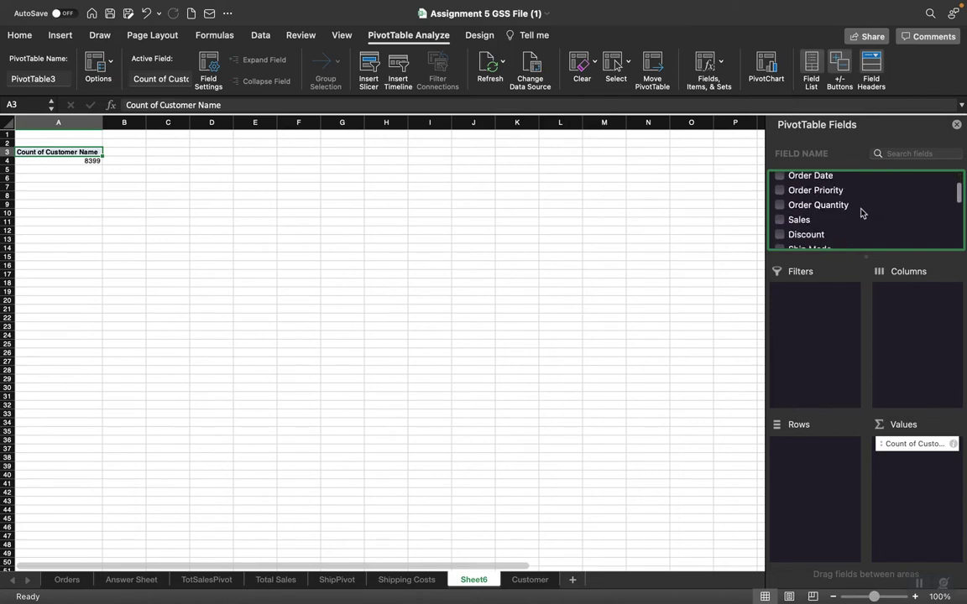
pyautogui.click(779, 220)
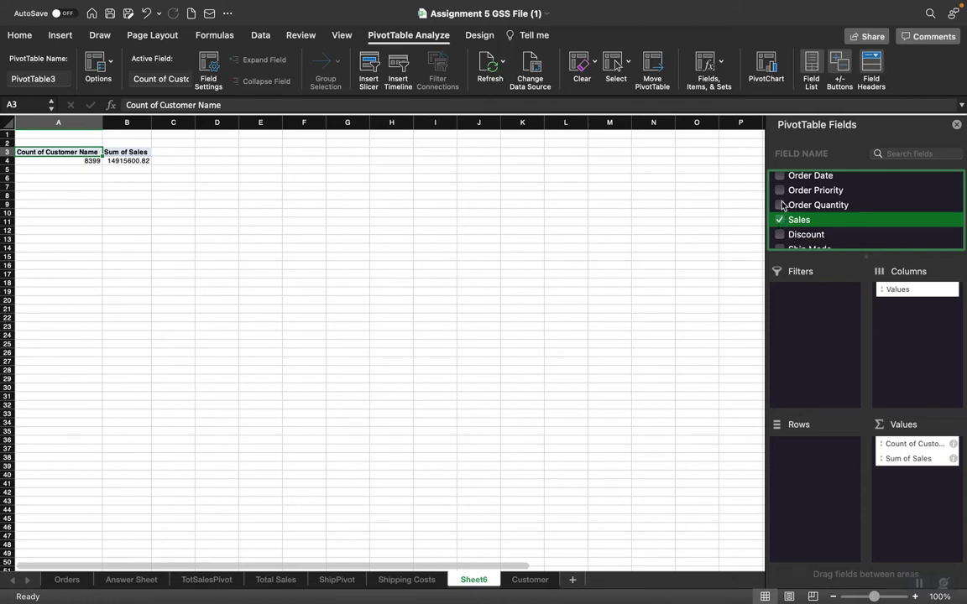
# Step: Add the Order Quantity and Profit fields to the PivotTable's values as sums
pyautogui.scroll(-3, 868, 195)
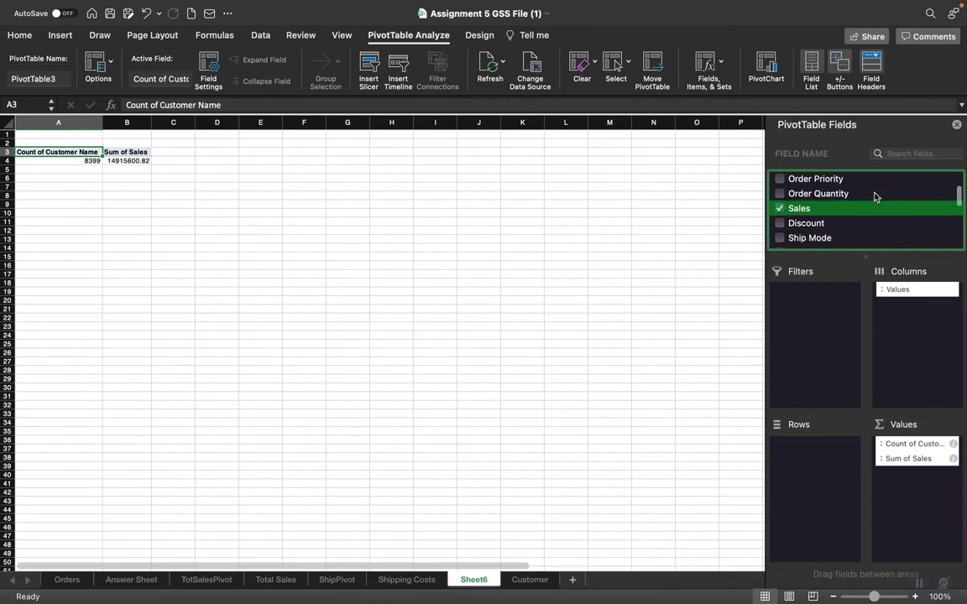
pyautogui.scroll(2, 872, 197)
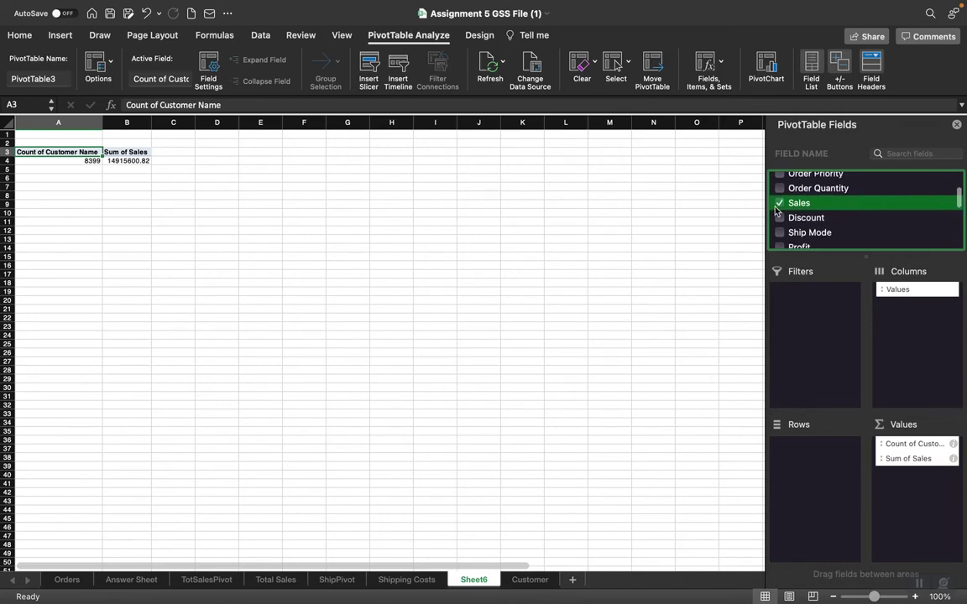
pyautogui.click(780, 188)
pyautogui.scroll(-2, 839, 230)
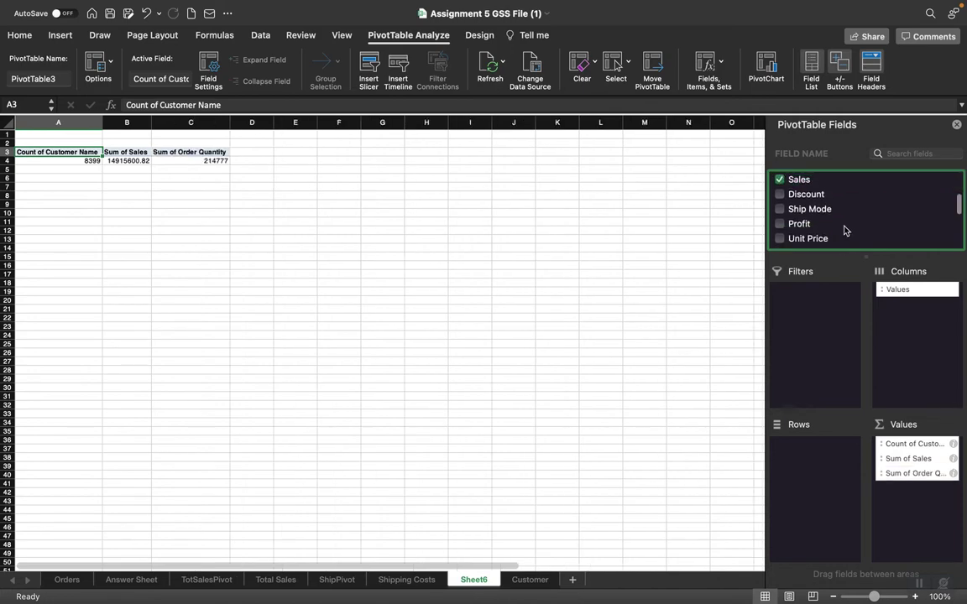
pyautogui.click(780, 220)
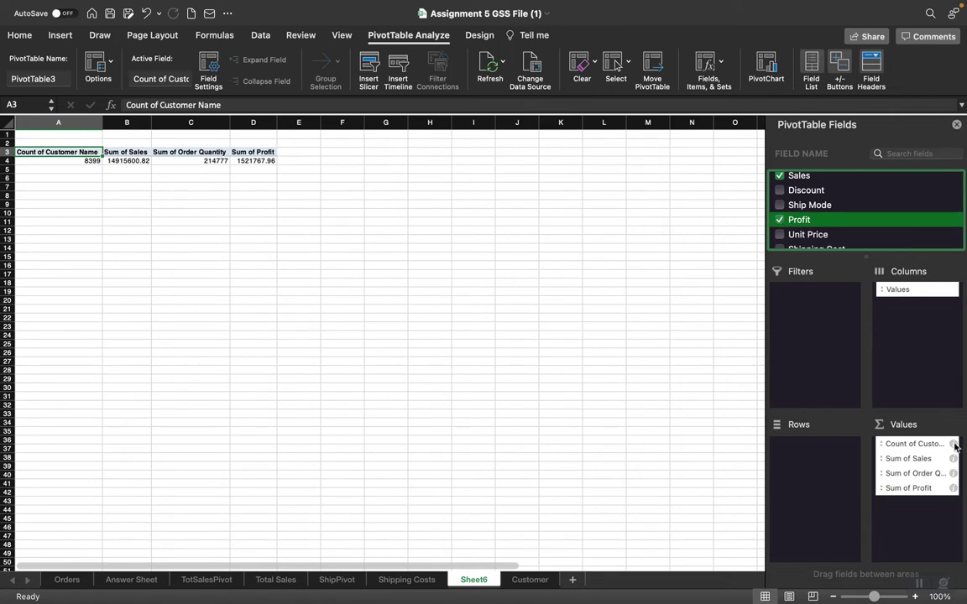
# Step: Move the Customer Name field from the PivotTable's values to its rows and look through the customer list
pyautogui.moveTo(899, 448); pyautogui.dragTo(812, 453)
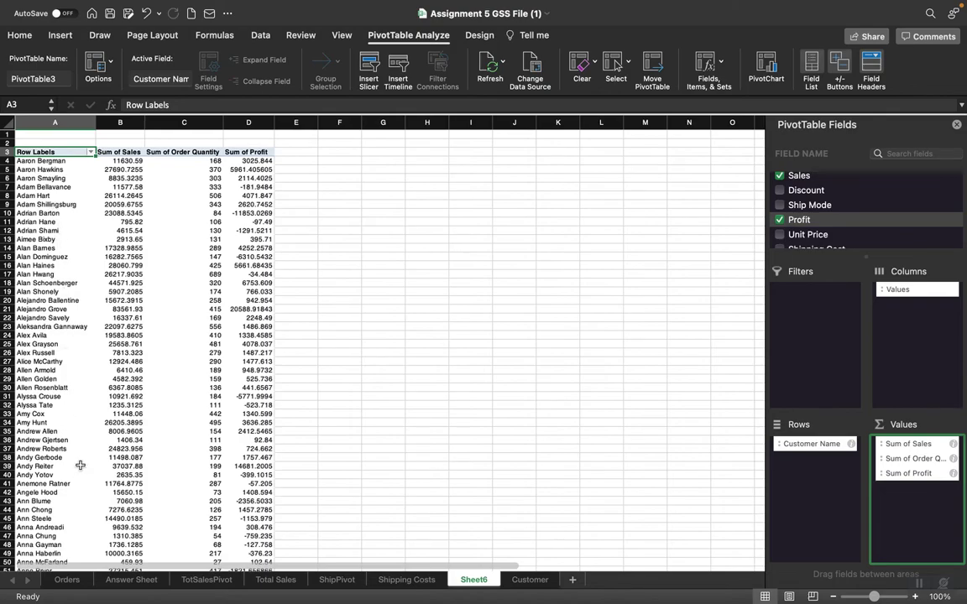
pyautogui.scroll(-5, 80, 470)
pyautogui.scroll(5, 80, 462)
# Step: Switch to the Word instructions, read the questions about customers by business segment, and return to the Excel workbook
pyautogui.moveTo(667, 600)
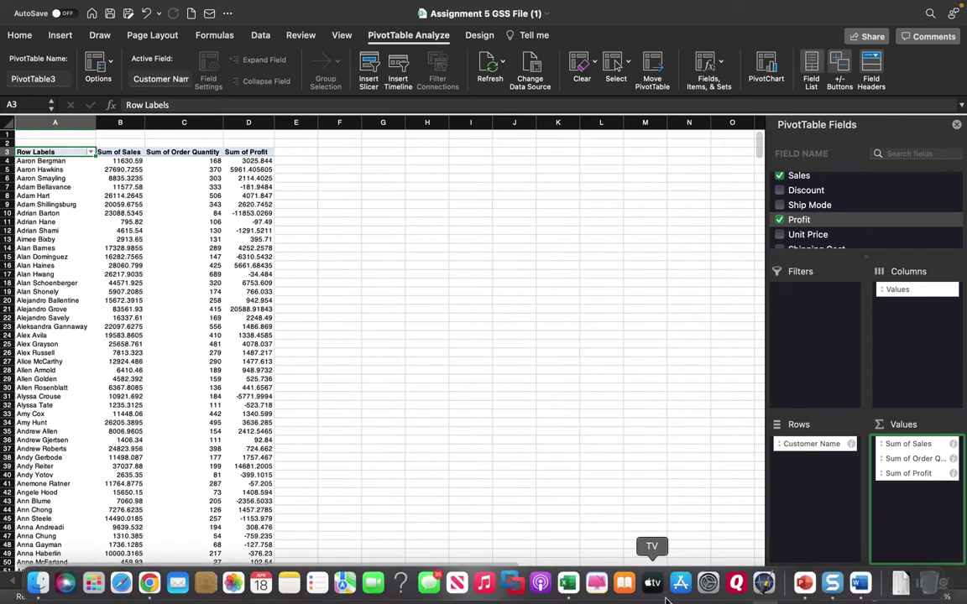
pyautogui.click(859, 581)
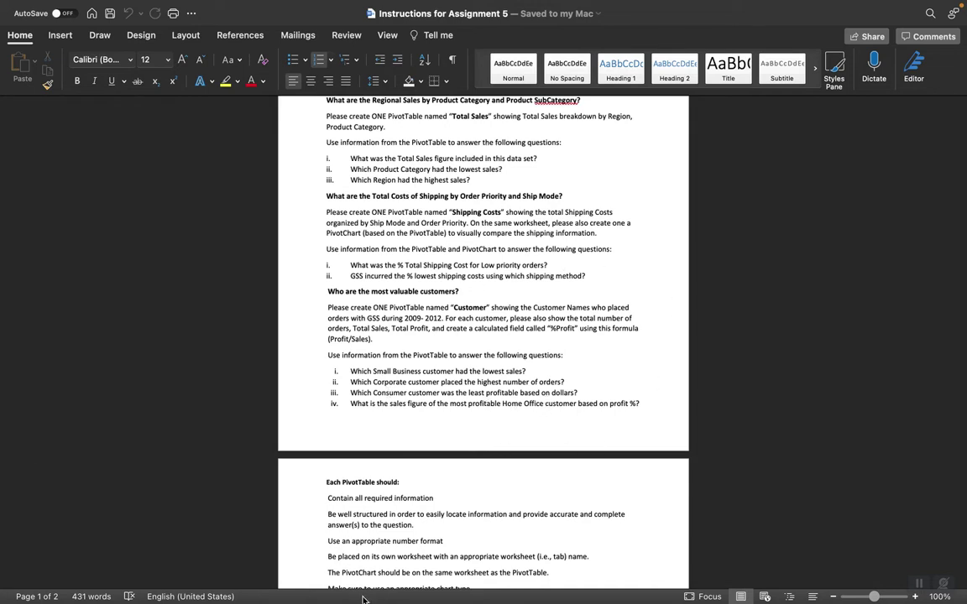
pyautogui.moveTo(805, 598)
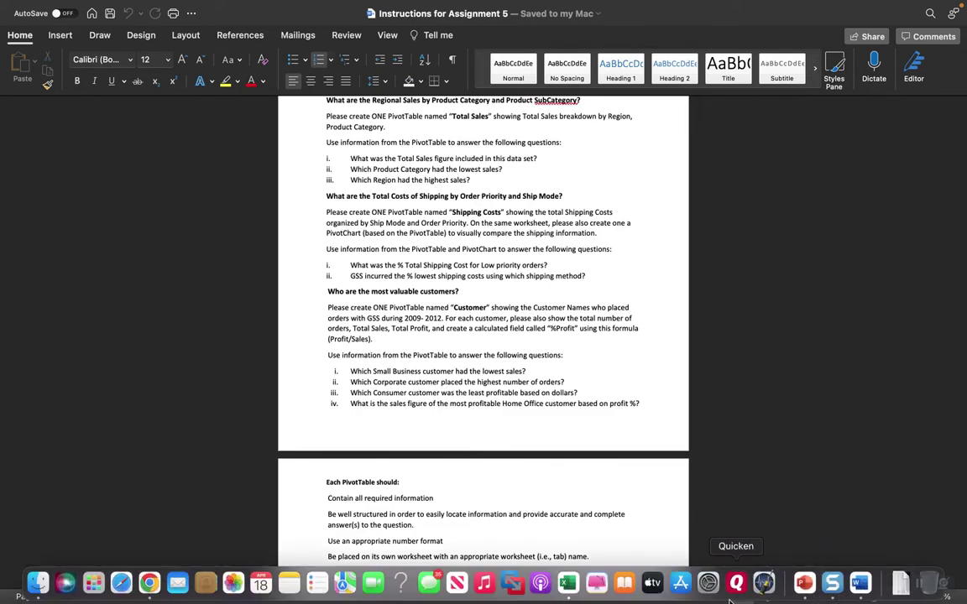
pyautogui.click(568, 582)
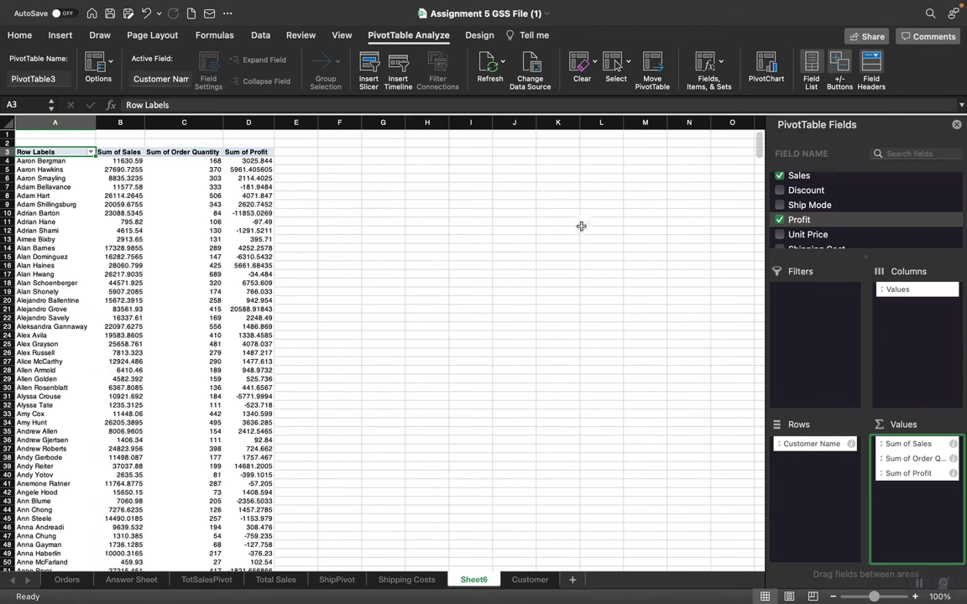
# Step: Add the Customer Segment field to the PivotTable and place it in the rows beneath Customer Name
pyautogui.scroll(-2, 843, 210)
pyautogui.scroll(-5, 843, 210)
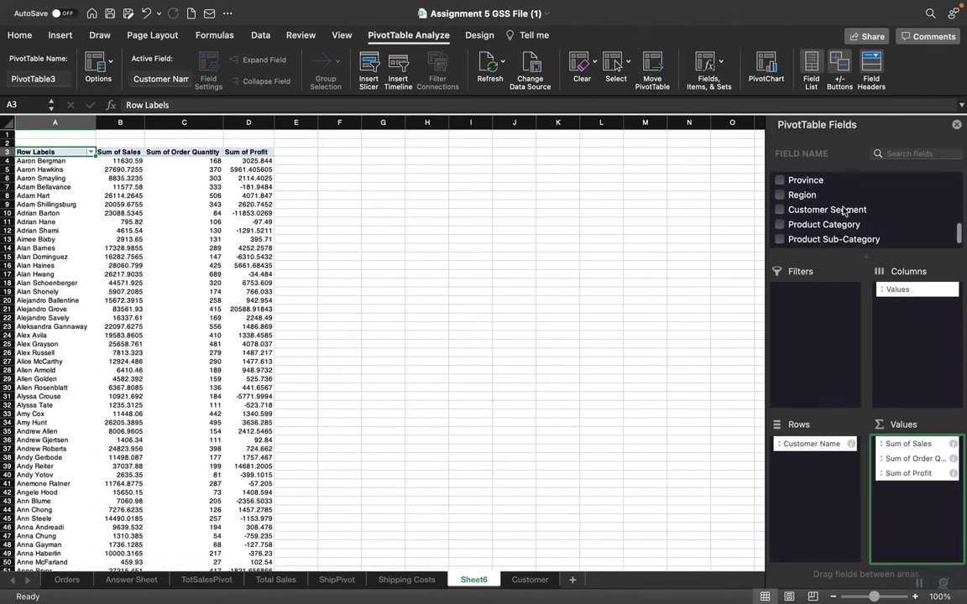
pyautogui.click(779, 207)
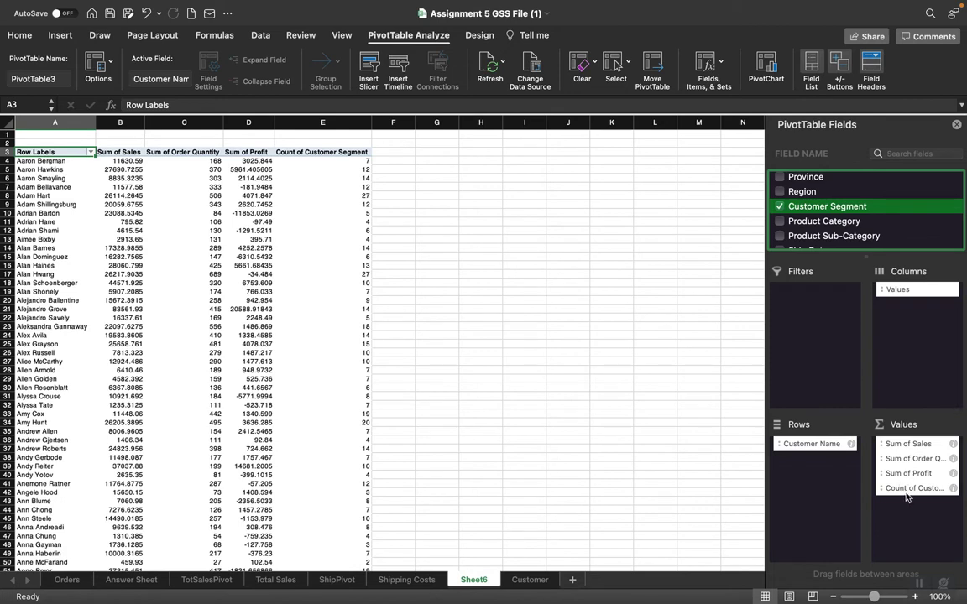
pyautogui.moveTo(905, 492); pyautogui.dragTo(814, 467)
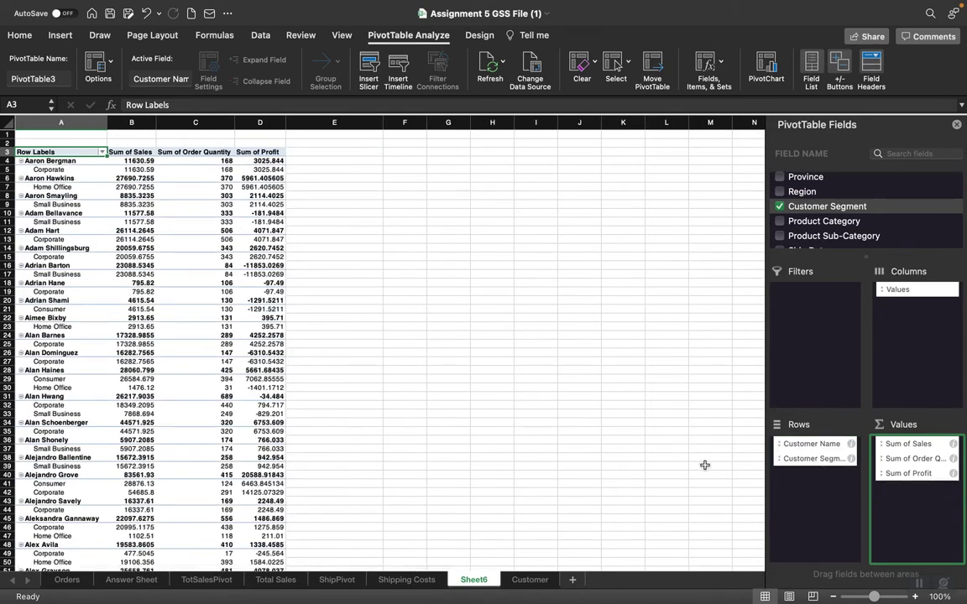
# Step: Reorder the row fields so that customer names are grouped under Customer Segment, and look through the regrouped list
pyautogui.click(795, 459)
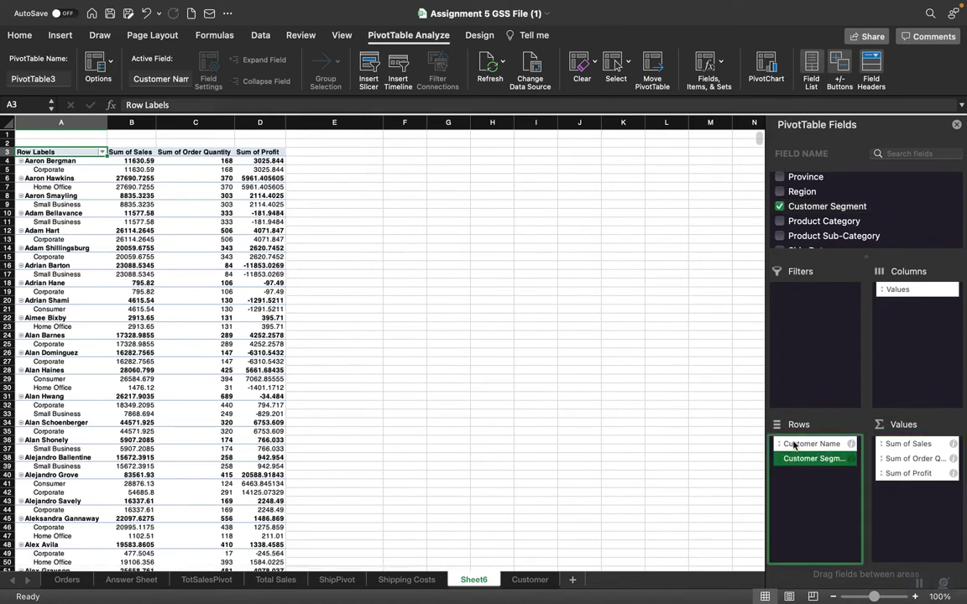
pyautogui.moveTo(795, 446); pyautogui.dragTo(810, 470)
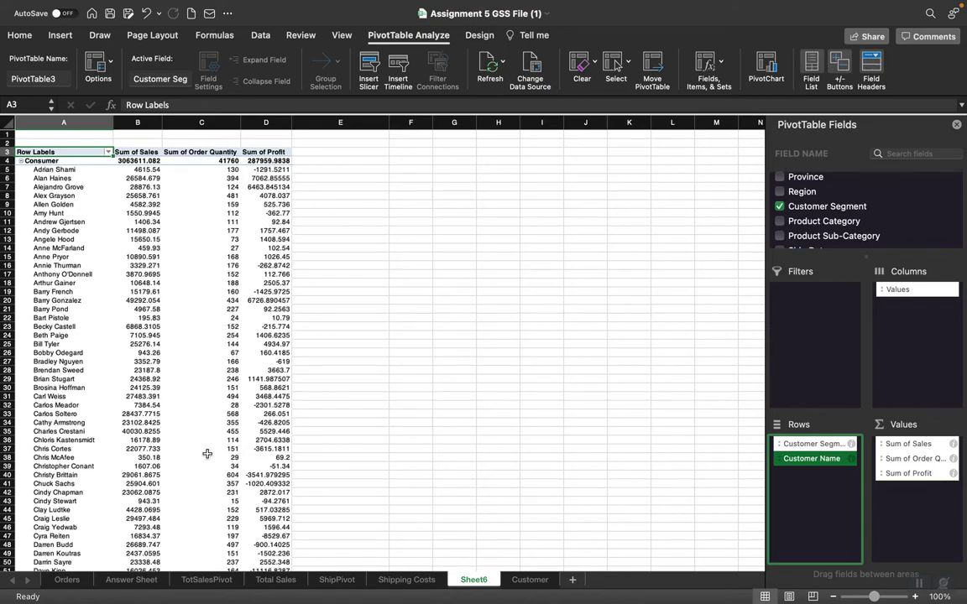
pyautogui.scroll(-20, 207, 454)
pyautogui.scroll(20, 202, 443)
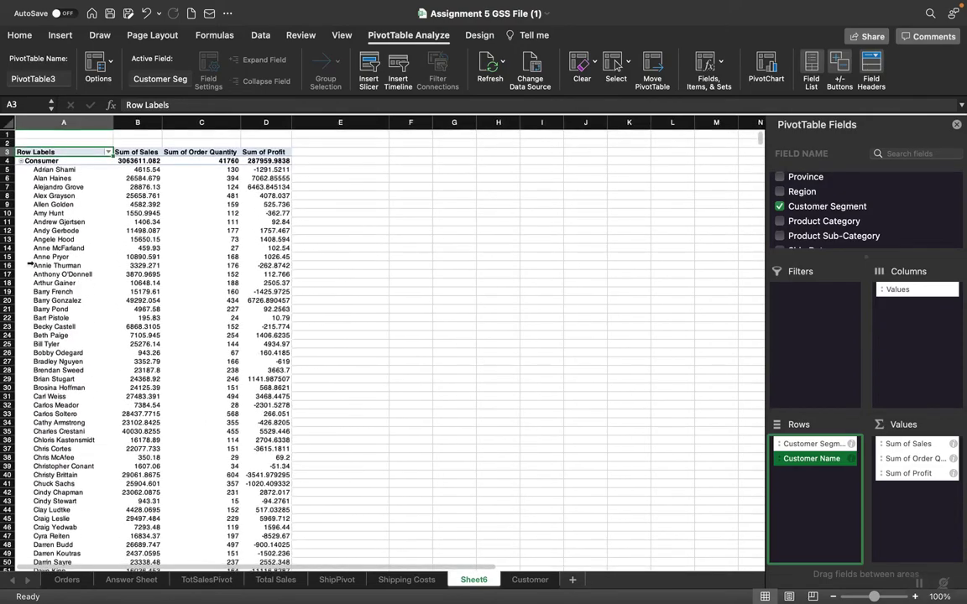
# Step: Collapse the Consumer, Corporate, Home Office and Small Business groups in the PivotTable
pyautogui.click(20, 160)
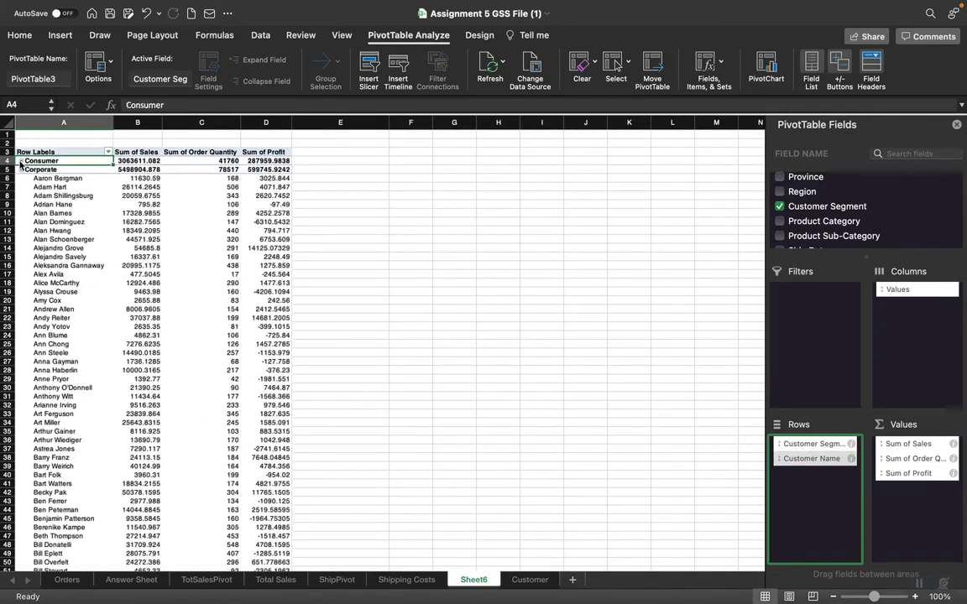
pyautogui.click(20, 170)
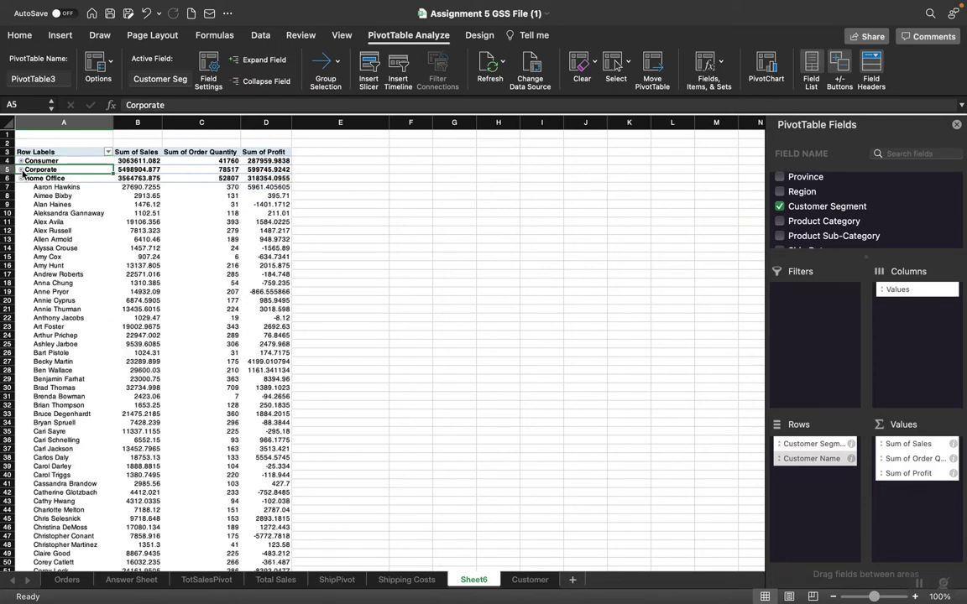
pyautogui.click(20, 178)
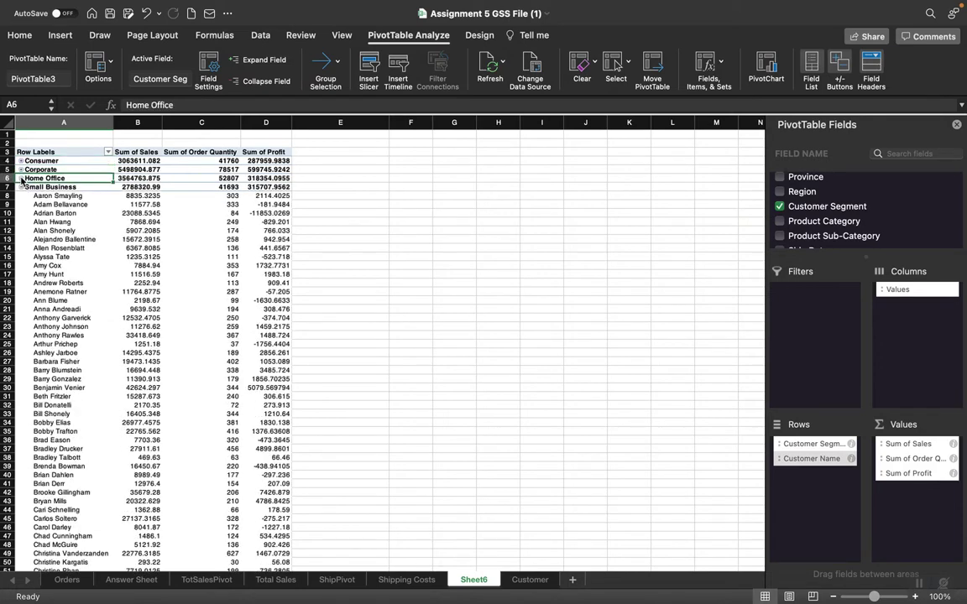
pyautogui.click(21, 186)
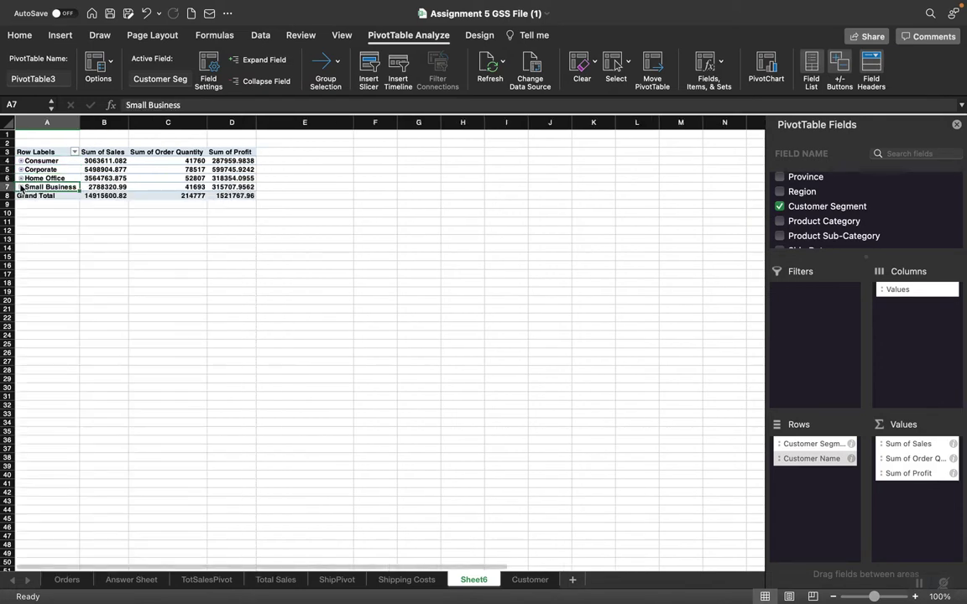
# Step: Format the Sum of Sales values in B4:B8 as Currency
pyautogui.click(103, 160)
pyautogui.moveTo(103, 161); pyautogui.dragTo(107, 196)
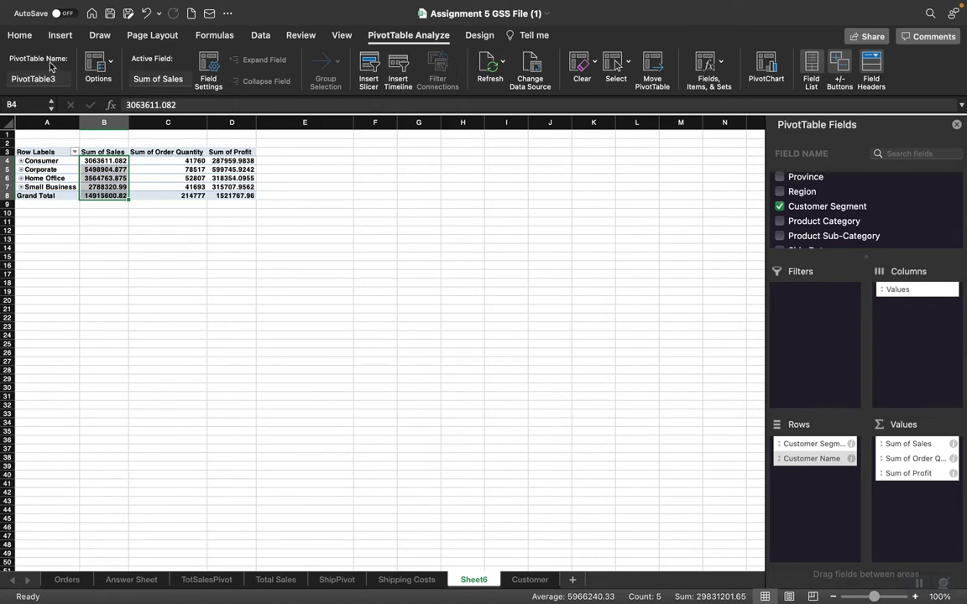
pyautogui.click(20, 35)
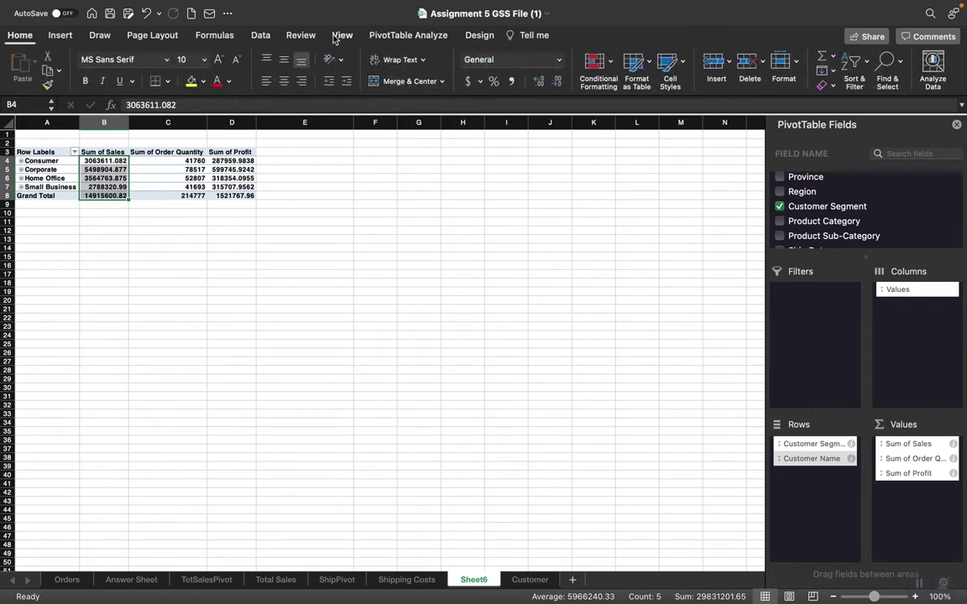
pyautogui.click(560, 60)
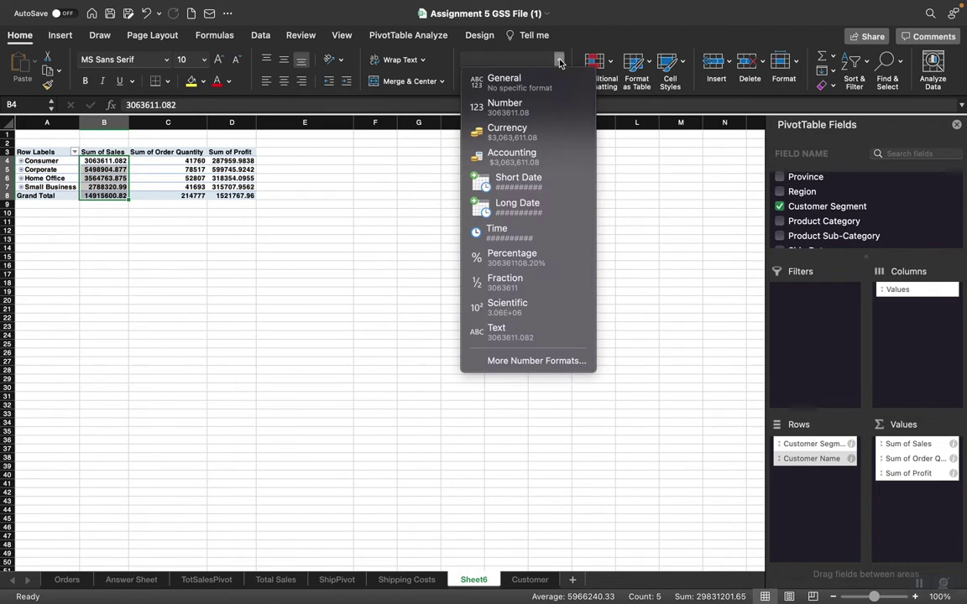
pyautogui.click(507, 132)
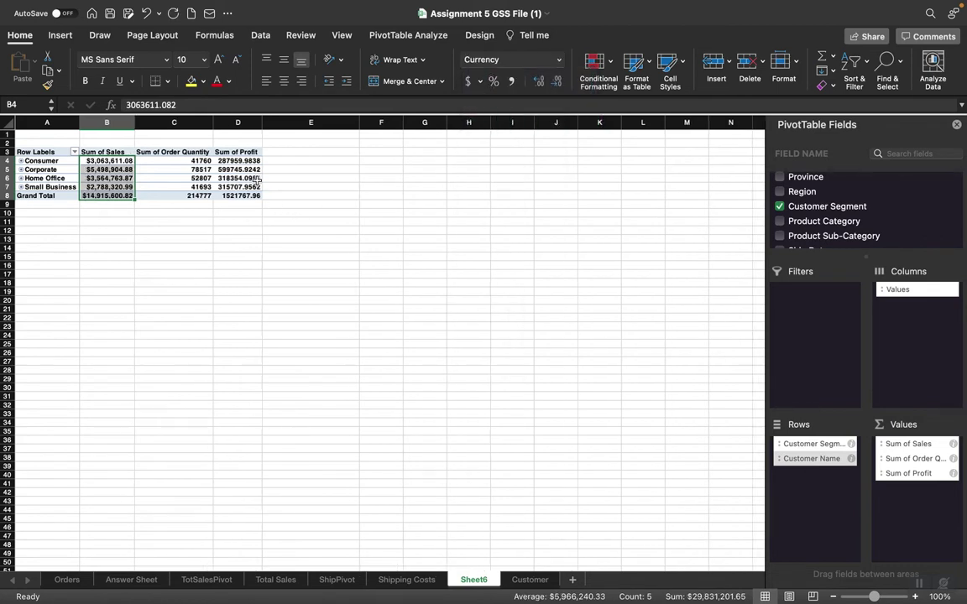
# Step: Format the Sum of Profit values in D4:D8 as Currency
pyautogui.moveTo(235, 158); pyautogui.dragTo(241, 198)
pyautogui.moveTo(241, 195); pyautogui.dragTo(241, 195)
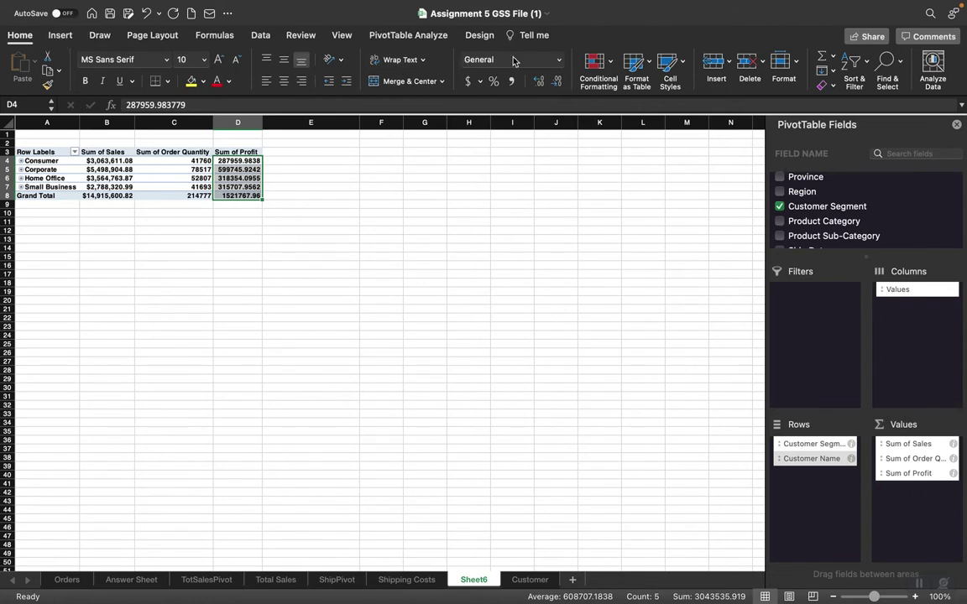
pyautogui.click(559, 65)
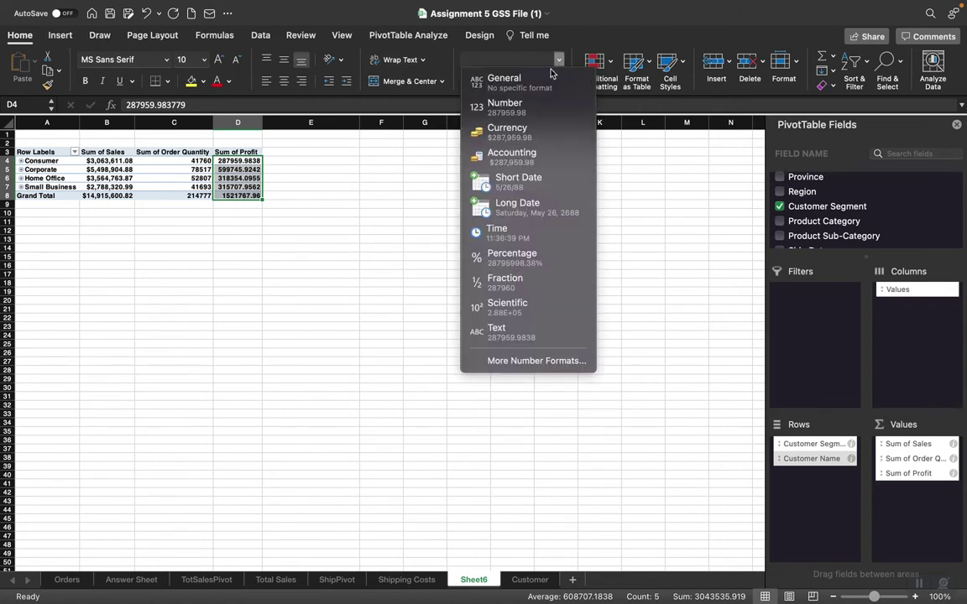
pyautogui.click(507, 133)
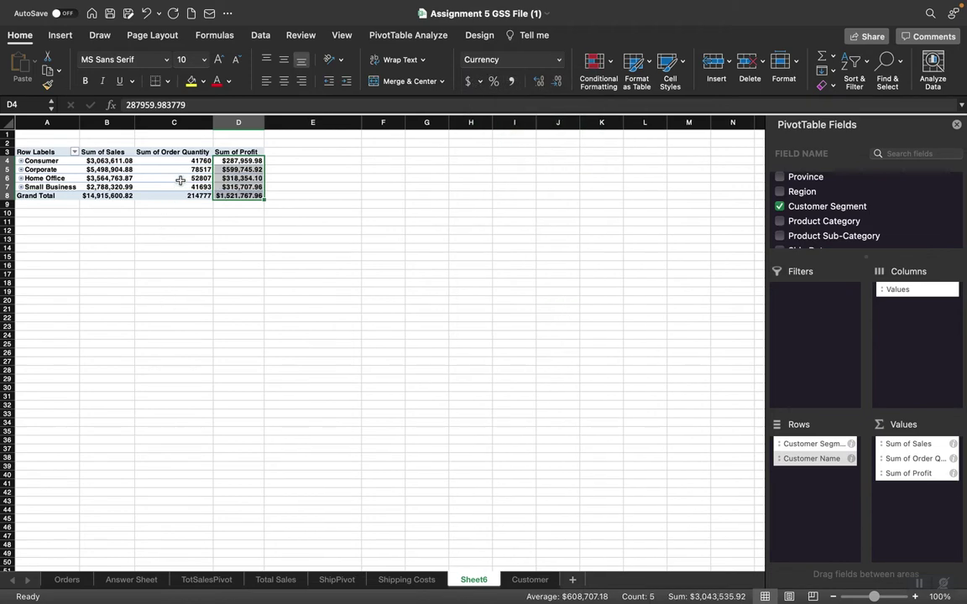
# Step: Format the Sum of Order Quantity values in C4:C8 as Number with no decimal places
pyautogui.moveTo(169, 159); pyautogui.dragTo(170, 195)
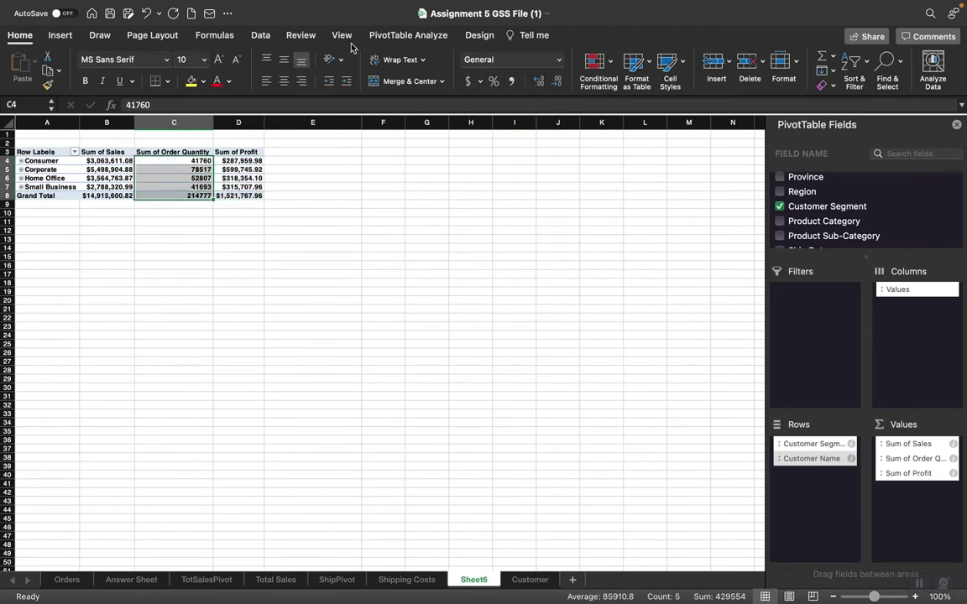
pyautogui.click(559, 59)
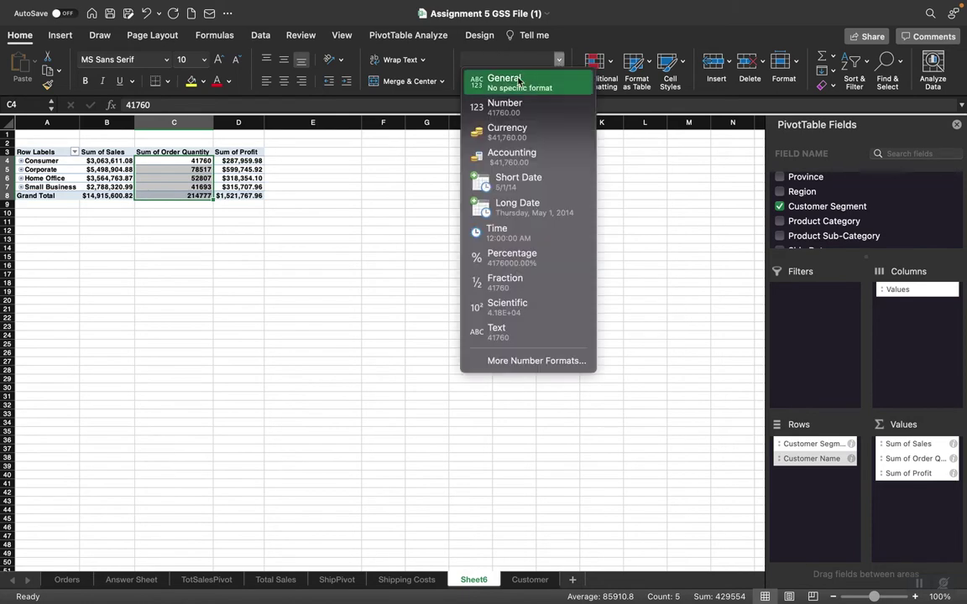
pyautogui.click(508, 112)
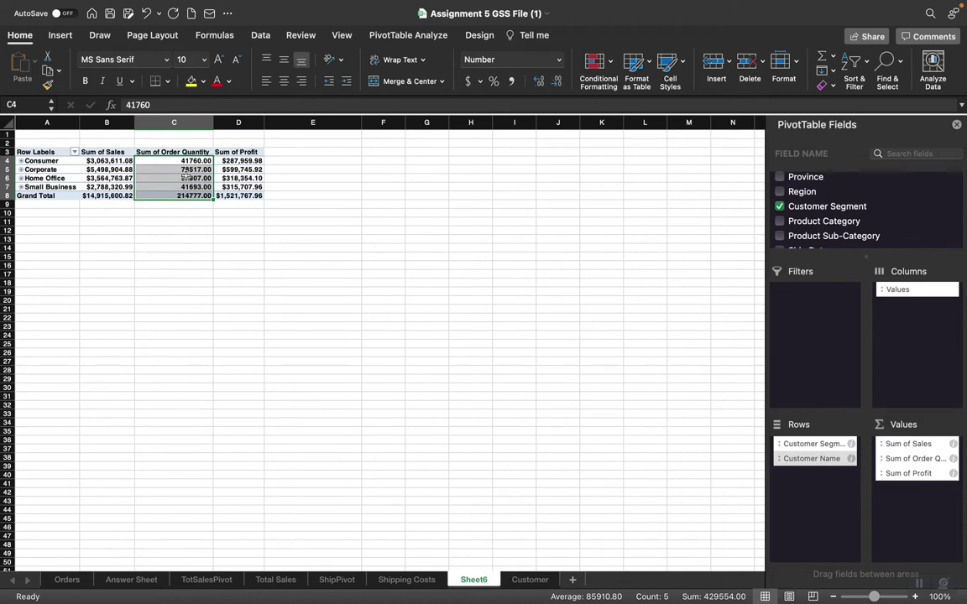
pyautogui.click(512, 82)
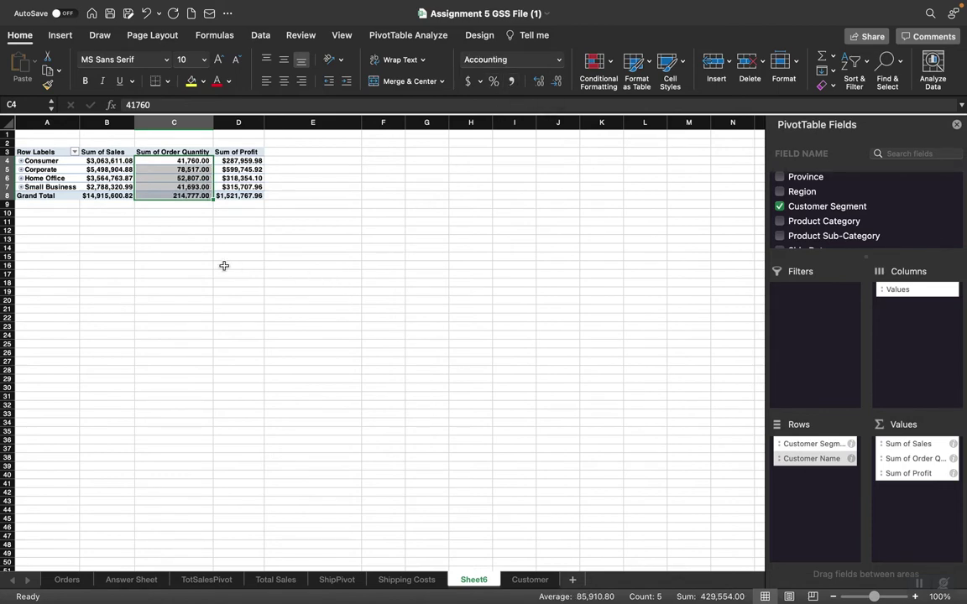
pyautogui.click(559, 62)
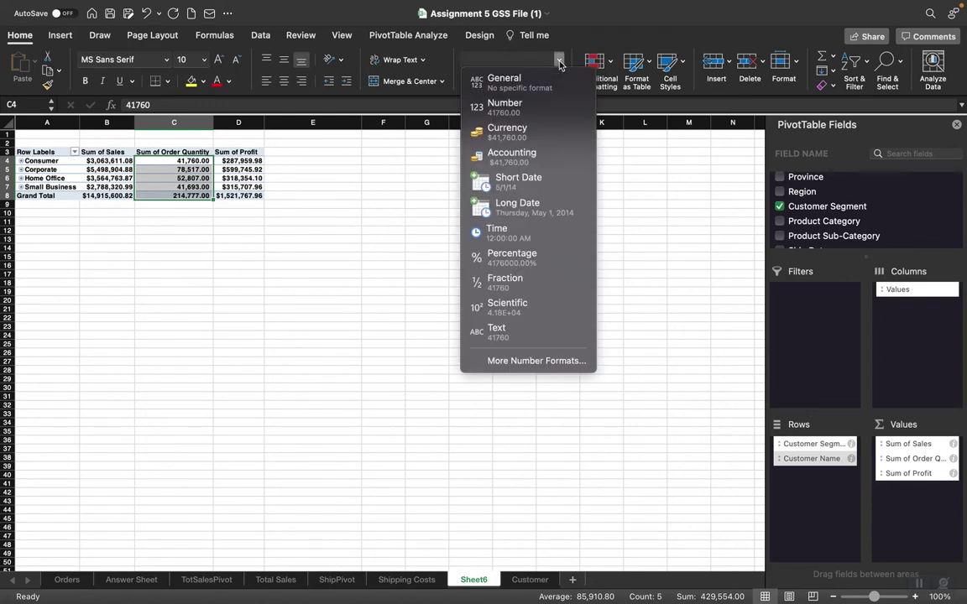
pyautogui.click(502, 115)
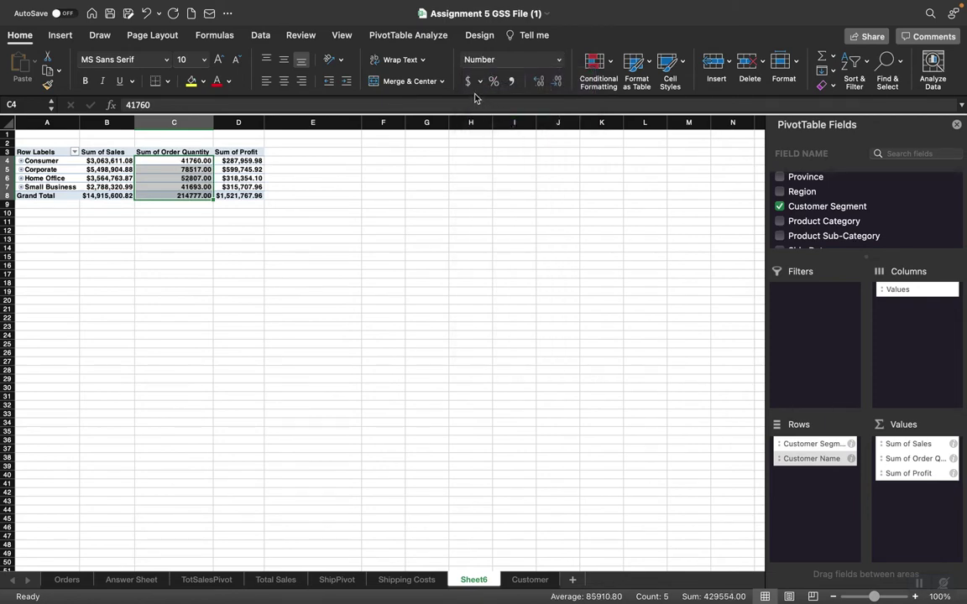
pyautogui.click(539, 83)
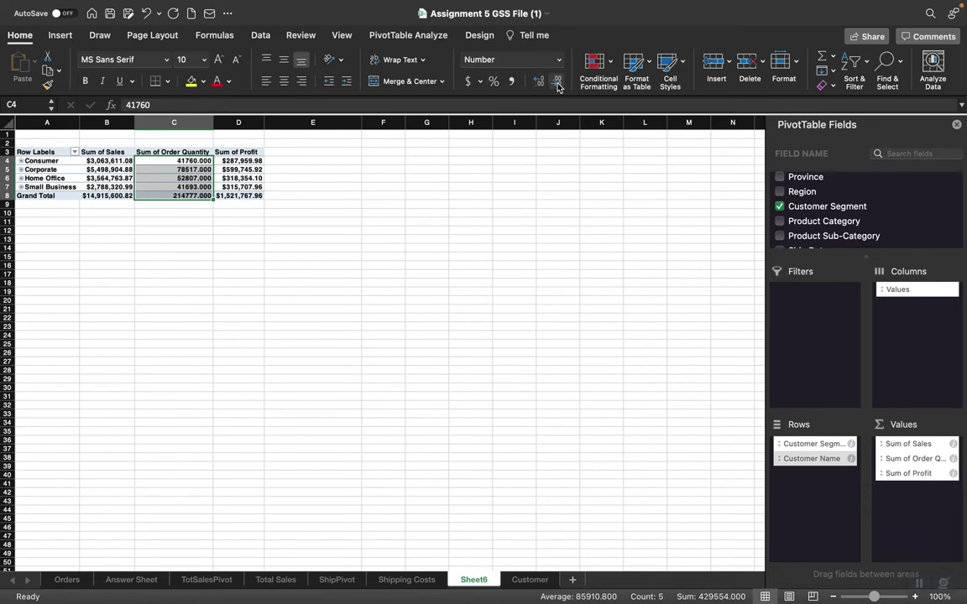
pyautogui.click(557, 84)
pyautogui.click(557, 84)
pyautogui.click(557, 84)
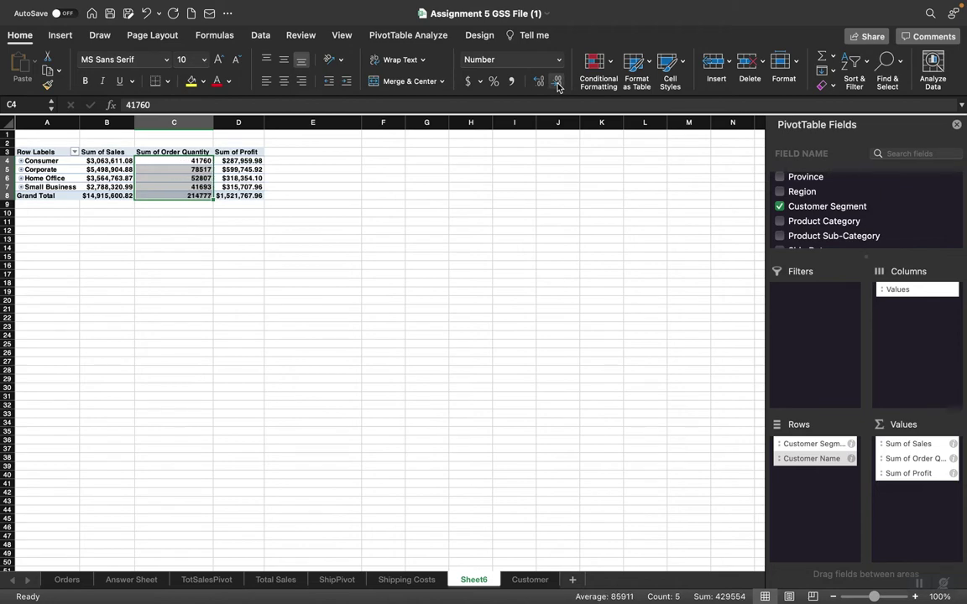
# Step: Apply the comma style with thousands separators and no decimal places to the Sum of Order Quantity values in C4:C8
pyautogui.click(512, 82)
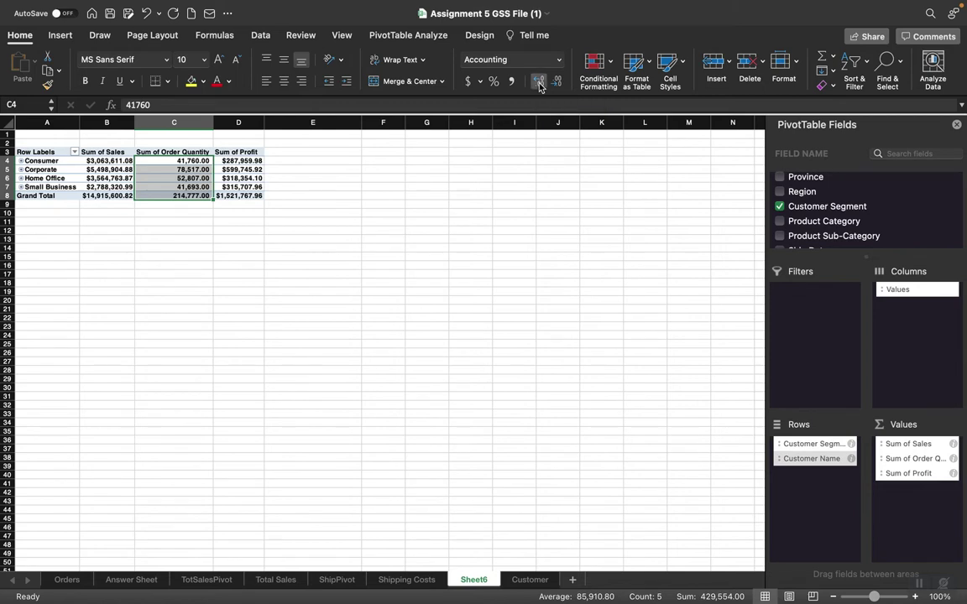
pyautogui.click(538, 84)
pyautogui.click(556, 84)
pyautogui.click(556, 84)
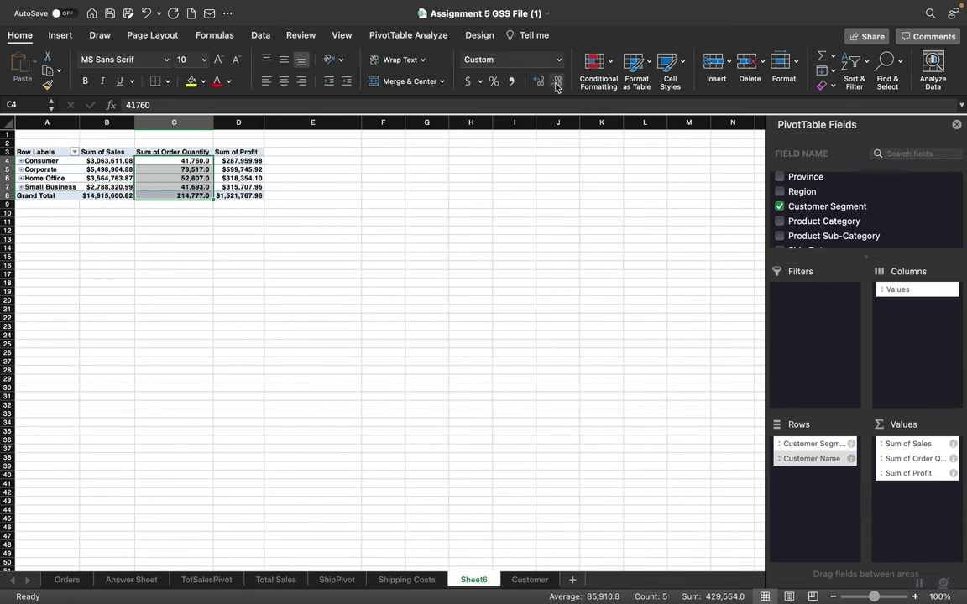
pyautogui.click(556, 84)
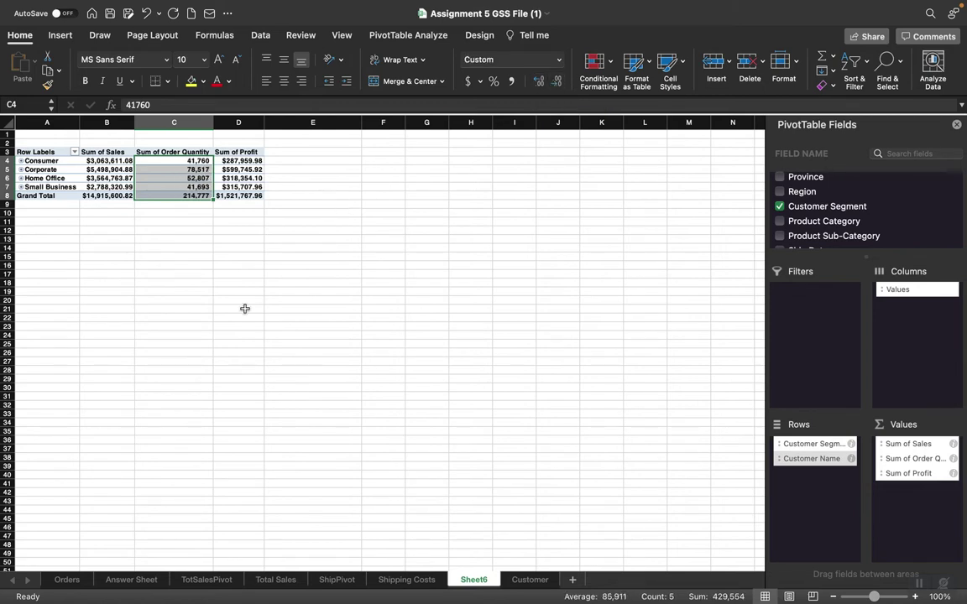
pyautogui.click(173, 256)
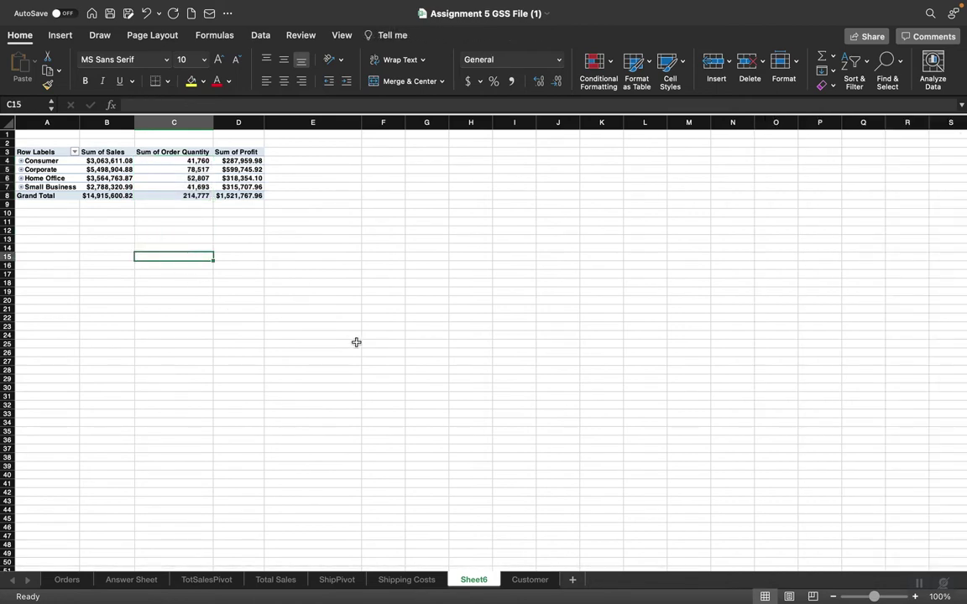
# Step: Switch to Word to check the Customer PivotTable requirements in the assignment instructions, and return to the Excel workbook
pyautogui.moveTo(780, 598)
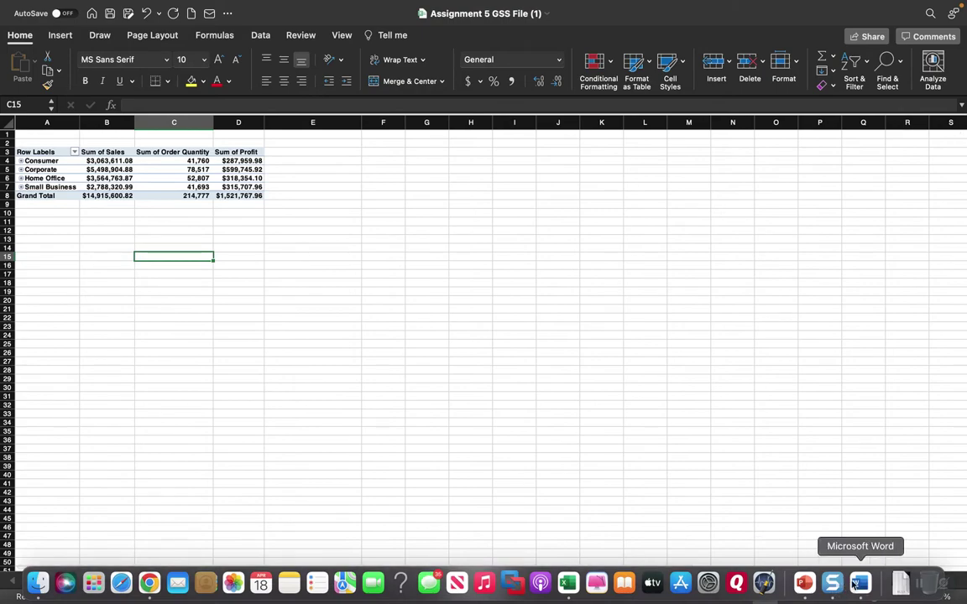
pyautogui.click(859, 583)
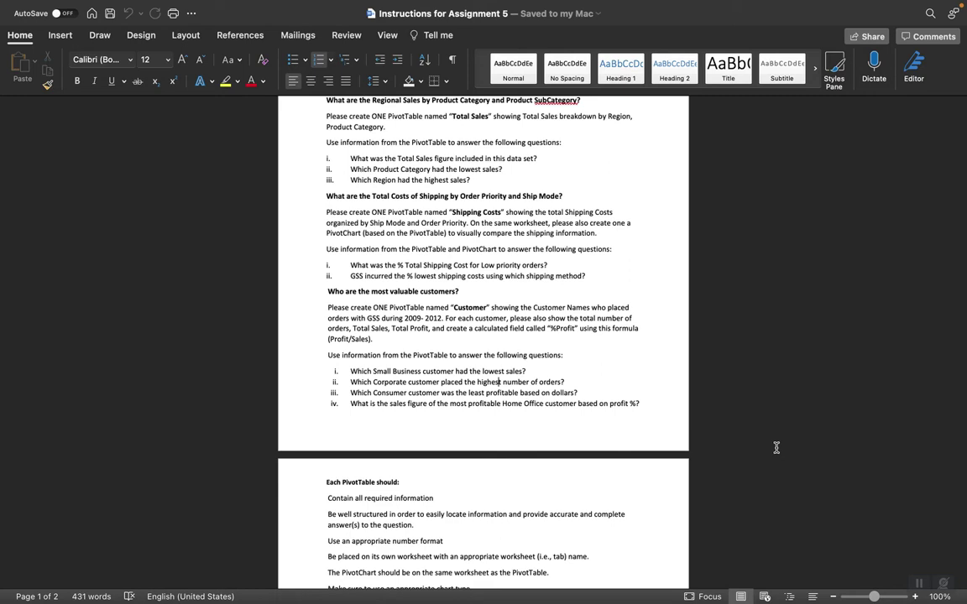
pyautogui.moveTo(755, 601)
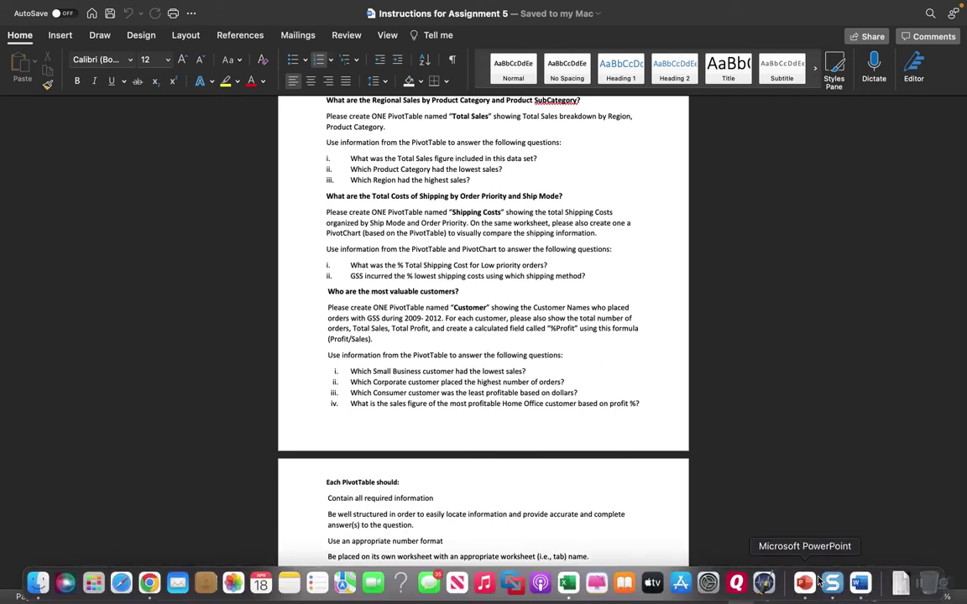
pyautogui.click(568, 582)
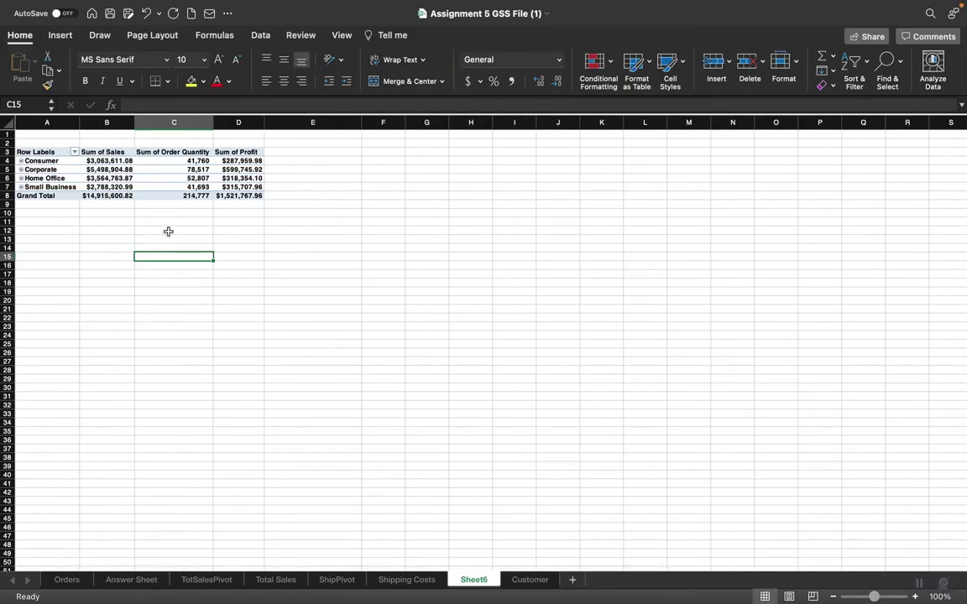
# Step: Look through the PivotTable's available fields and its Values area for a way to add %Profit
pyautogui.click(157, 178)
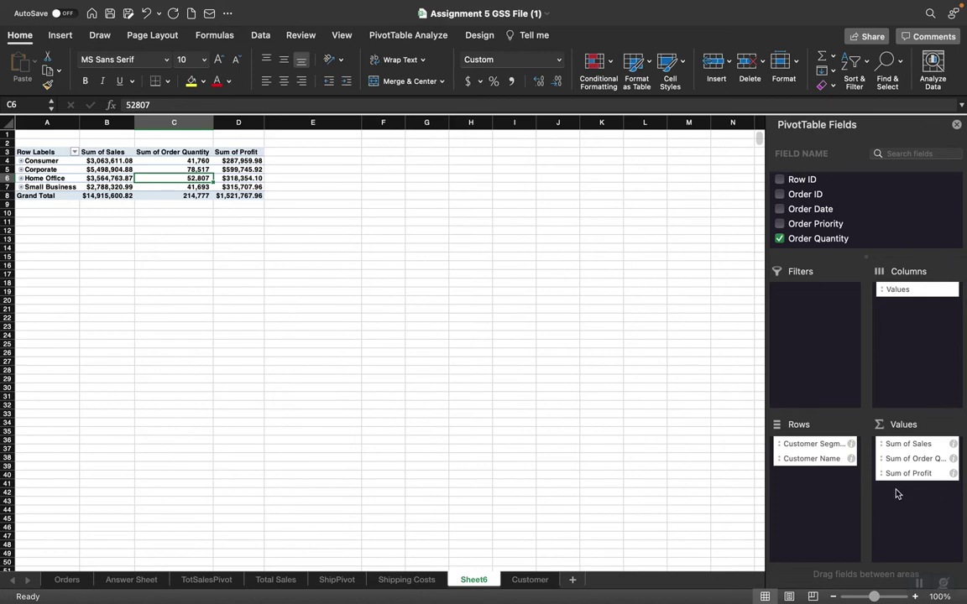
pyautogui.scroll(-3, 881, 201)
pyautogui.scroll(-8, 882, 201)
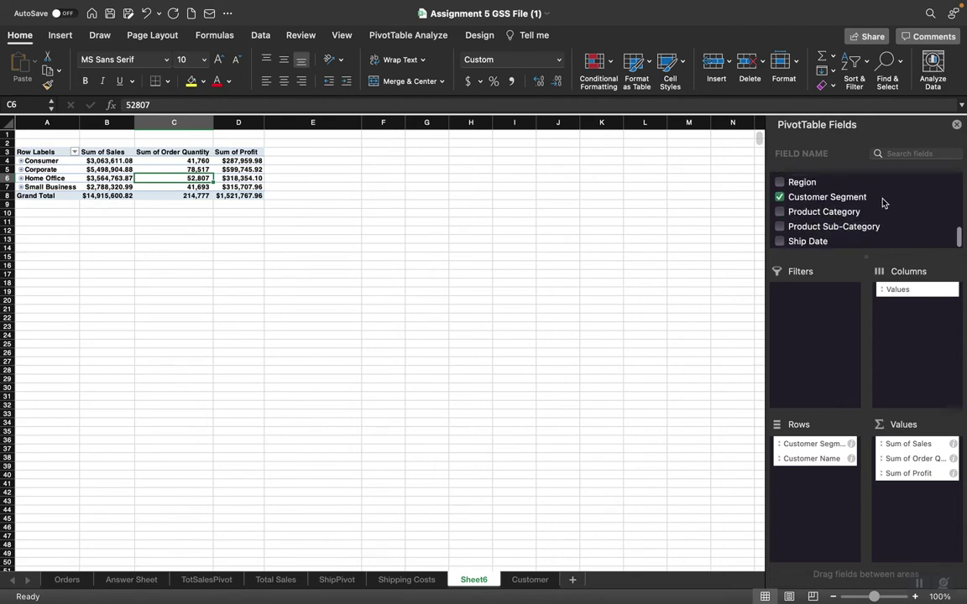
pyautogui.scroll(2, 881, 202)
pyautogui.scroll(-2, 877, 203)
pyautogui.scroll(2, 860, 206)
pyautogui.scroll(10, 860, 205)
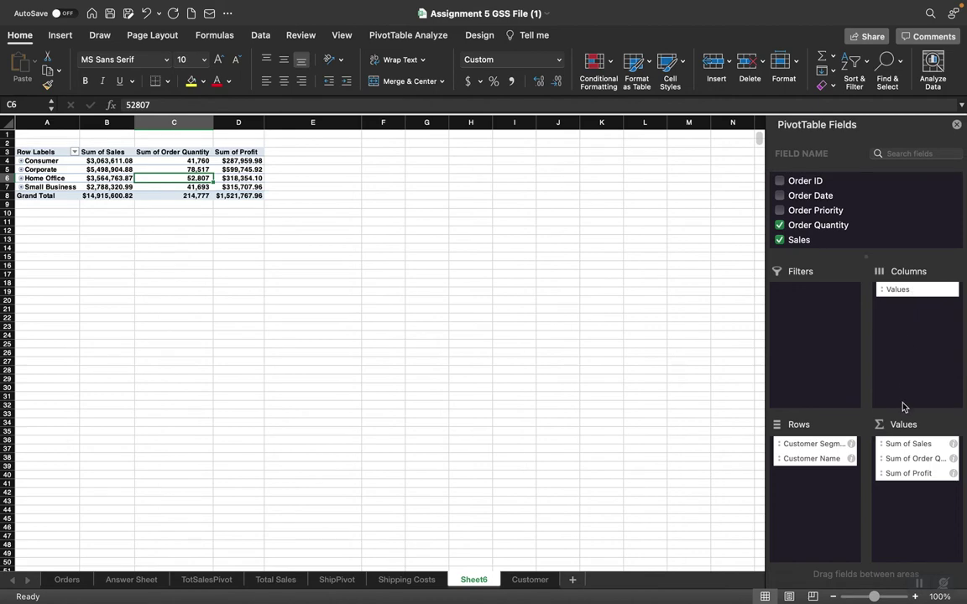
pyautogui.click(892, 497)
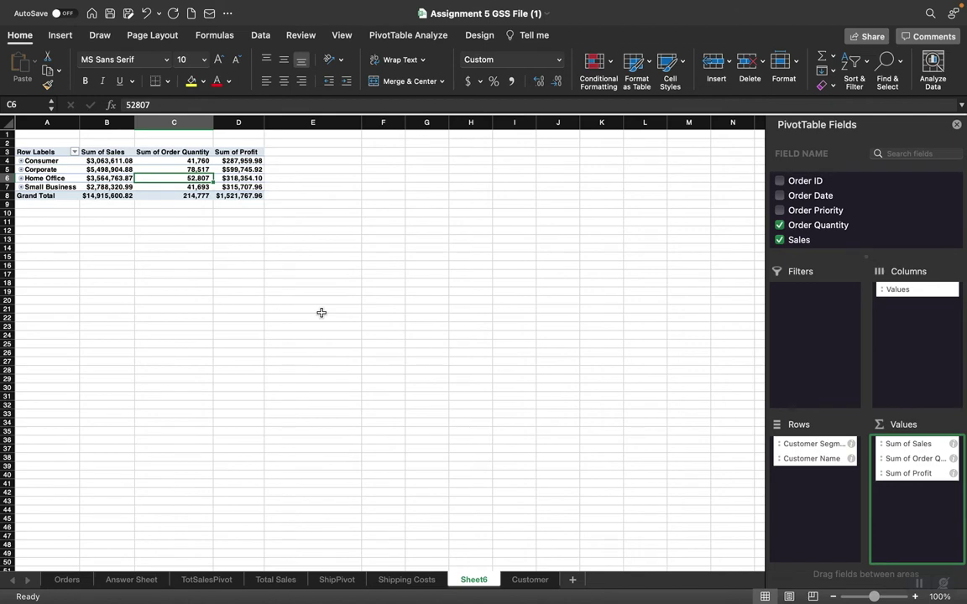
# Step: Enter a formula in E4 referencing the Consumer Sum of Profit, rechecking the %Profit definition in the Word instructions while building it
pyautogui.click(302, 161)
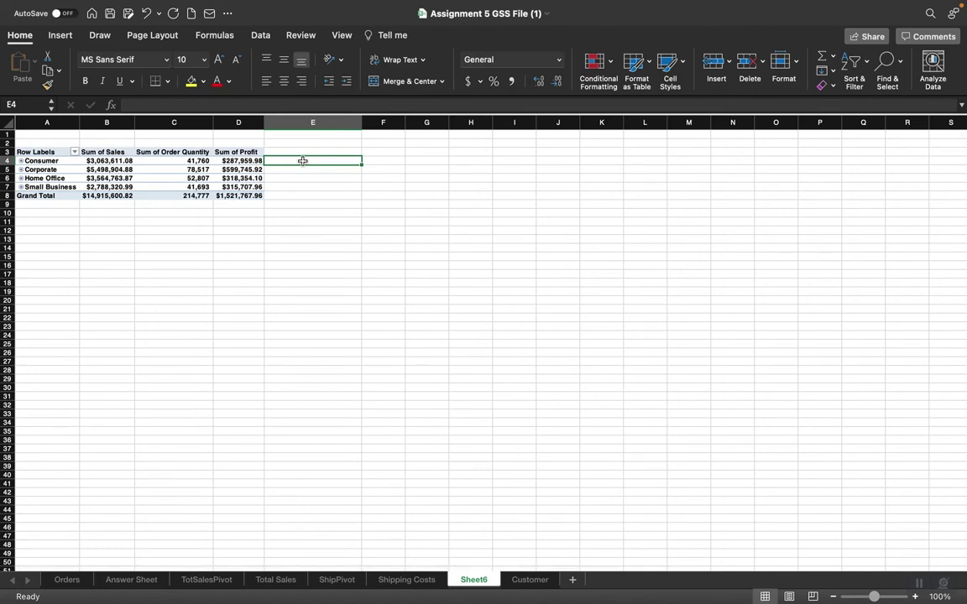
pyautogui.write('=')
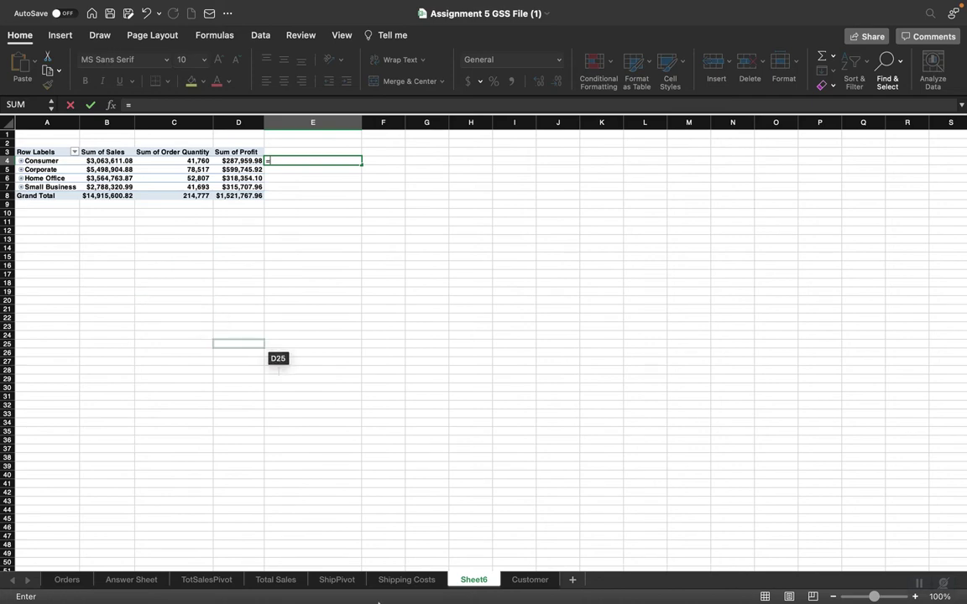
pyautogui.moveTo(927, 588)
pyautogui.click(857, 585)
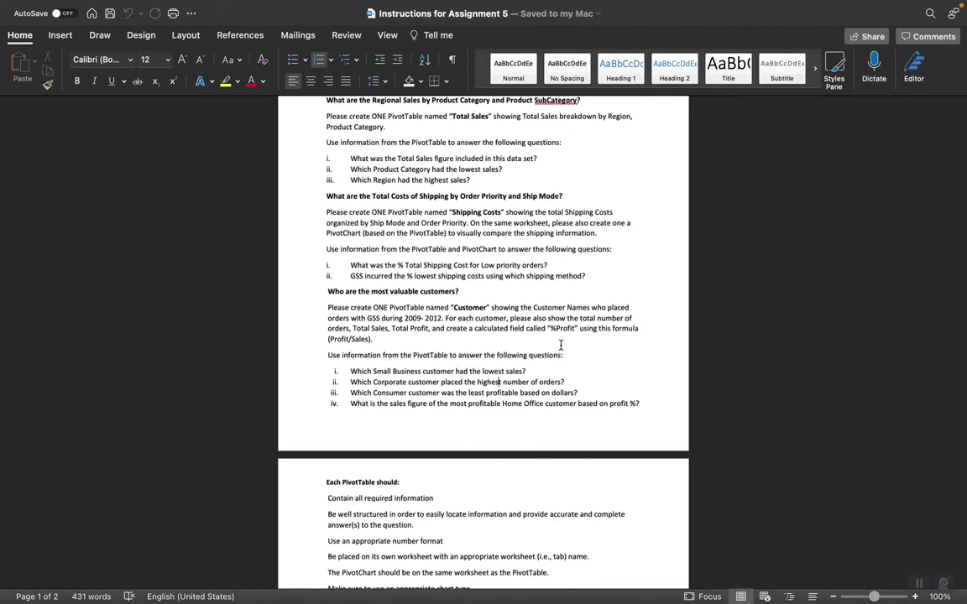
pyautogui.moveTo(806, 597)
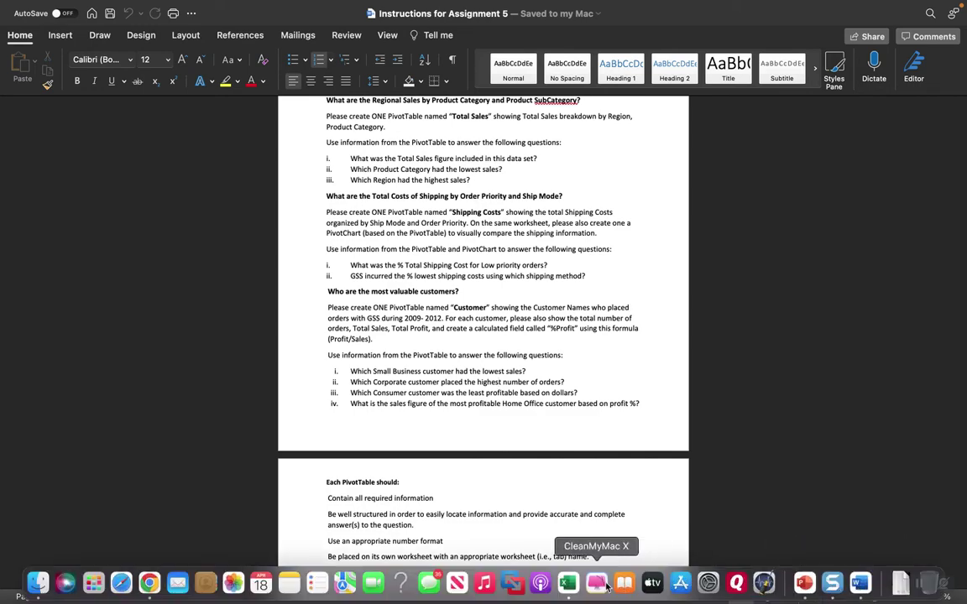
pyautogui.click(567, 583)
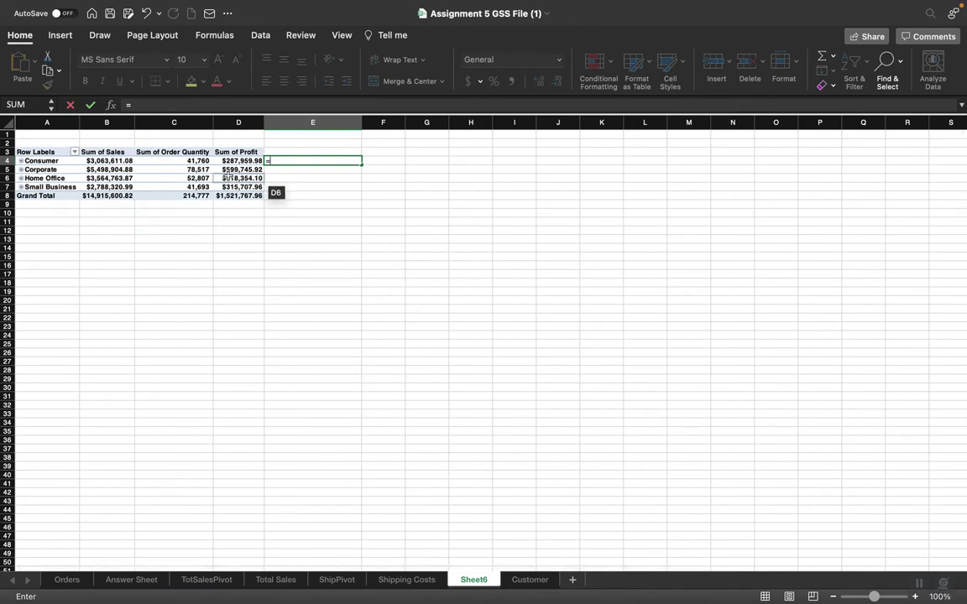
pyautogui.click(227, 161)
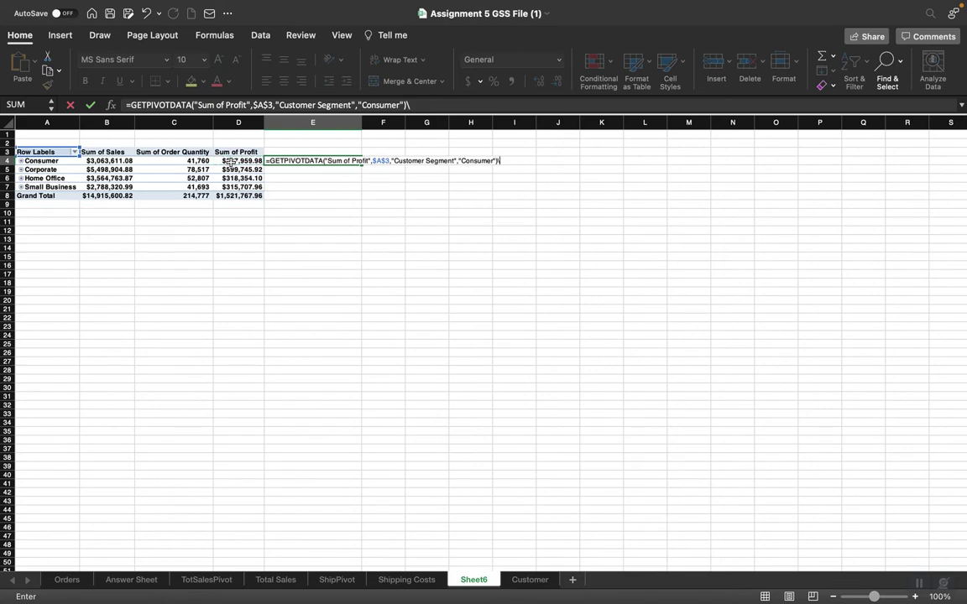
pyautogui.press('Return')
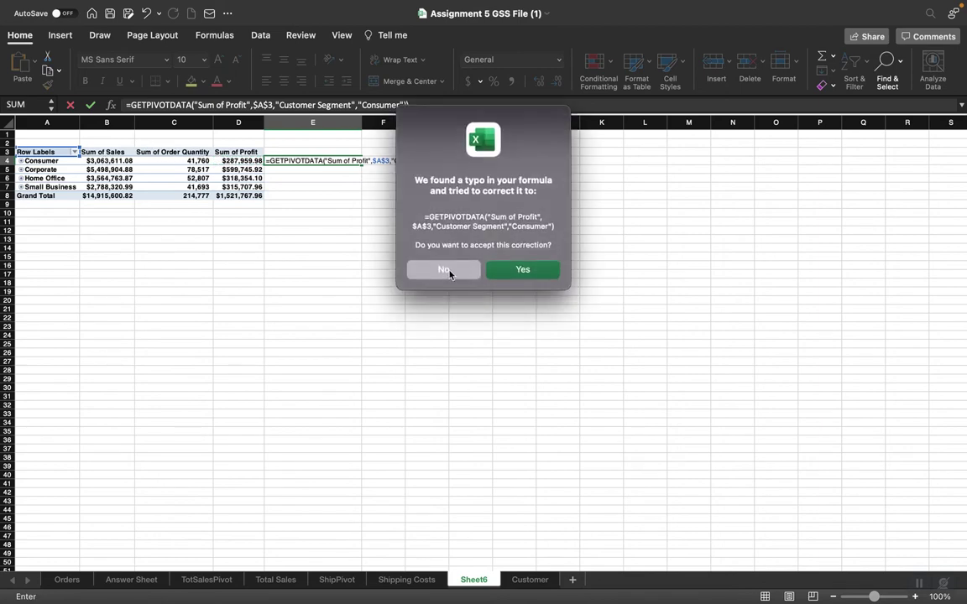
pyautogui.click(524, 268)
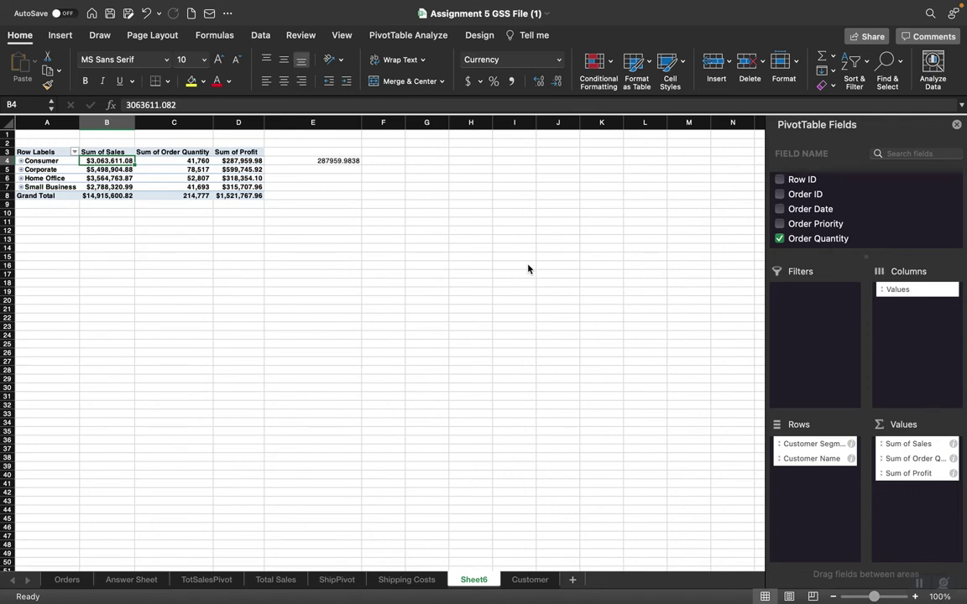
# Step: Clear E4 and try to re-enter its formula with a reference to the Consumer Sum of Profit in D4
pyautogui.click(311, 160)
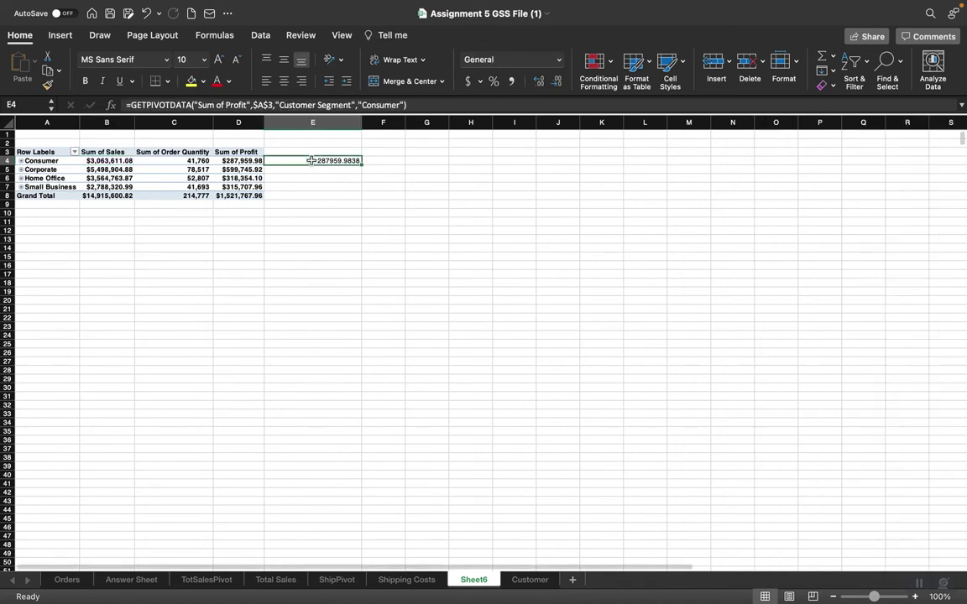
pyautogui.press('BackSpace')
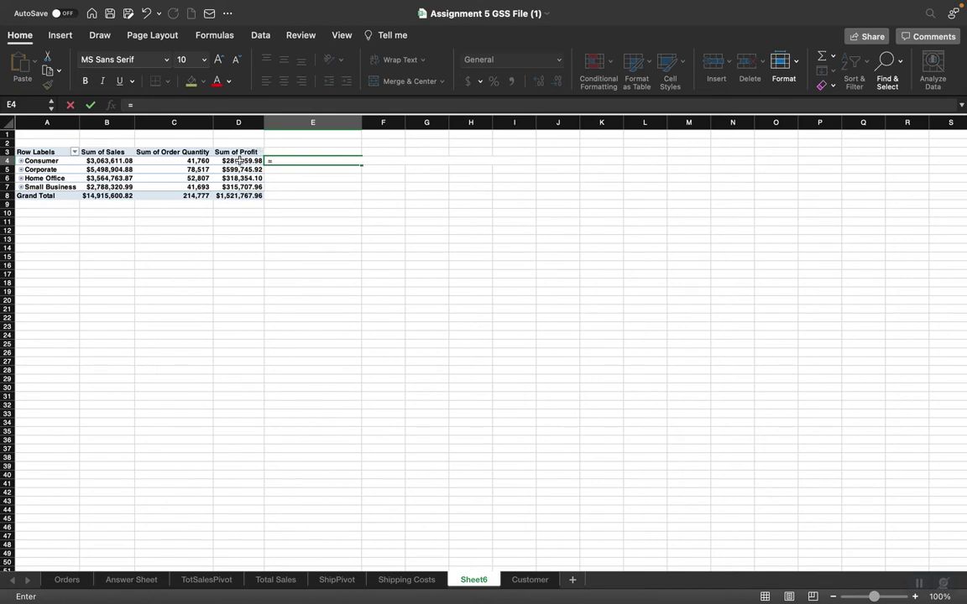
pyautogui.click(240, 161)
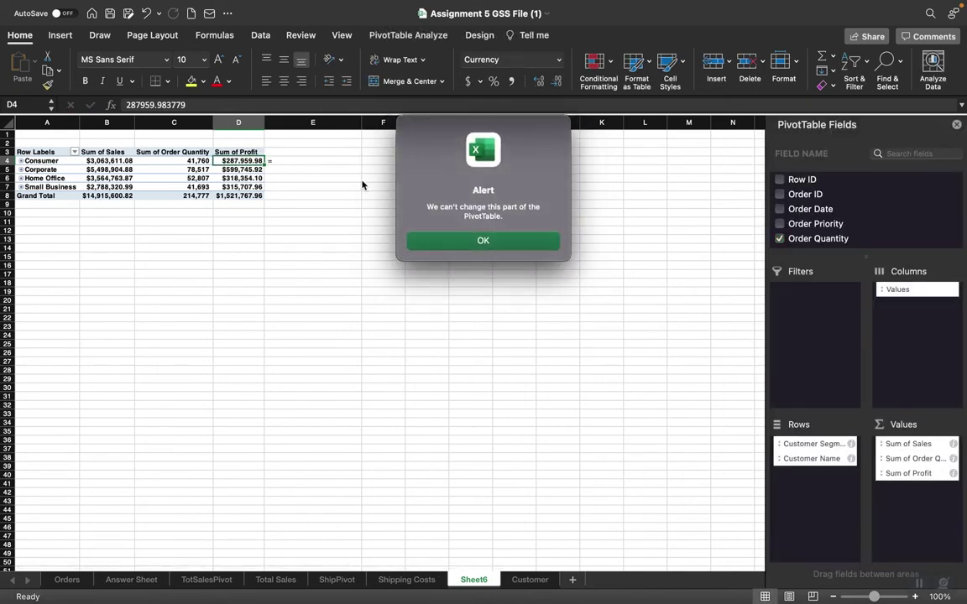
pyautogui.click(488, 240)
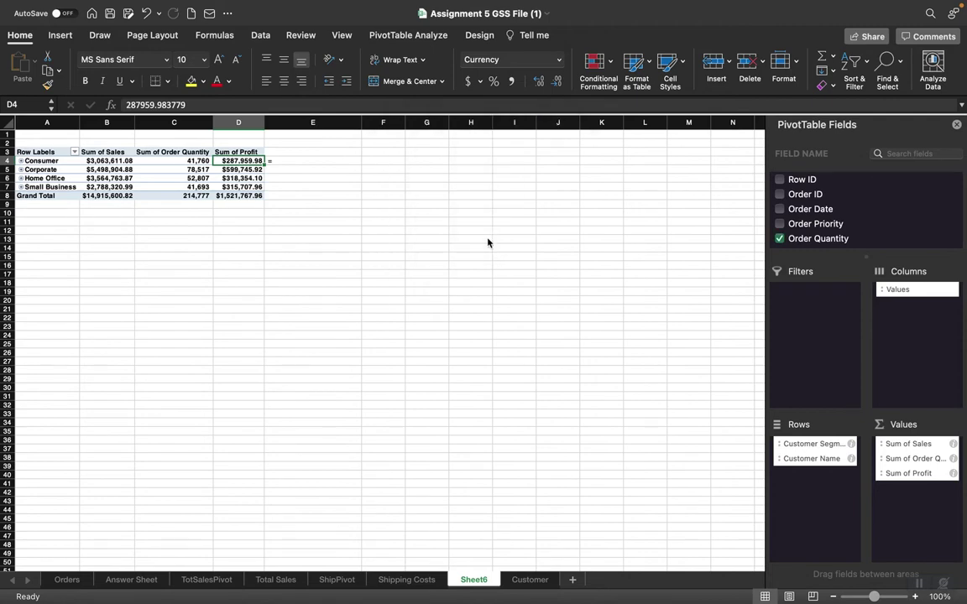
pyautogui.click(309, 229)
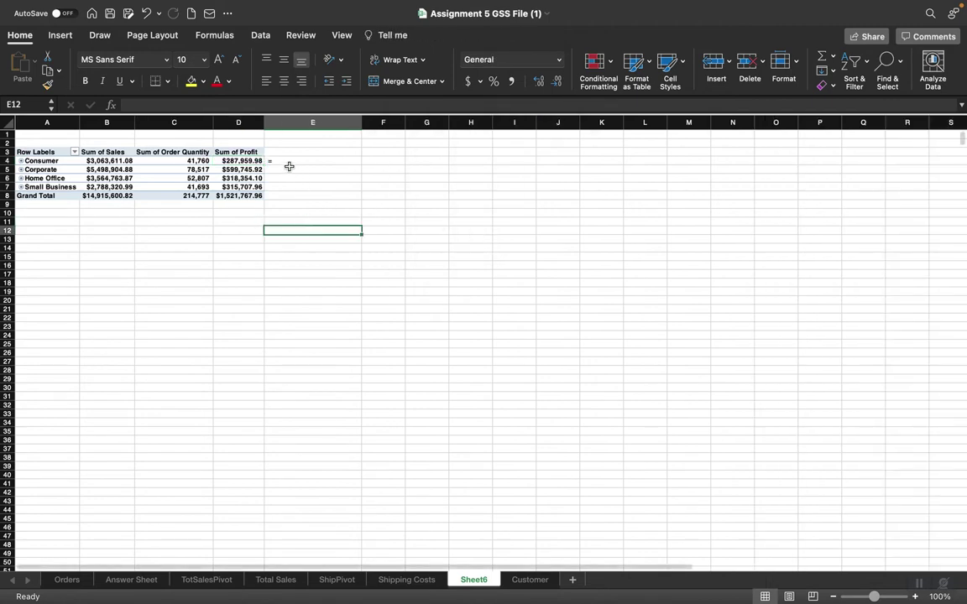
# Step: Enter a formula in E4 dividing the Consumer Sum of Profit by the Consumer Sum of Sales
pyautogui.click(285, 163)
pyautogui.press('Escape')
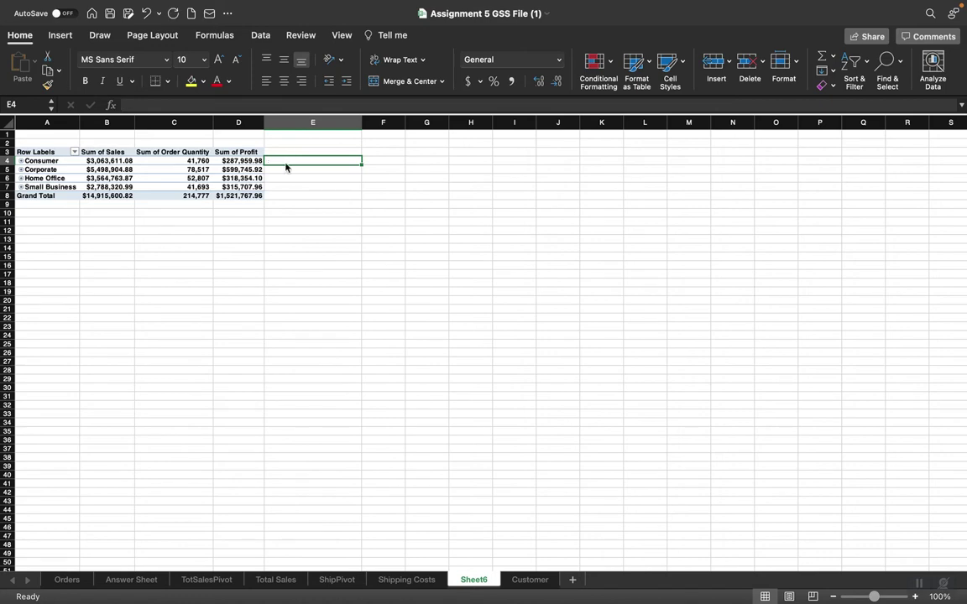
pyautogui.write('=')
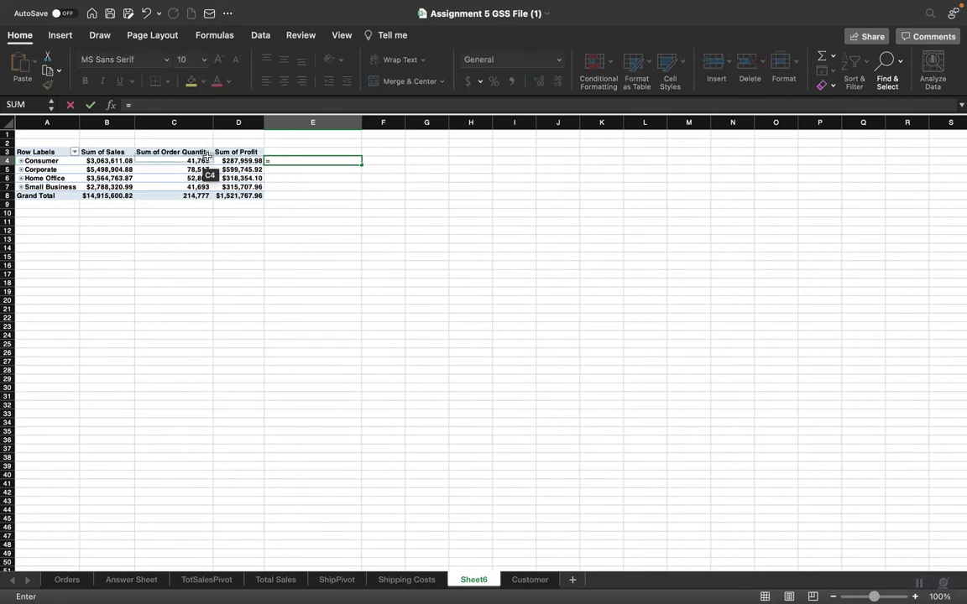
pyautogui.click(232, 161)
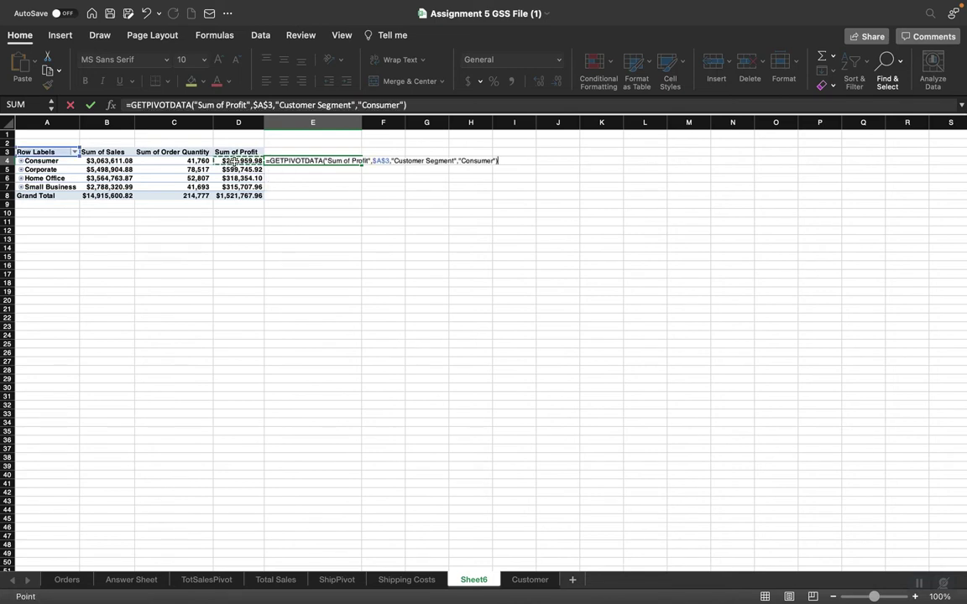
pyautogui.write('/')
pyautogui.click(100, 161)
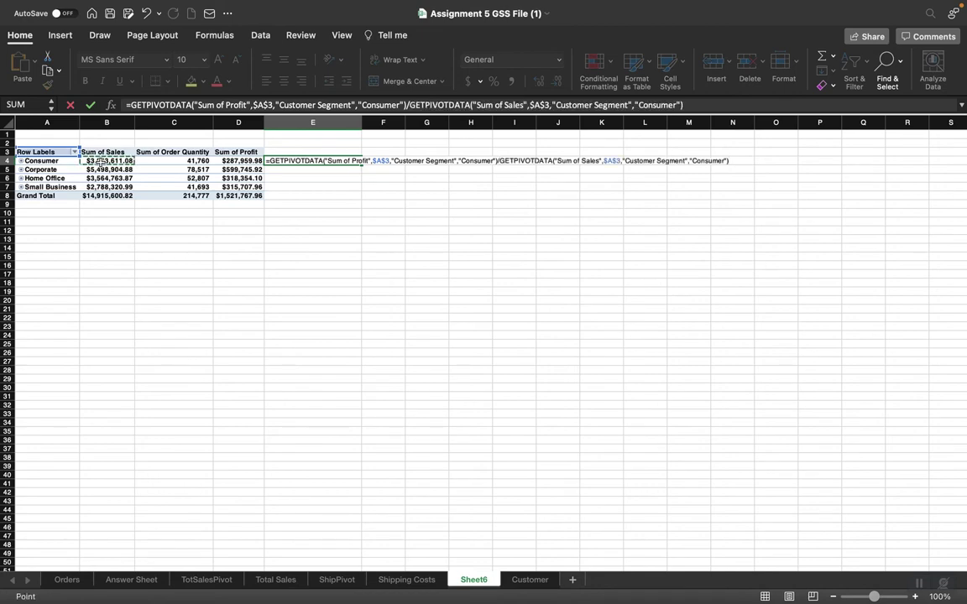
pyautogui.press('Return')
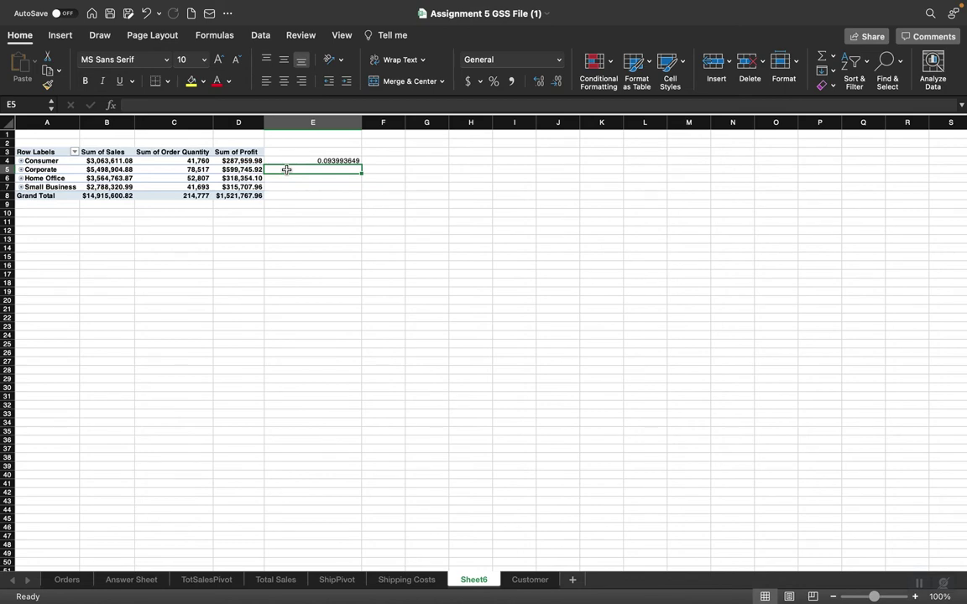
# Step: Enter a formula in E5 dividing the Corporate Sum of Profit by the Corporate Sum of Sales
pyautogui.write('=')
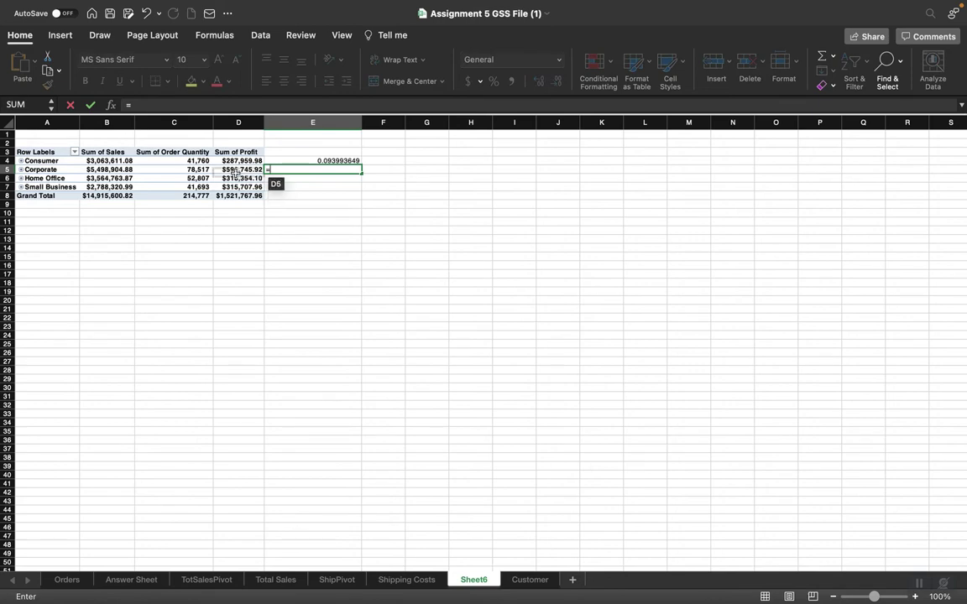
pyautogui.click(234, 170)
pyautogui.write('/')
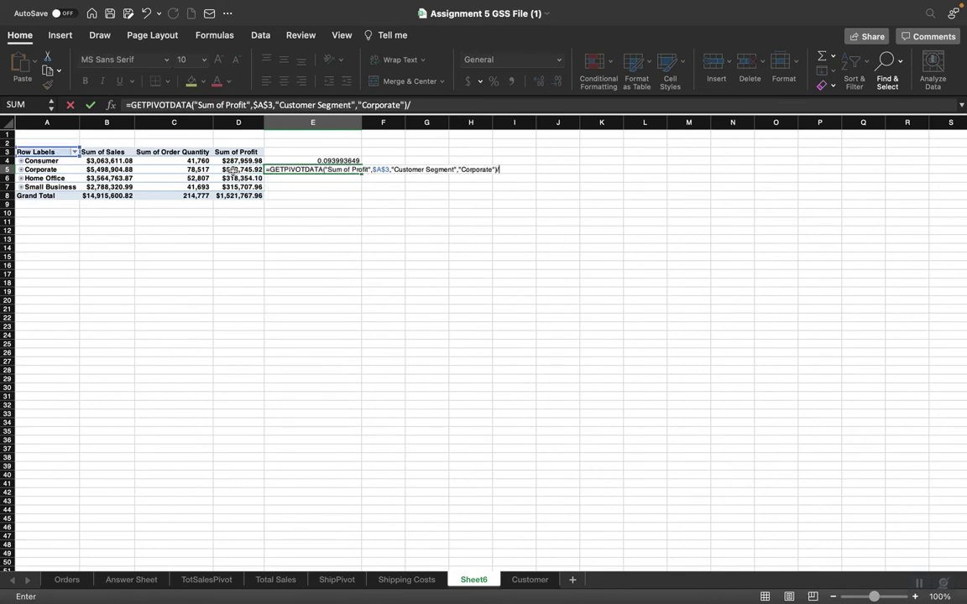
pyautogui.click(114, 170)
pyautogui.press('Return')
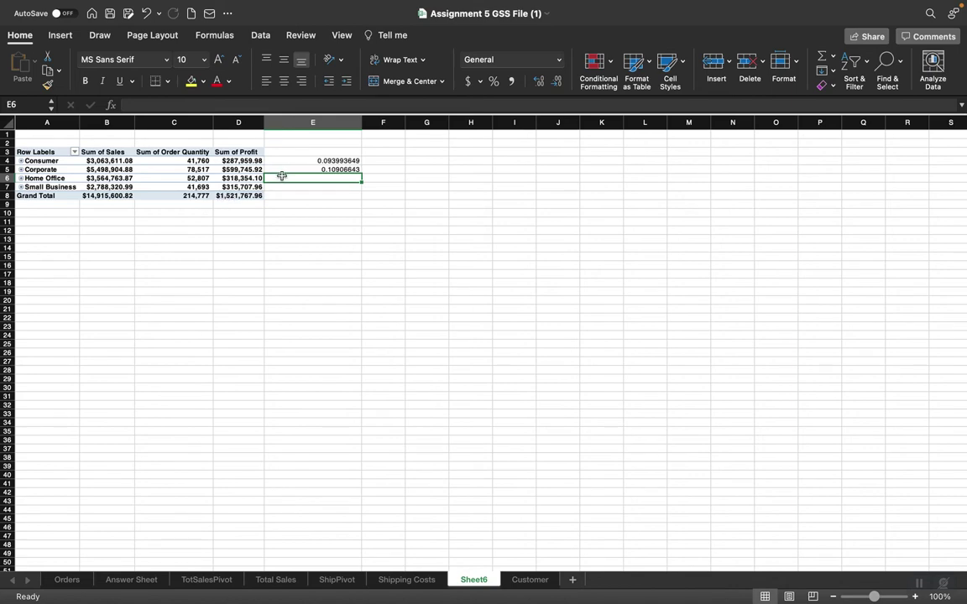
# Step: Enter a formula in E6 dividing the Home Office Sum of Profit by the Home Office Sum of Sales
pyautogui.write('=')
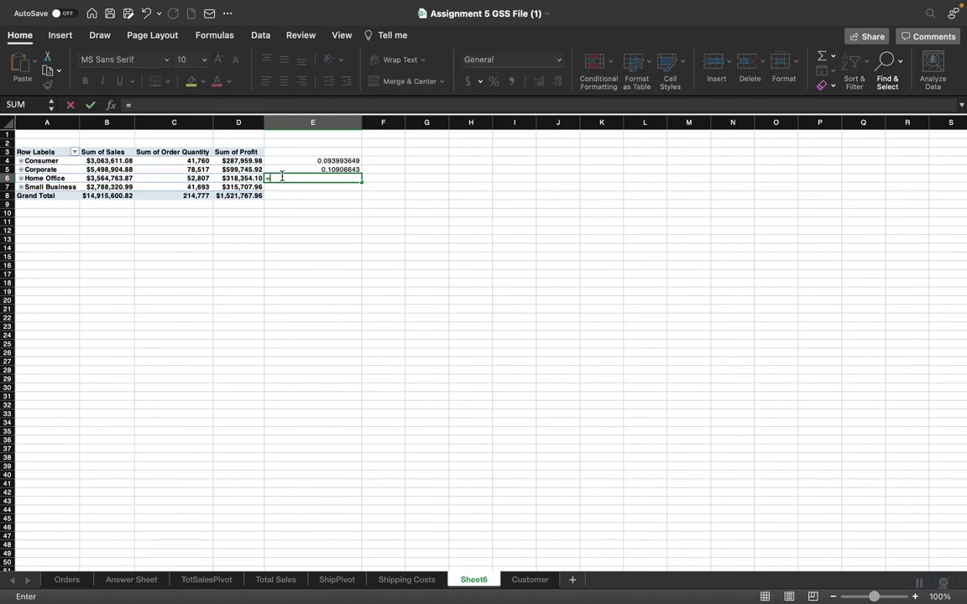
pyautogui.click(241, 178)
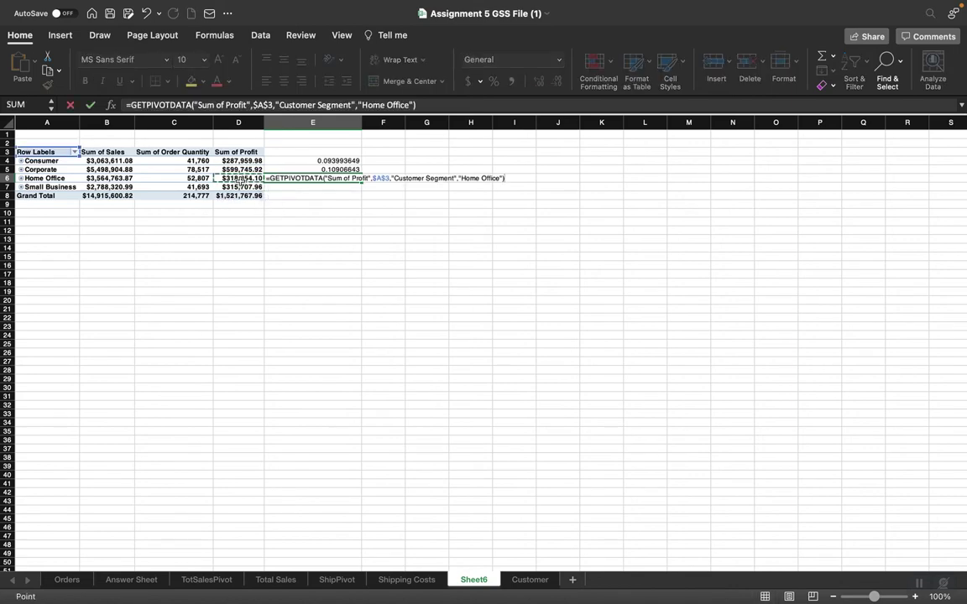
pyautogui.write('/')
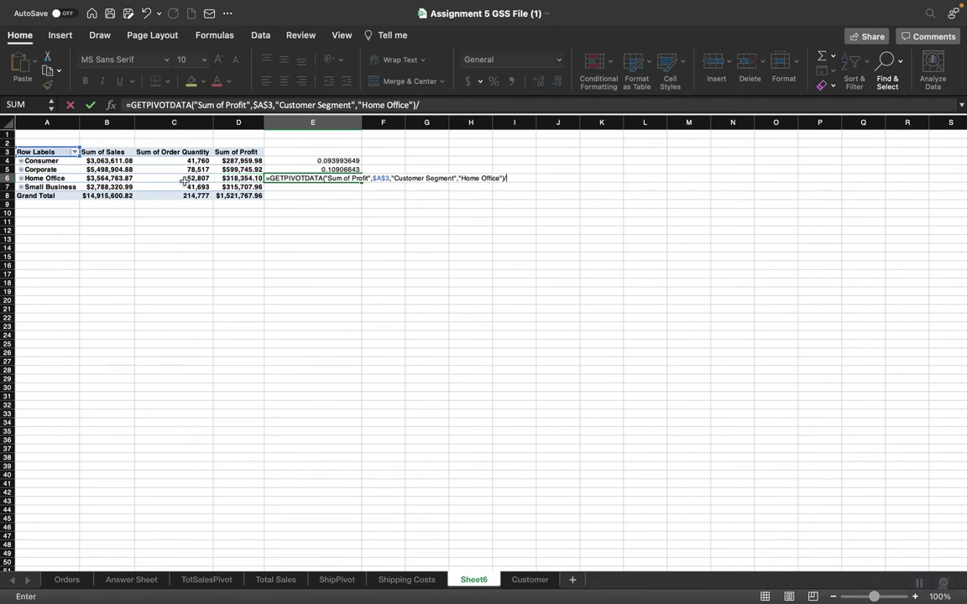
pyautogui.click(126, 179)
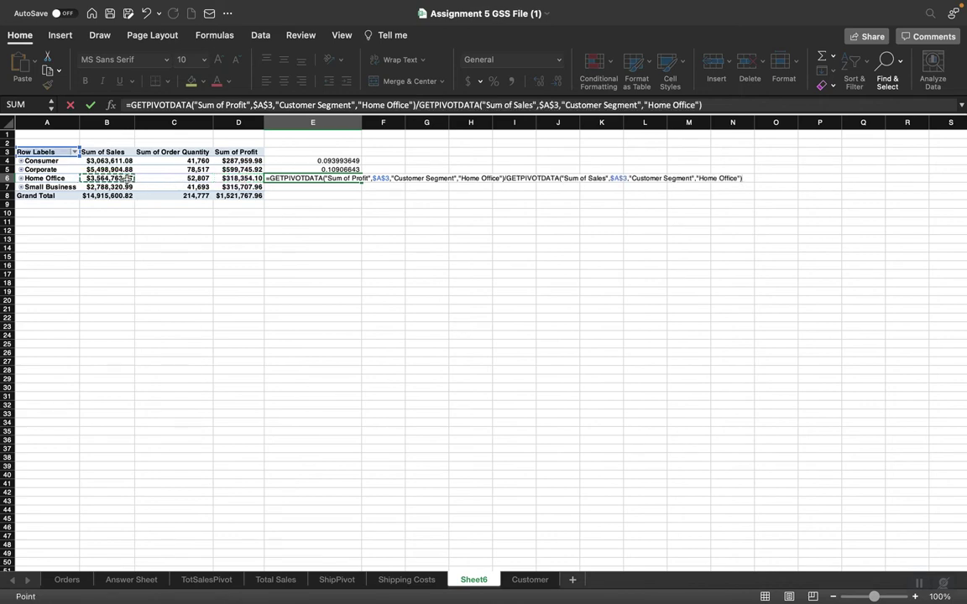
pyautogui.press('Return')
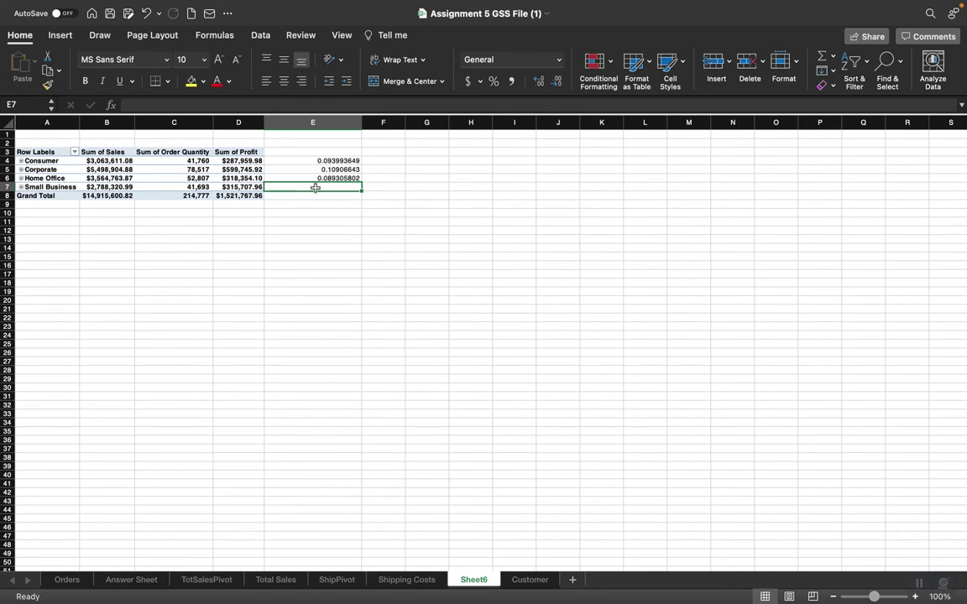
# Step: Enter a formula in E7 dividing the Small Business Sum of Profit by the Small Business Sum of Sales
pyautogui.write('=')
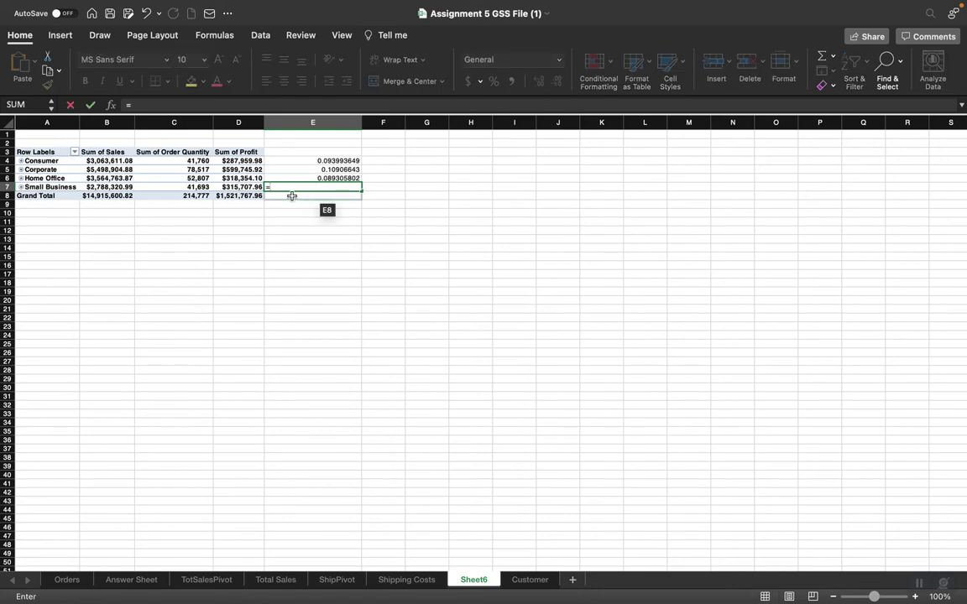
pyautogui.click(243, 185)
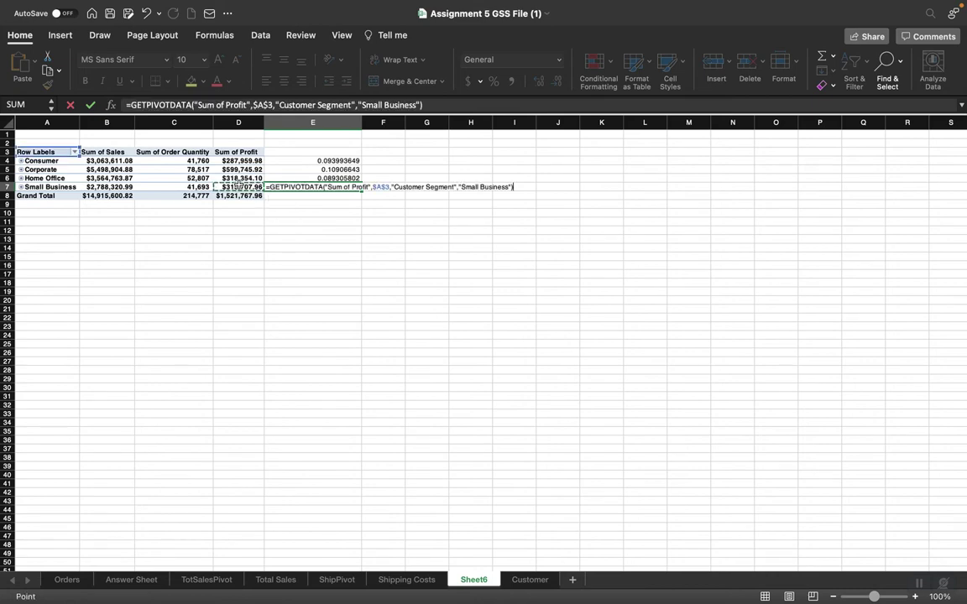
pyautogui.write('/')
pyautogui.click(118, 187)
pyautogui.press('Return')
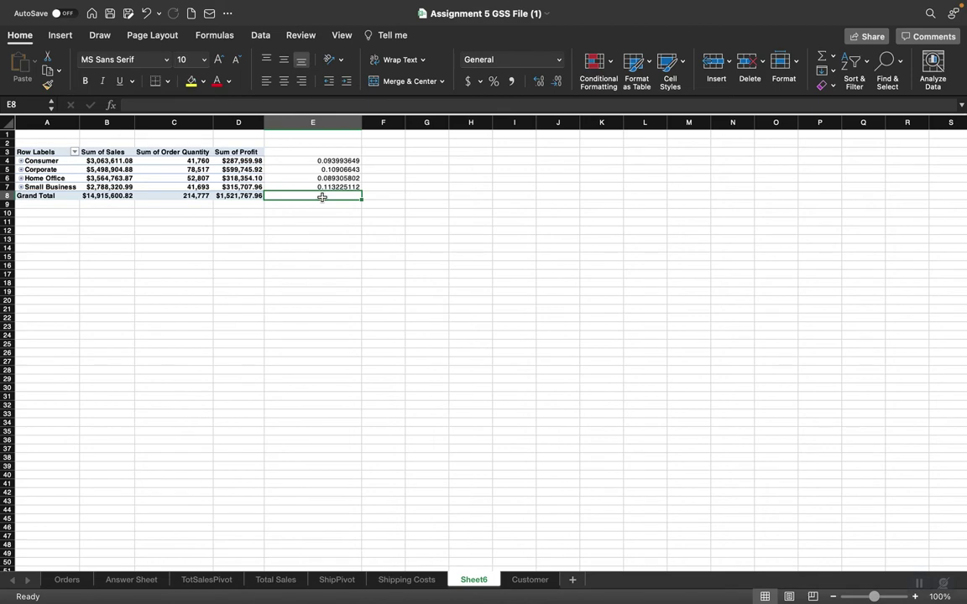
# Step: Enter a formula in E8 dividing the Grand Total Sum of Profit by the Grand Total Sum of Sales
pyautogui.write('=')
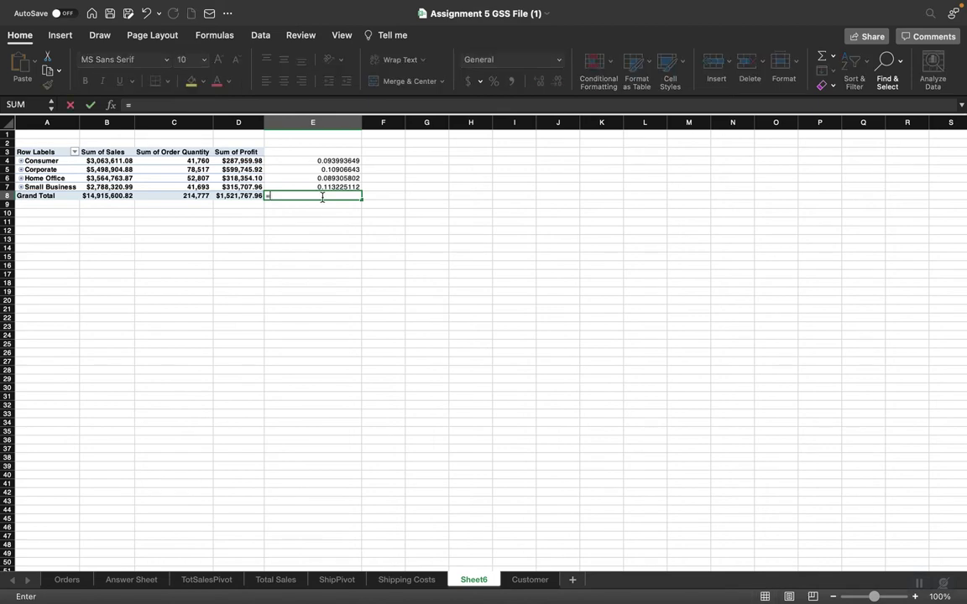
pyautogui.click(236, 196)
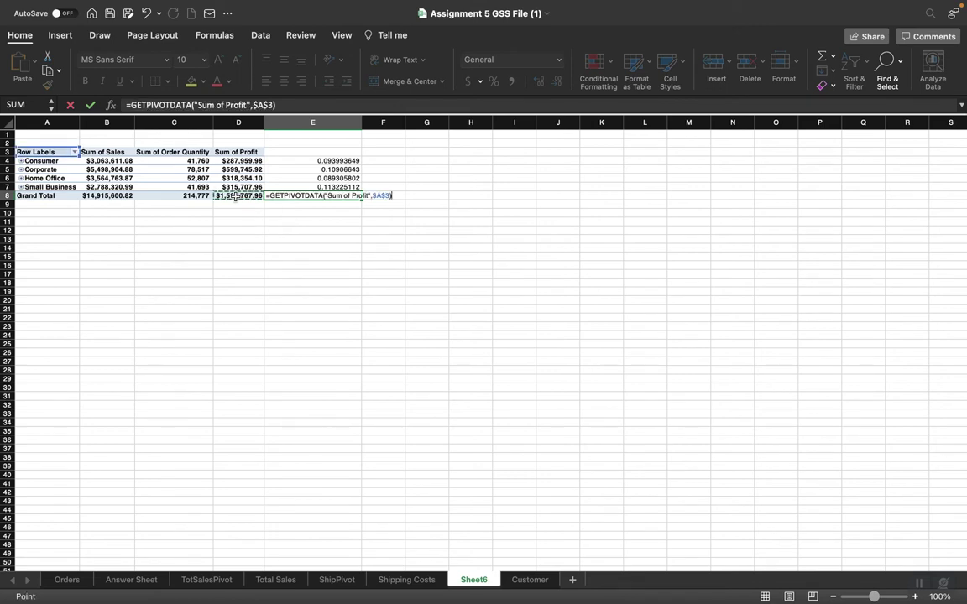
pyautogui.write('/')
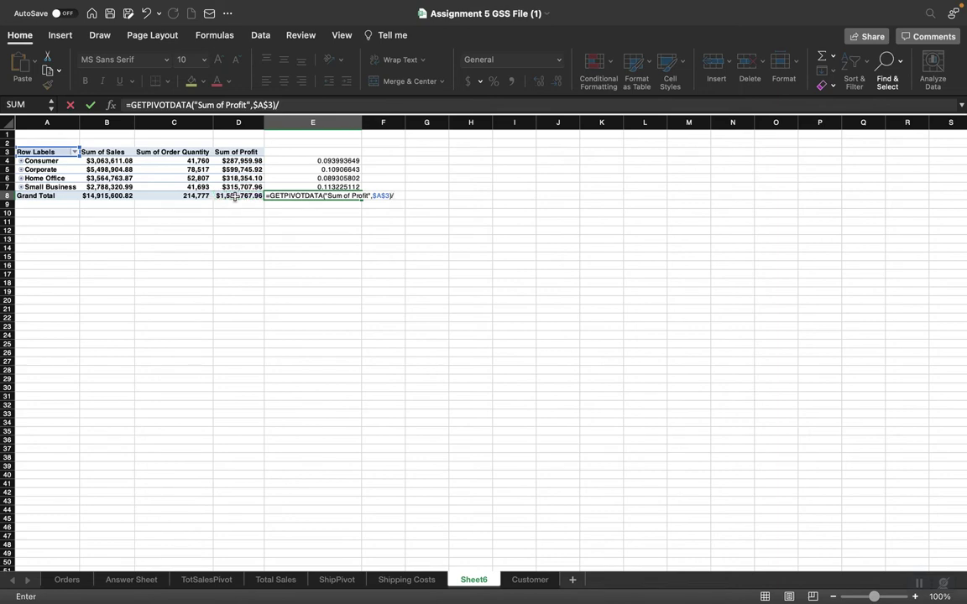
pyautogui.click(100, 195)
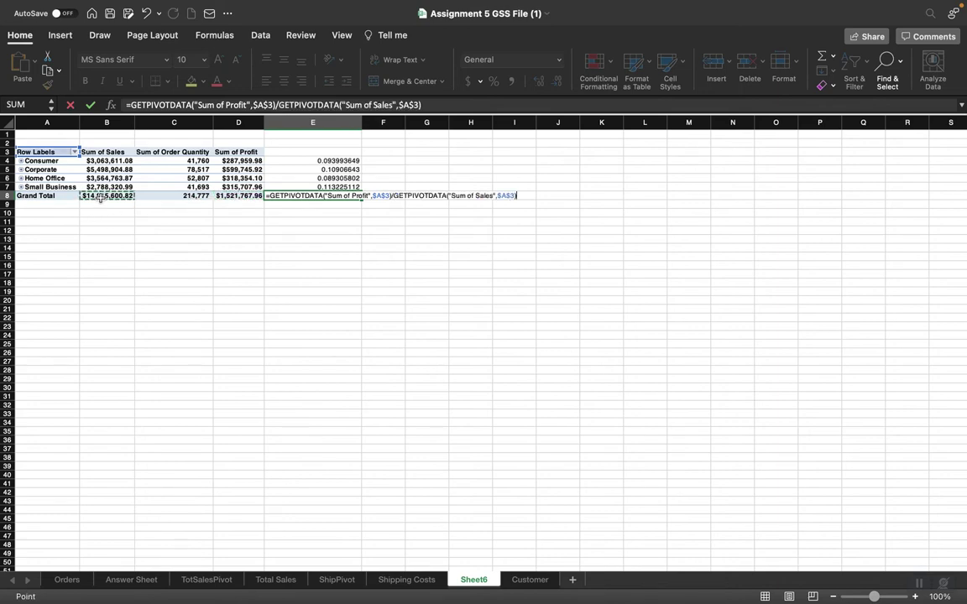
pyautogui.press('Return')
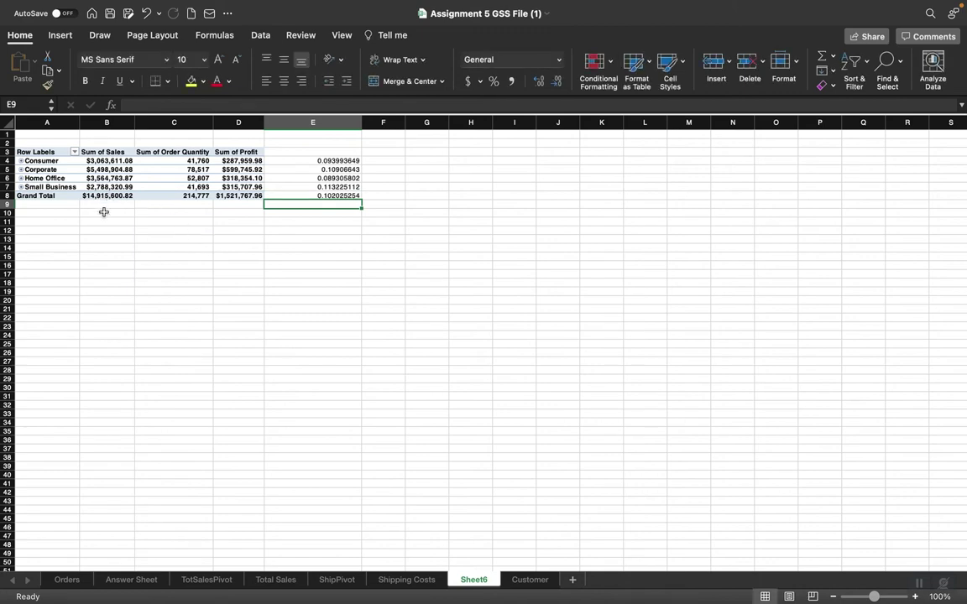
# Step: Check the customers inside the Consumer segment, and look through the PivotTable's design options and available fields for a way to add %Profit
pyautogui.click(21, 161)
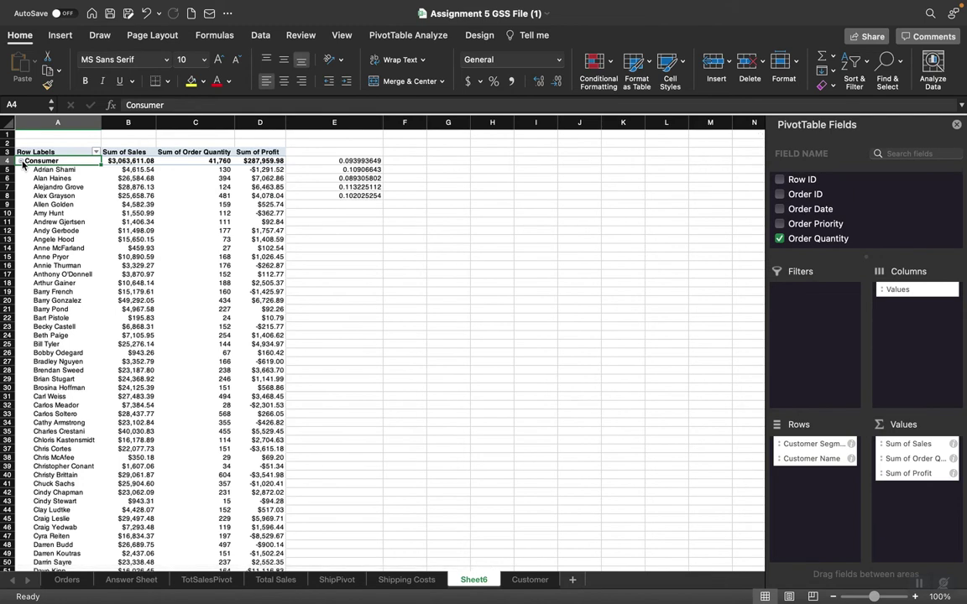
pyautogui.click(21, 161)
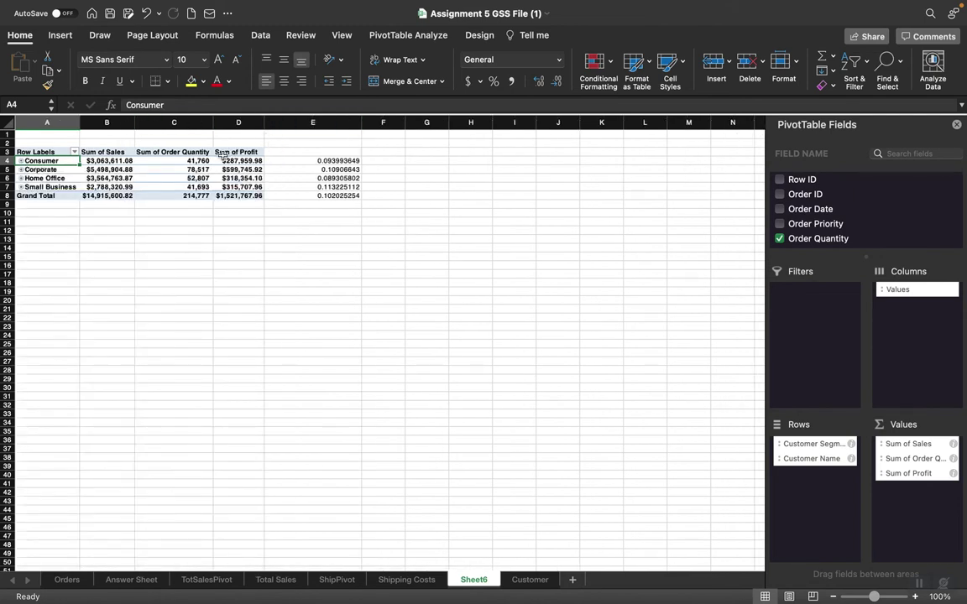
pyautogui.click(164, 183)
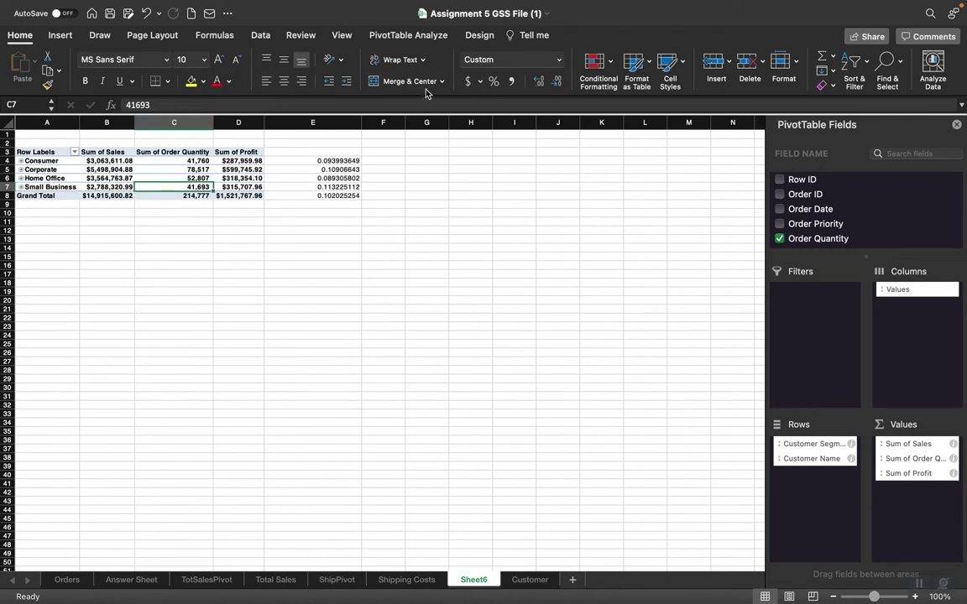
pyautogui.click(482, 38)
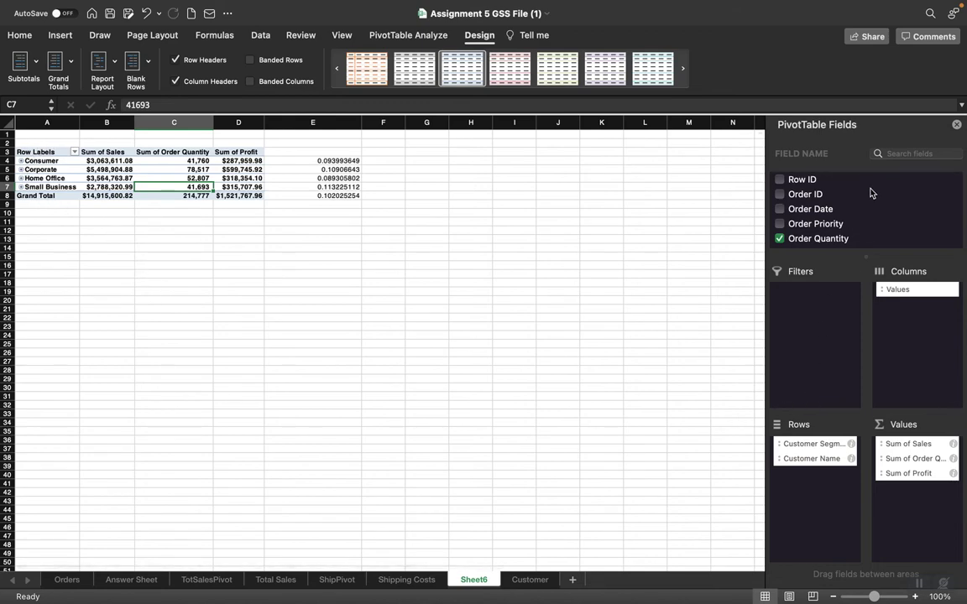
pyautogui.scroll(-3, 869, 197)
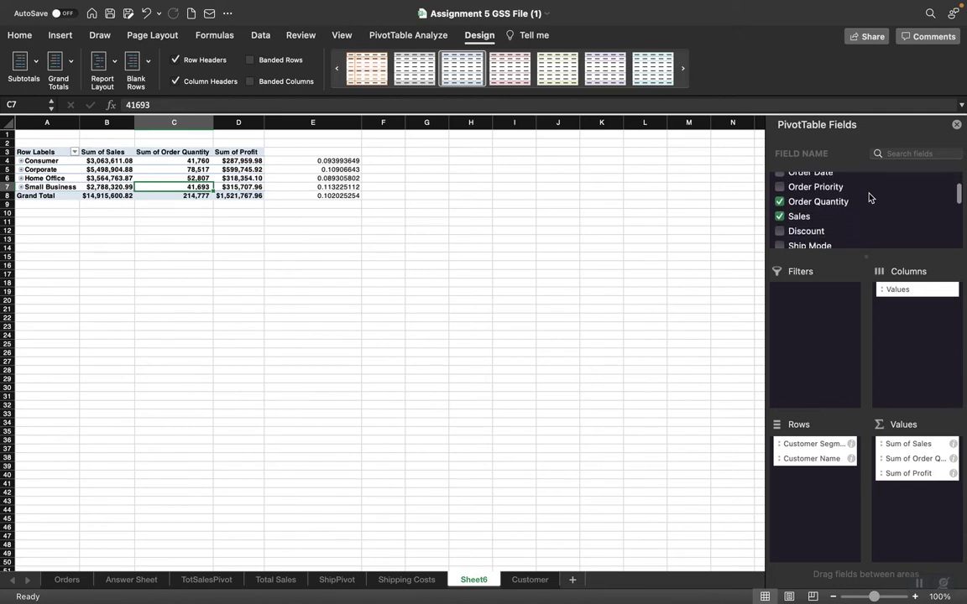
pyautogui.scroll(-5, 869, 197)
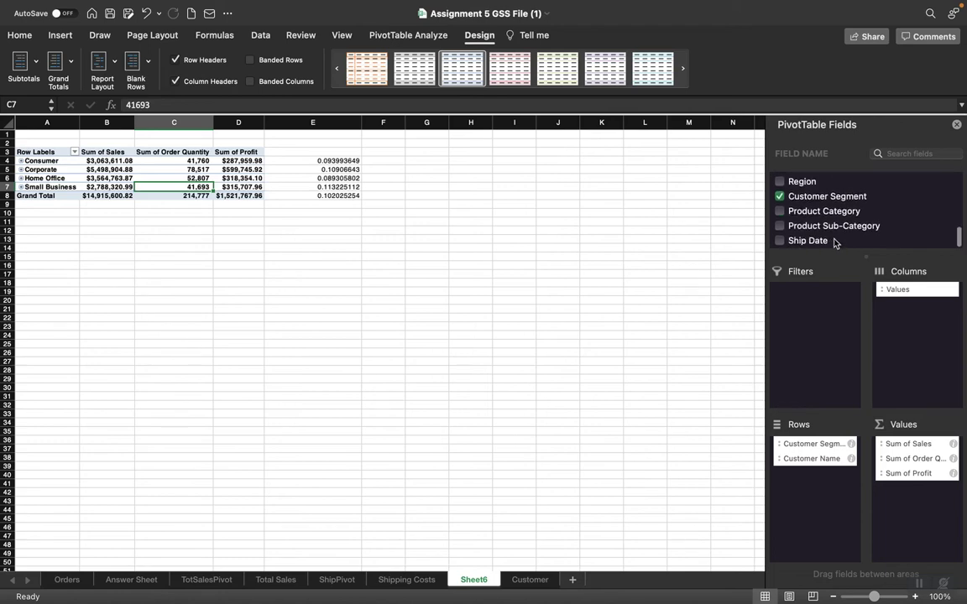
pyautogui.scroll(4, 829, 183)
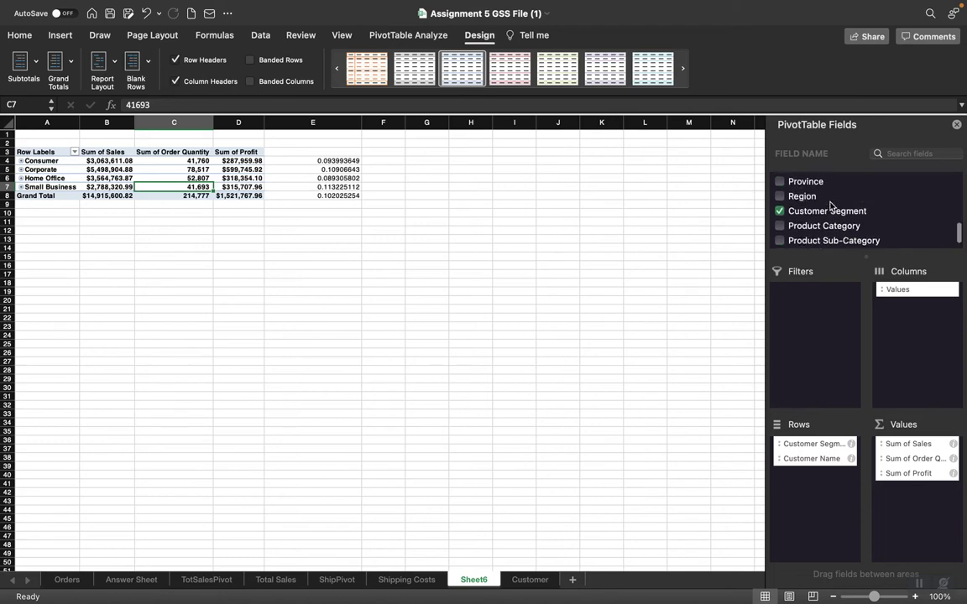
pyautogui.scroll(-5, 831, 206)
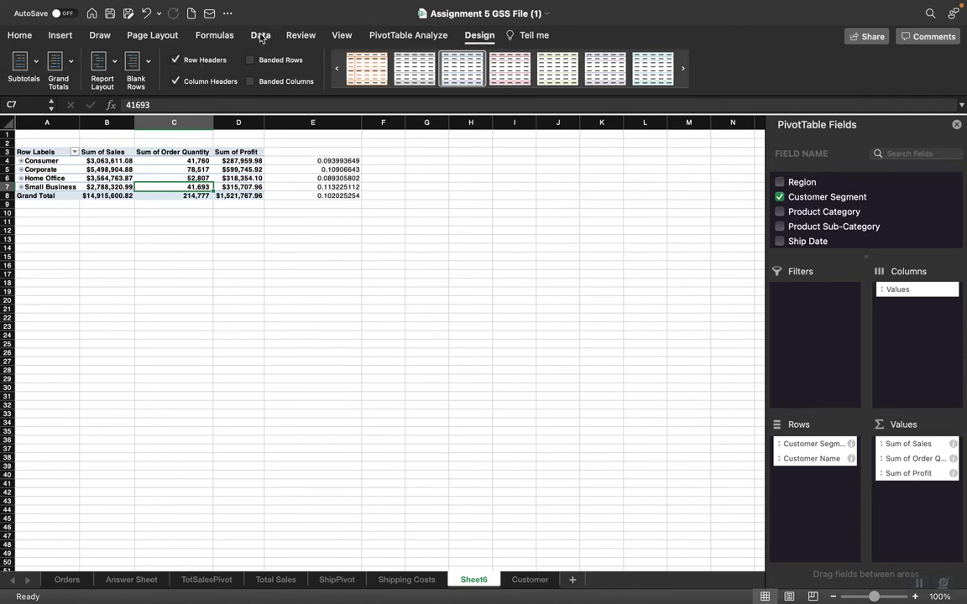
# Step: Start inserting a calculated field in the PivotTable and look through its fields for Sales and Profit
pyautogui.click(372, 38)
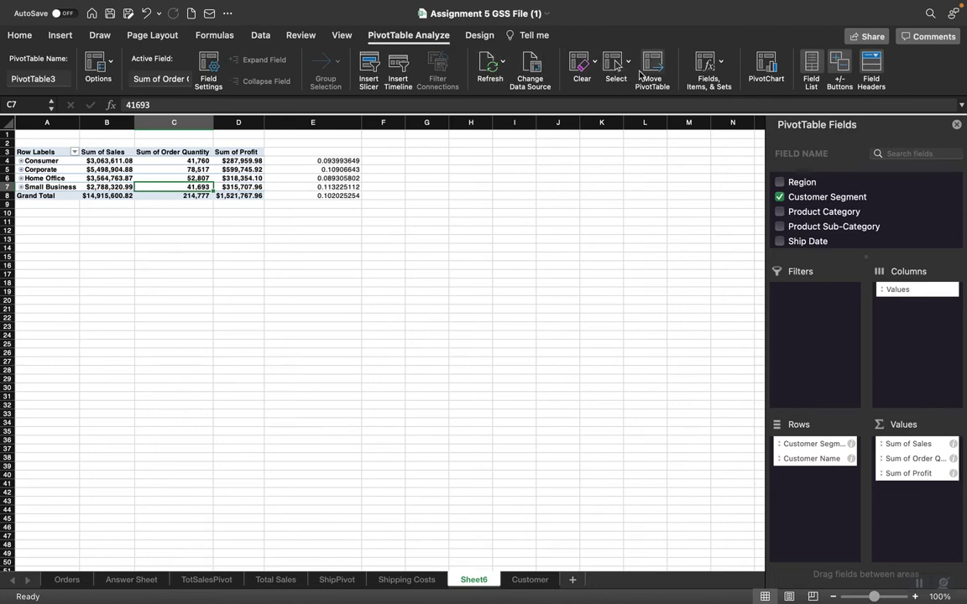
pyautogui.click(706, 66)
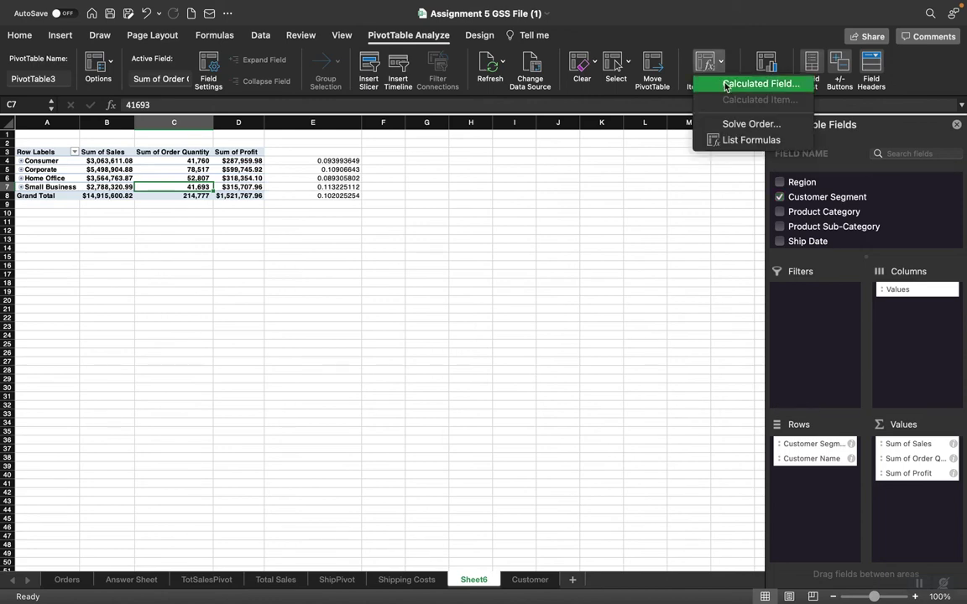
pyautogui.click(727, 86)
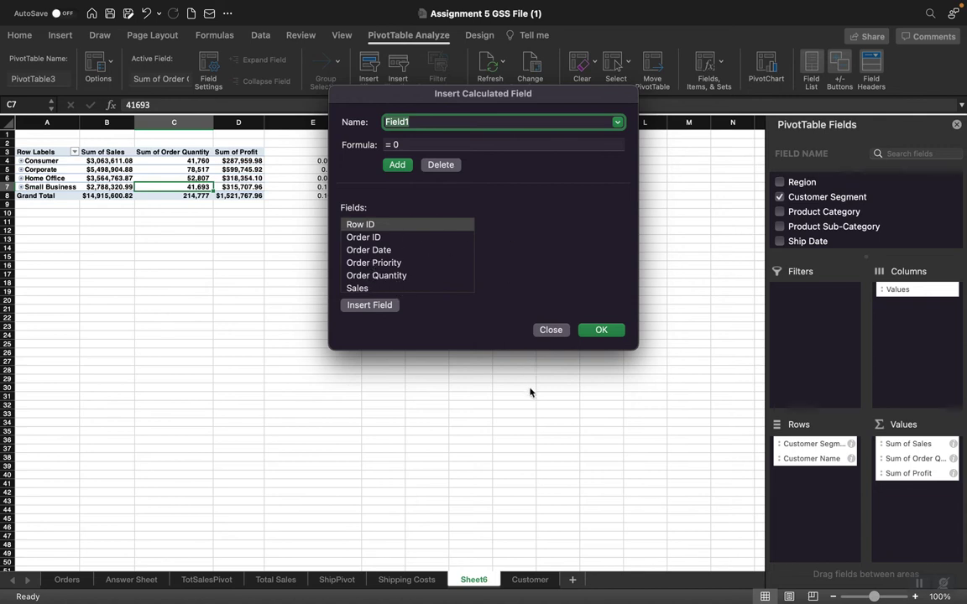
pyautogui.scroll(-5, 450, 276)
pyautogui.scroll(2, 451, 277)
# Step: Check the %Profit formula in the Word instructions, define the Excel calculated field as =Profit/Sales, and let it replace the existing sheet data
pyautogui.moveTo(763, 590)
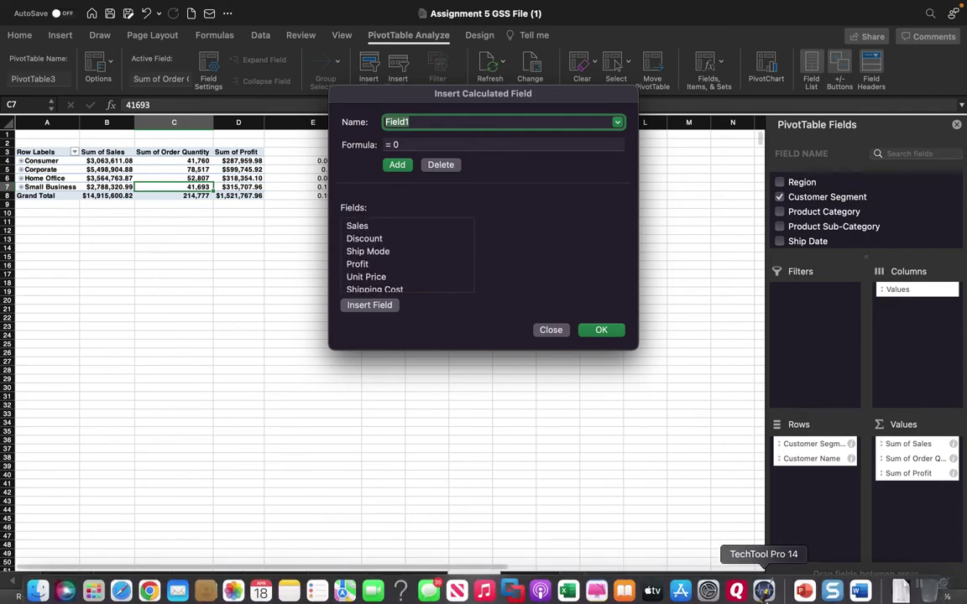
pyautogui.click(859, 591)
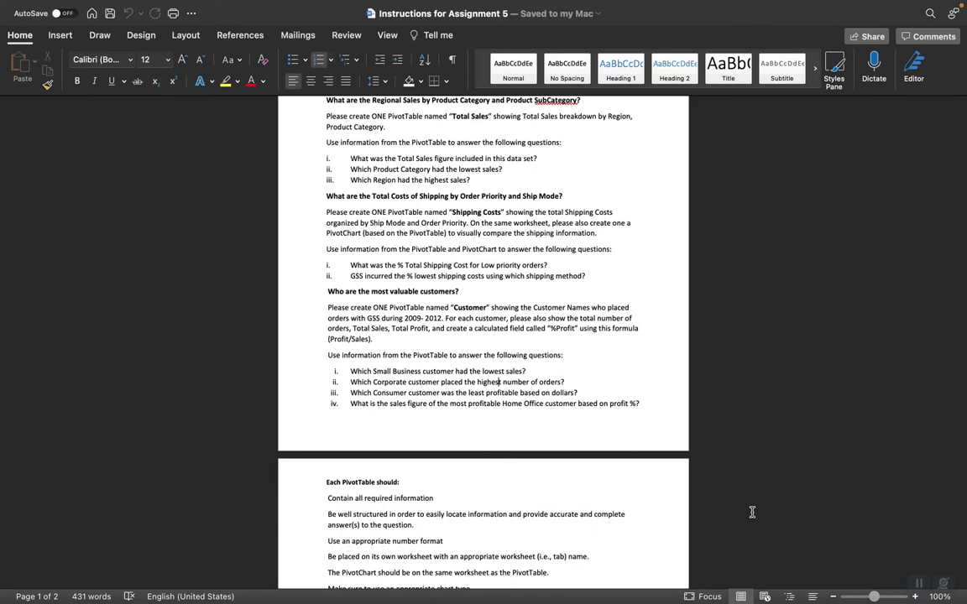
pyautogui.moveTo(797, 588)
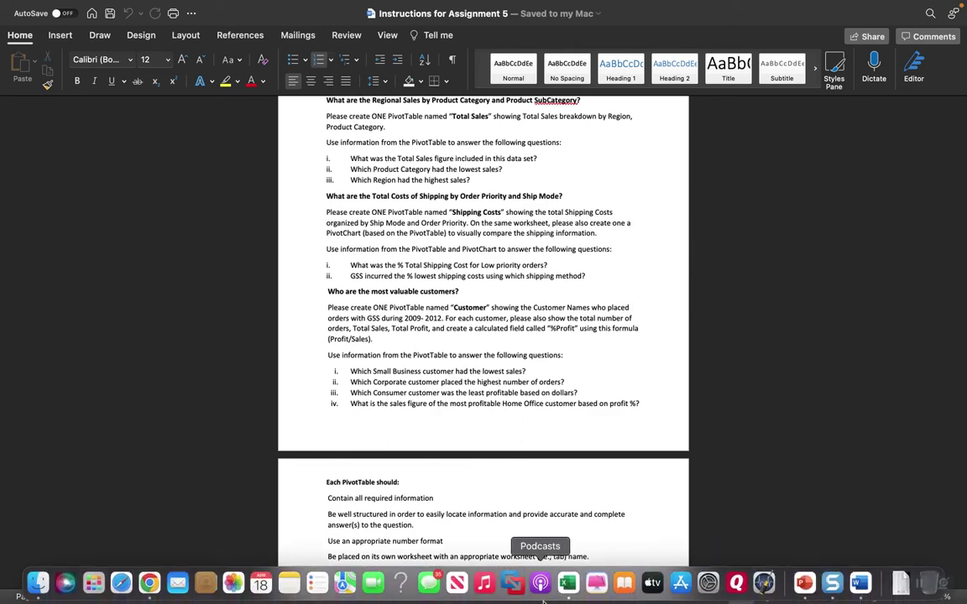
pyautogui.click(568, 582)
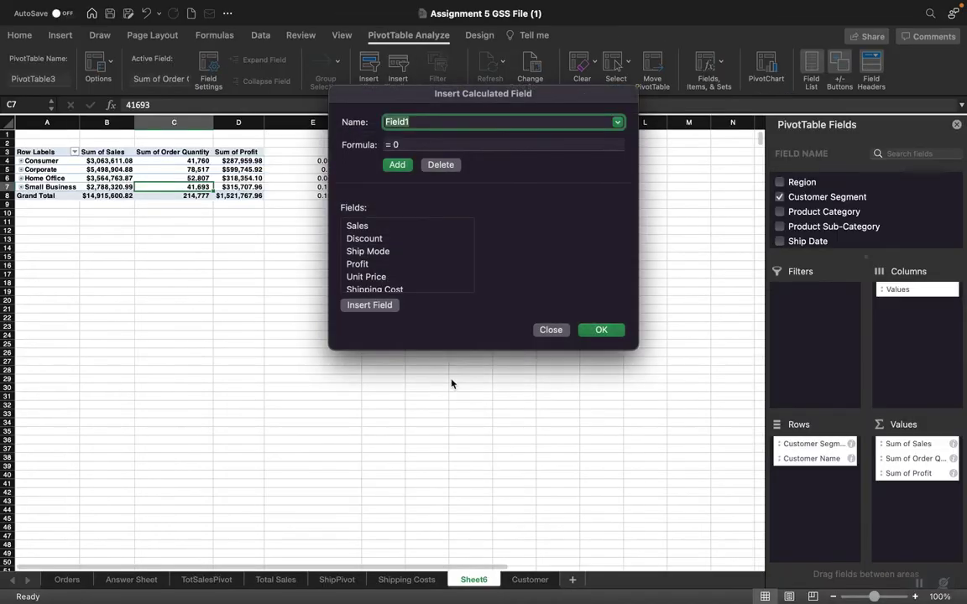
pyautogui.click(355, 265)
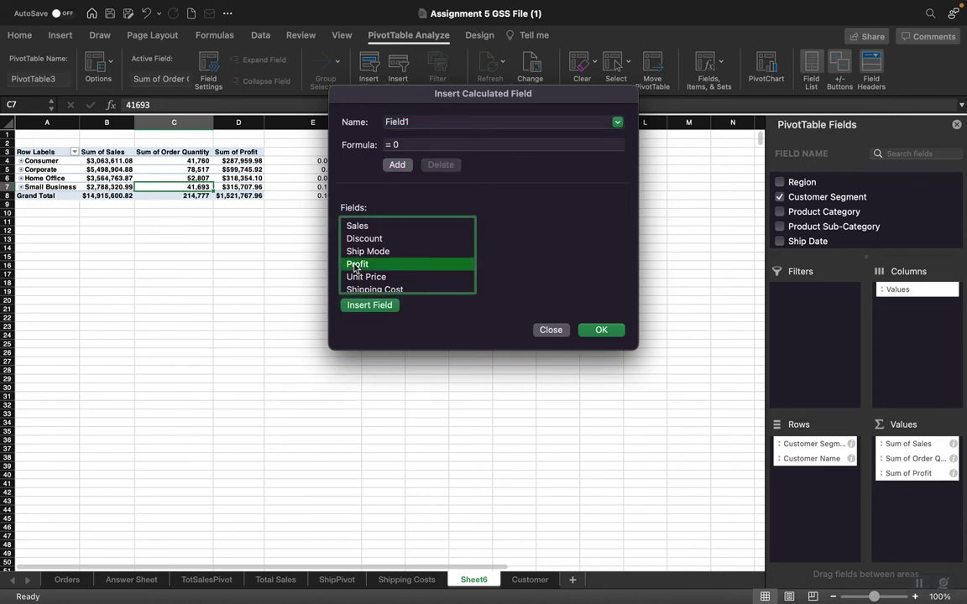
pyautogui.click(355, 305)
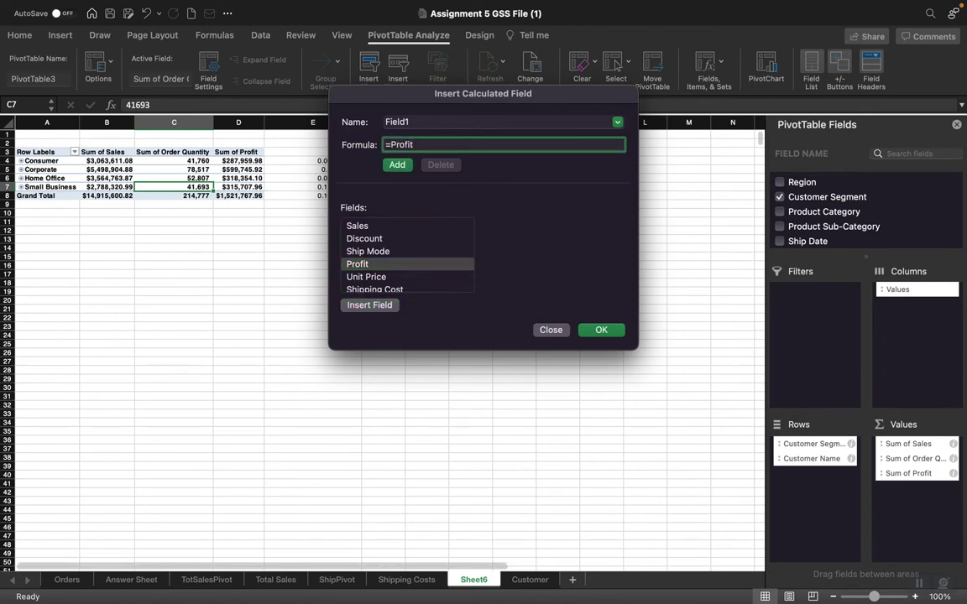
pyautogui.scroll(2, 357, 243)
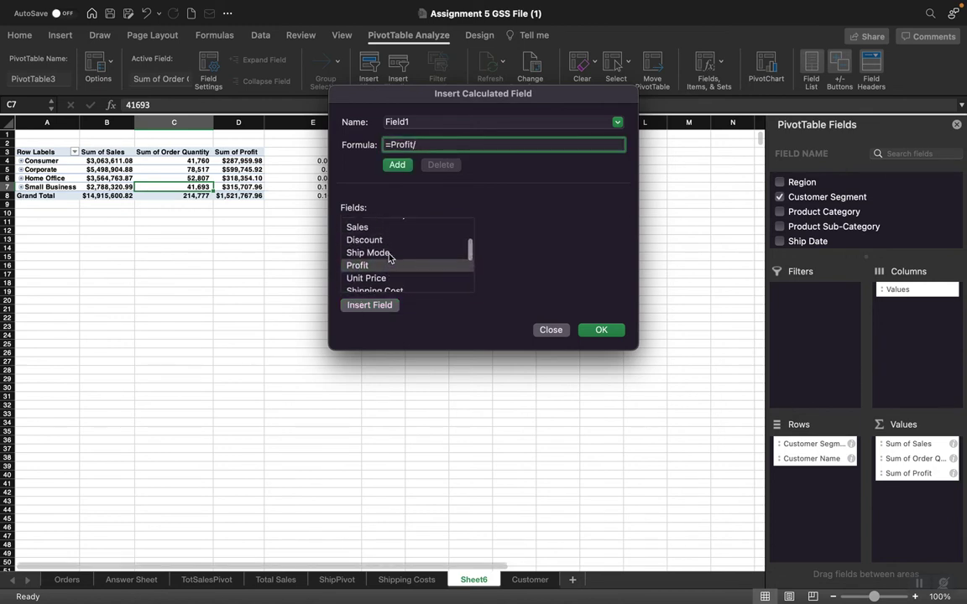
pyautogui.click(357, 235)
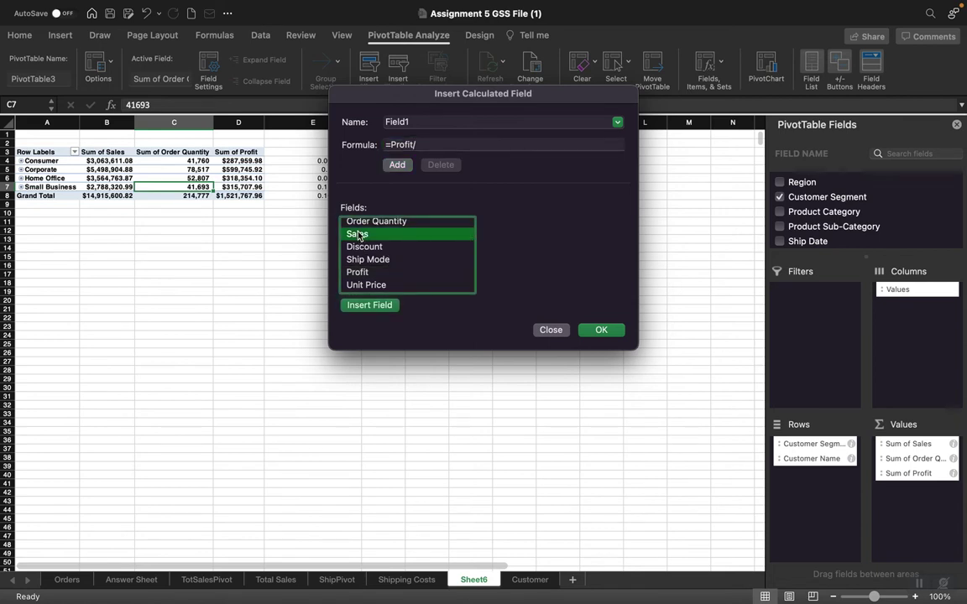
pyautogui.click(356, 306)
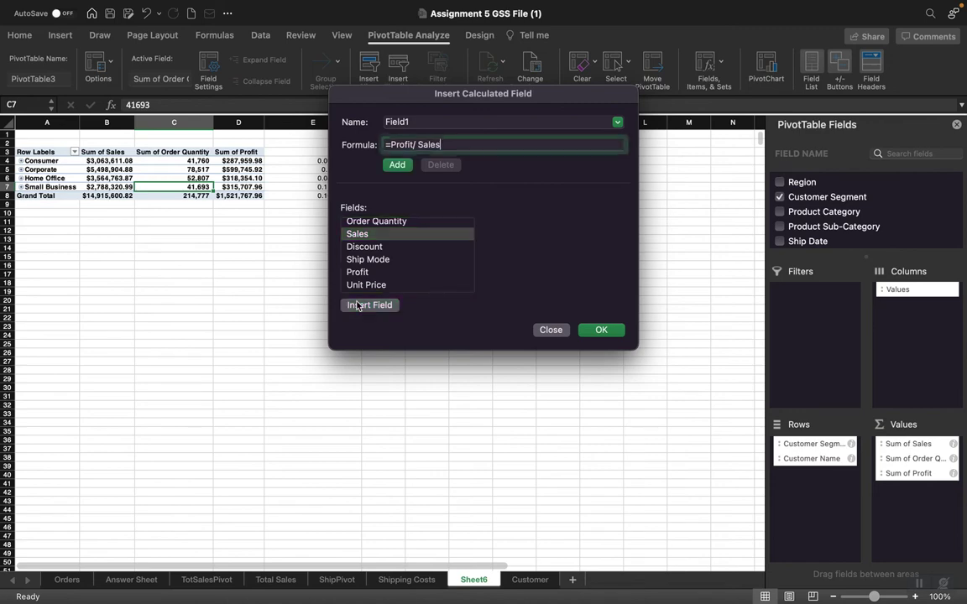
pyautogui.click(601, 329)
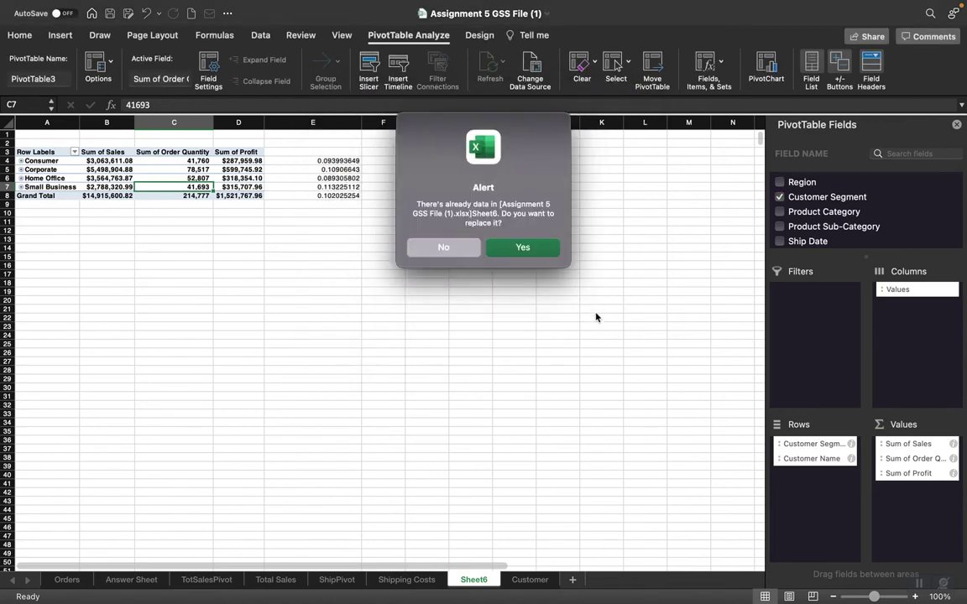
pyautogui.click(523, 247)
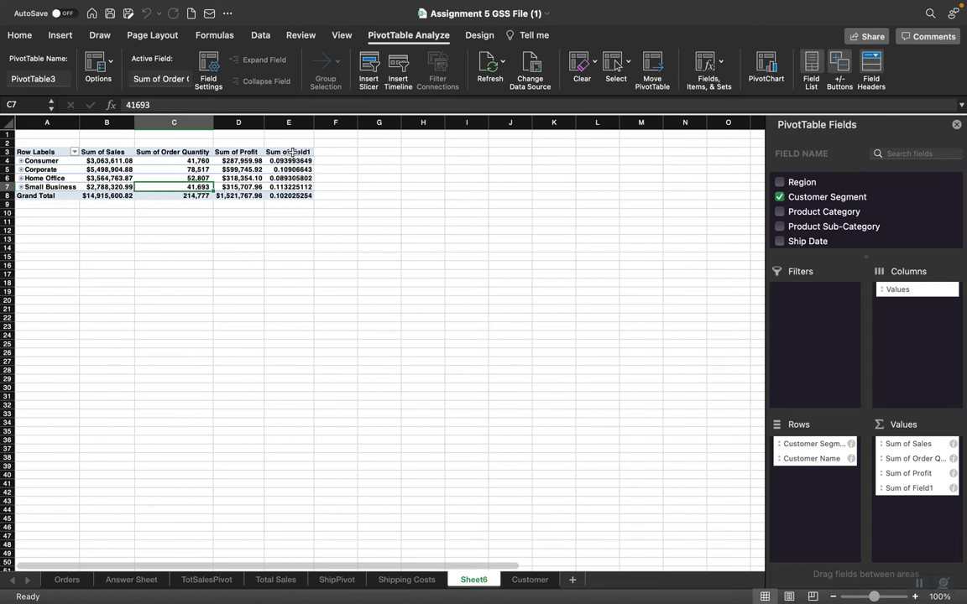
# Step: Format the calculated field's values in E4:E8 as Percentage
pyautogui.moveTo(290, 160); pyautogui.dragTo(294, 193)
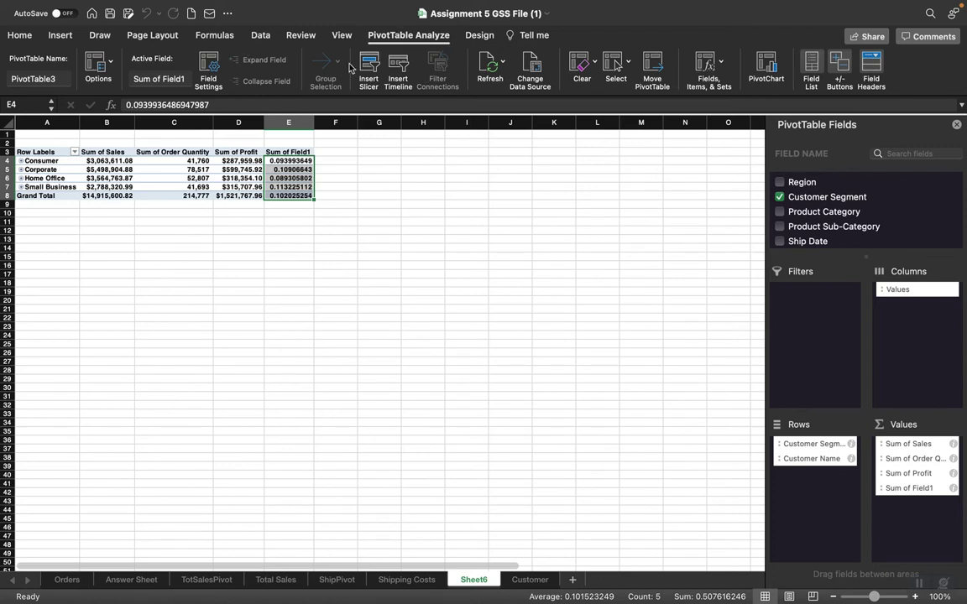
pyautogui.click(18, 35)
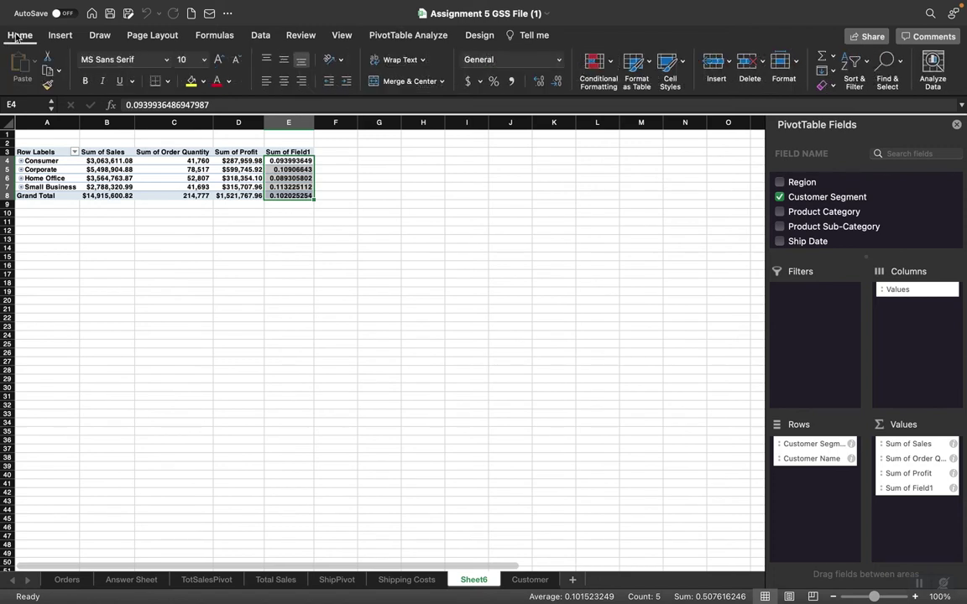
pyautogui.click(559, 61)
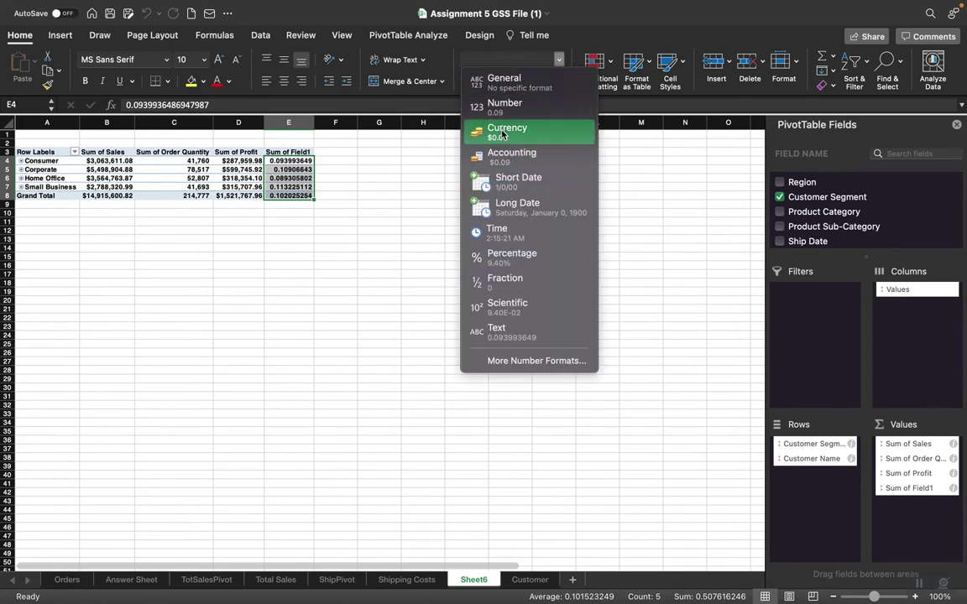
pyautogui.click(500, 255)
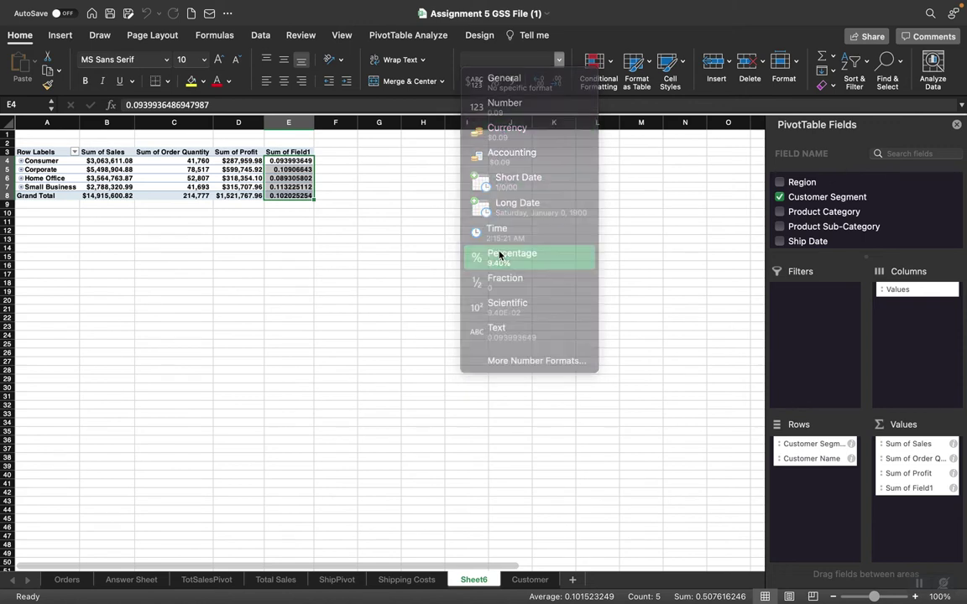
pyautogui.click(276, 267)
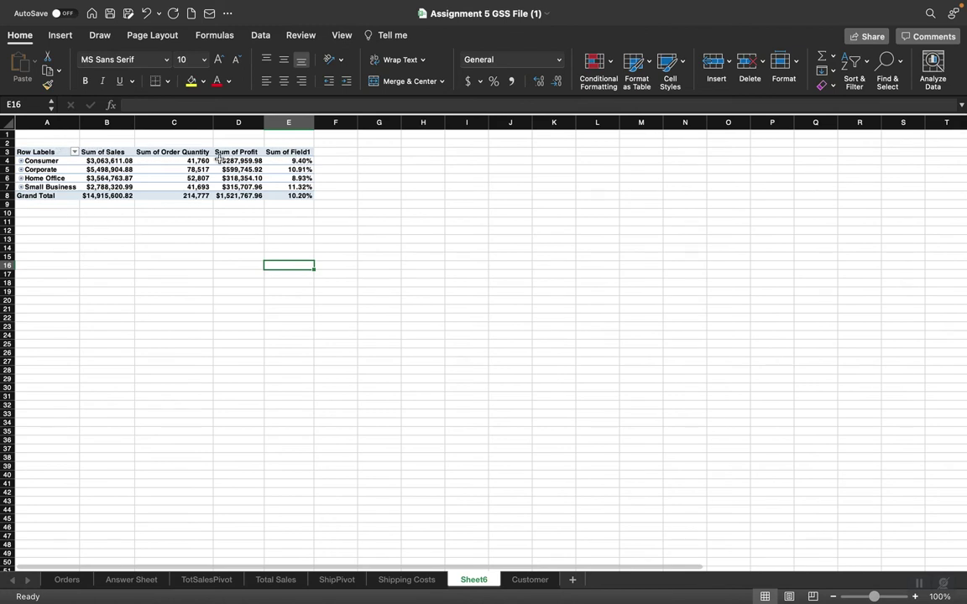
# Step: Check the customer questions in the Word instructions, then return to Excel and expand the Small Business segment in the PivotTable
pyautogui.click(160, 178)
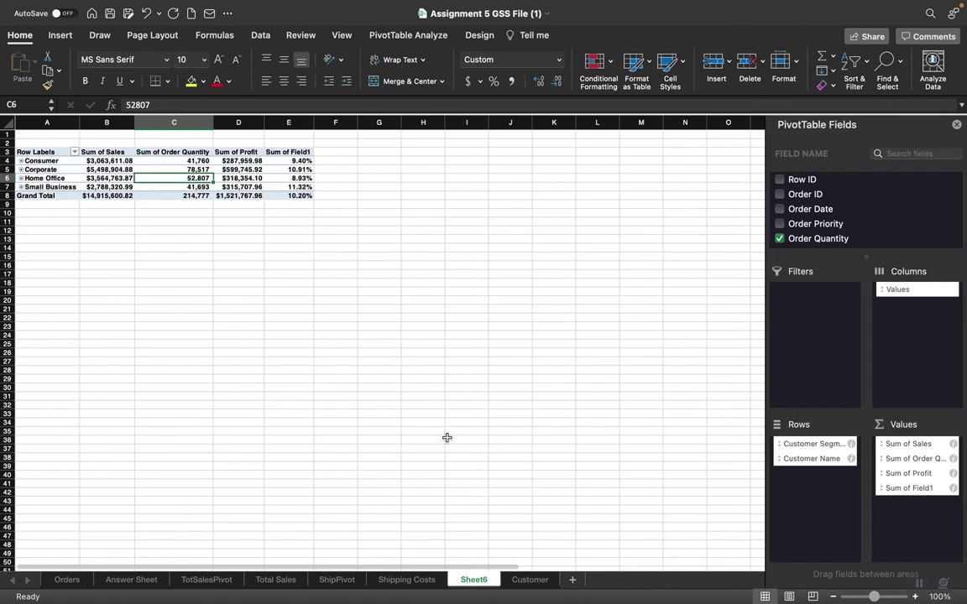
pyautogui.moveTo(856, 583)
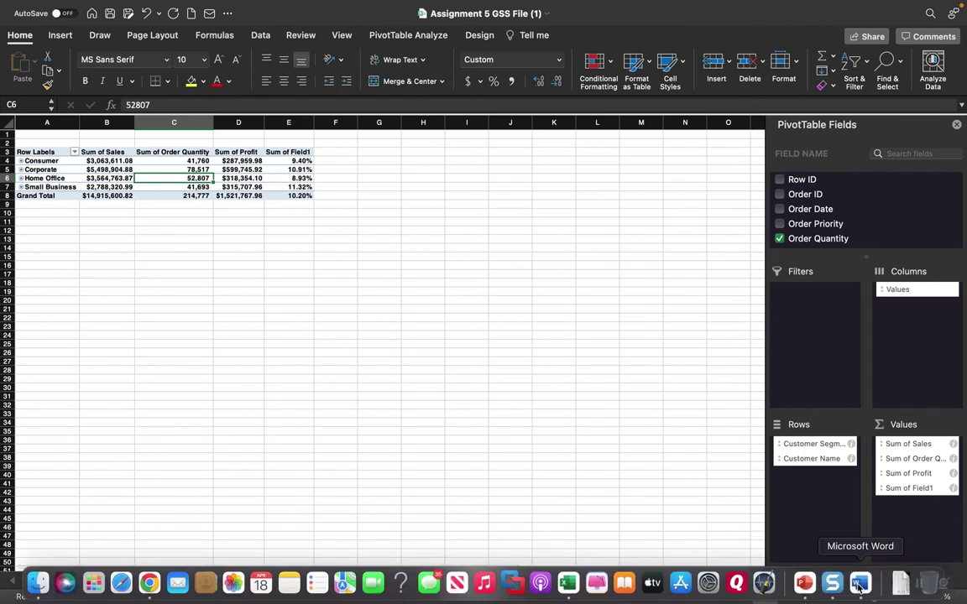
pyautogui.click(856, 583)
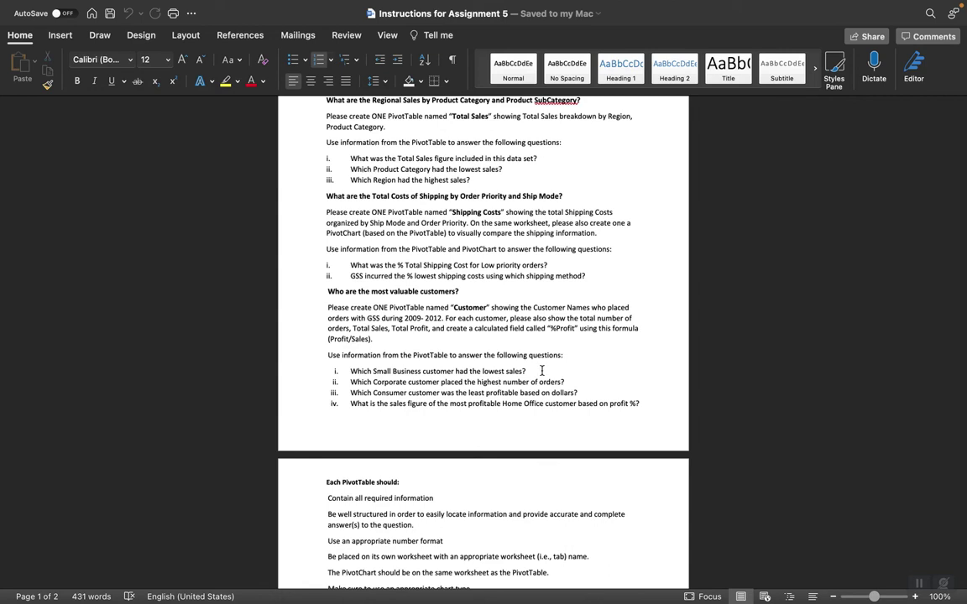
pyautogui.moveTo(682, 599)
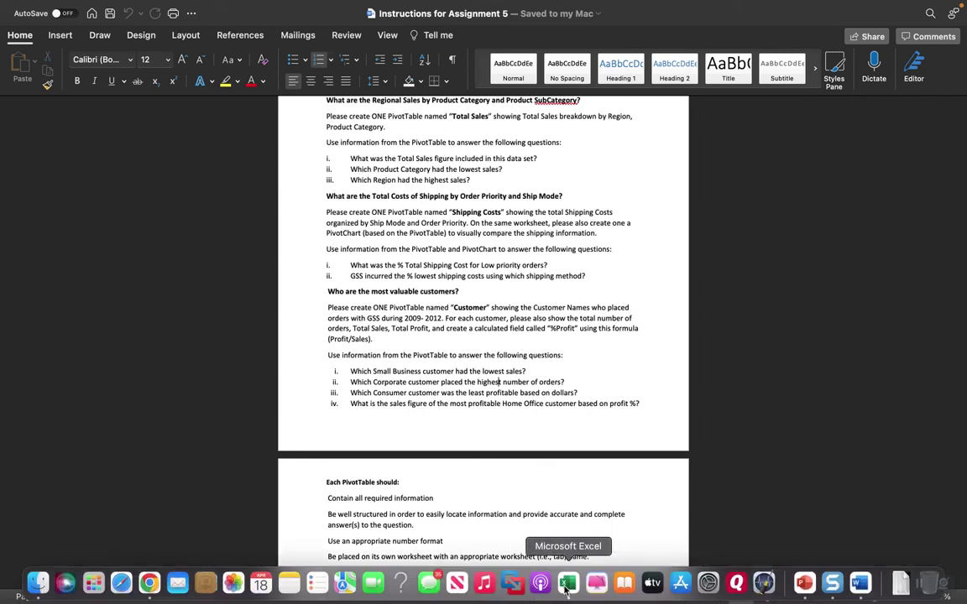
pyautogui.click(566, 587)
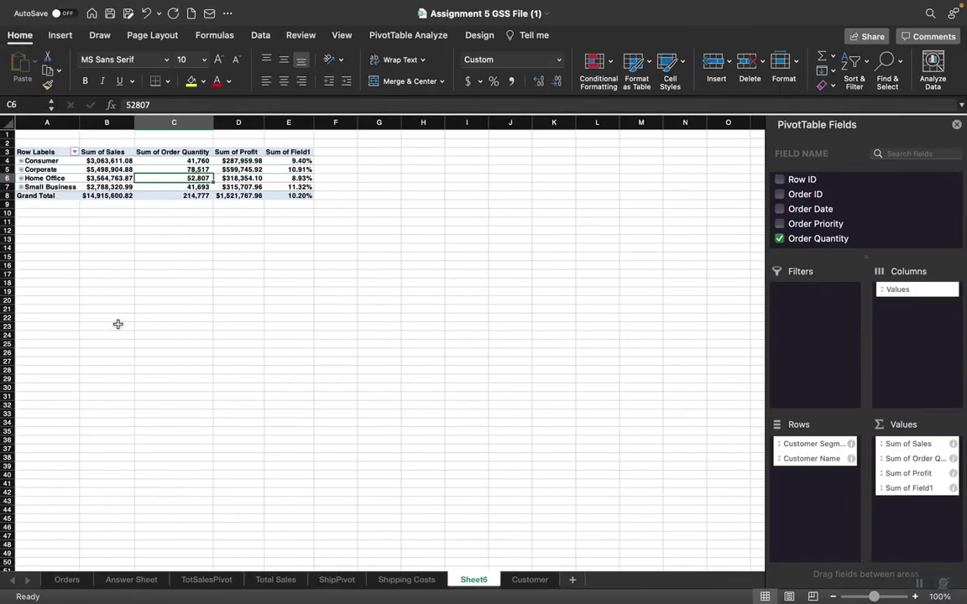
pyautogui.click(20, 188)
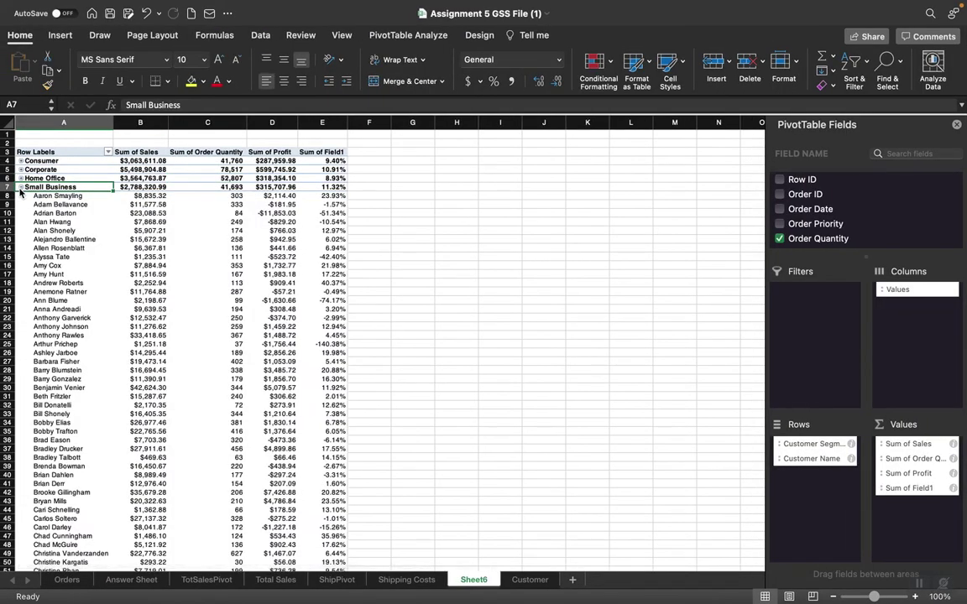
# Step: Sort the customer segments by Sum of Sales from smallest to largest
pyautogui.click(147, 195)
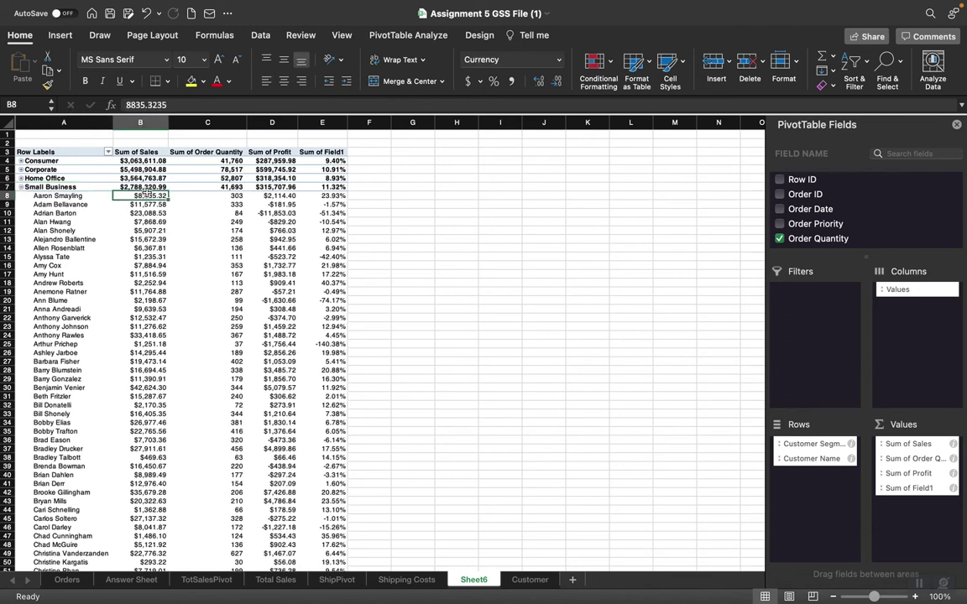
pyautogui.click(144, 188)
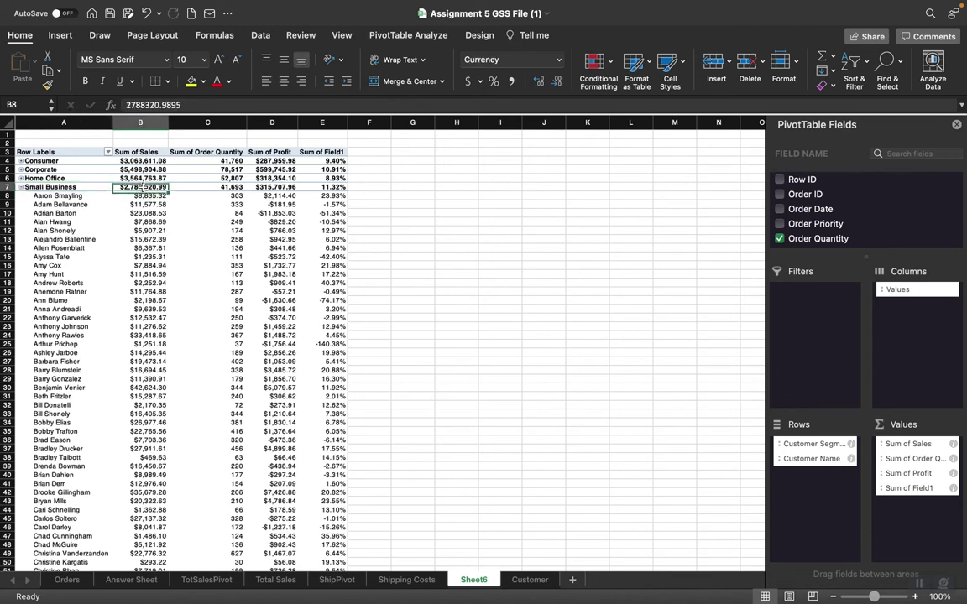
pyautogui.click(855, 73)
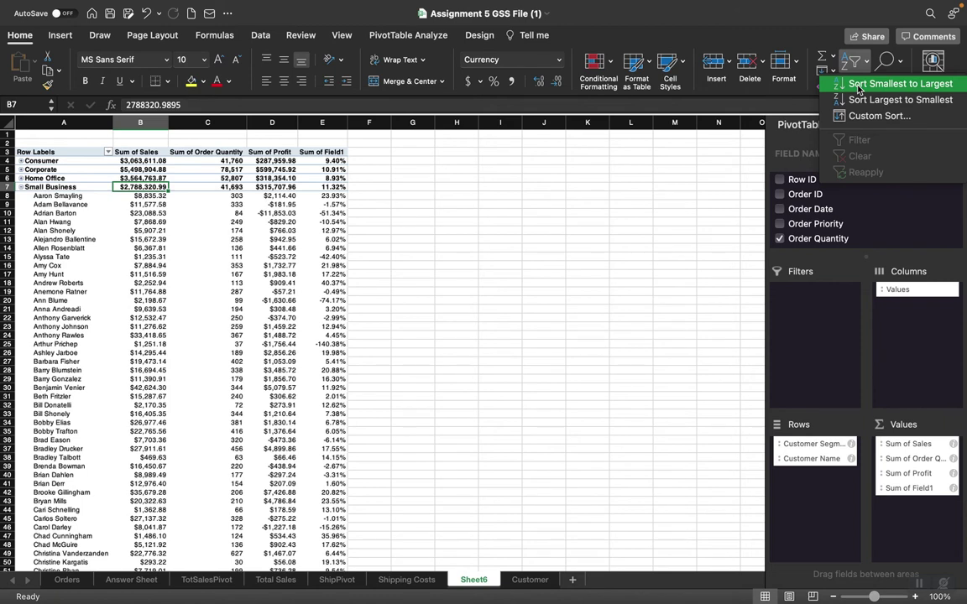
pyautogui.click(857, 87)
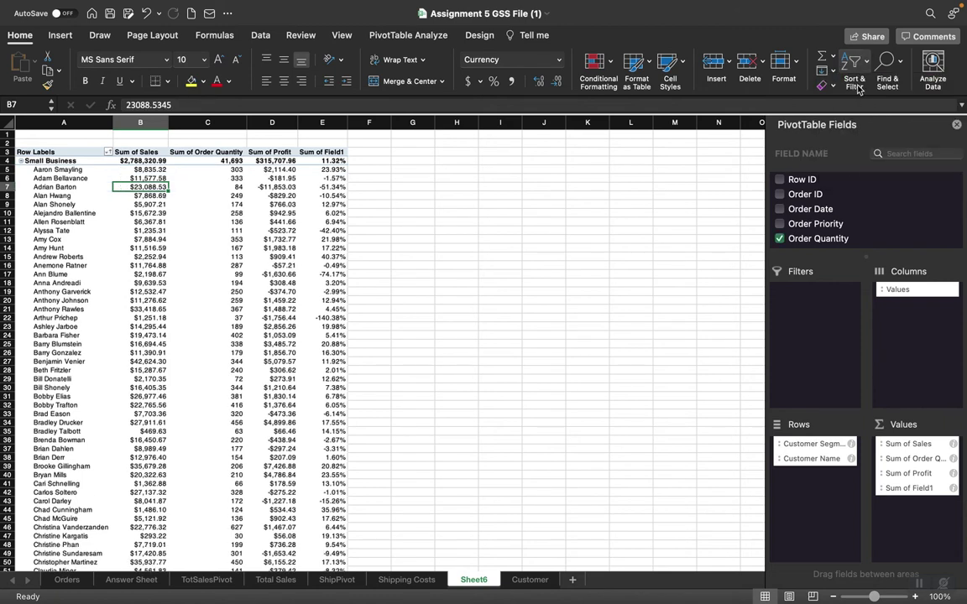
# Step: Sort the customers within the segments by Sum of Sales from smallest to largest
pyautogui.click(142, 170)
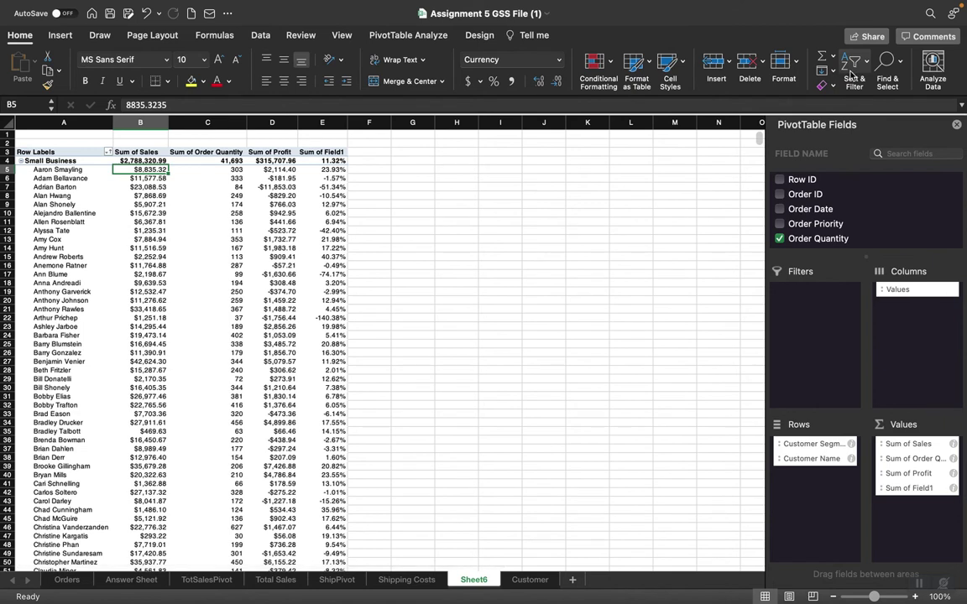
pyautogui.click(851, 68)
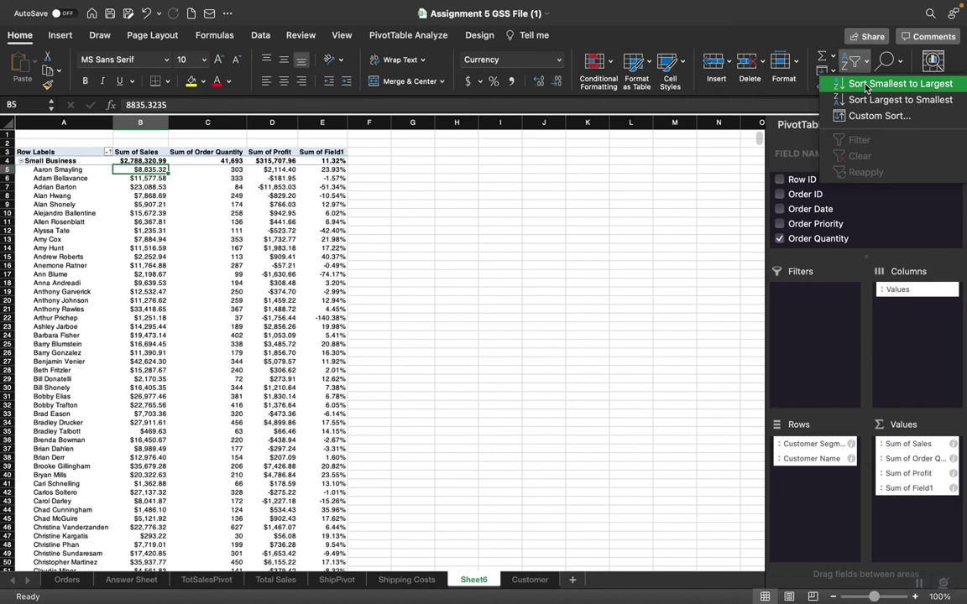
pyautogui.click(866, 85)
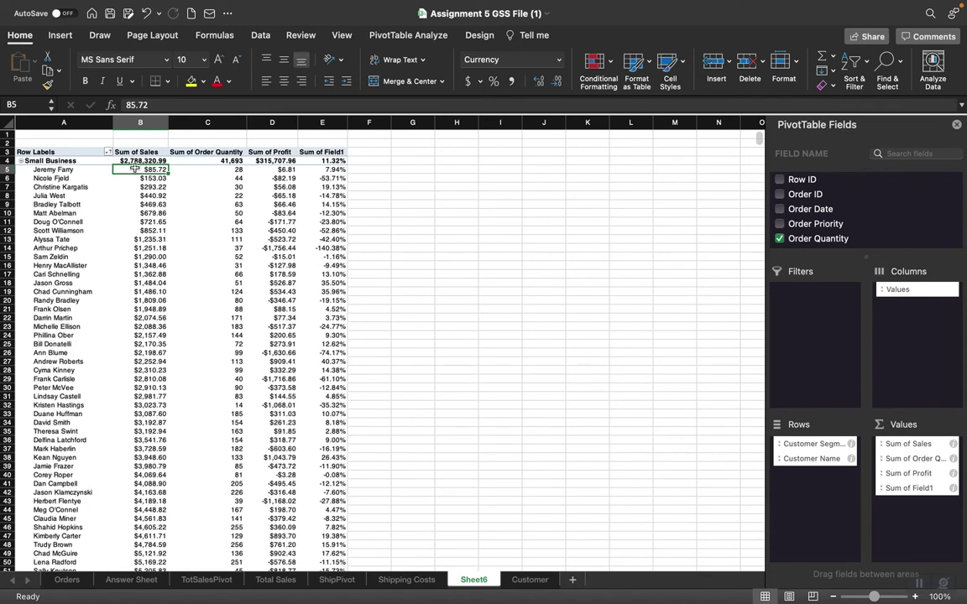
# Step: Check the next customer question in the Word instructions, then collapse the Small Business segment and expand Corporate in the Excel PivotTable
pyautogui.moveTo(804, 586)
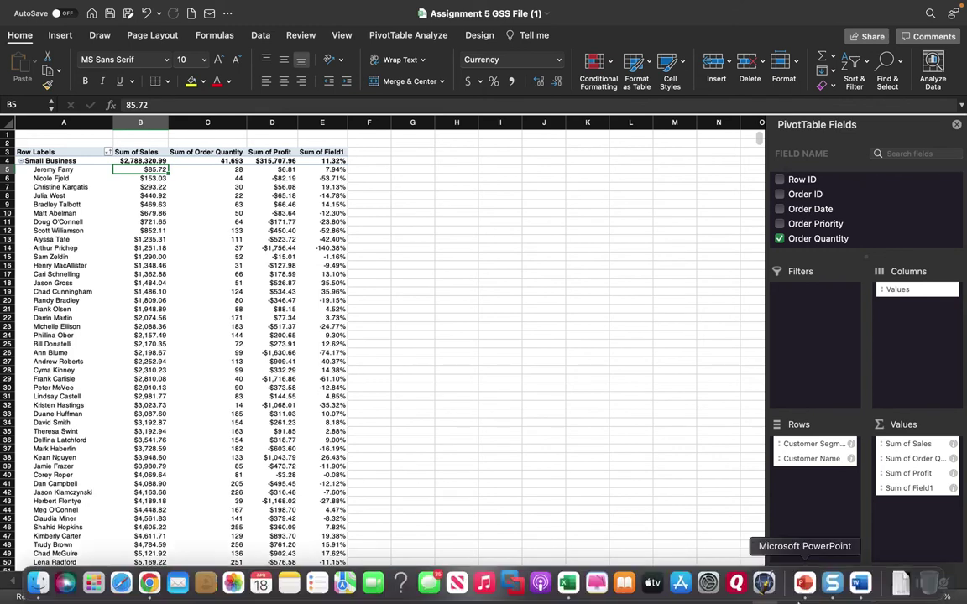
pyautogui.click(861, 583)
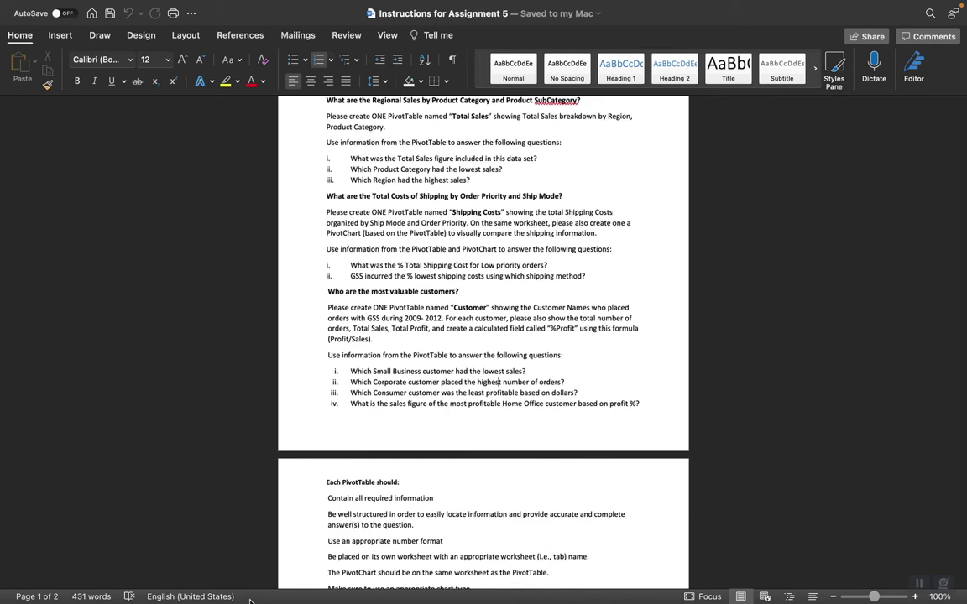
pyautogui.moveTo(428, 588)
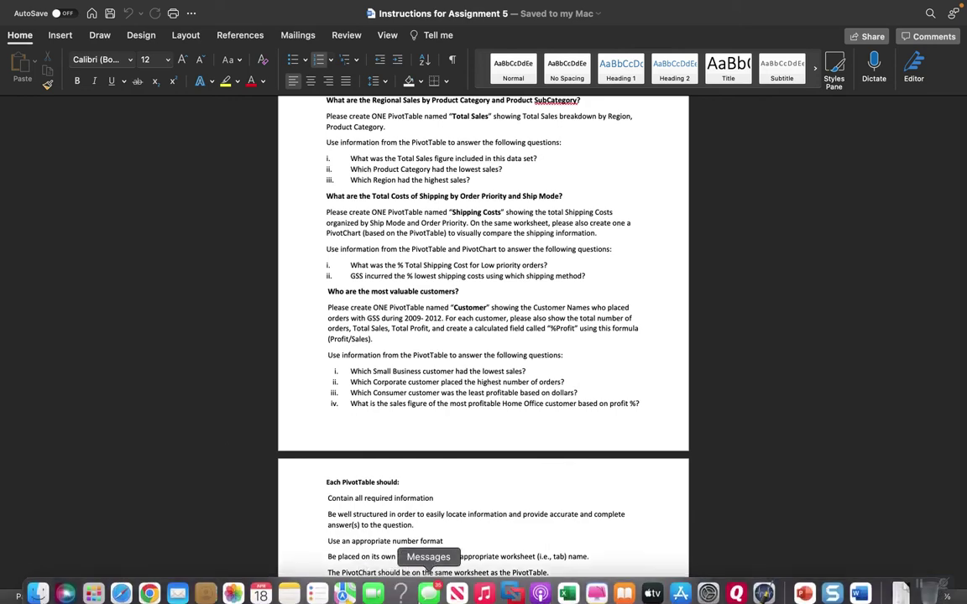
pyautogui.click(568, 584)
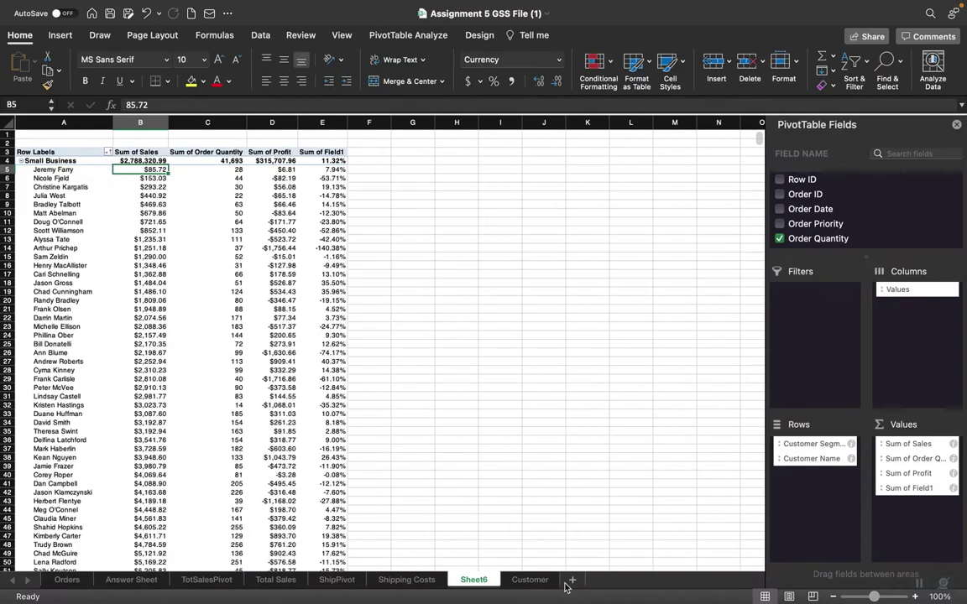
pyautogui.click(21, 161)
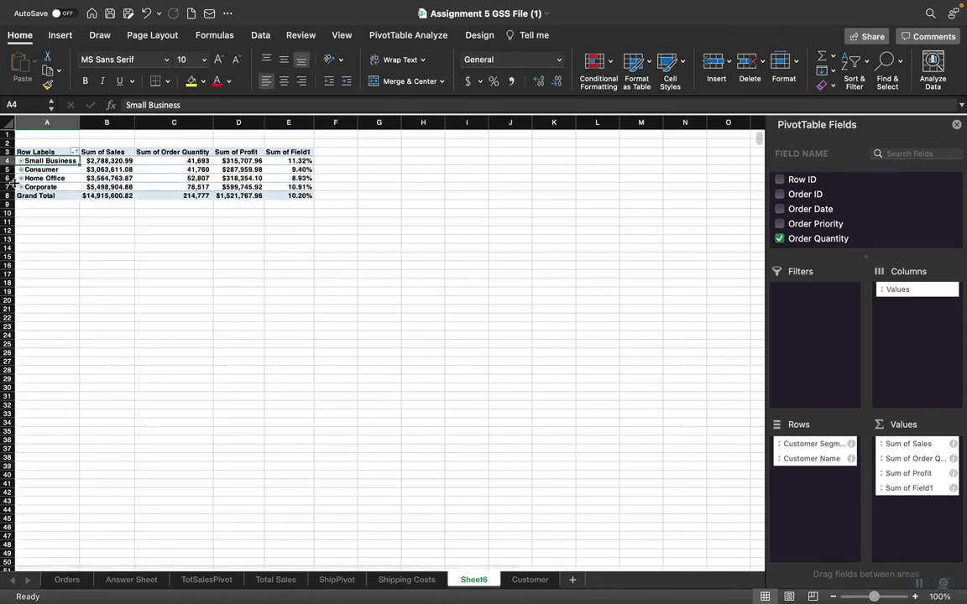
pyautogui.click(20, 187)
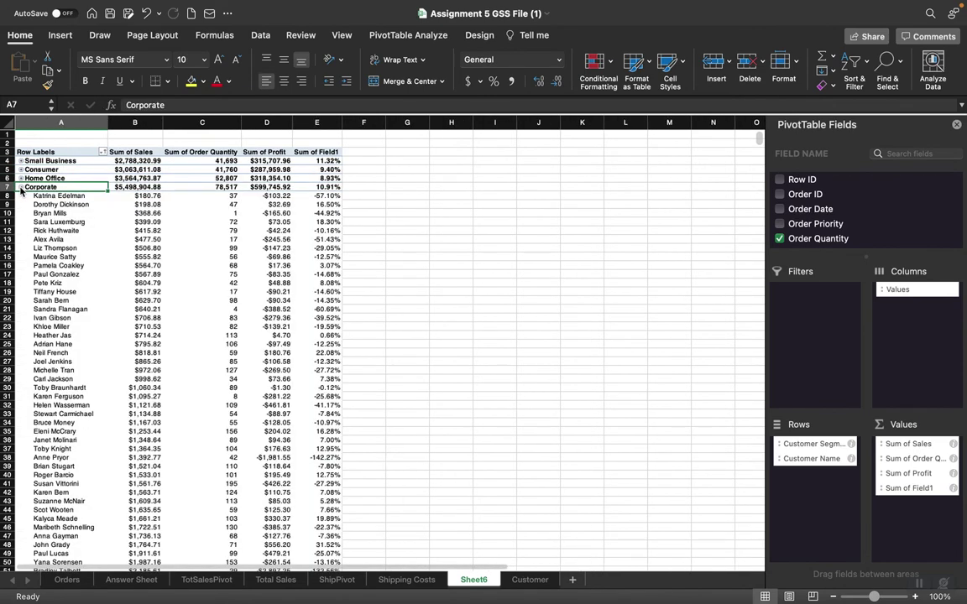
# Step: Recheck the Corporate customer question in the Word instructions, then return to the PivotTable in Excel
pyautogui.click(144, 196)
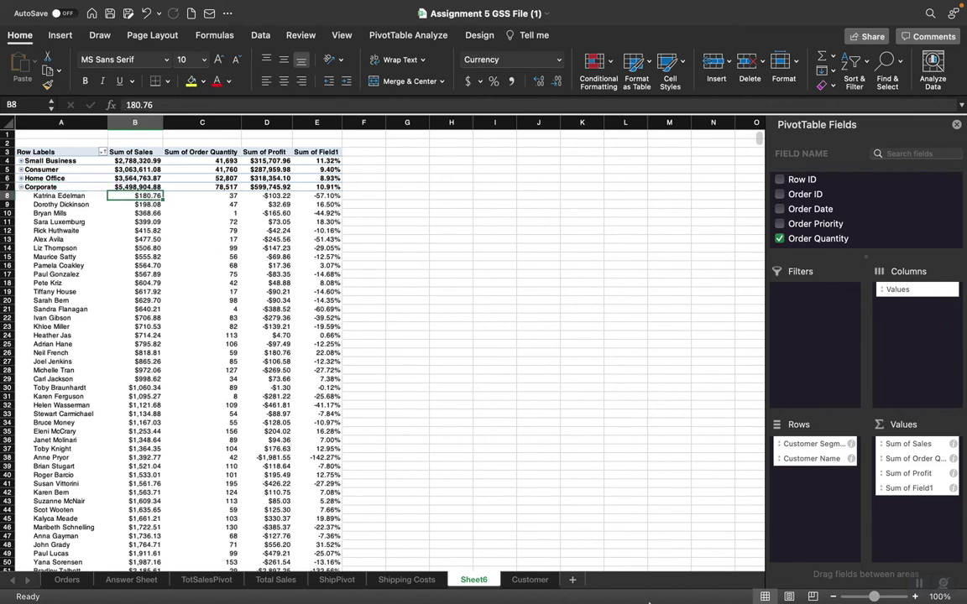
pyautogui.moveTo(794, 598)
pyautogui.click(860, 585)
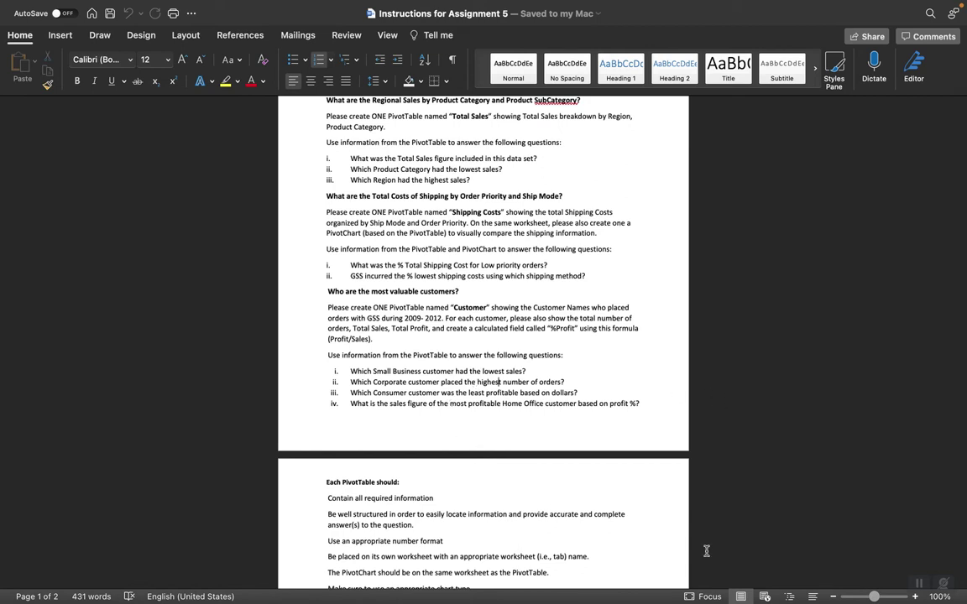
pyautogui.moveTo(705, 599)
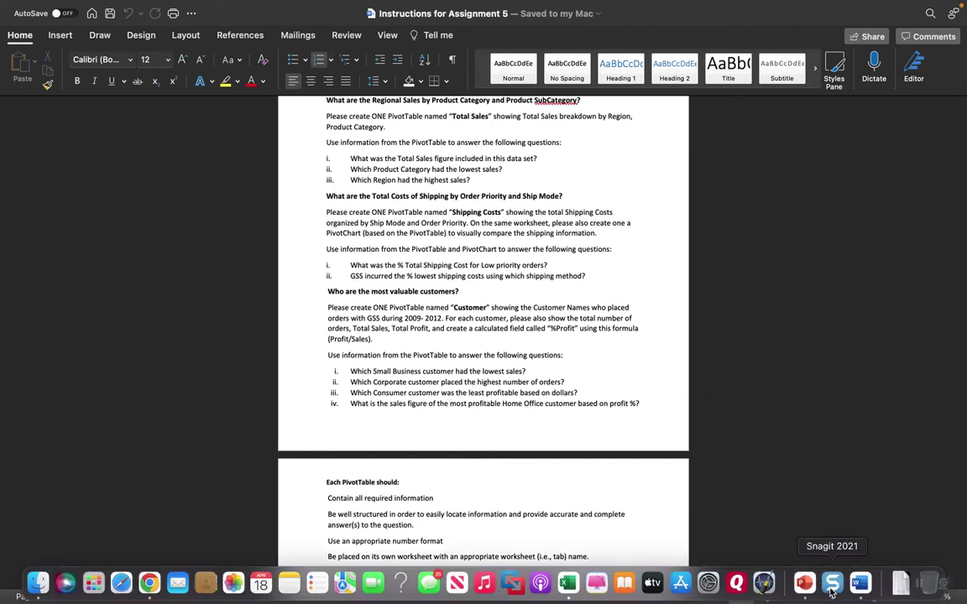
pyautogui.click(568, 588)
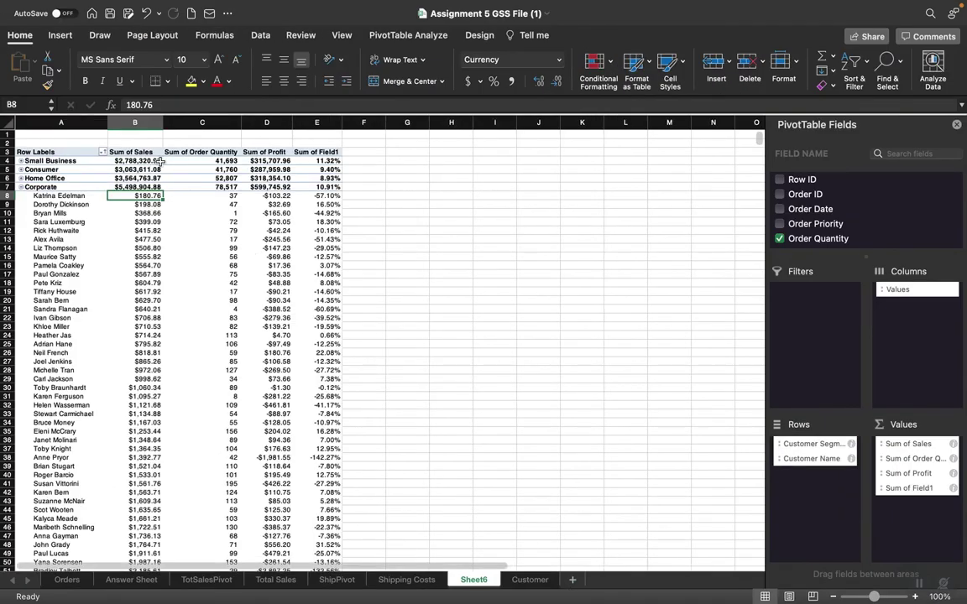
# Step: Sort the customers within the segments by Sum of Order Quantity from largest to smallest
pyautogui.click(234, 196)
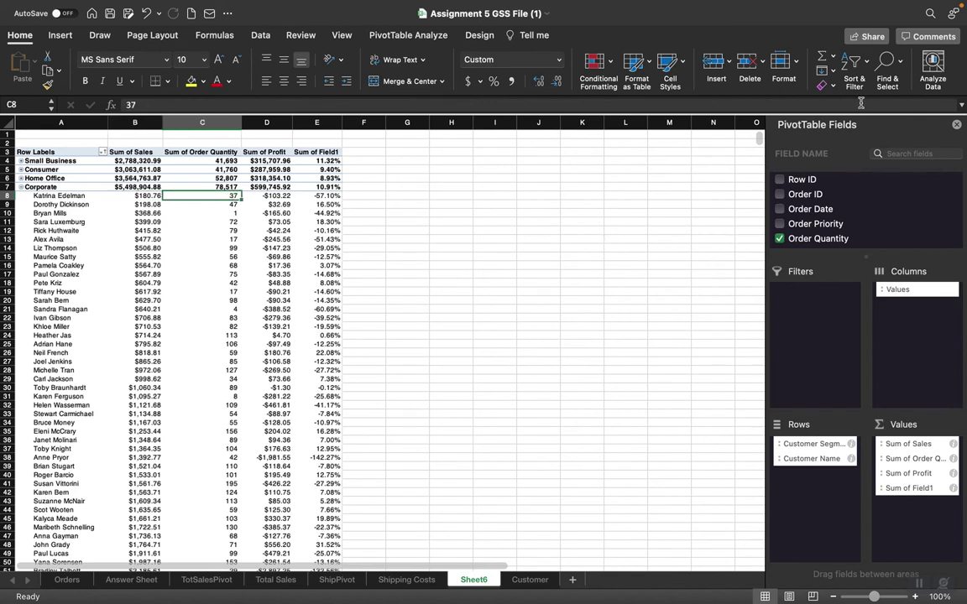
pyautogui.click(850, 76)
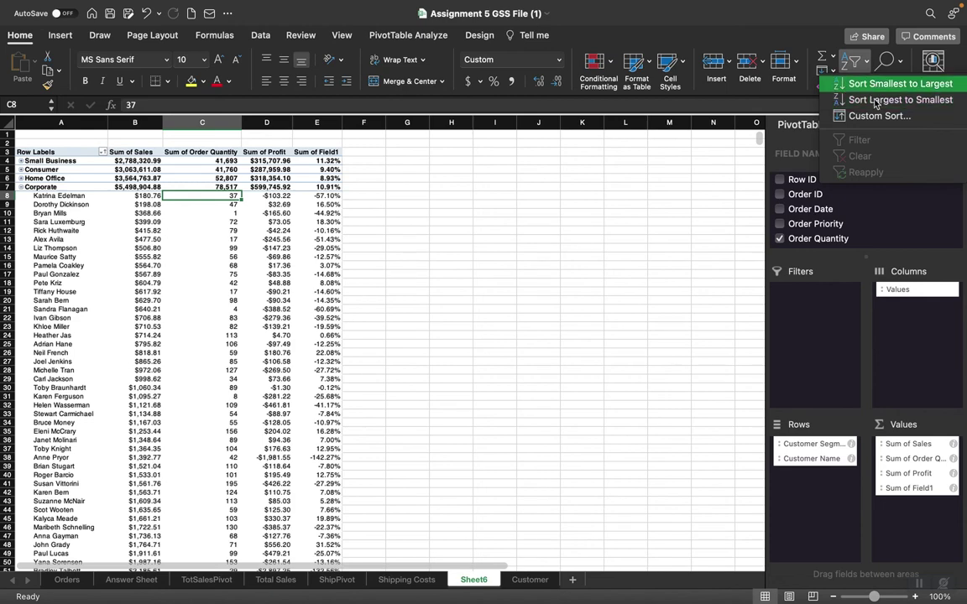
pyautogui.click(874, 102)
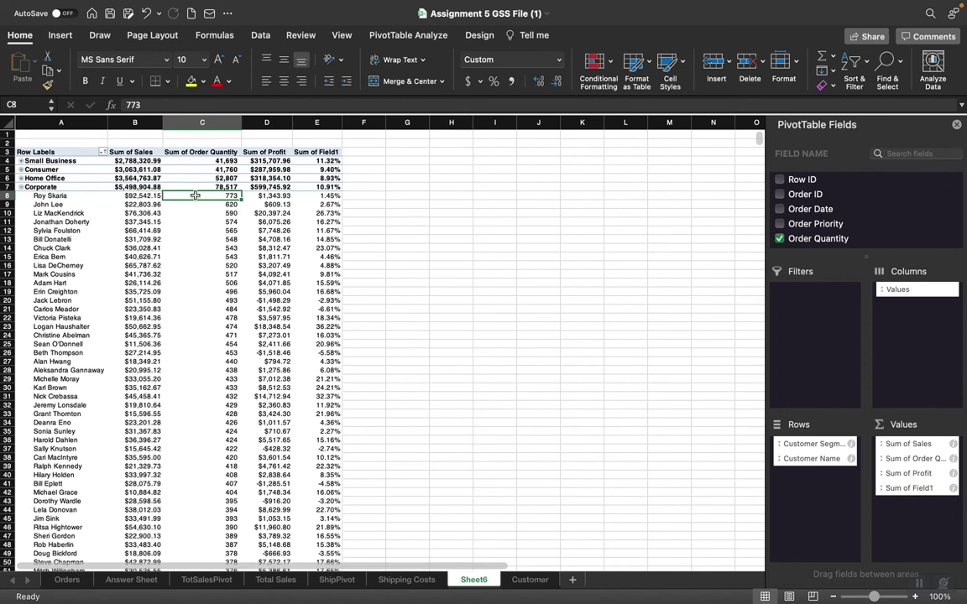
# Step: Check the Consumer customer question in the Word instructions, then collapse Corporate and expand Consumer in the Excel PivotTable
pyautogui.moveTo(814, 599)
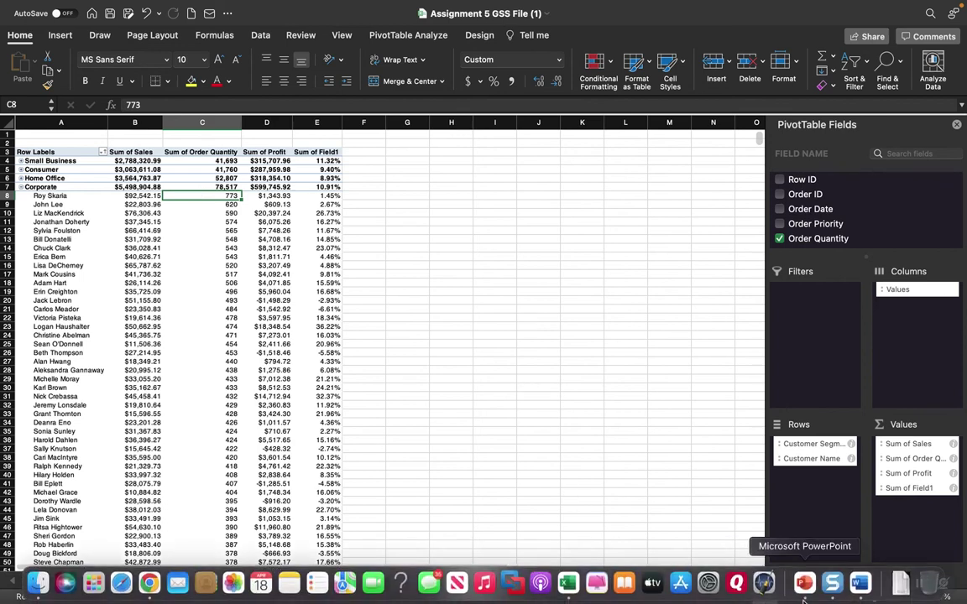
pyautogui.click(859, 582)
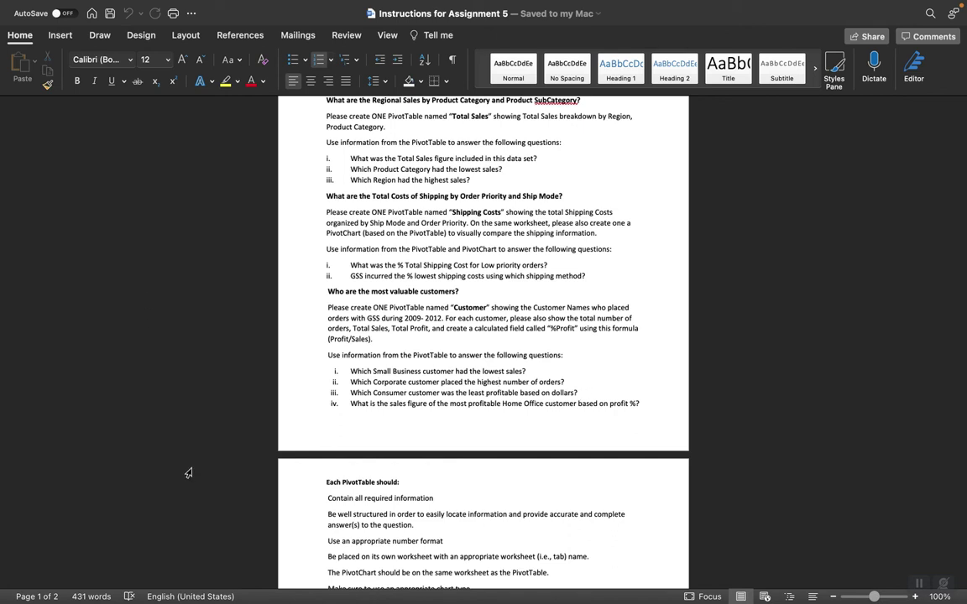
pyautogui.moveTo(402, 602)
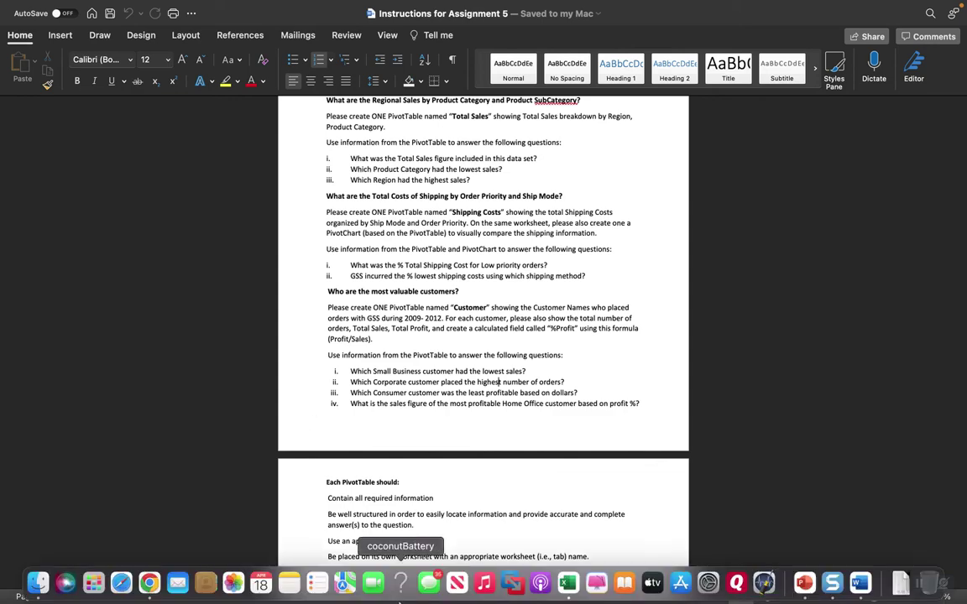
pyautogui.click(568, 585)
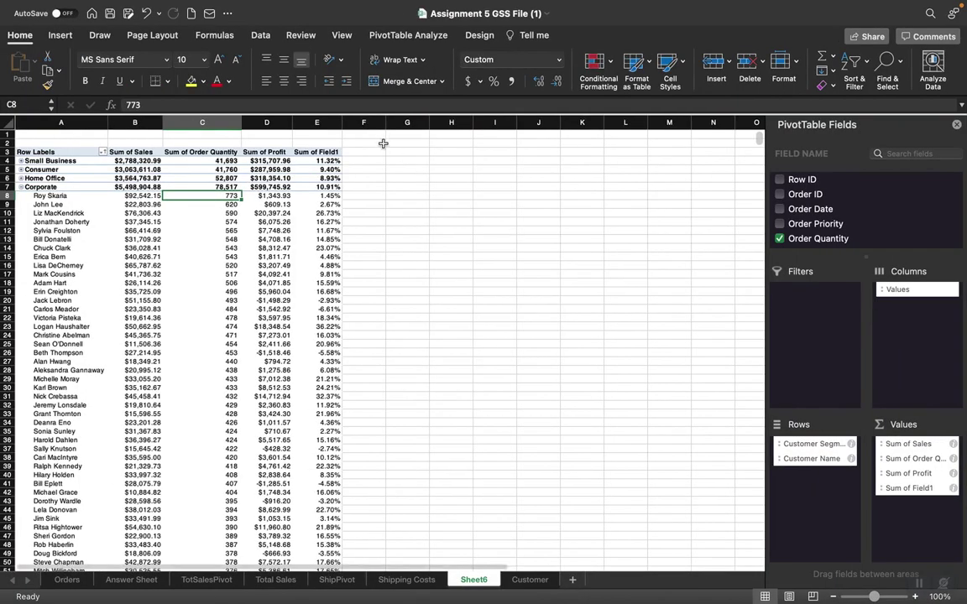
pyautogui.click(20, 187)
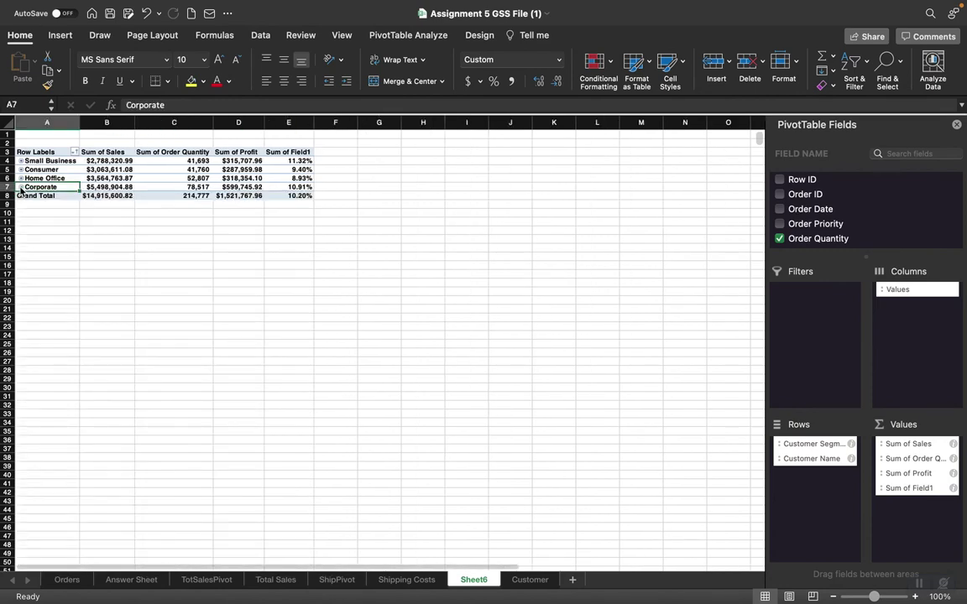
pyautogui.click(20, 170)
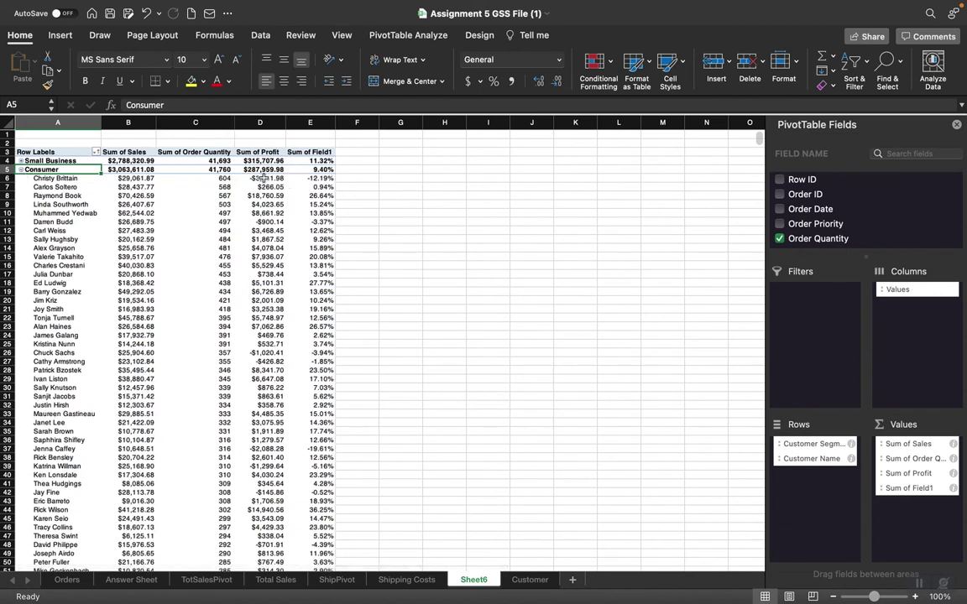
# Step: Sort the customers within the segments by Sum of Profit from smallest to largest
pyautogui.click(263, 178)
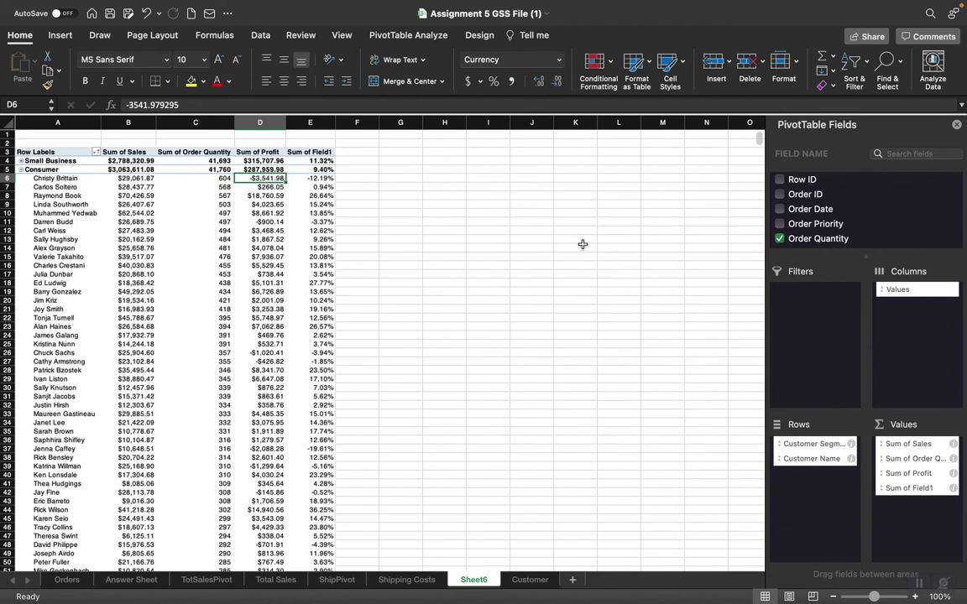
pyautogui.click(851, 79)
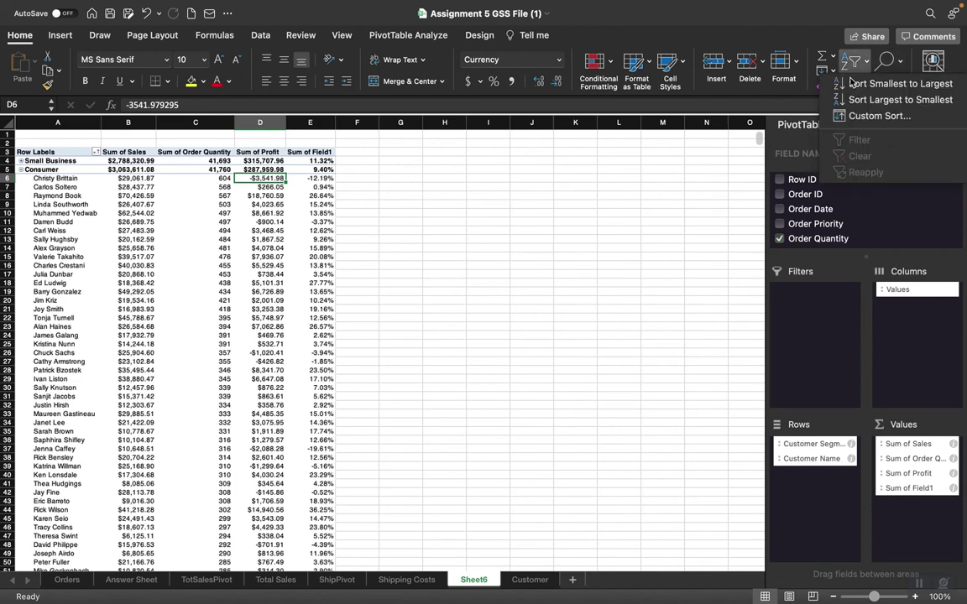
pyautogui.click(862, 84)
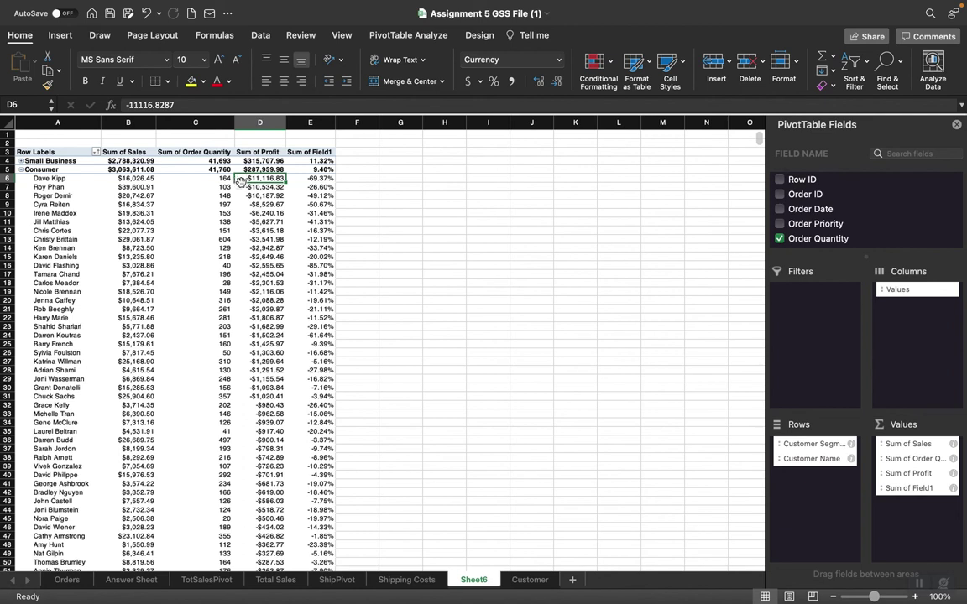
# Step: Check the Home Office customer question in the Word instructions, then collapse Consumer and expand Home Office in the Excel PivotTable
pyautogui.moveTo(653, 585)
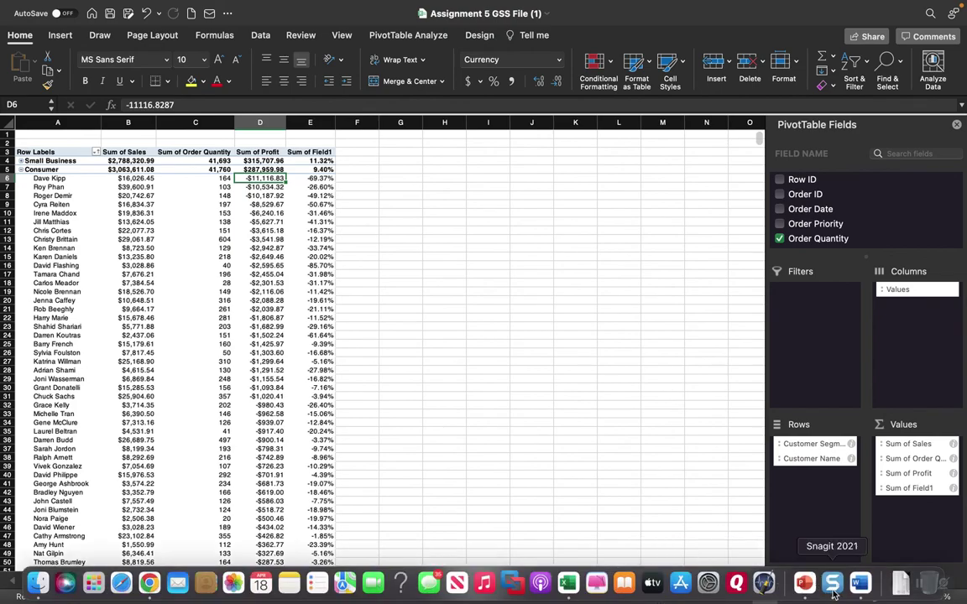
pyautogui.click(860, 583)
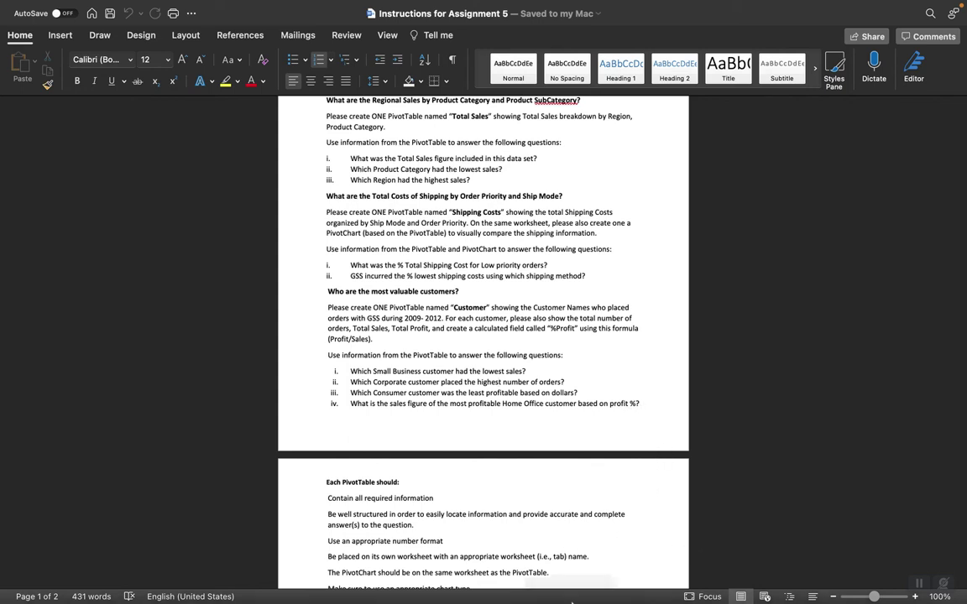
pyautogui.moveTo(642, 591)
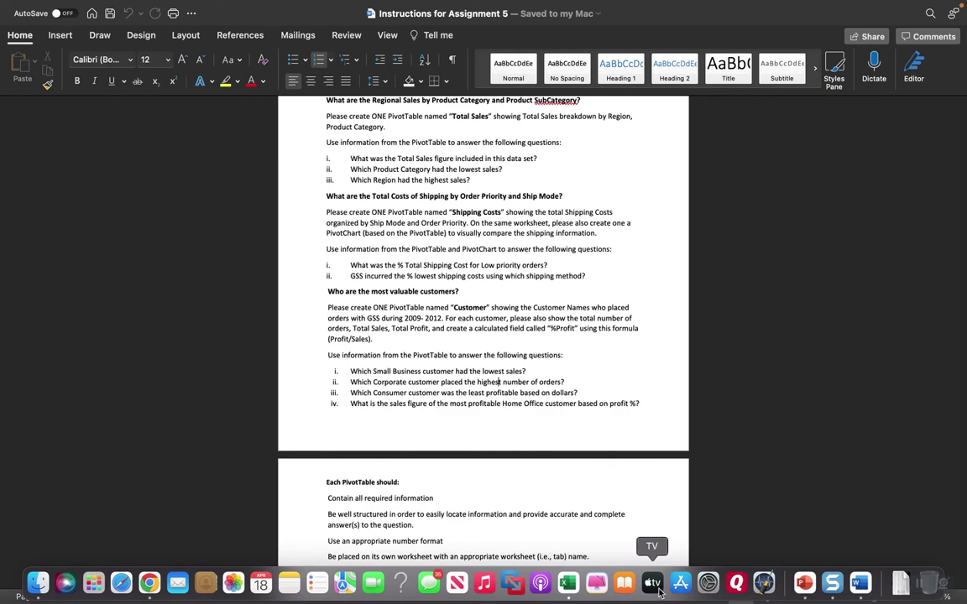
pyautogui.click(568, 585)
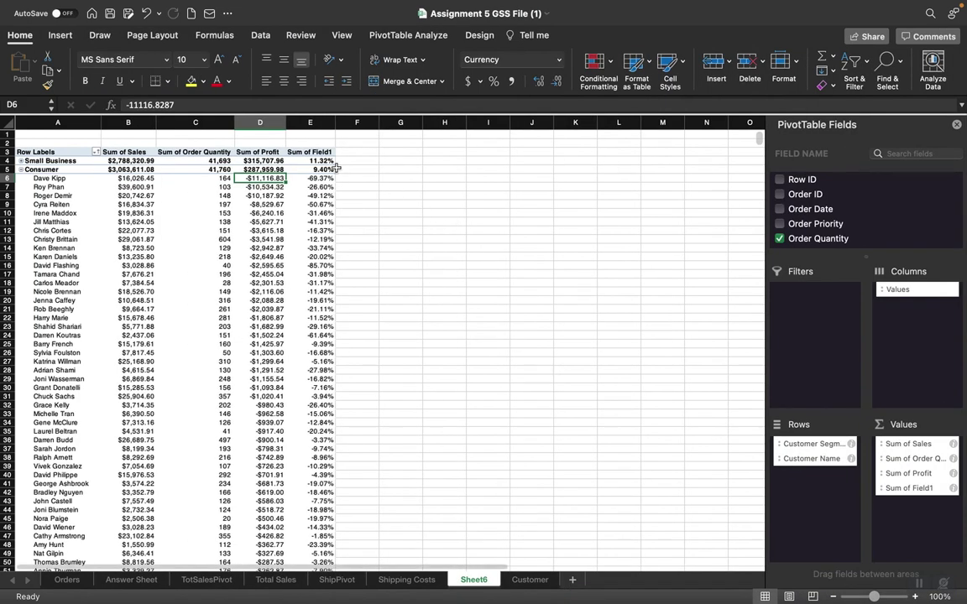
pyautogui.moveTo(870, 587)
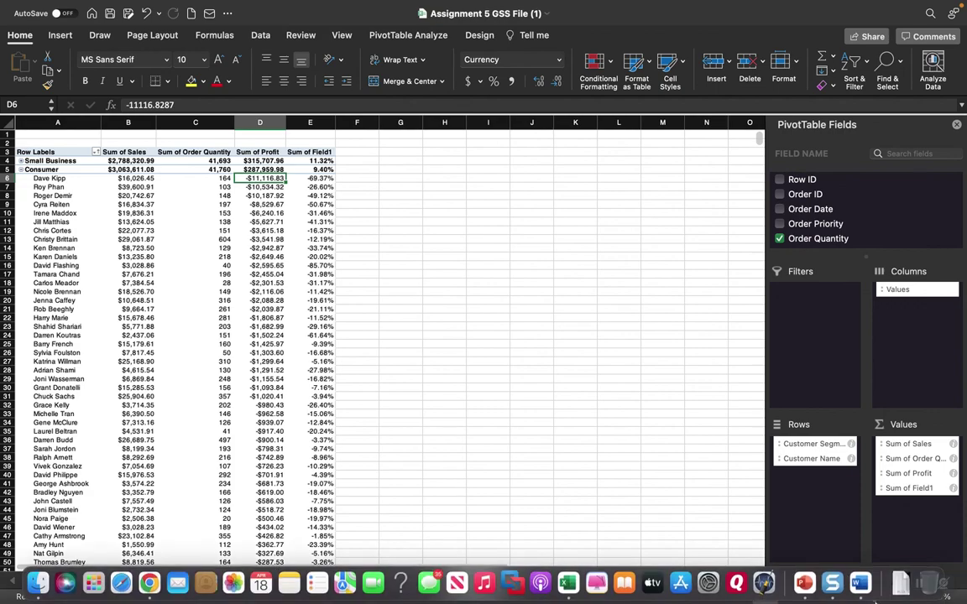
pyautogui.click(864, 583)
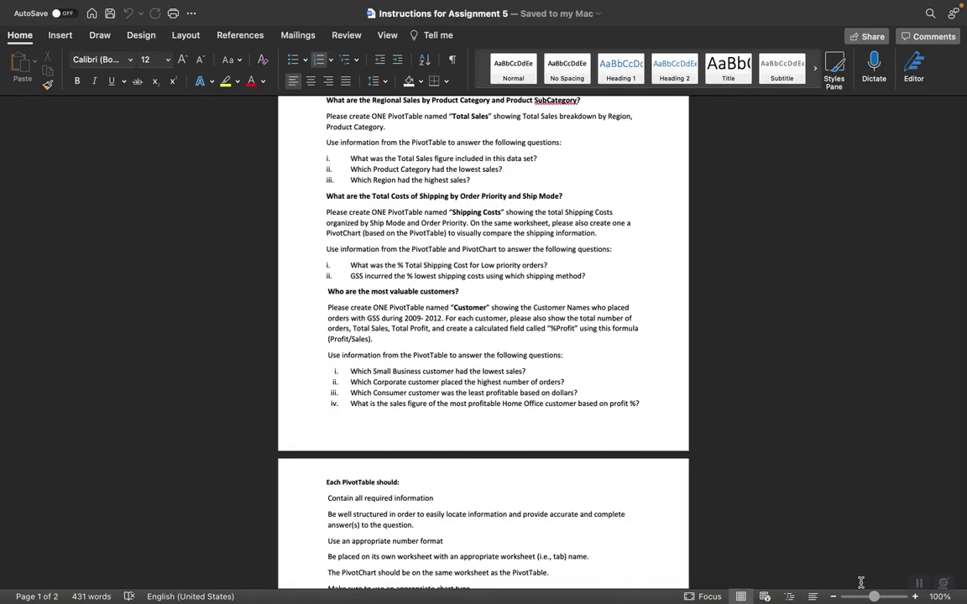
pyautogui.moveTo(121, 591)
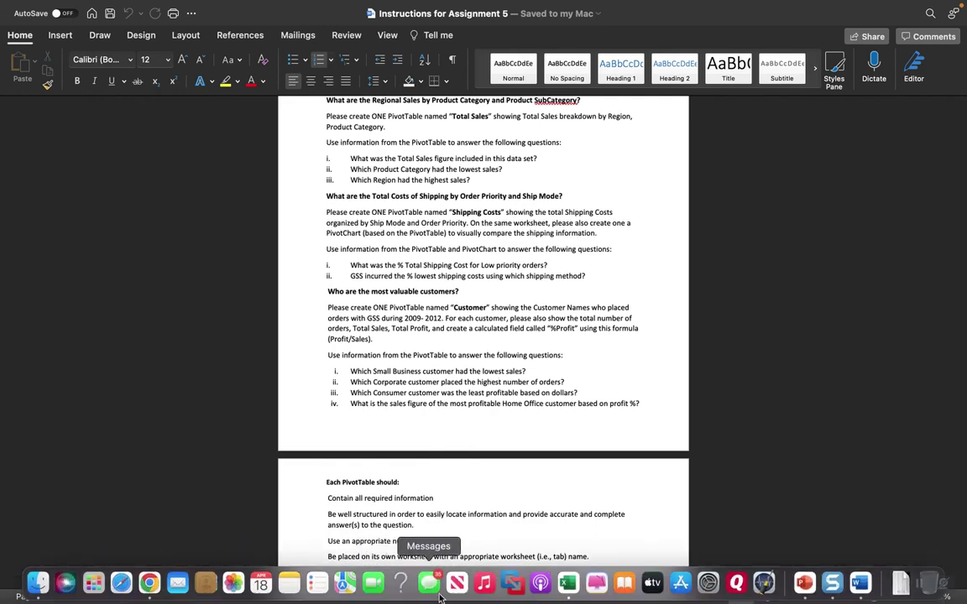
pyautogui.click(567, 583)
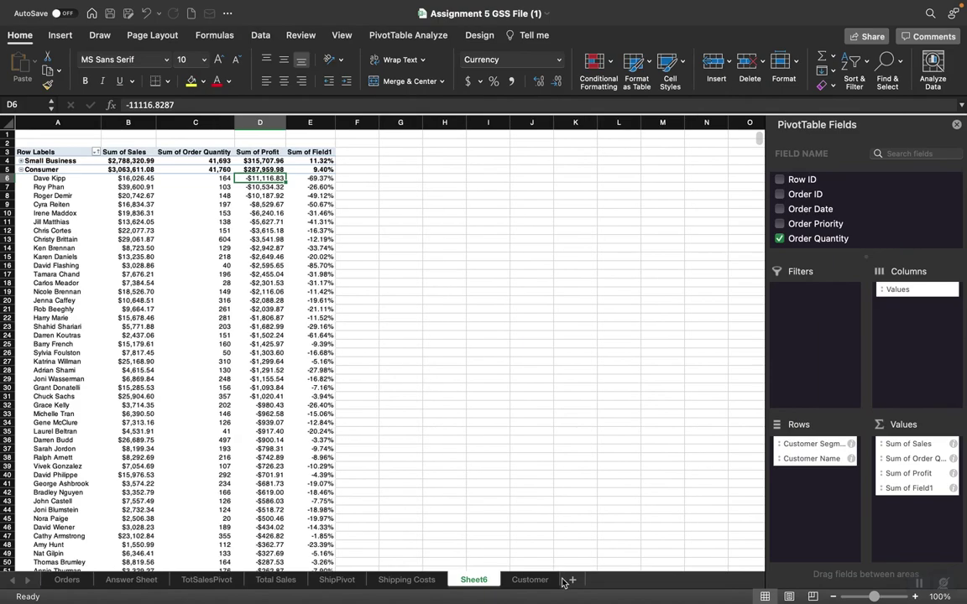
pyautogui.click(21, 171)
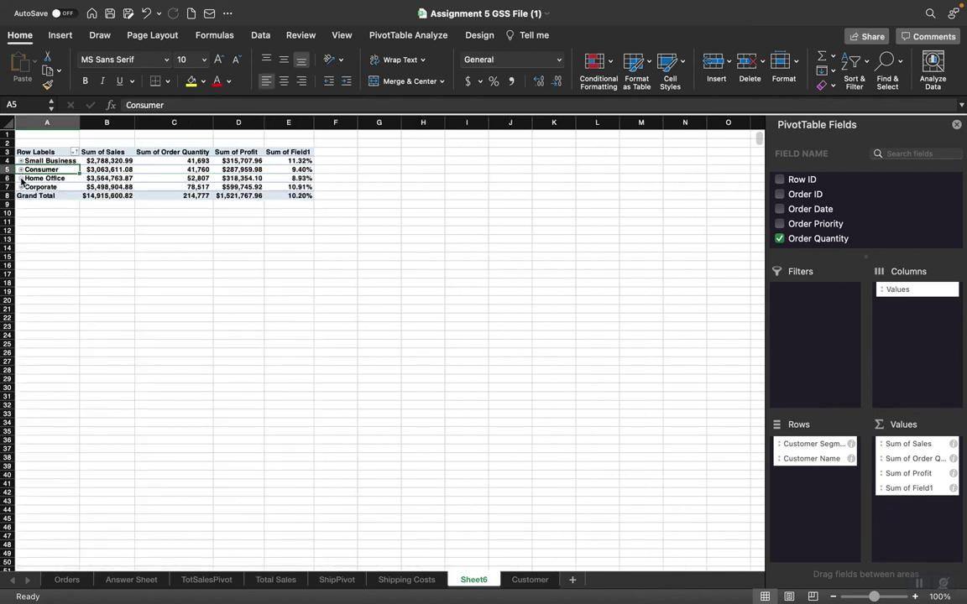
pyautogui.click(21, 179)
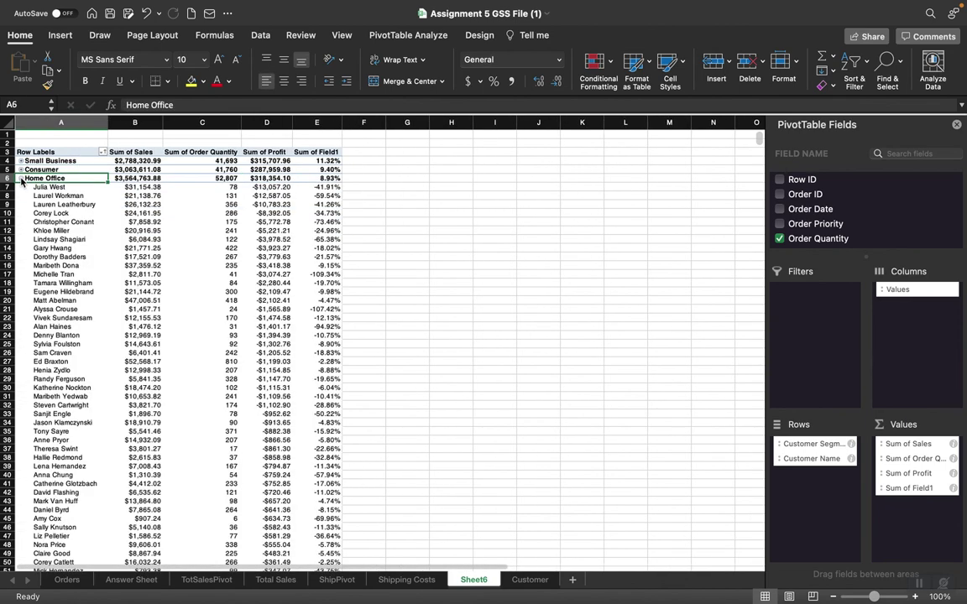
# Step: Sort the customers within the segments by Sum of Field1 from largest to smallest
pyautogui.click(334, 187)
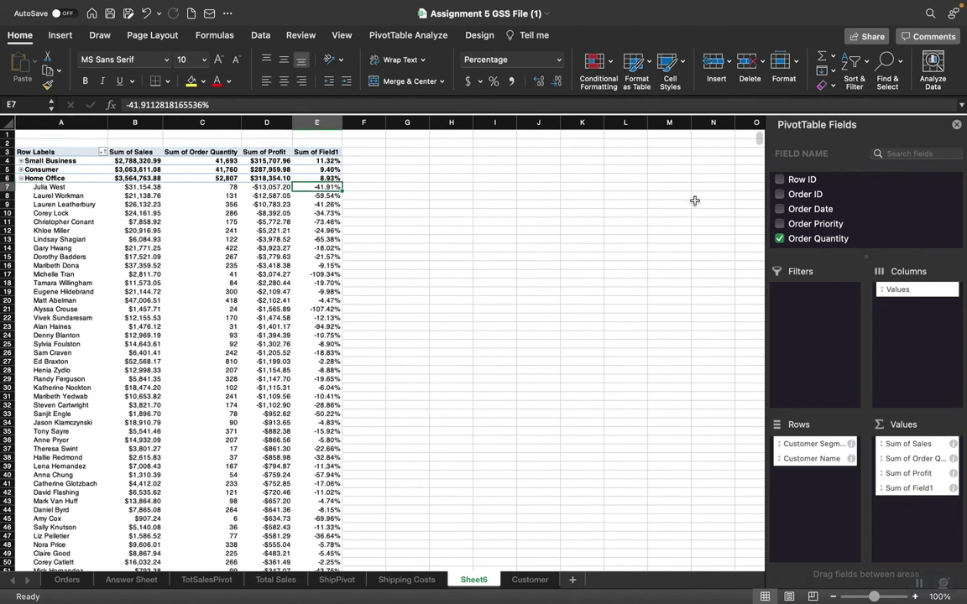
pyautogui.click(866, 66)
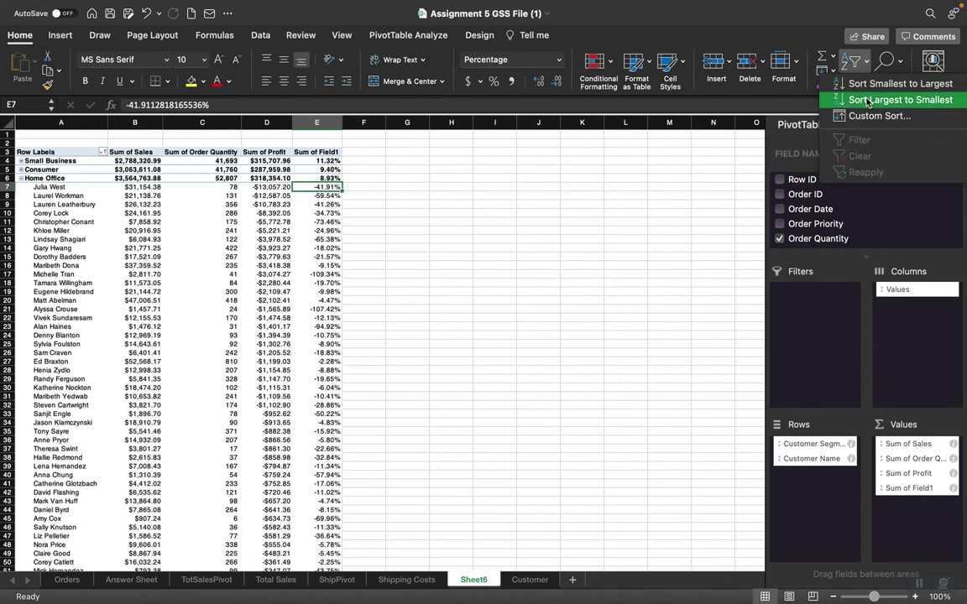
pyautogui.click(868, 101)
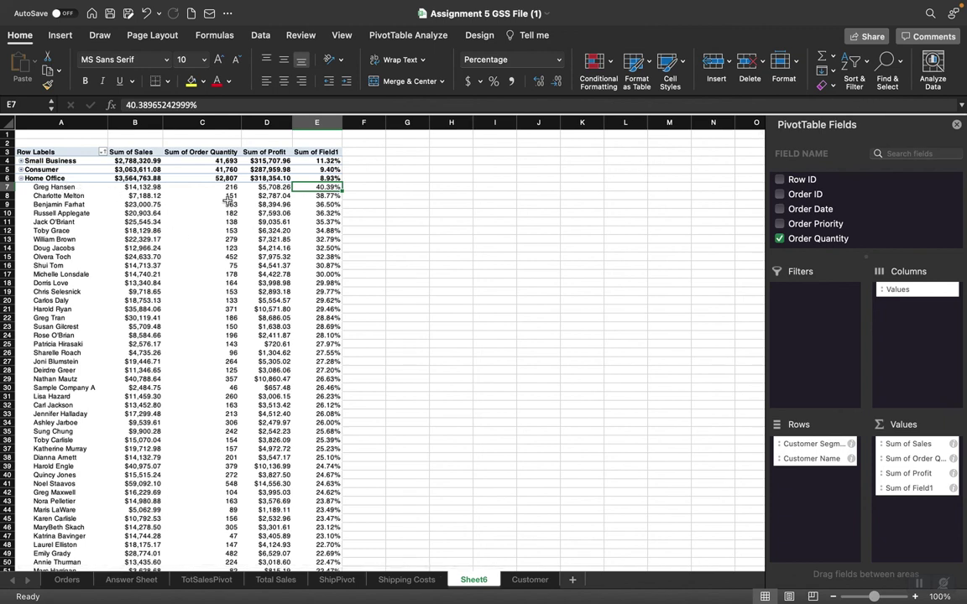
# Step: Recheck the Home Office profit % question in the Word instructions, then return to the PivotTable in Excel
pyautogui.moveTo(805, 599)
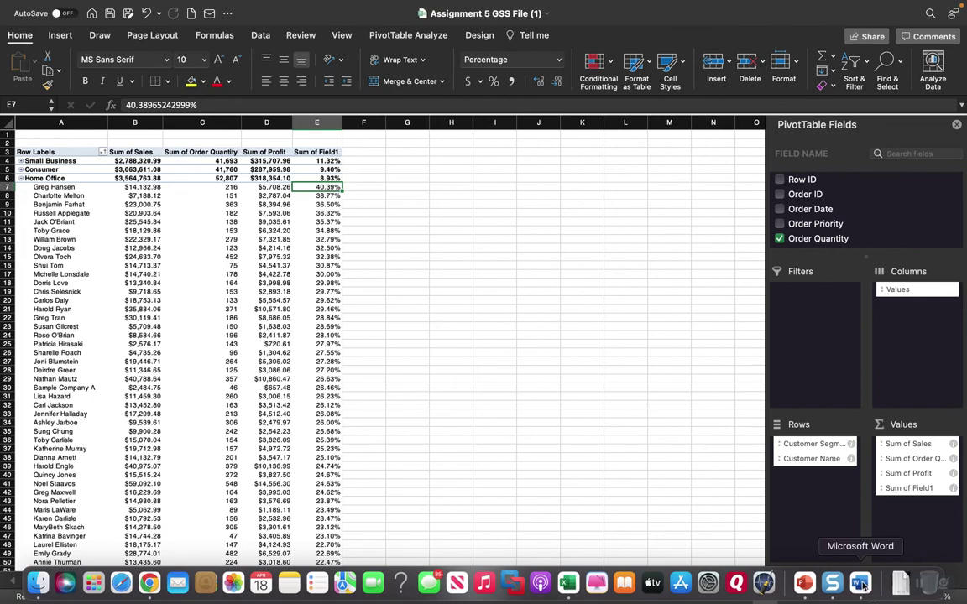
pyautogui.click(860, 582)
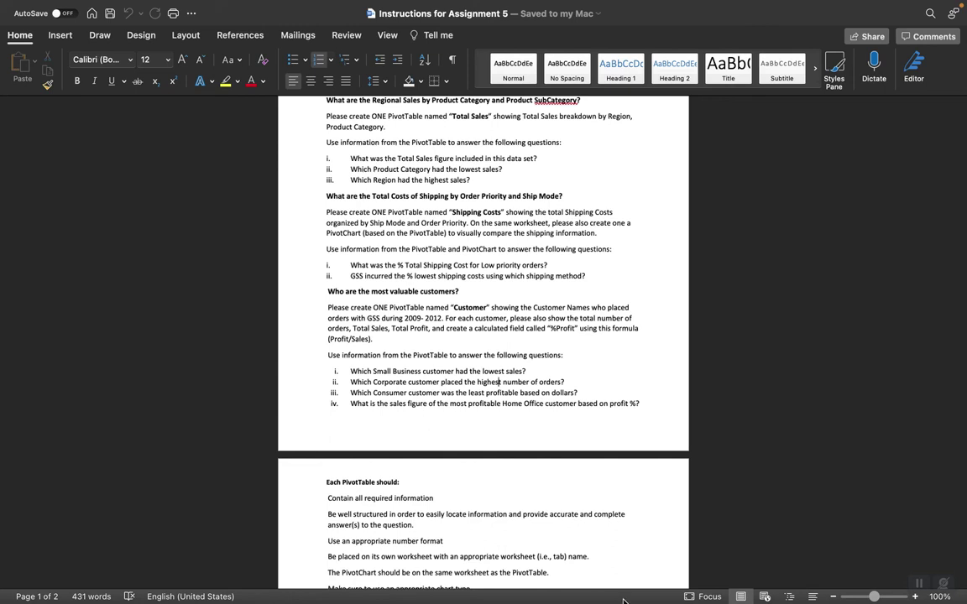
pyautogui.moveTo(881, 597)
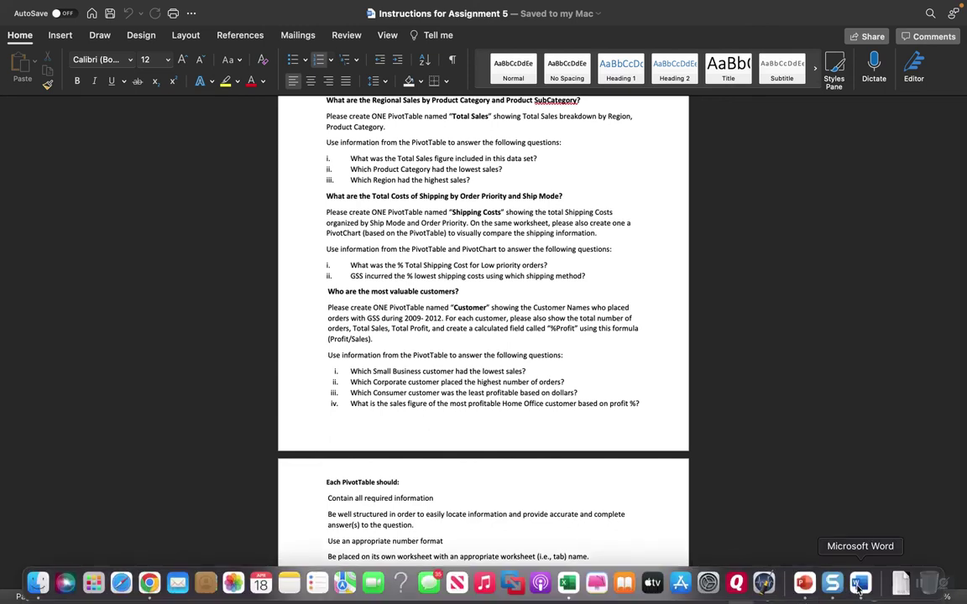
pyautogui.click(568, 583)
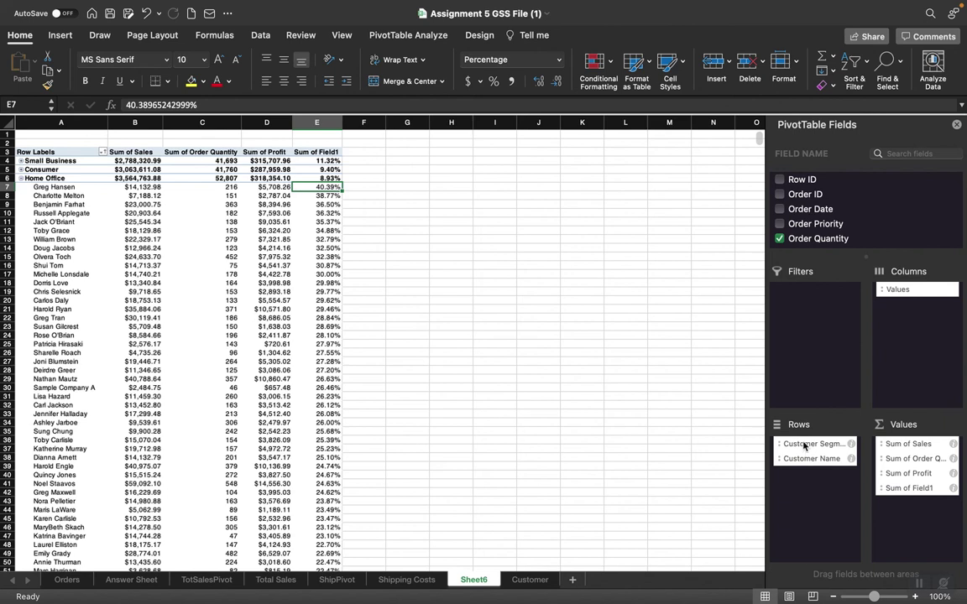
# Step: Collapse the Home Office segment in the PivotTable
pyautogui.click(21, 177)
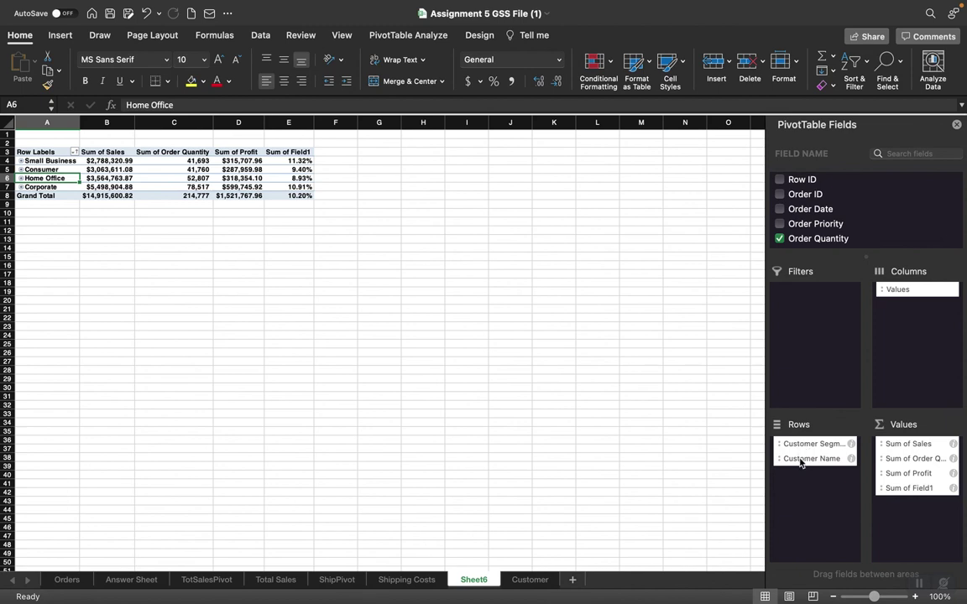
# Step: Place Customer Name above Customer Segment in the PivotTable rows and review which segments each customer falls under
pyautogui.moveTo(801, 462); pyautogui.dragTo(812, 440)
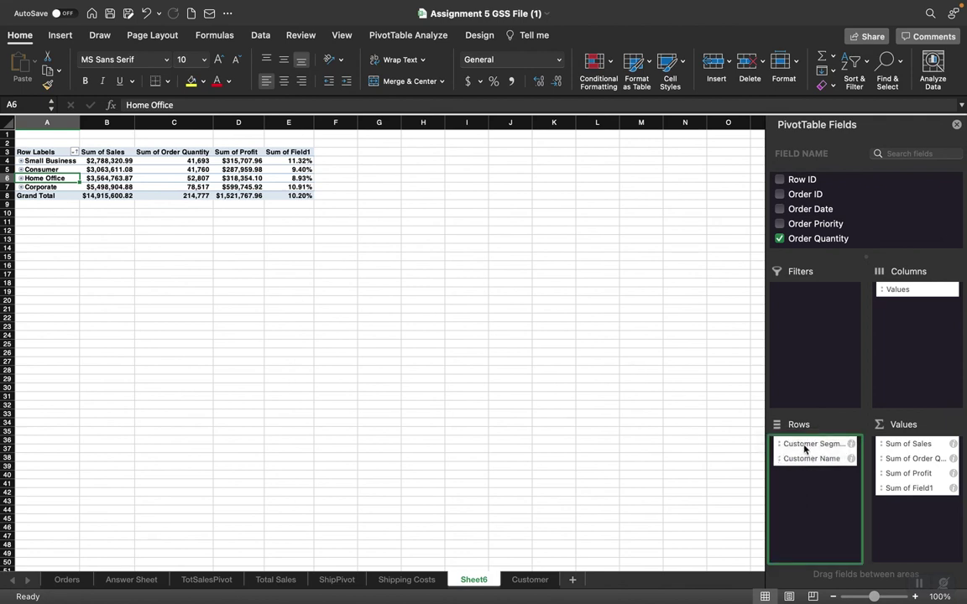
pyautogui.moveTo(803, 446); pyautogui.dragTo(813, 481)
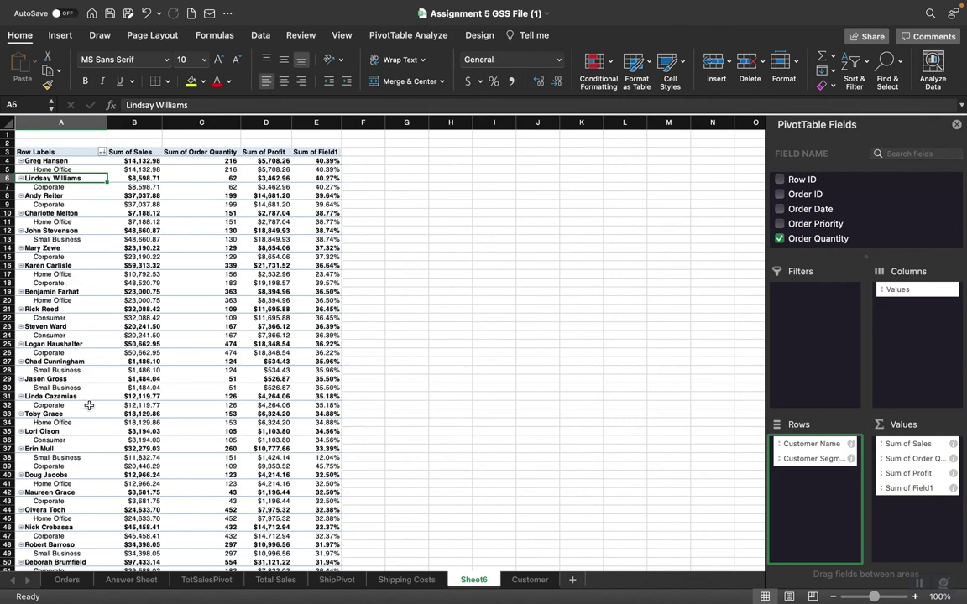
pyautogui.scroll(-1, 90, 397)
pyautogui.scroll(-4, 89, 397)
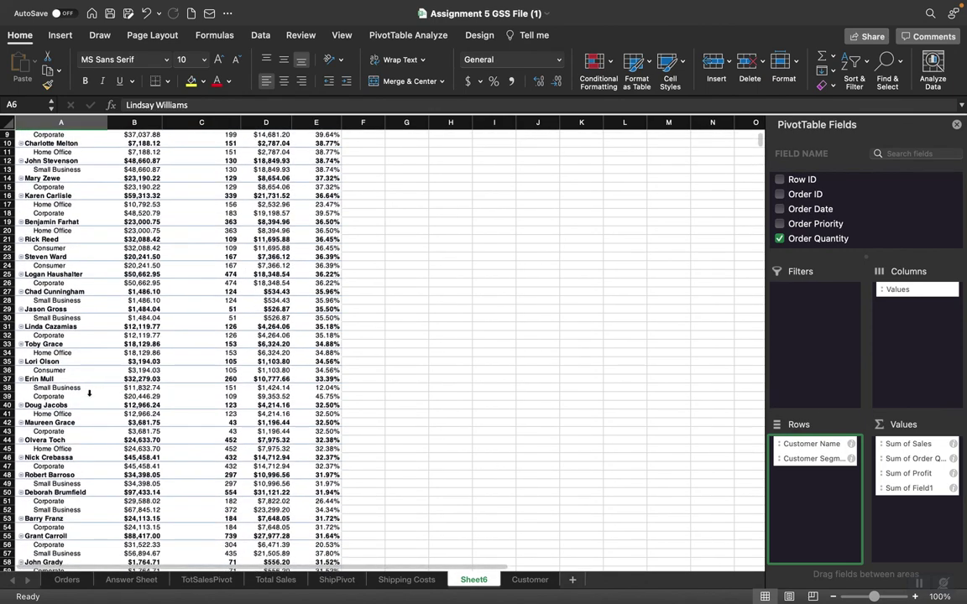
pyautogui.scroll(-8, 99, 394)
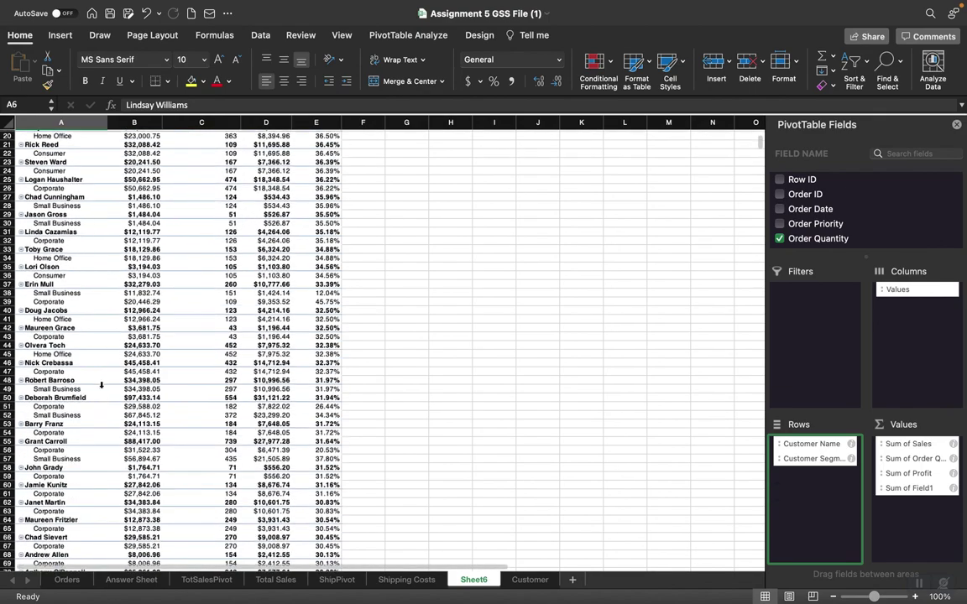
pyautogui.scroll(-3, 99, 475)
pyautogui.scroll(-20, 99, 475)
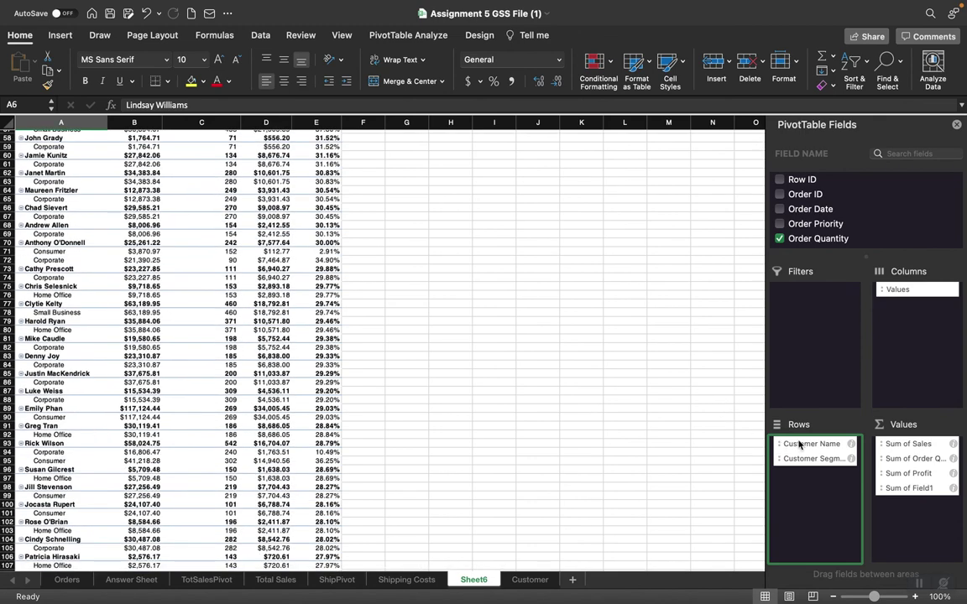
# Step: Move Customer Name back below Customer Segment in the PivotTable rows
pyautogui.moveTo(803, 446); pyautogui.dragTo(816, 480)
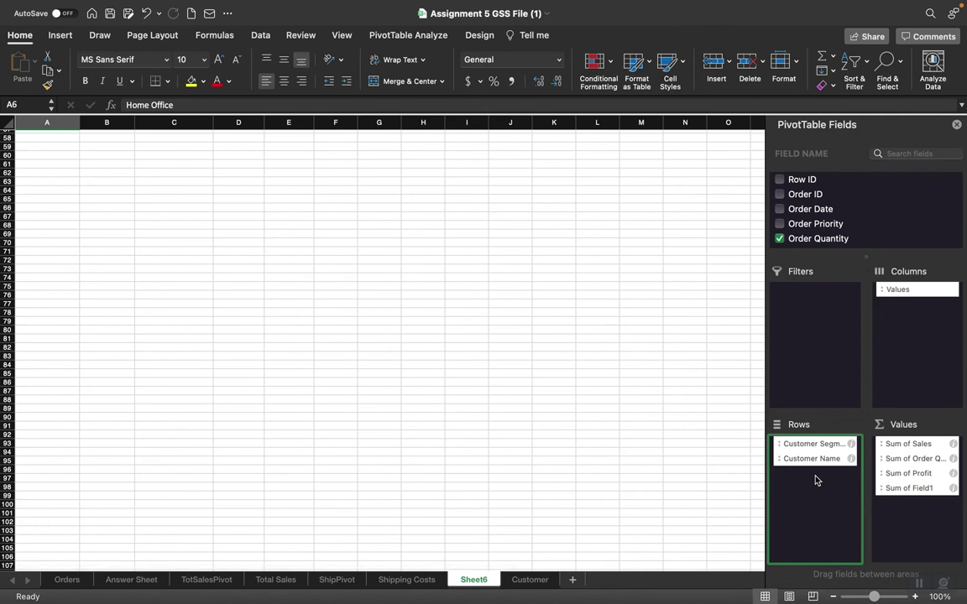
pyautogui.scroll(10, 301, 385)
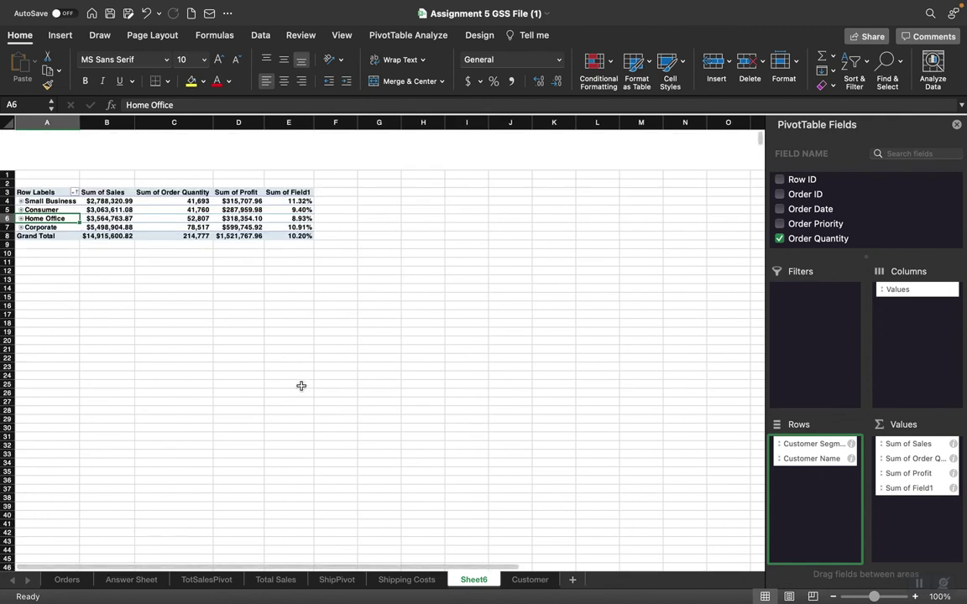